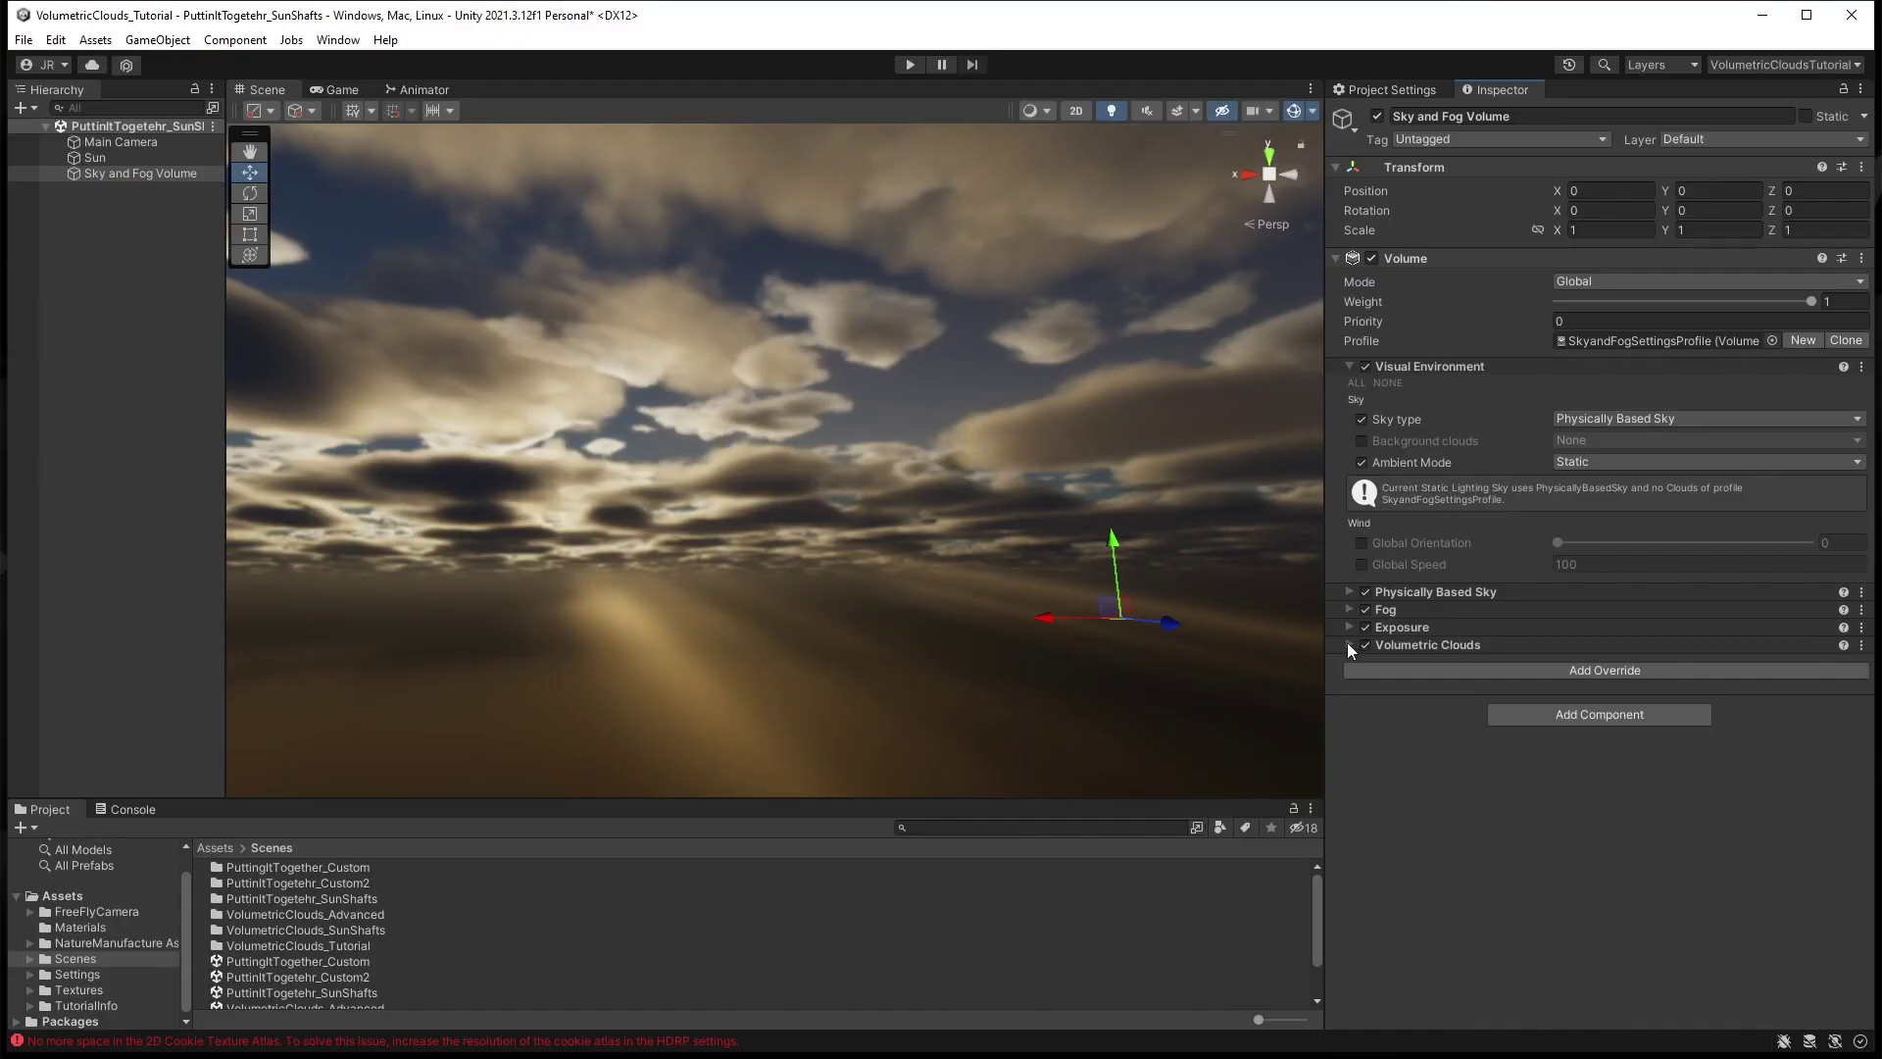
- Set the Volumetric Clouds Density Multiplier to 0.25 on the Sky and Fog Volume
click(1349, 644)
scroll(1506, 693, down, 3)
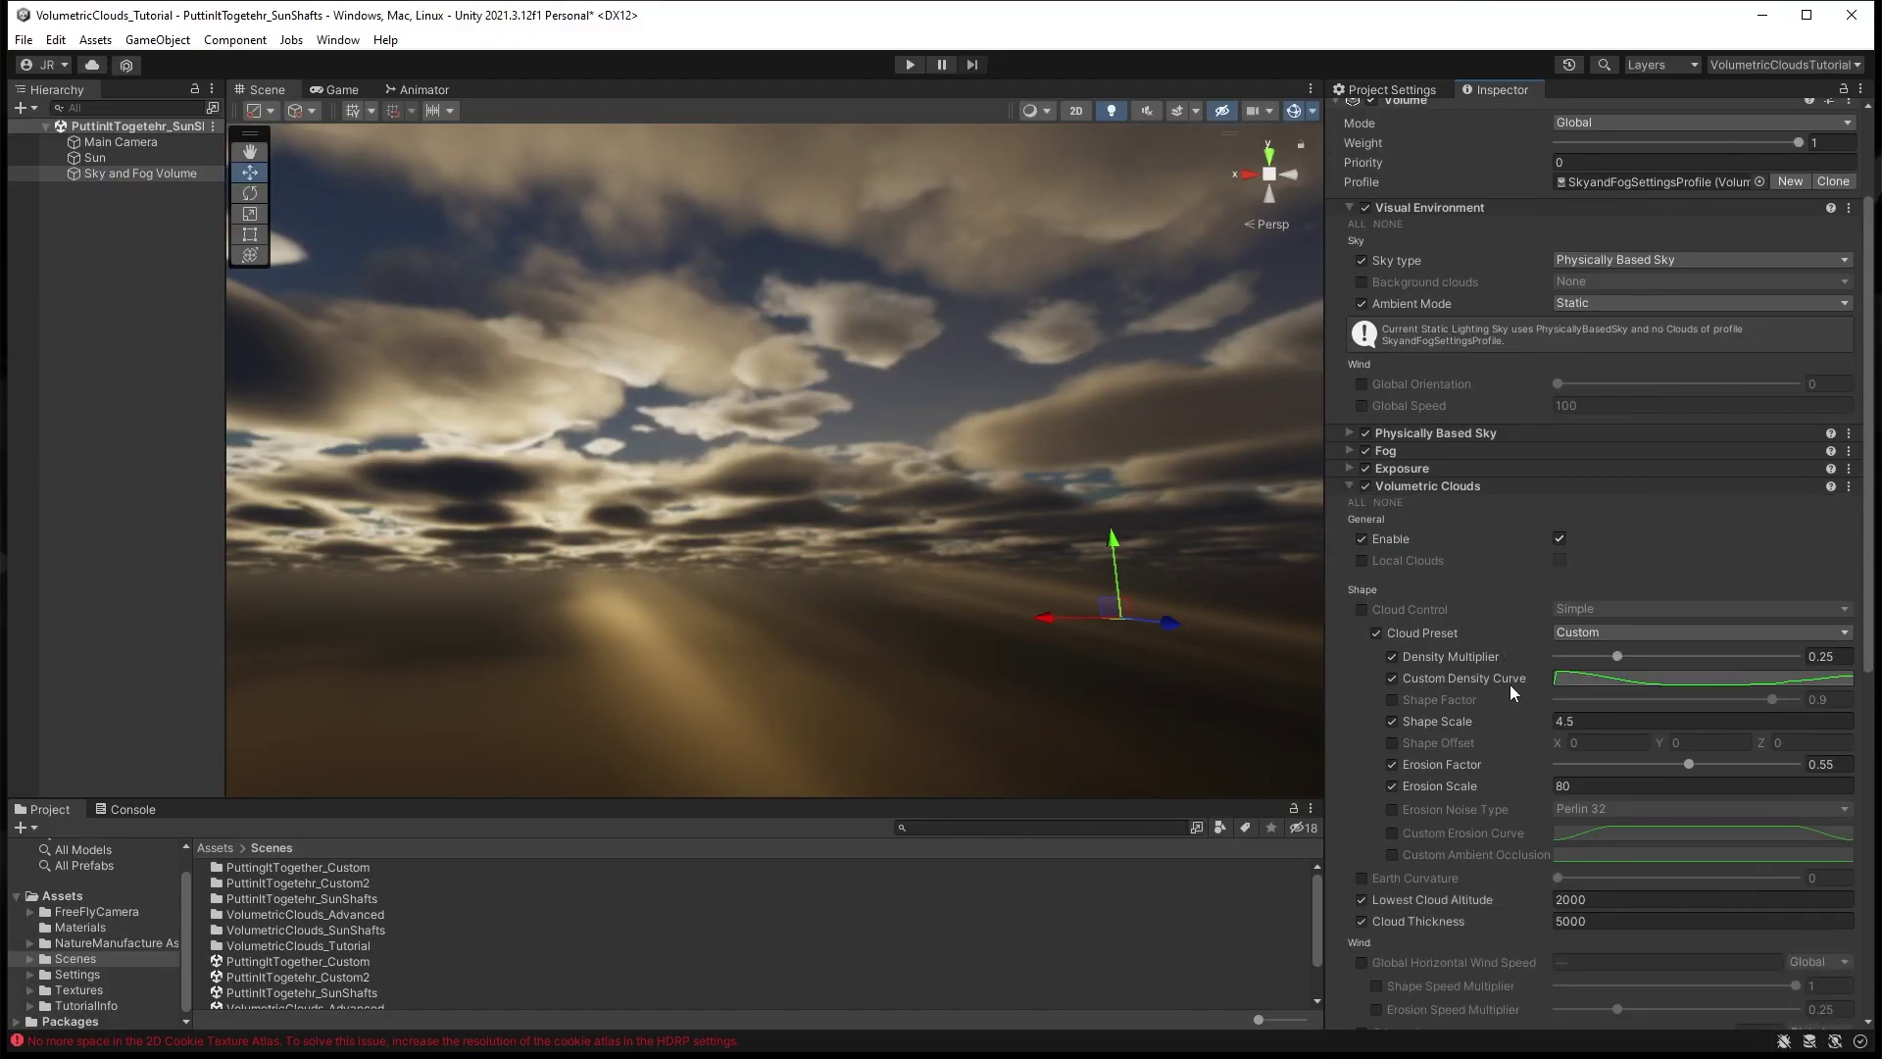
mouse_move(1609, 656)
mouse_down()
mouse_move(1649, 661)
mouse_move(1620, 663)
mouse_up()
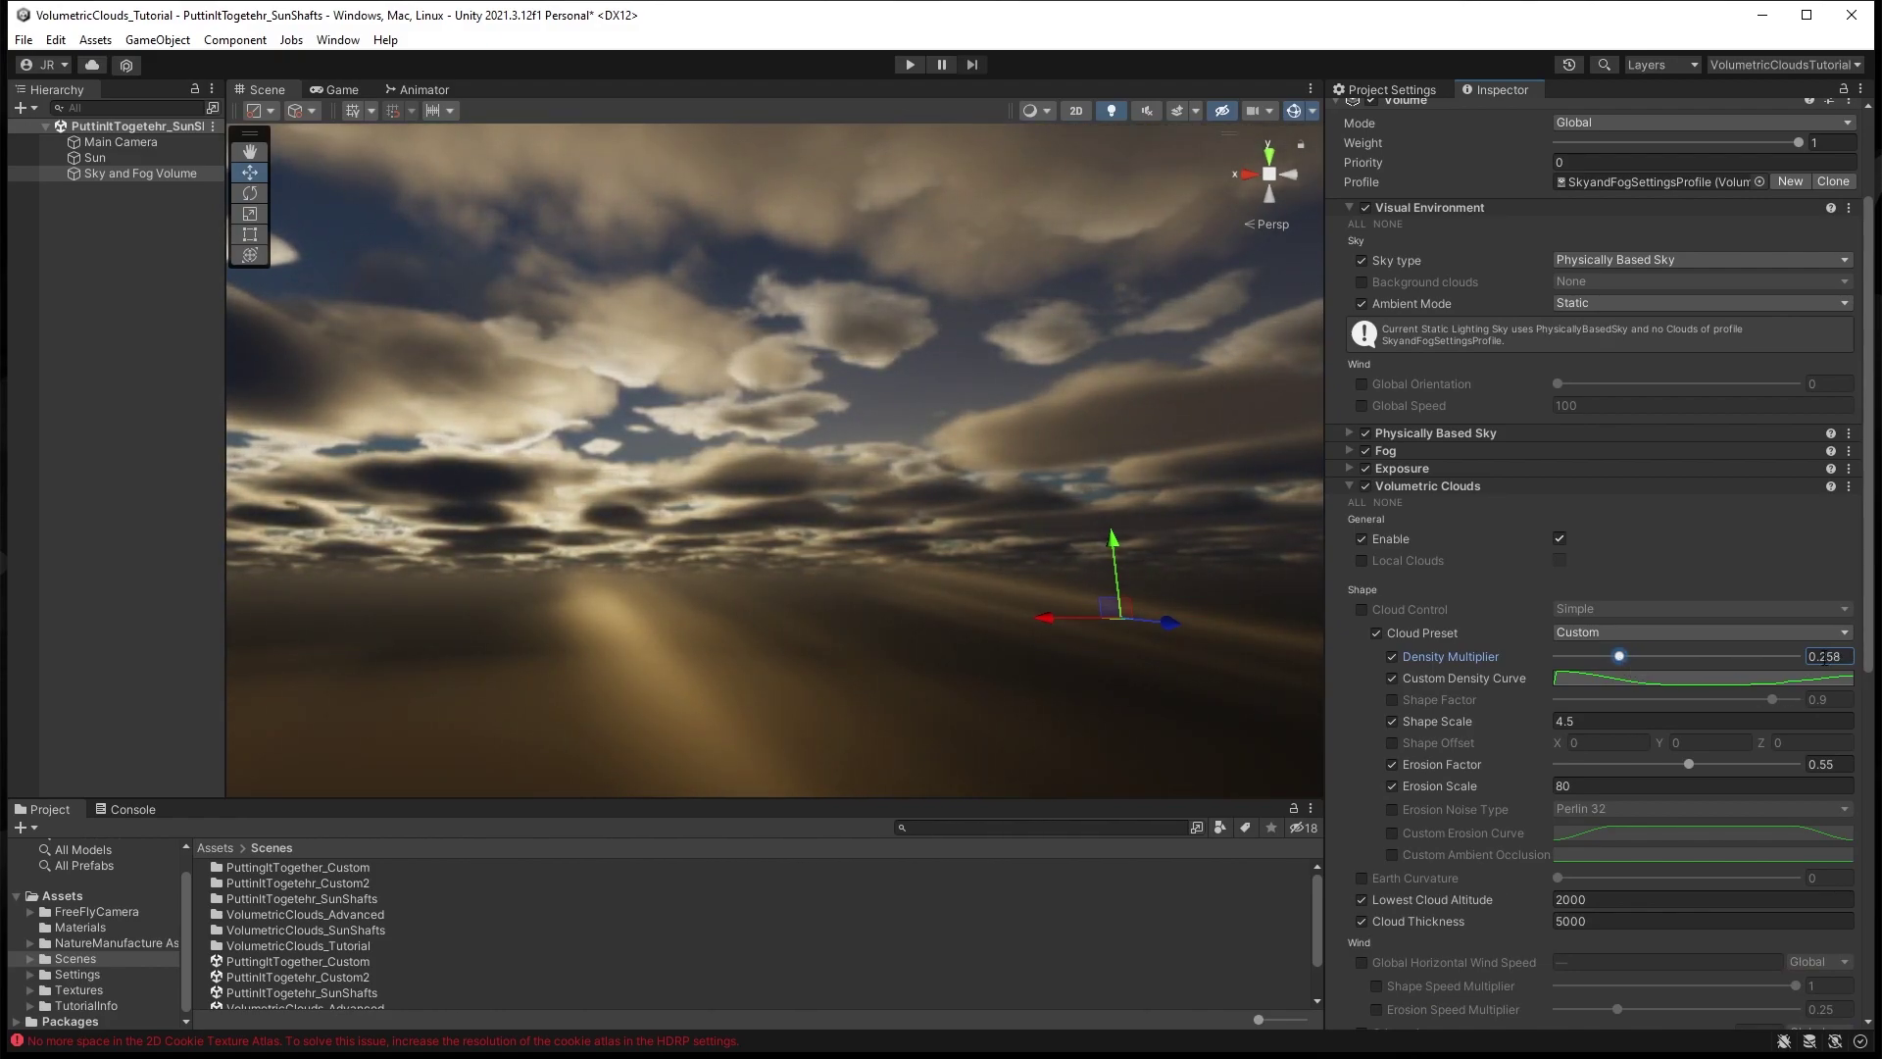
key(BackSpace)
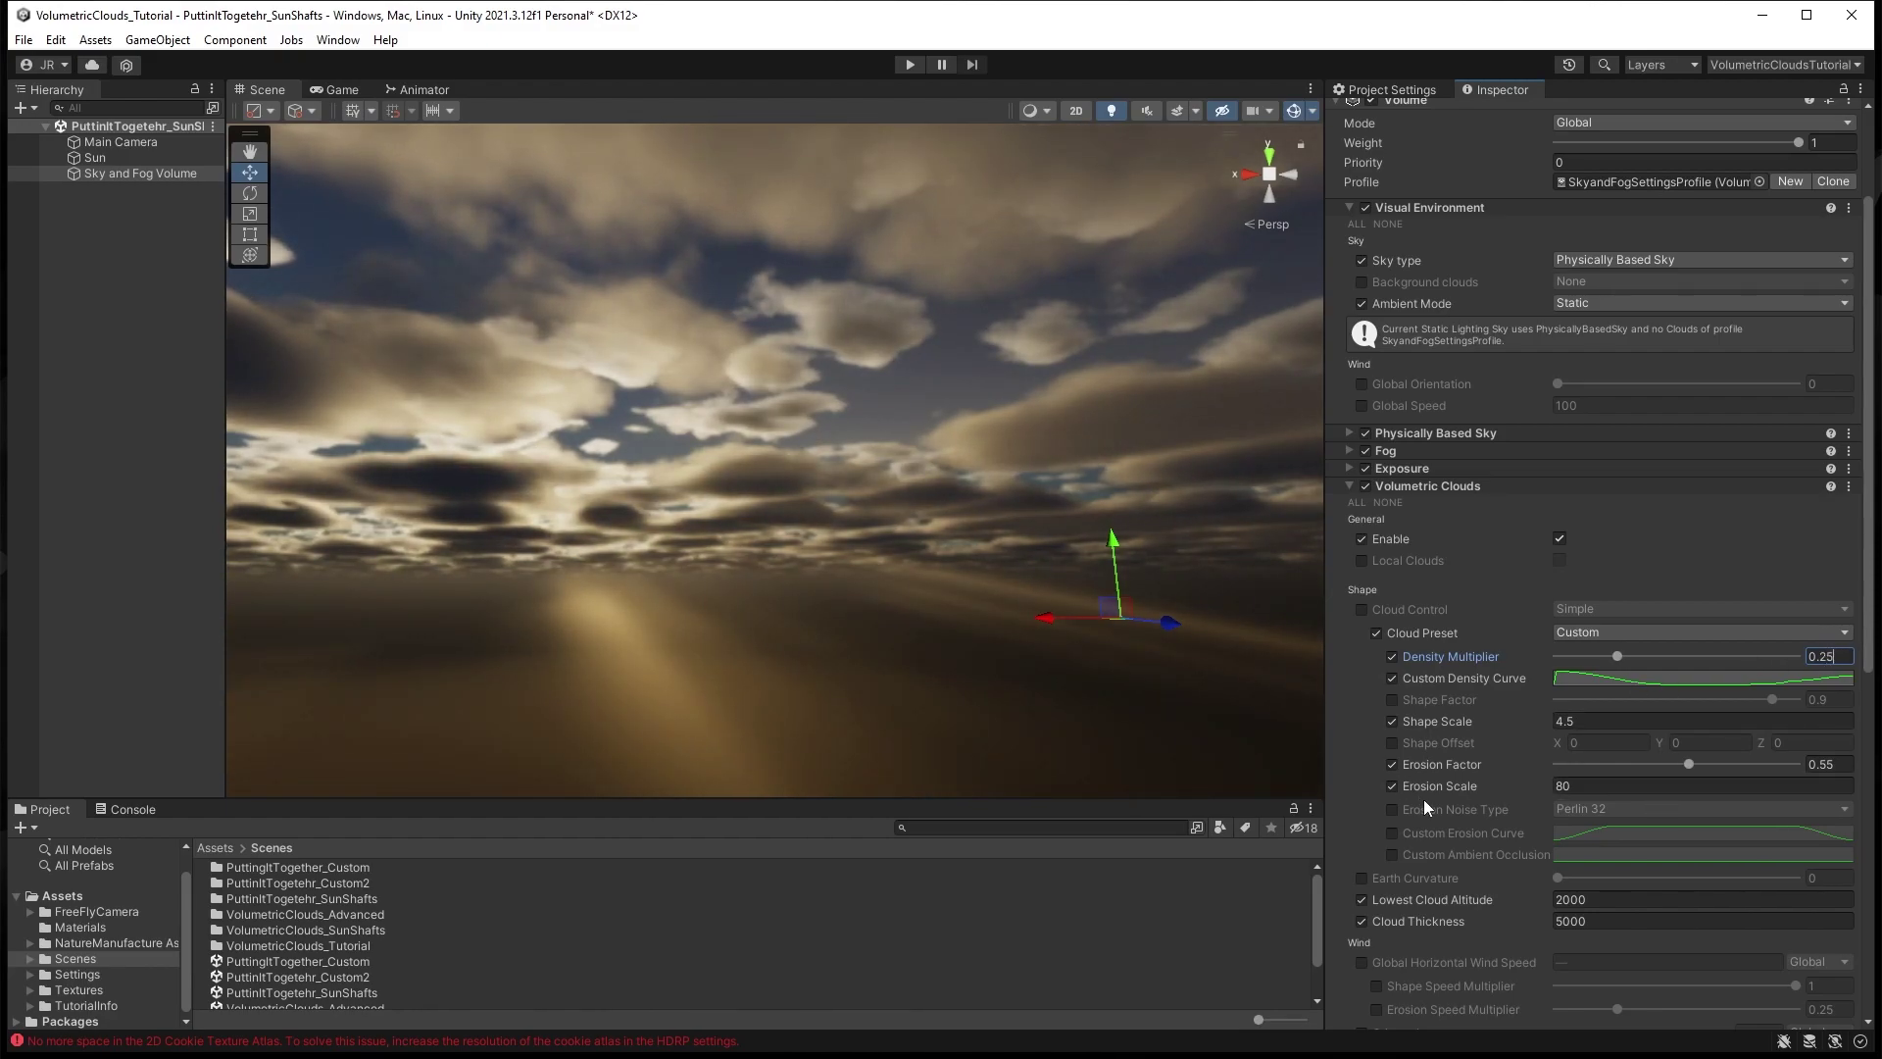
- Set the Cloud Thickness of the Volumetric Clouds to 3000
scroll(1425, 755, down, 3)
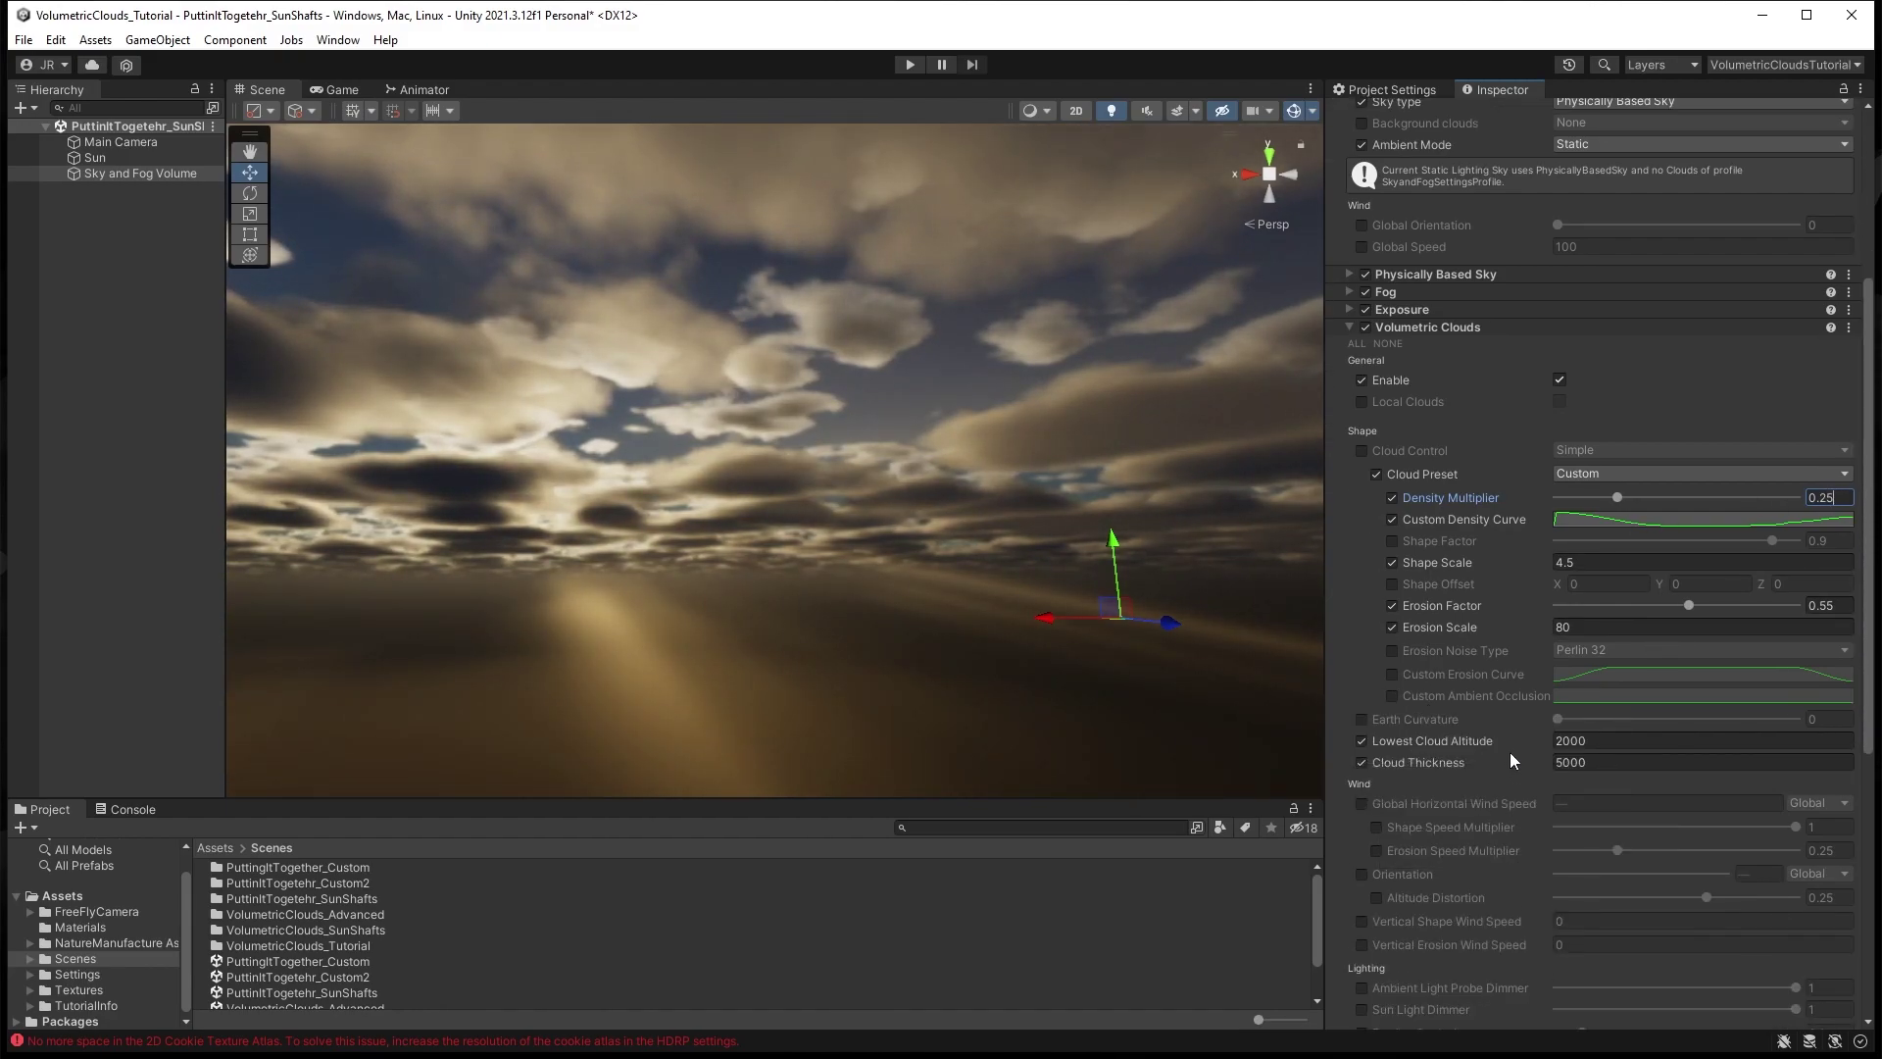
click(1600, 766)
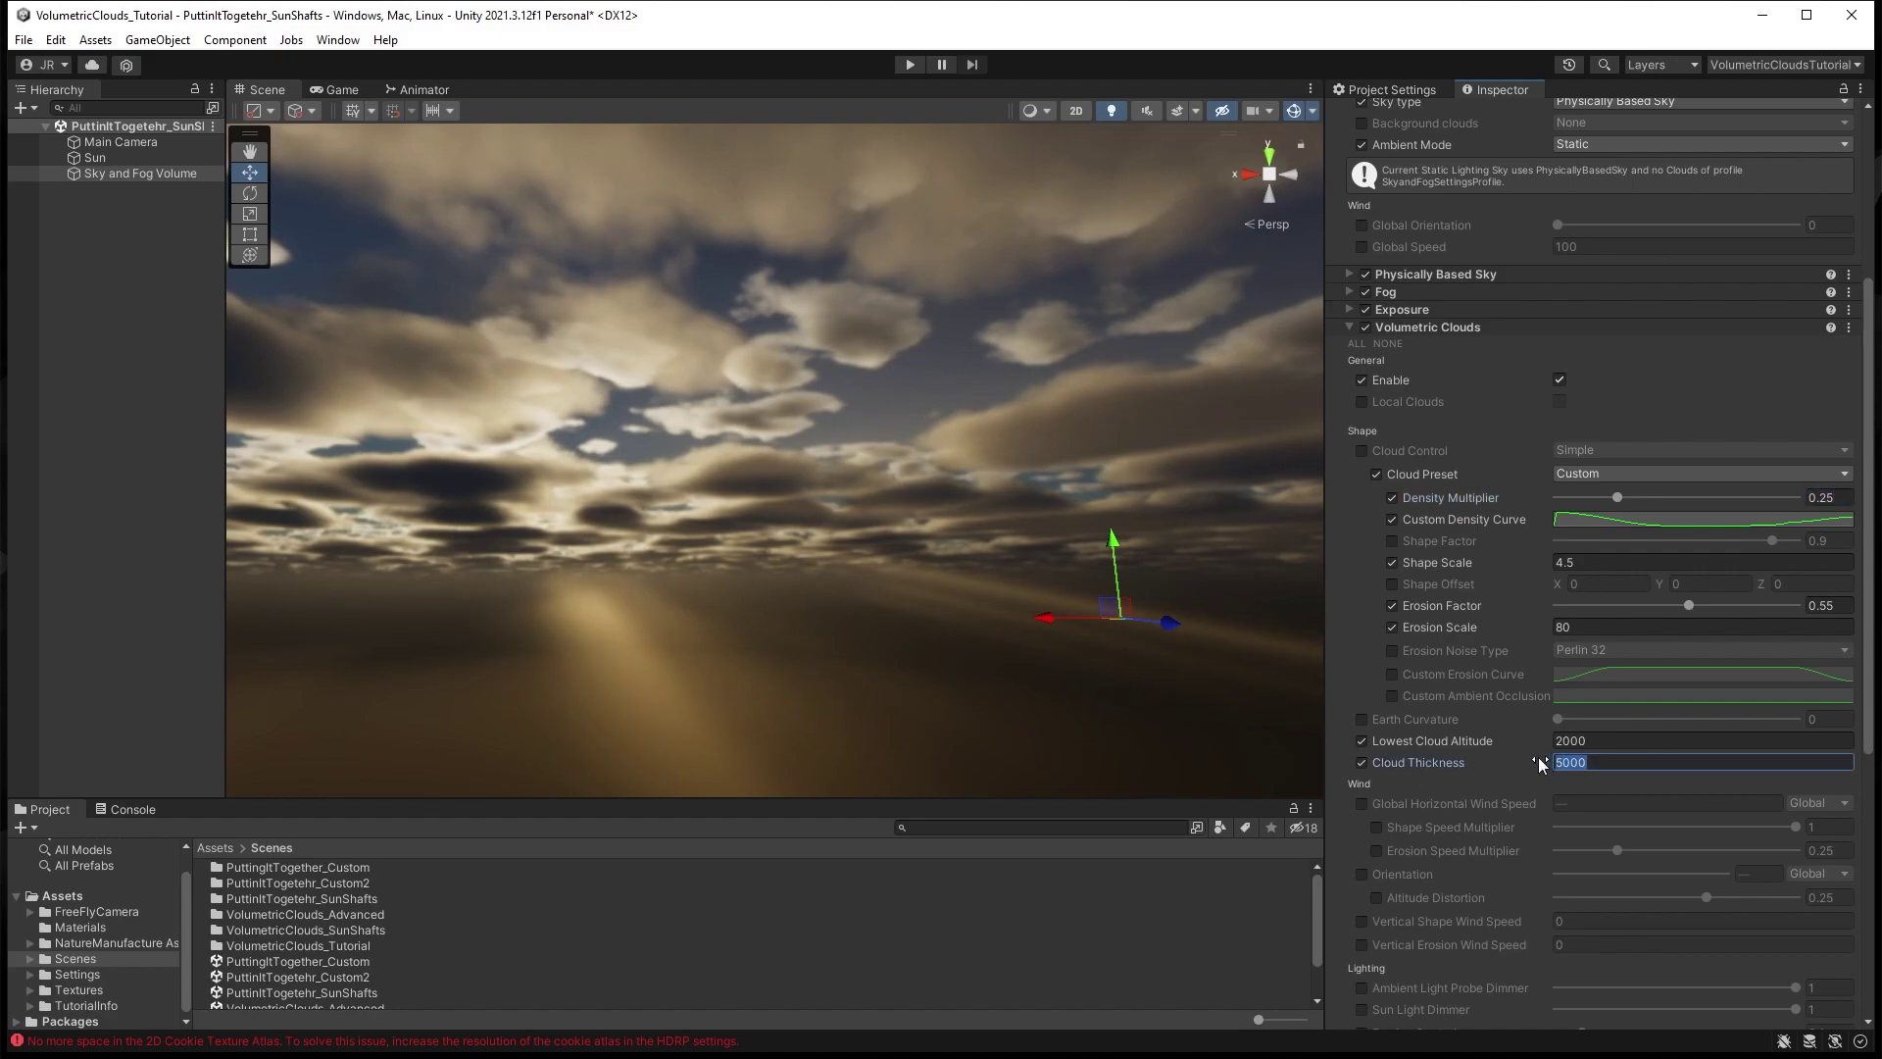
text(3000)
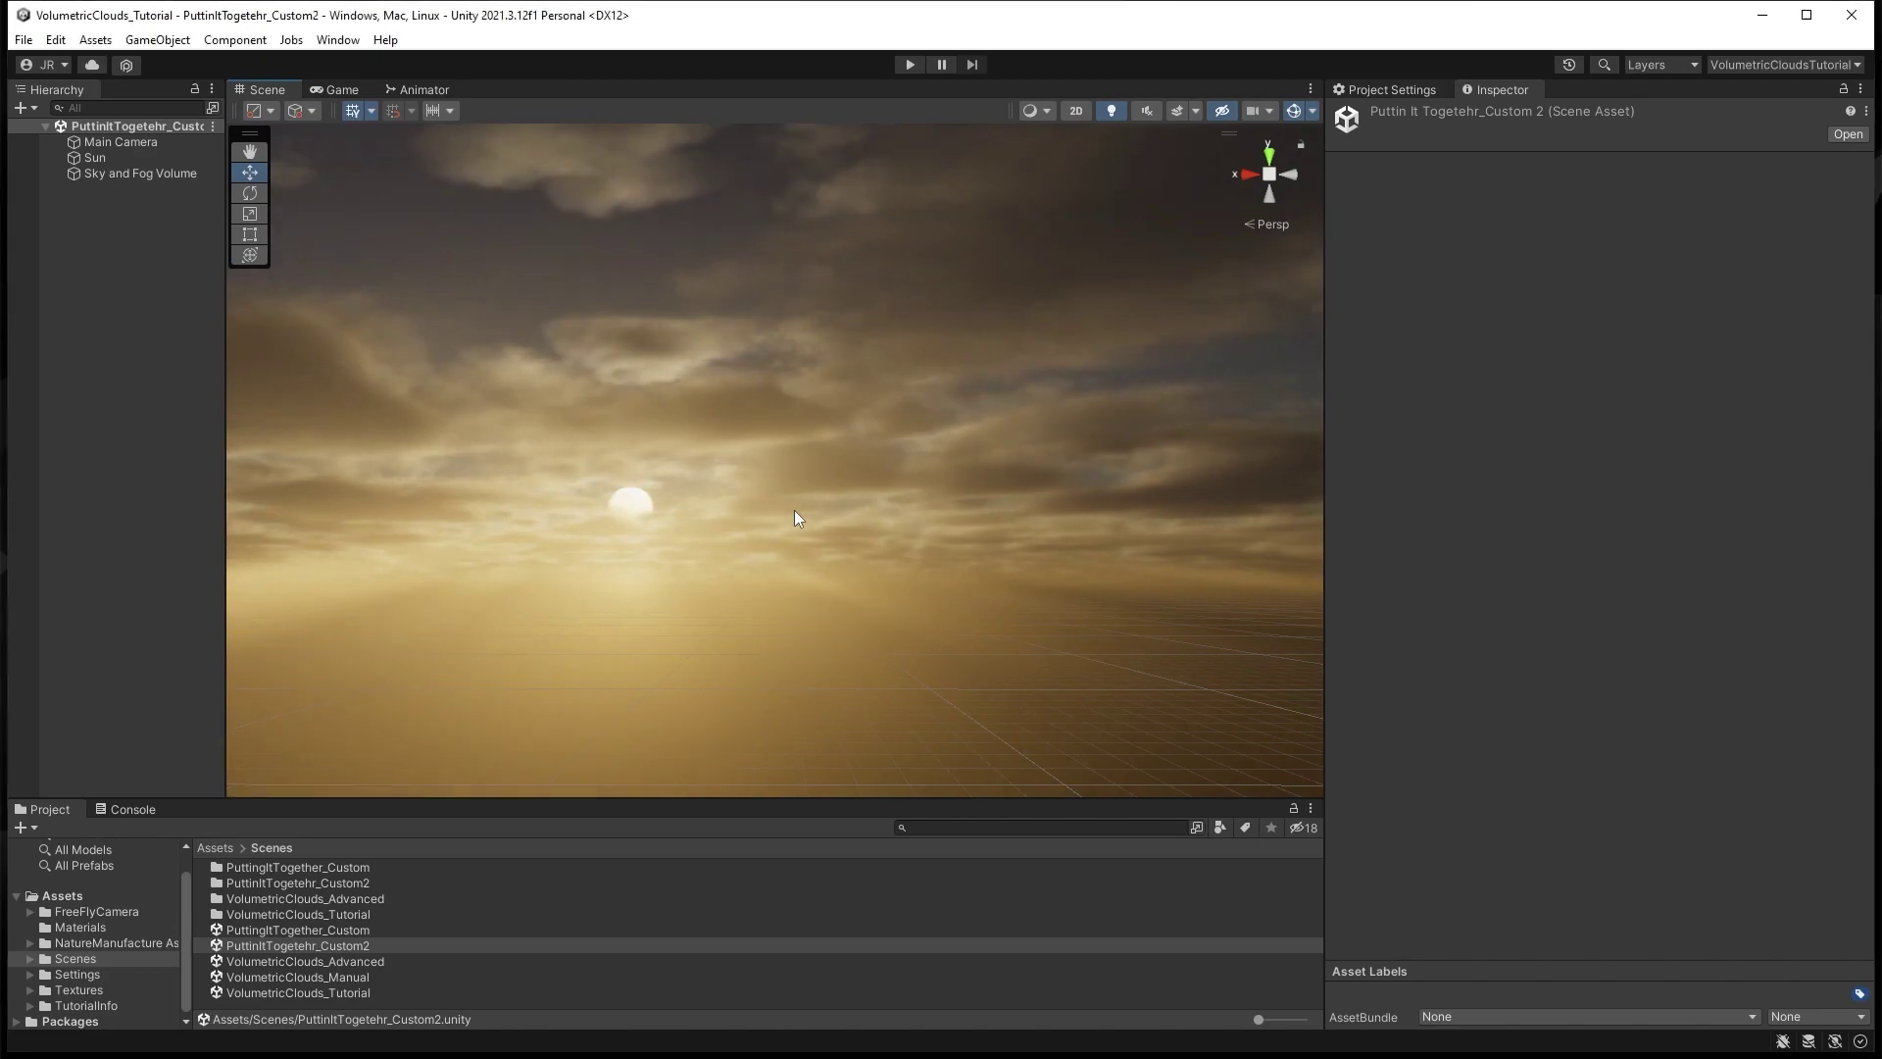
- Create a new scene from the Basic Outdoors DXR (HDRP) template and save it as VolumetricClouds_SunShafts
click(795, 511)
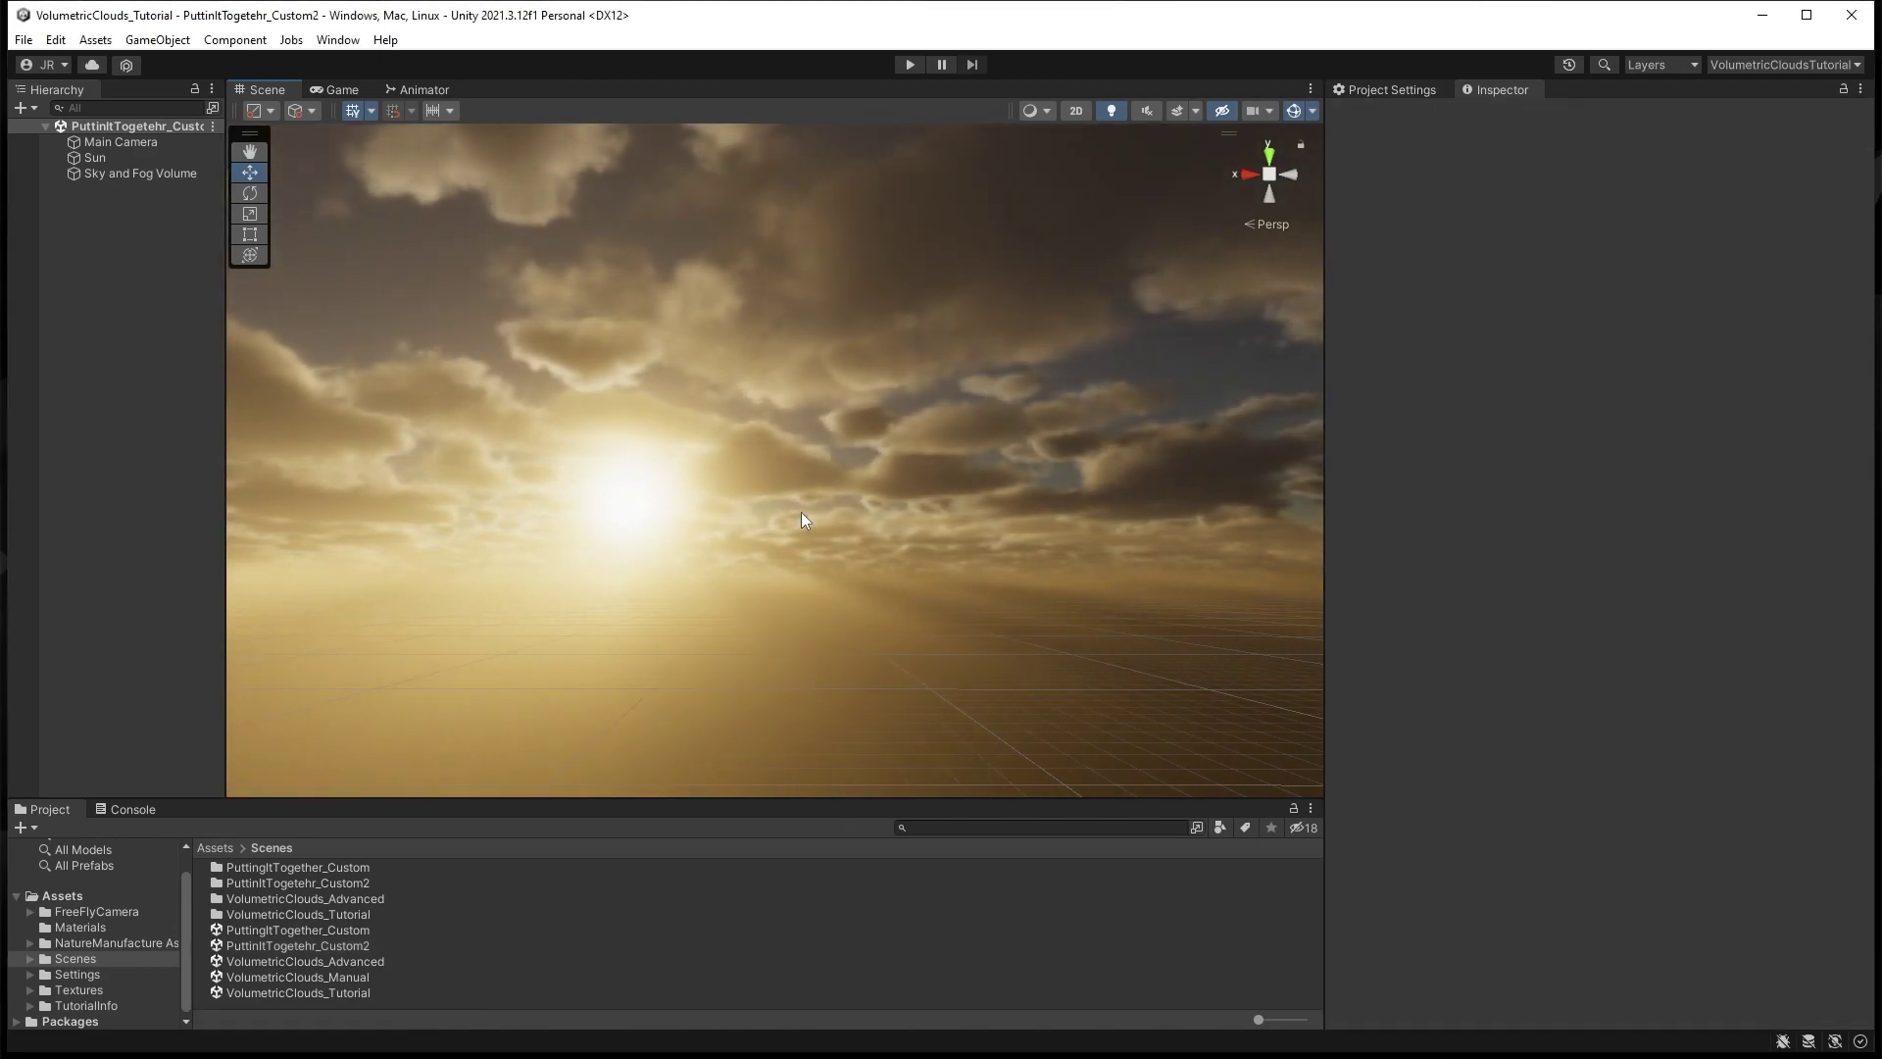
click(28, 41)
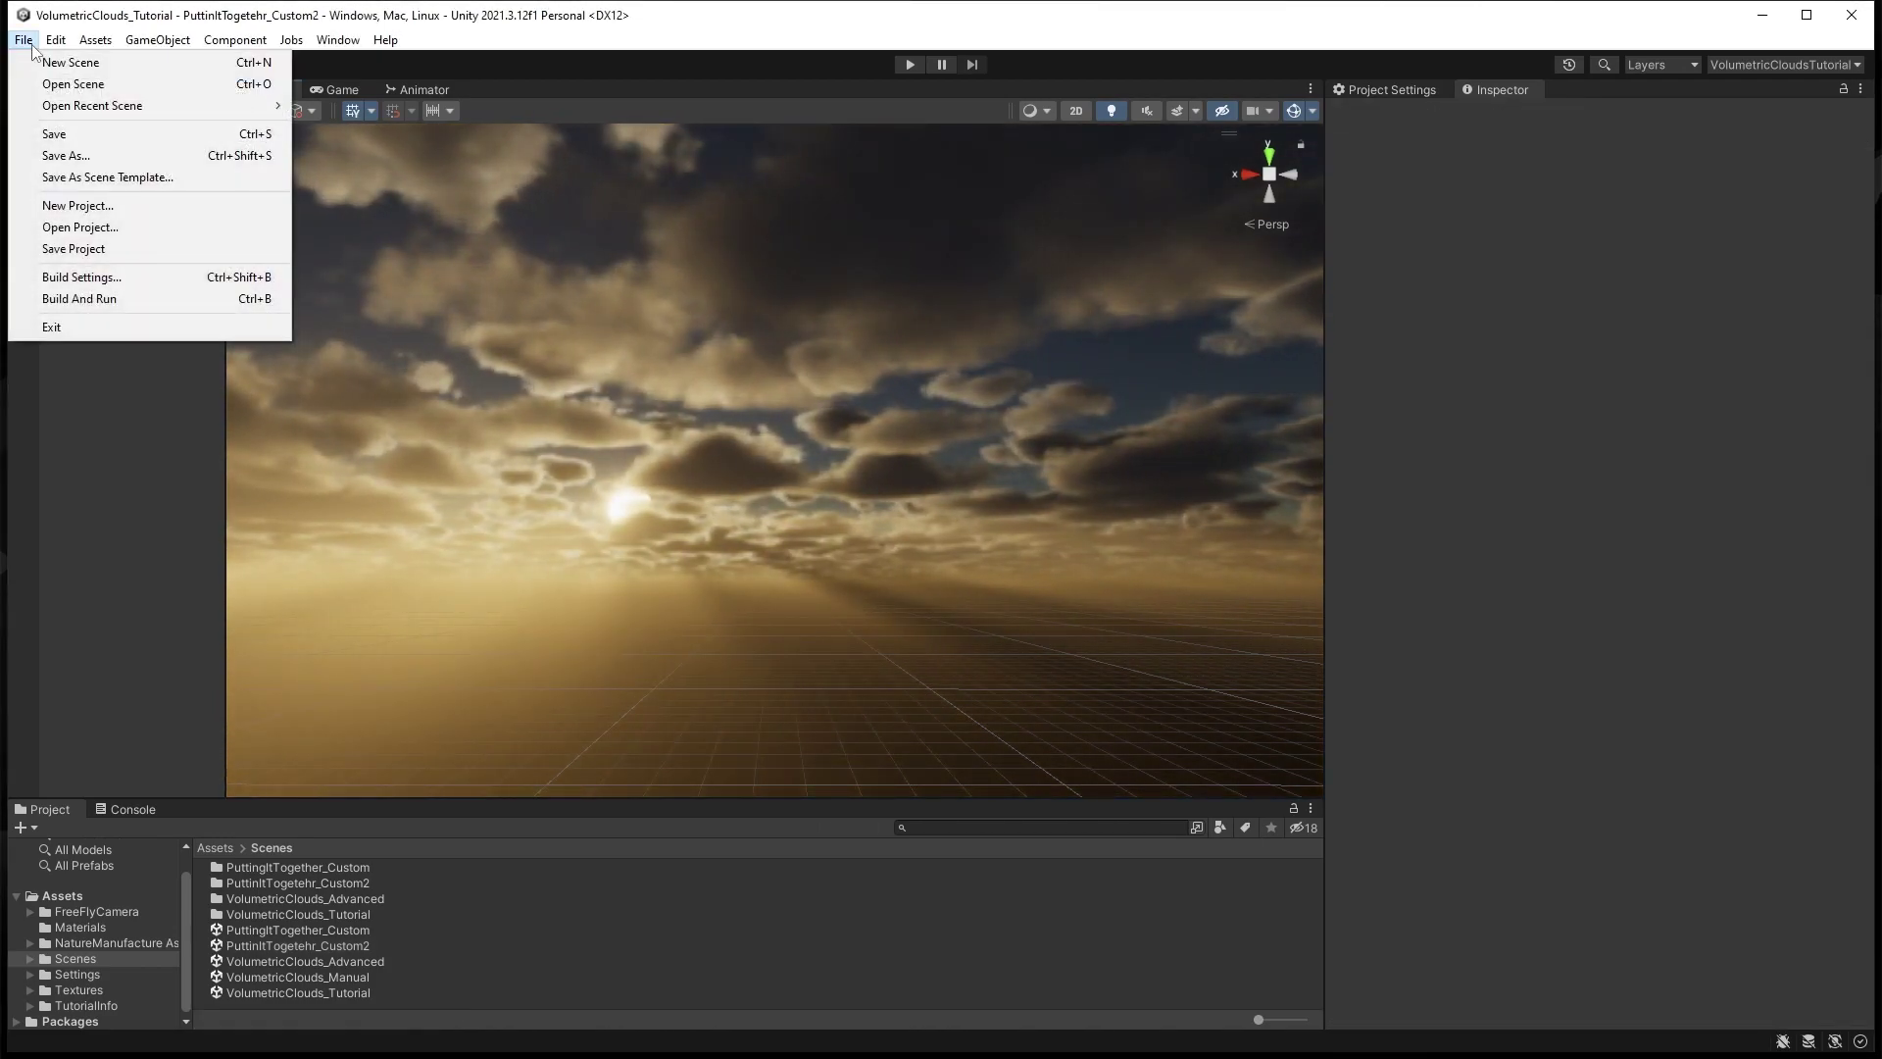
click(71, 62)
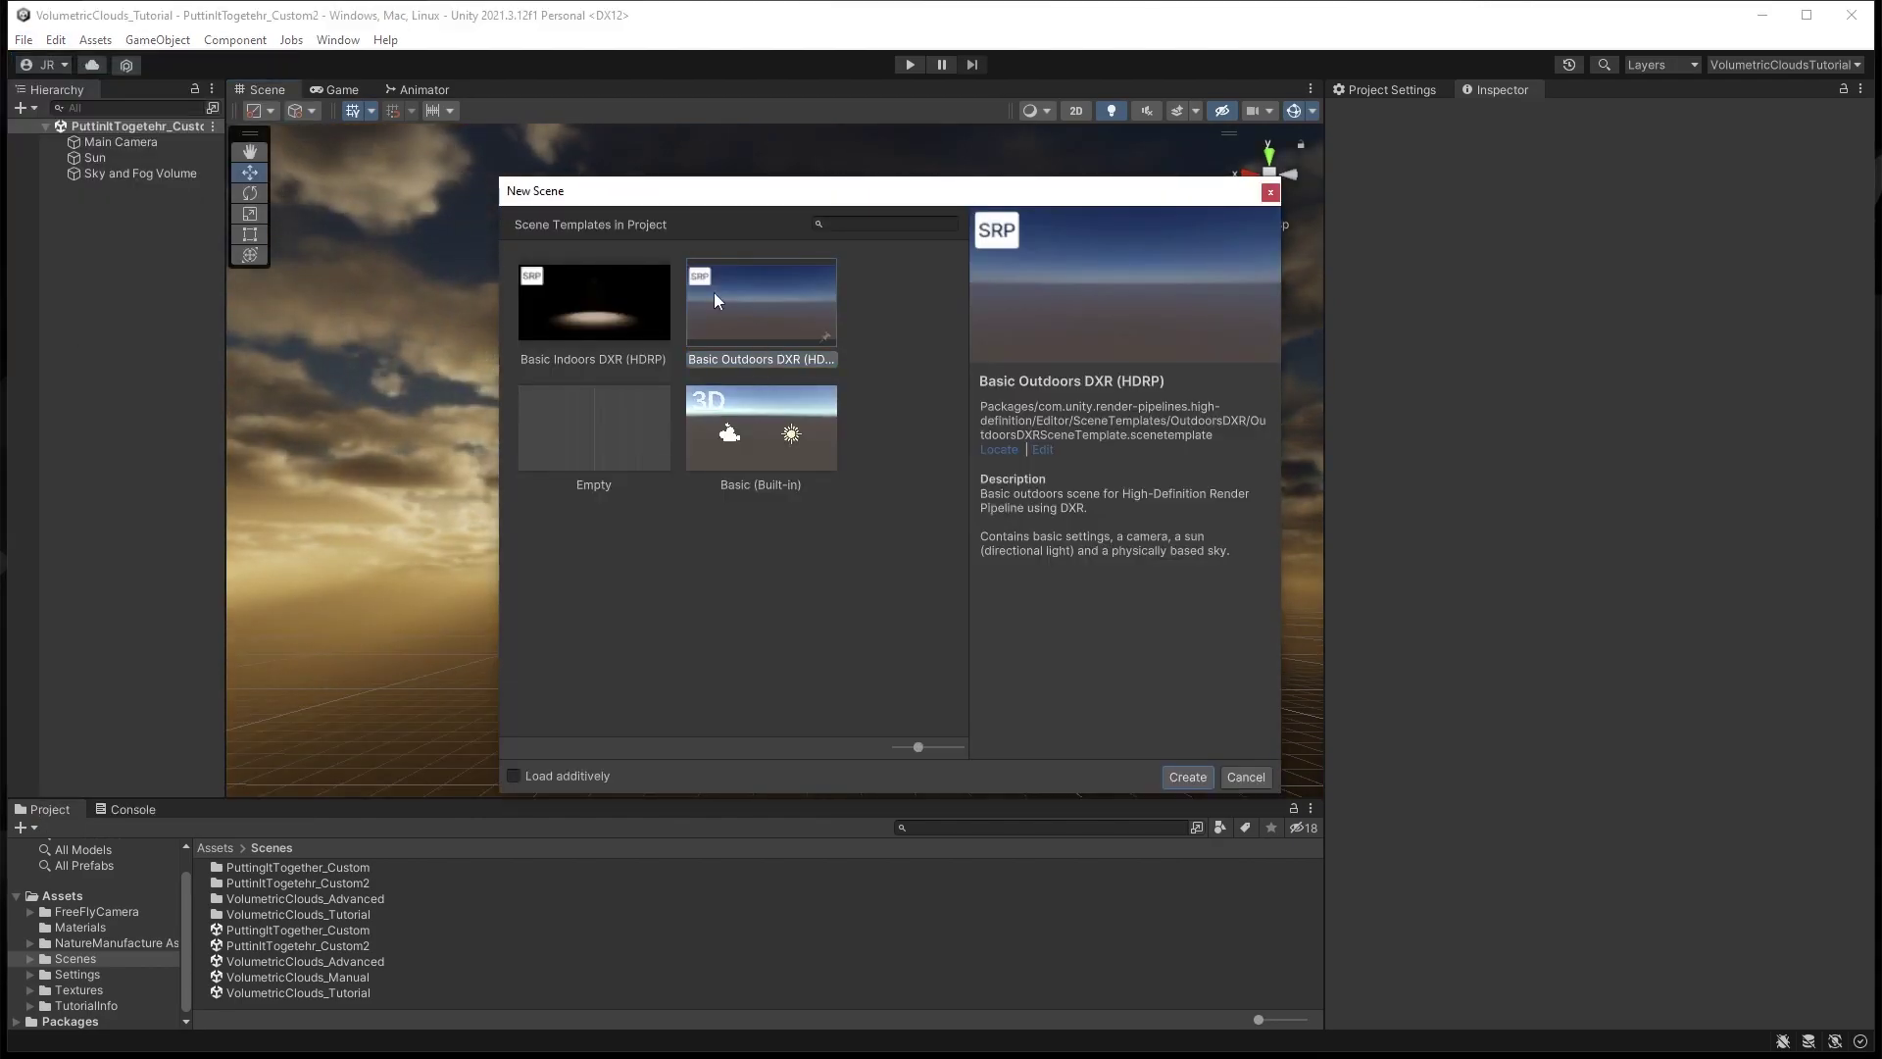
click(1184, 775)
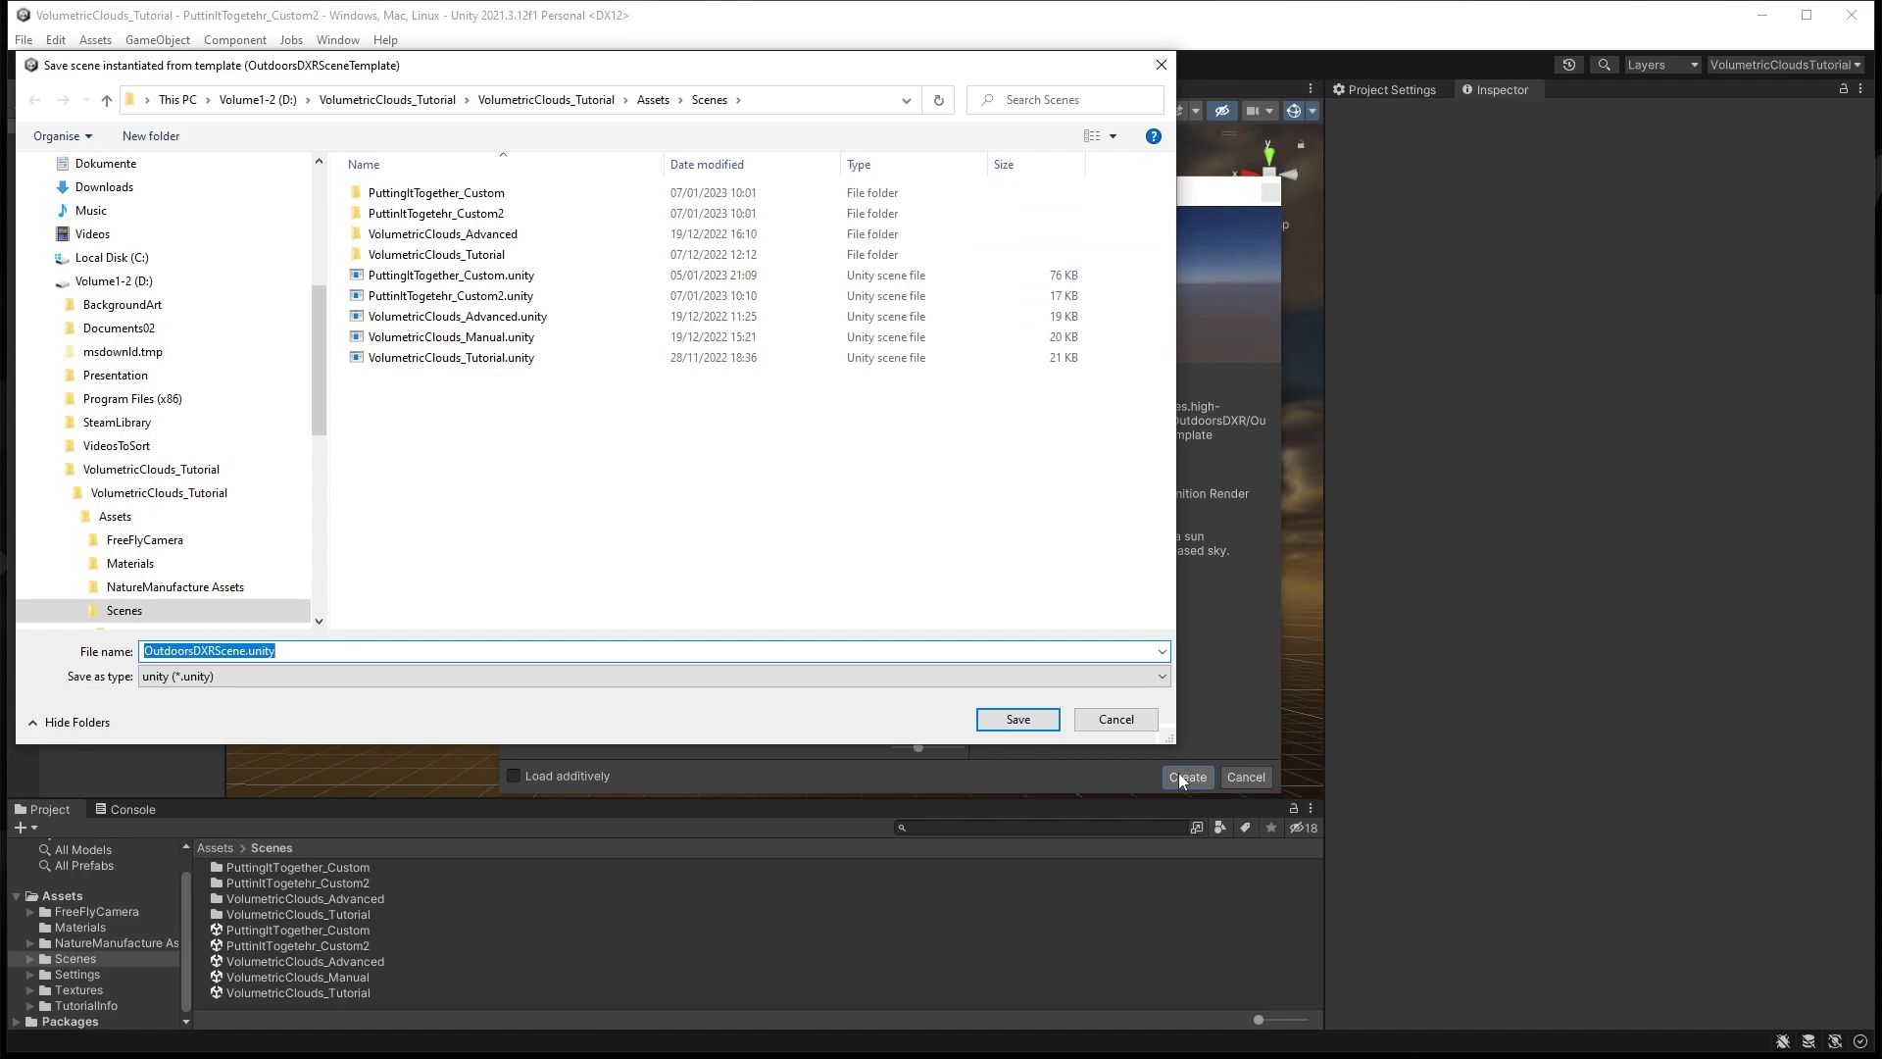
text(VolumetricC)
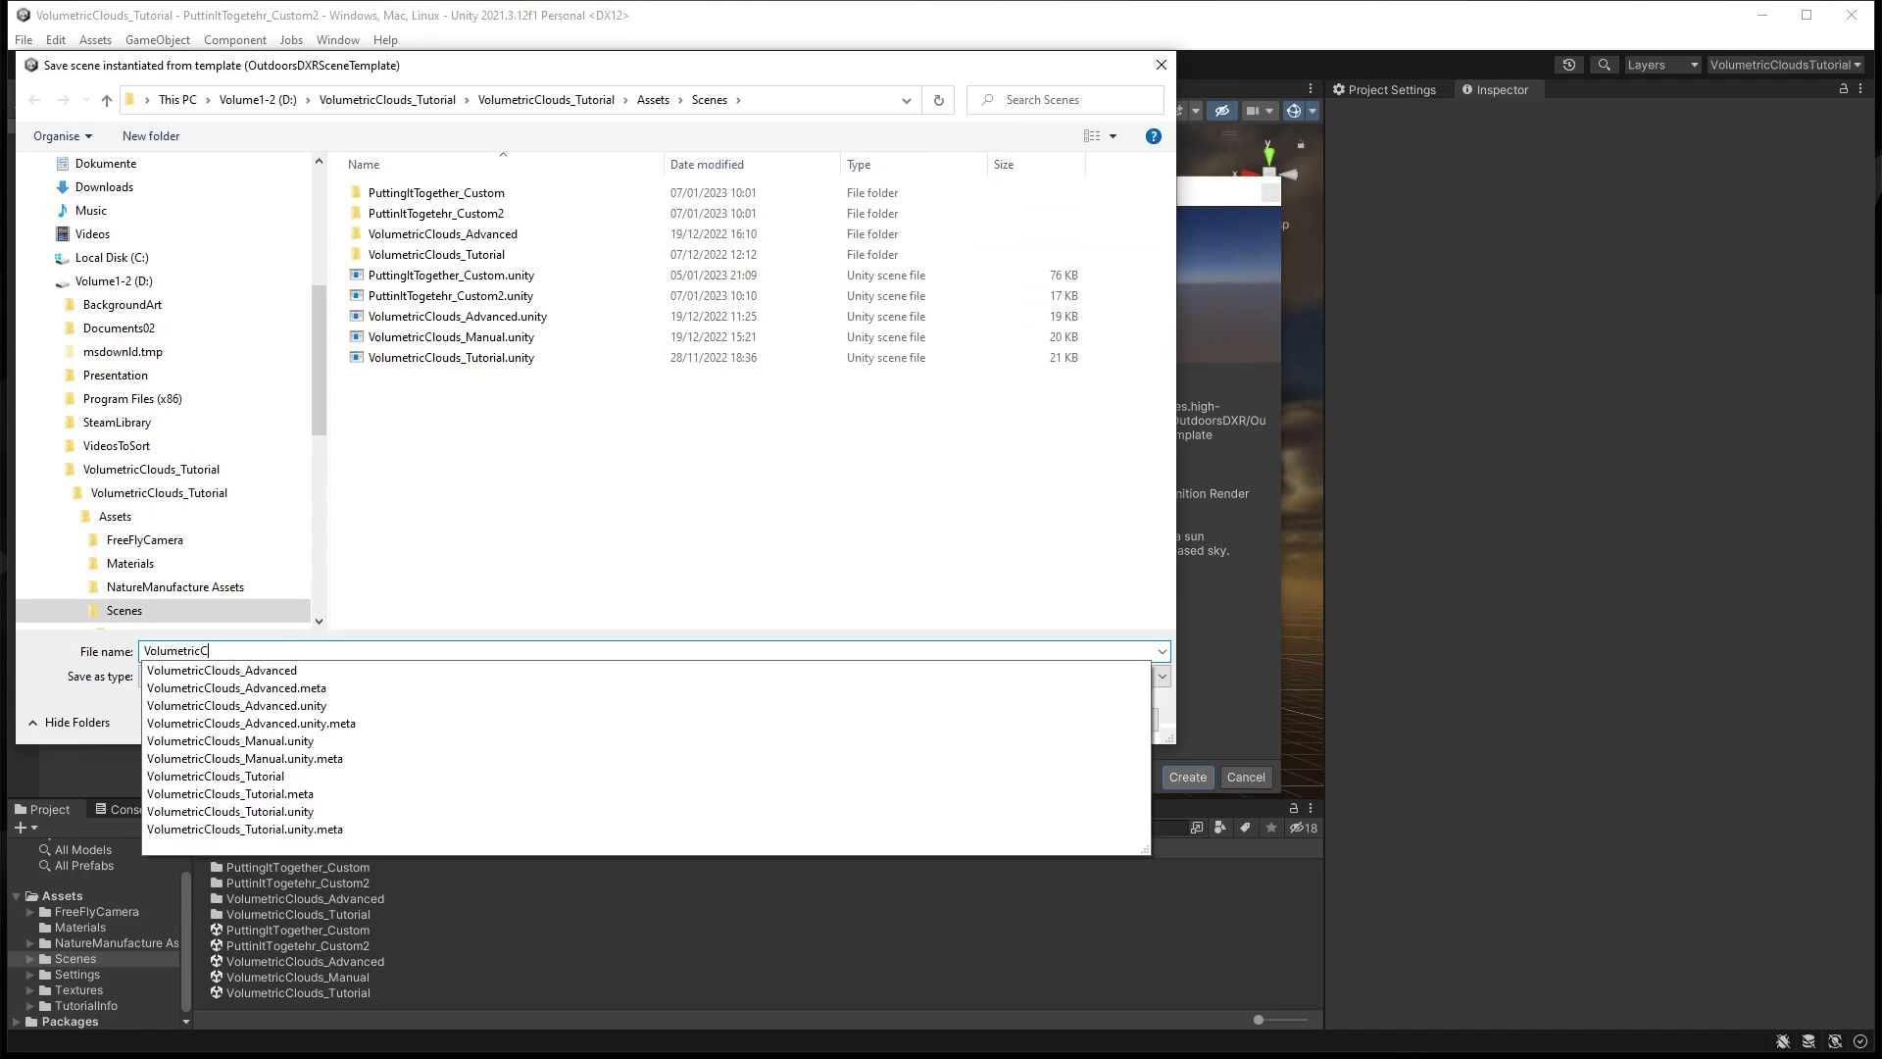
text(louds_SunShafts)
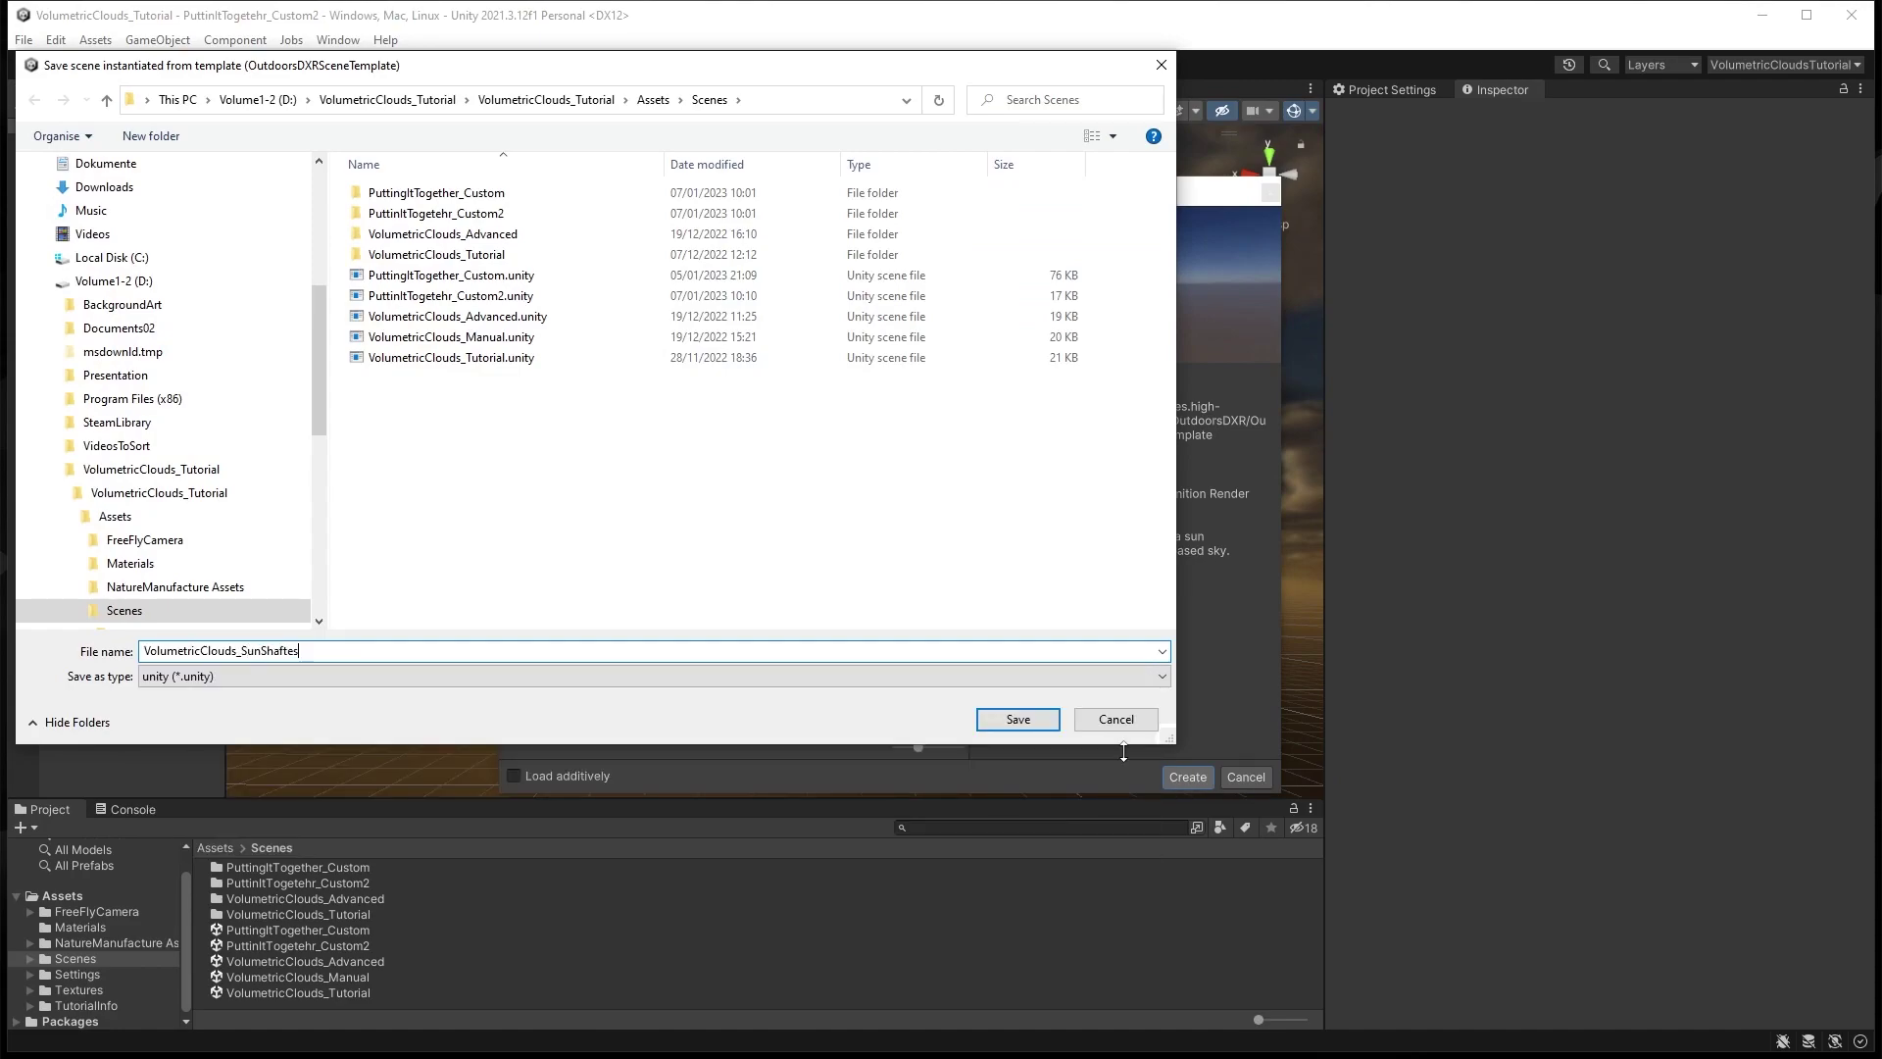
key(Return)
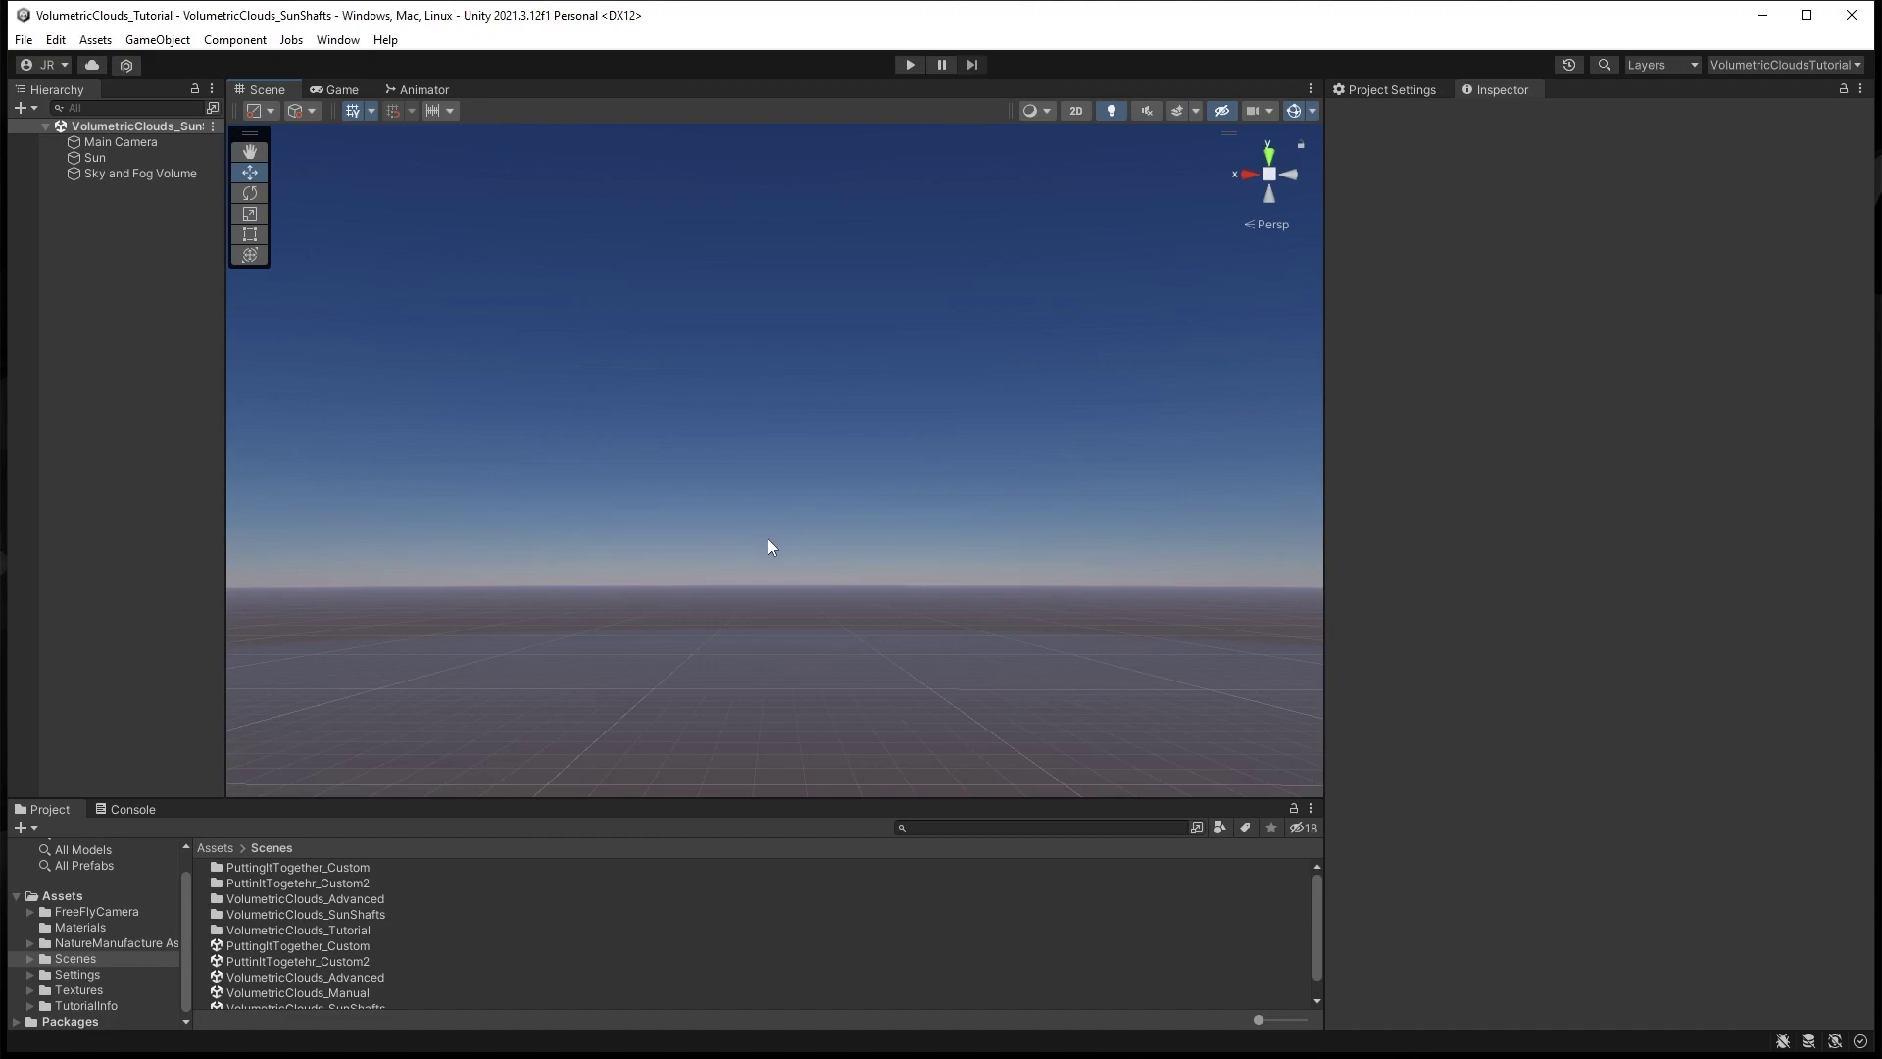
- Check the Scene view's Always Refresh option, plus the scene camera's far clipping plane and anti-aliasing choices
click(1194, 110)
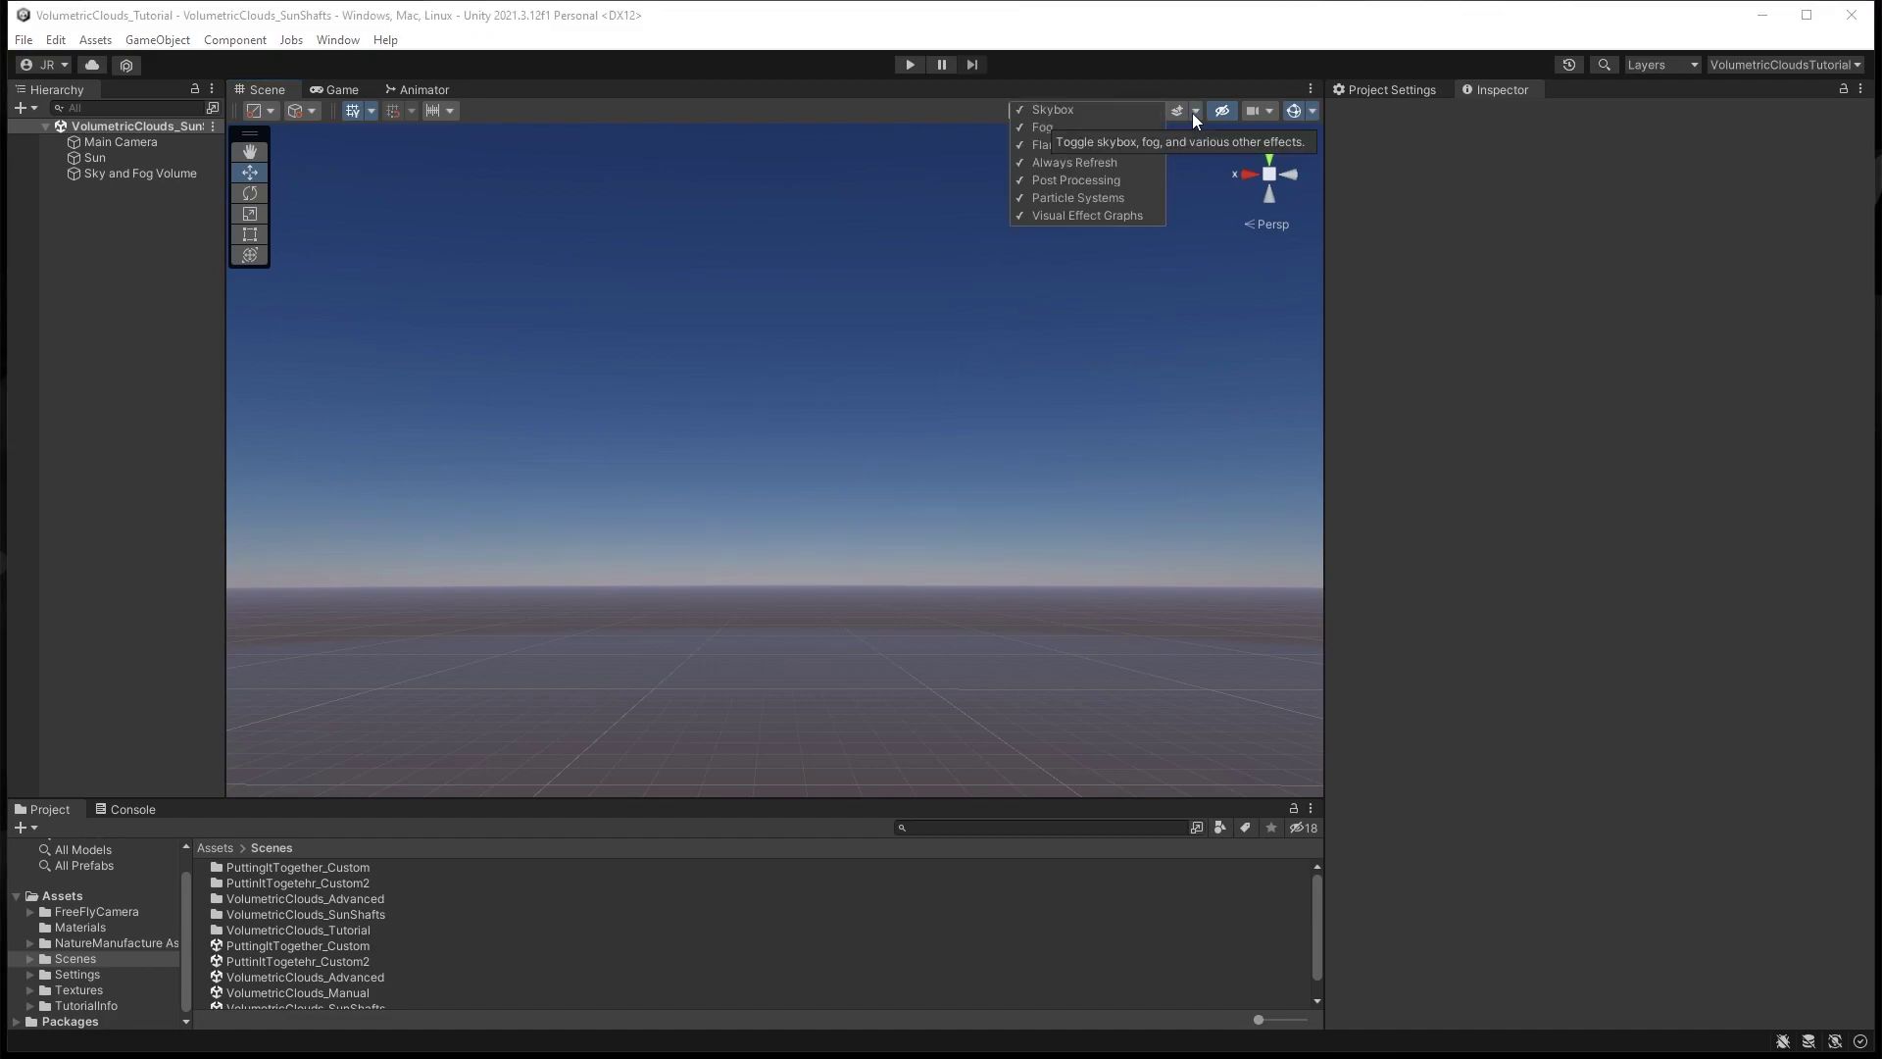
click(1079, 167)
click(1269, 109)
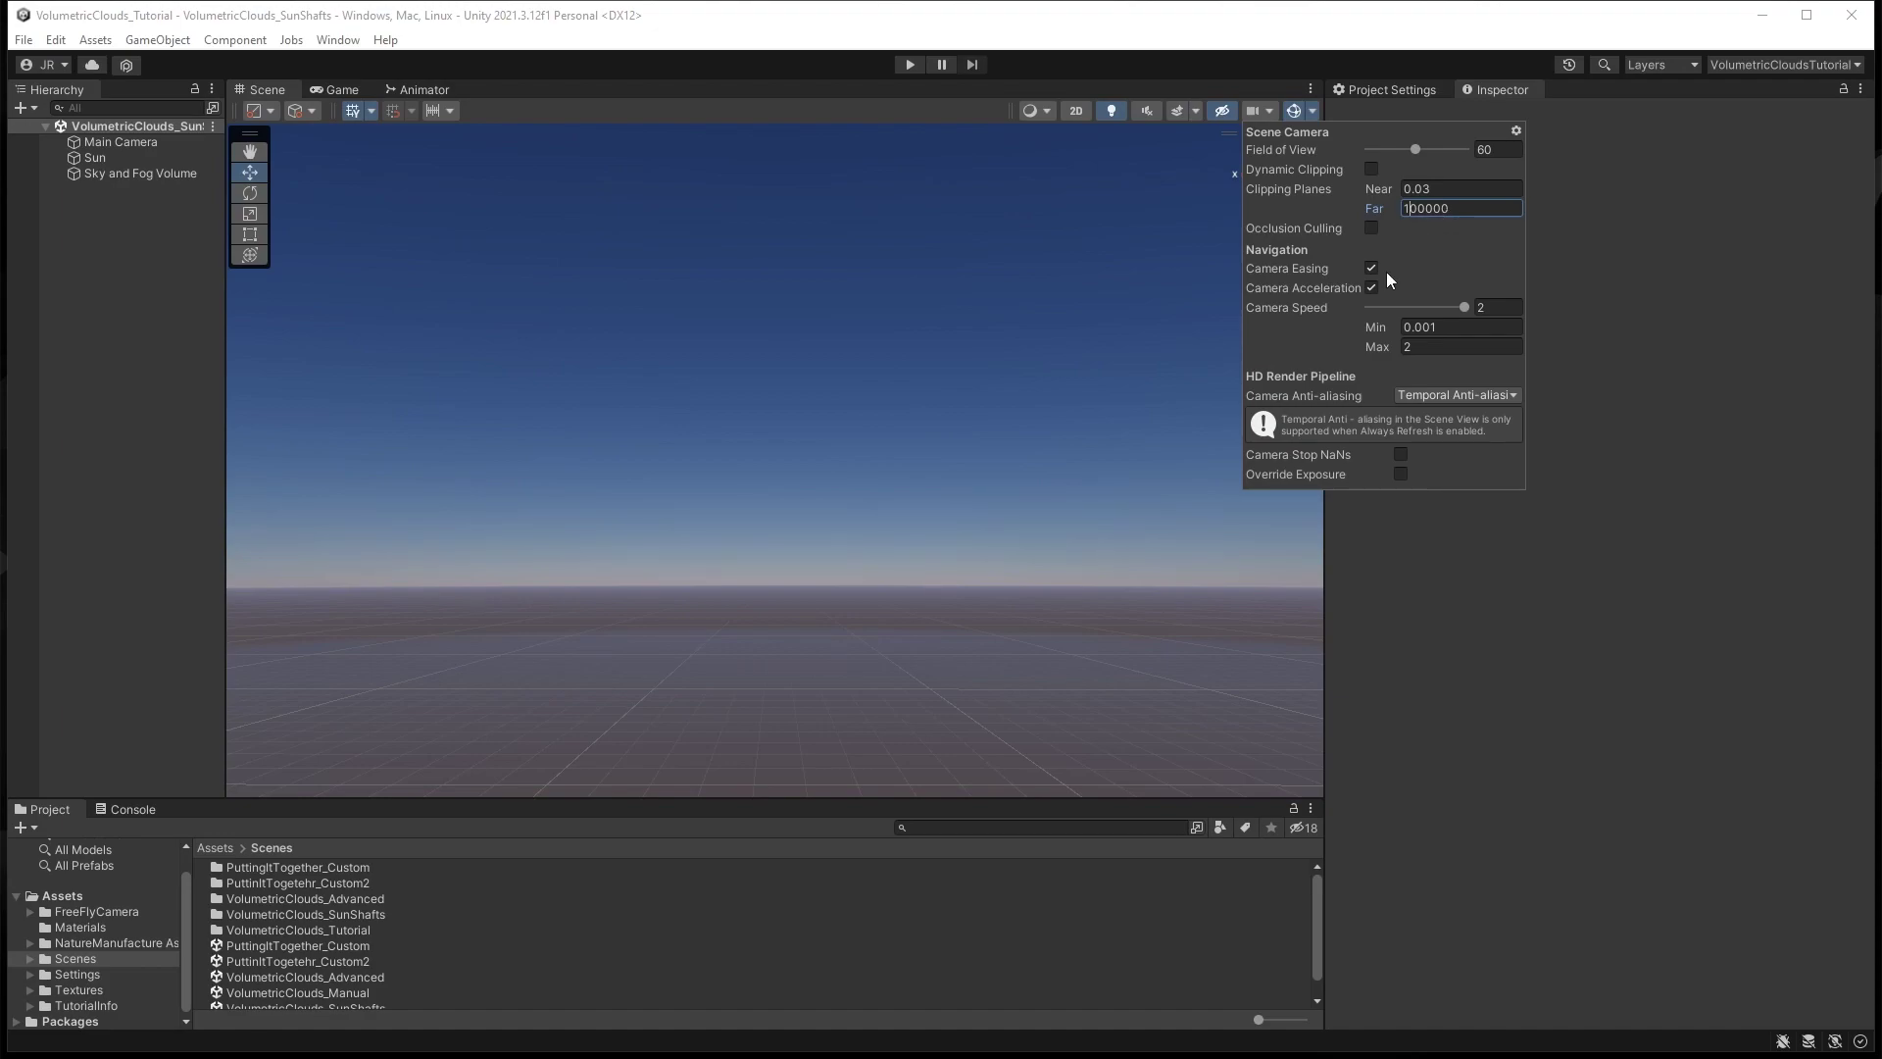
click(1478, 393)
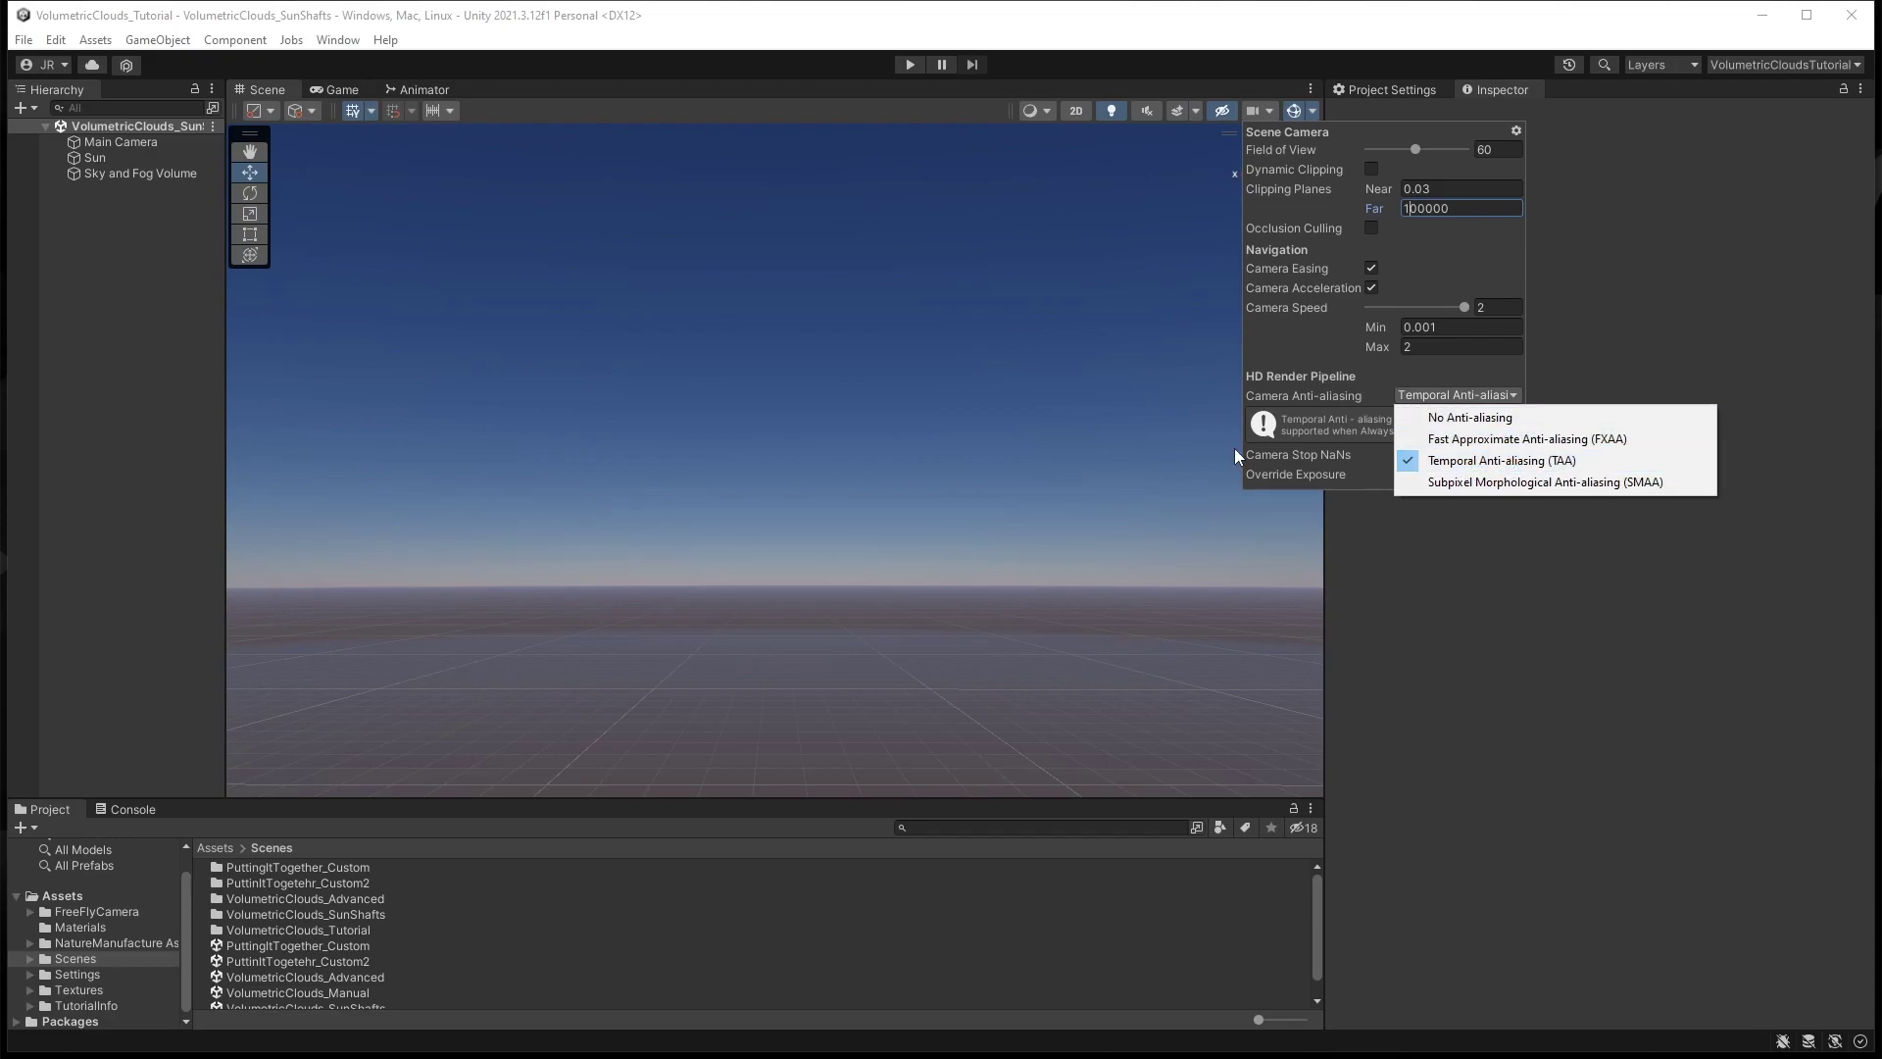
click(1123, 443)
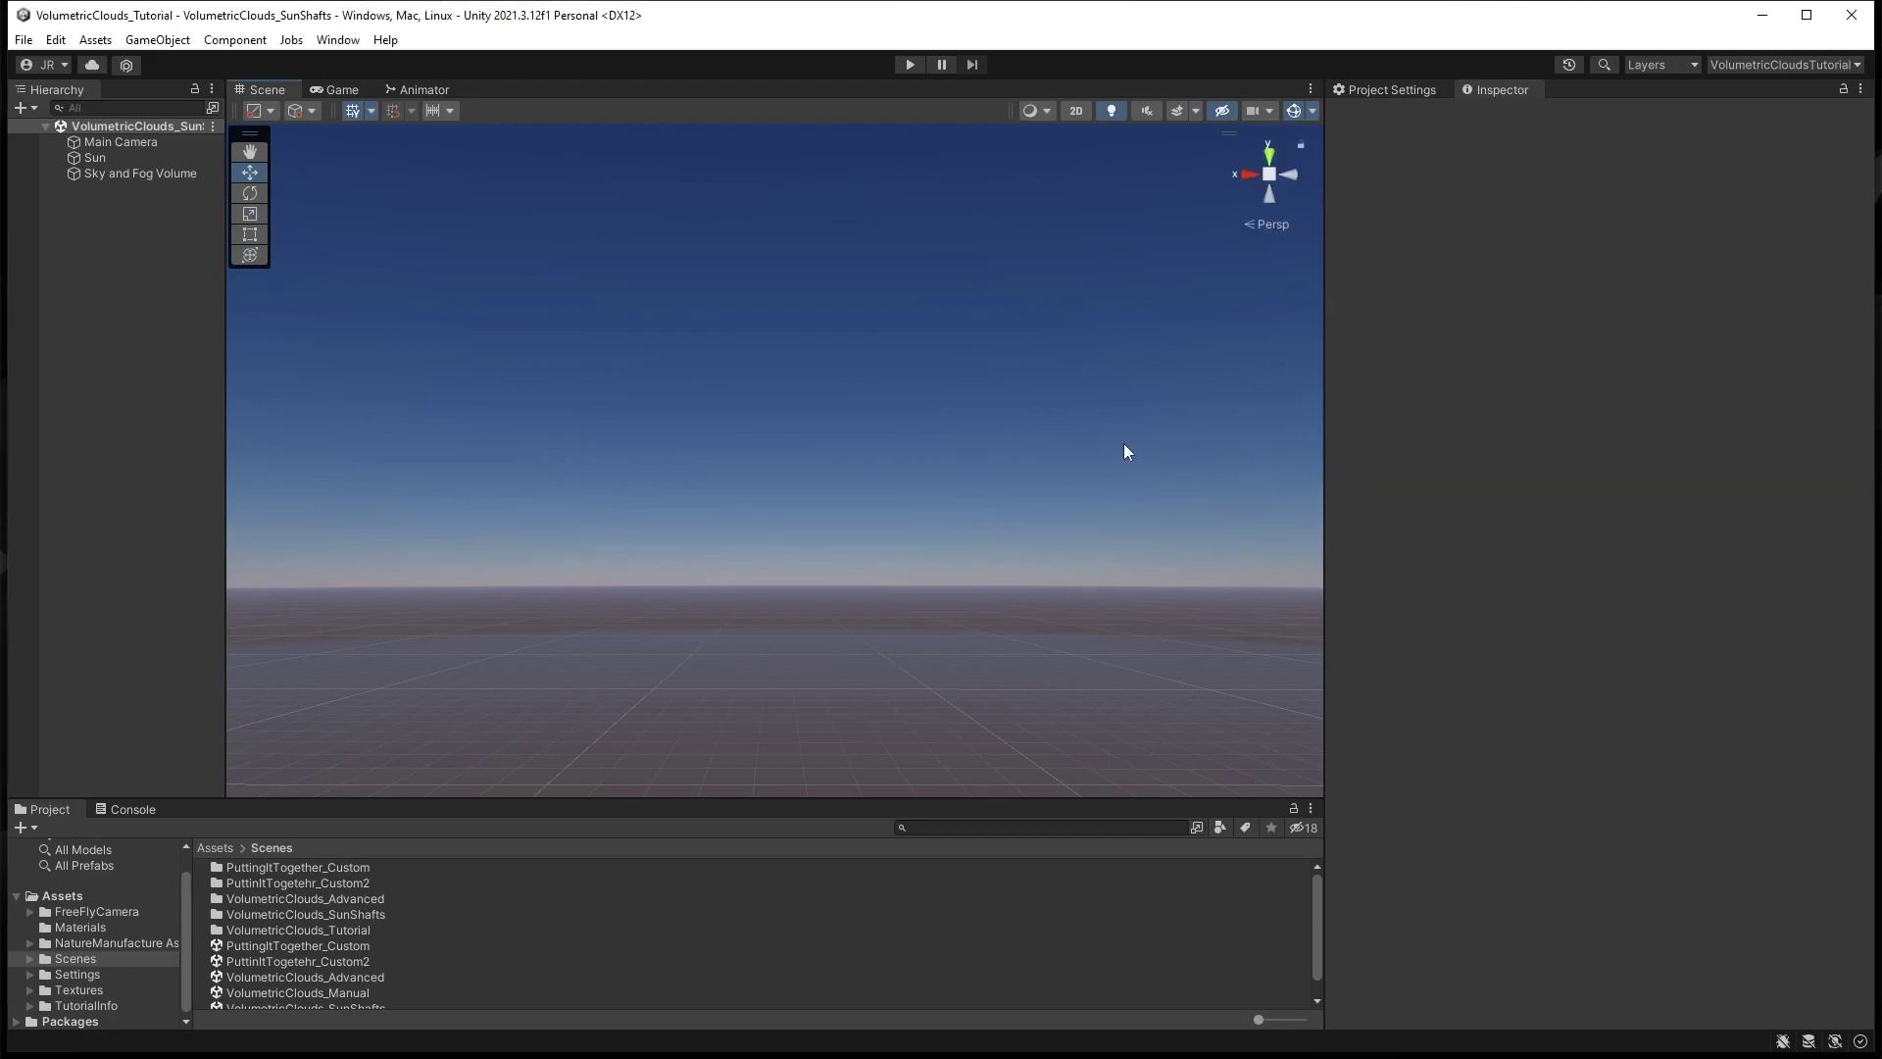
- Set the Main Camera's far clipping plane to 50000 and deselect the camera
click(121, 143)
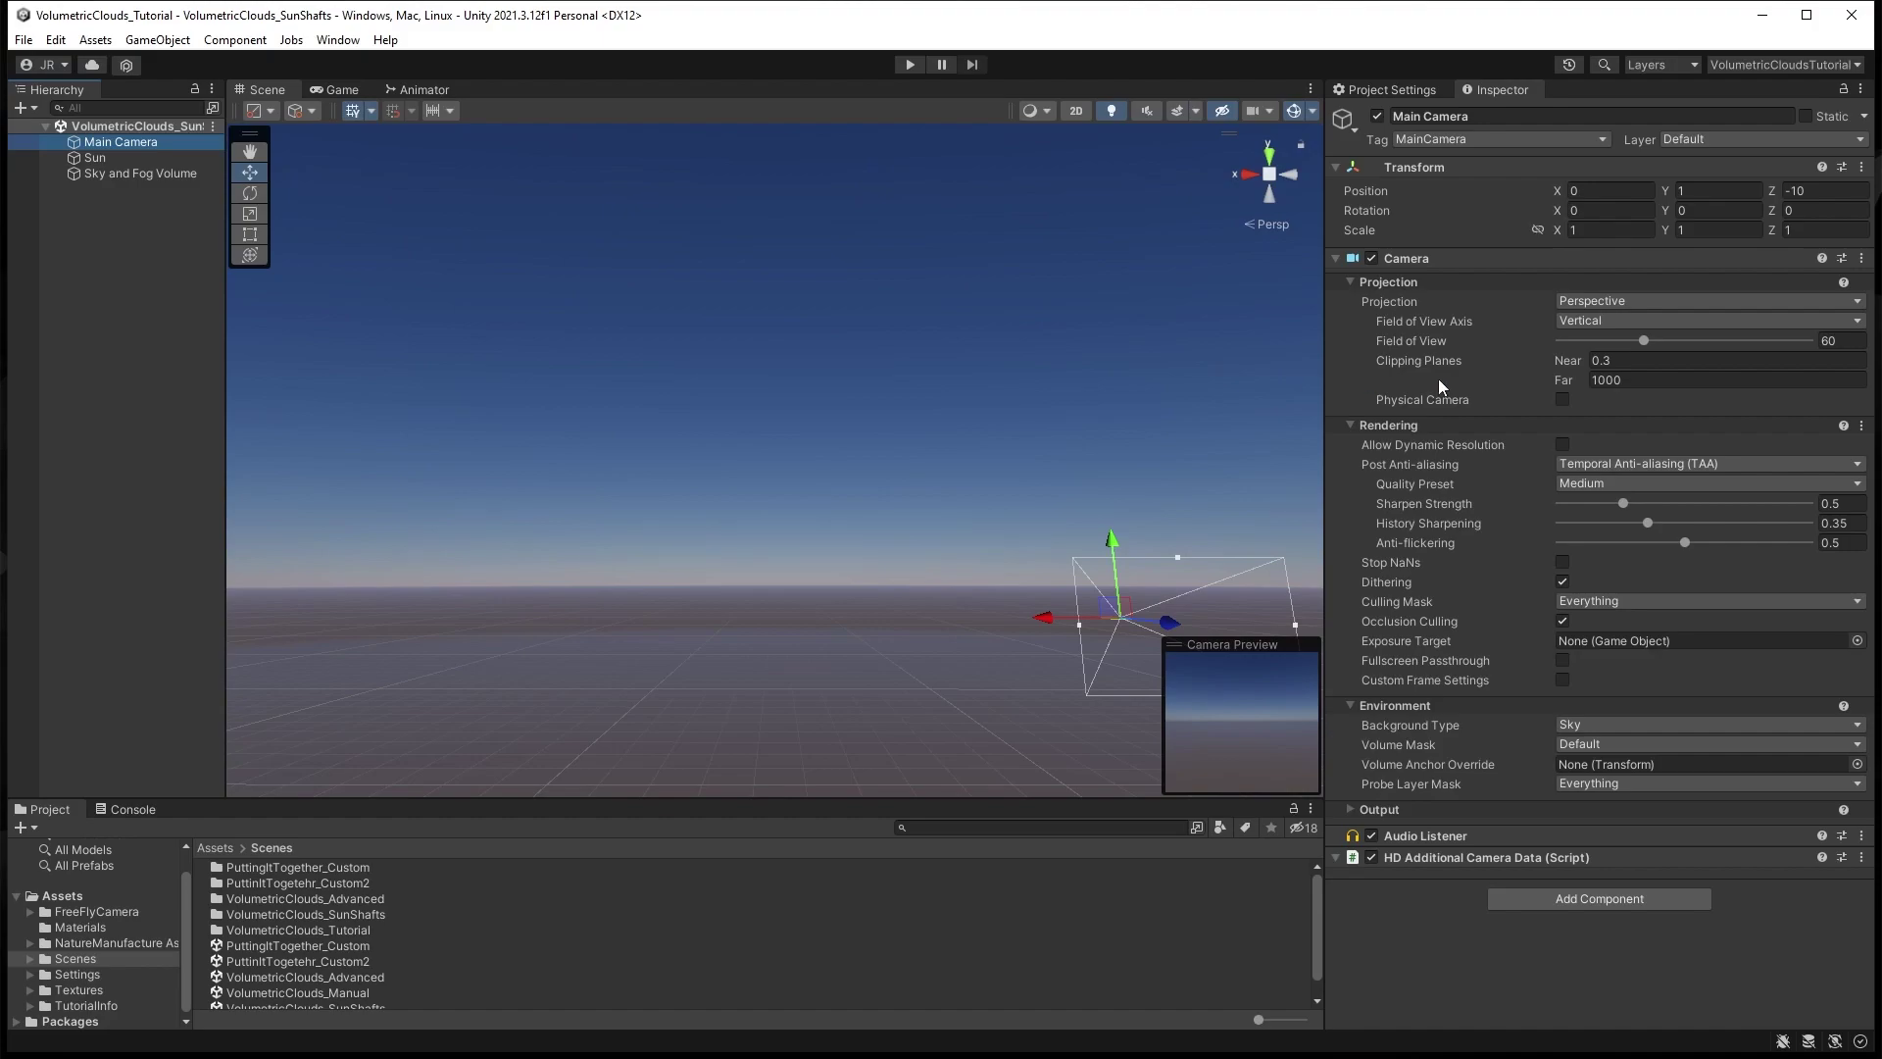
click(1632, 381)
text(50000)
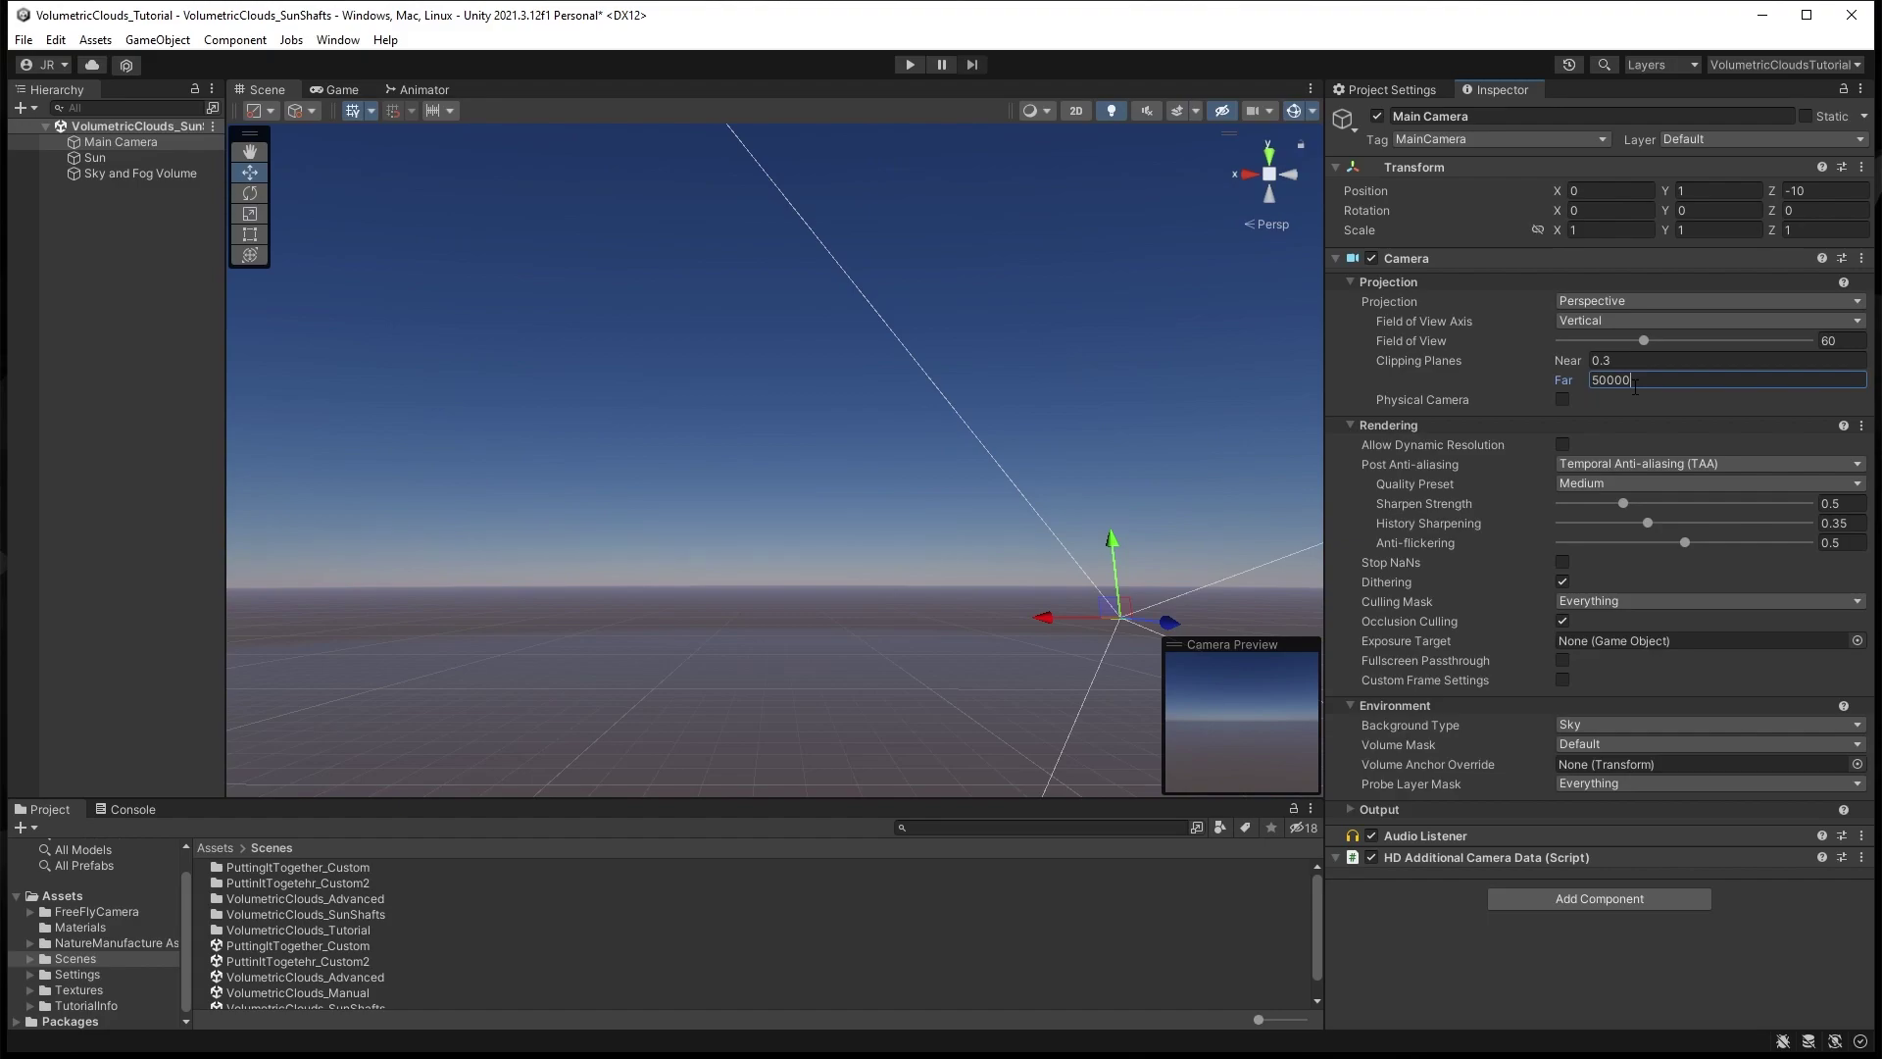
click(787, 541)
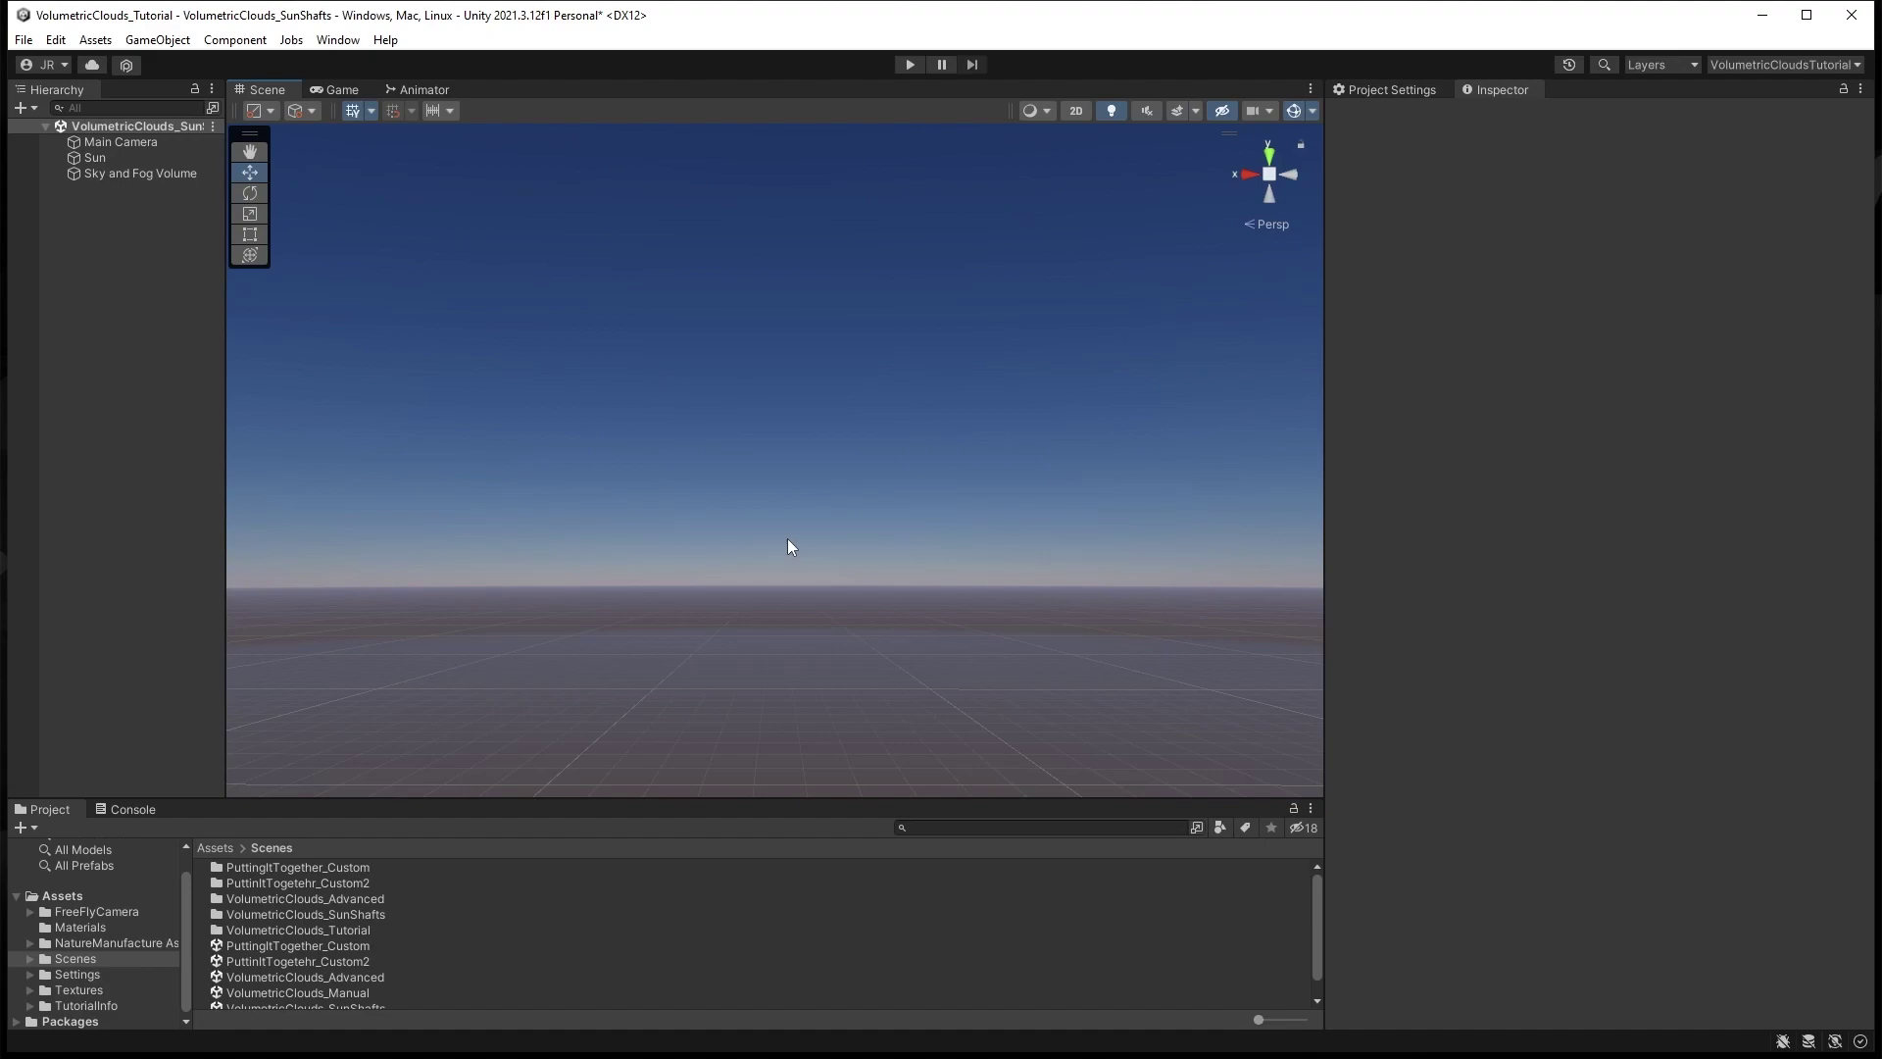
- Enable Volumetric Clouds on the Sky and Fog Volume and override the Cloud Preset with Custom
click(196, 173)
click(1350, 609)
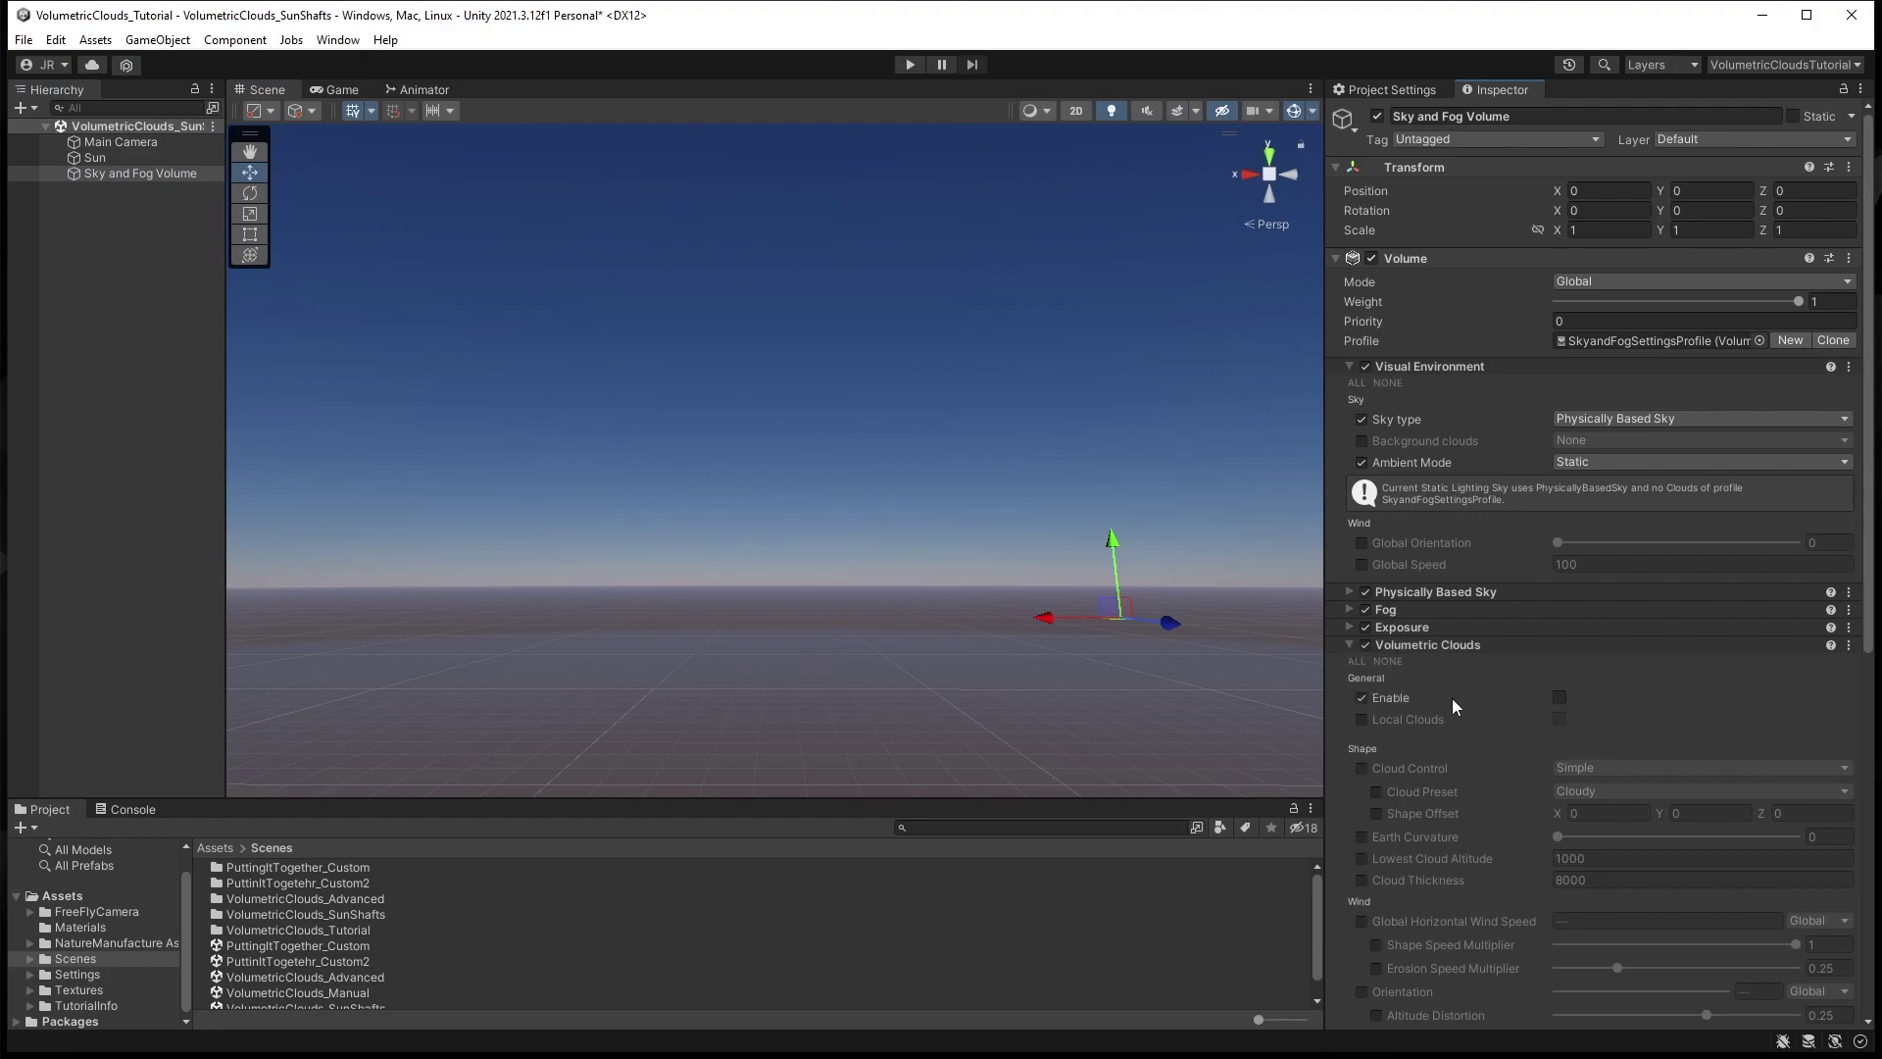
click(1560, 697)
click(1376, 791)
click(1596, 792)
click(1607, 899)
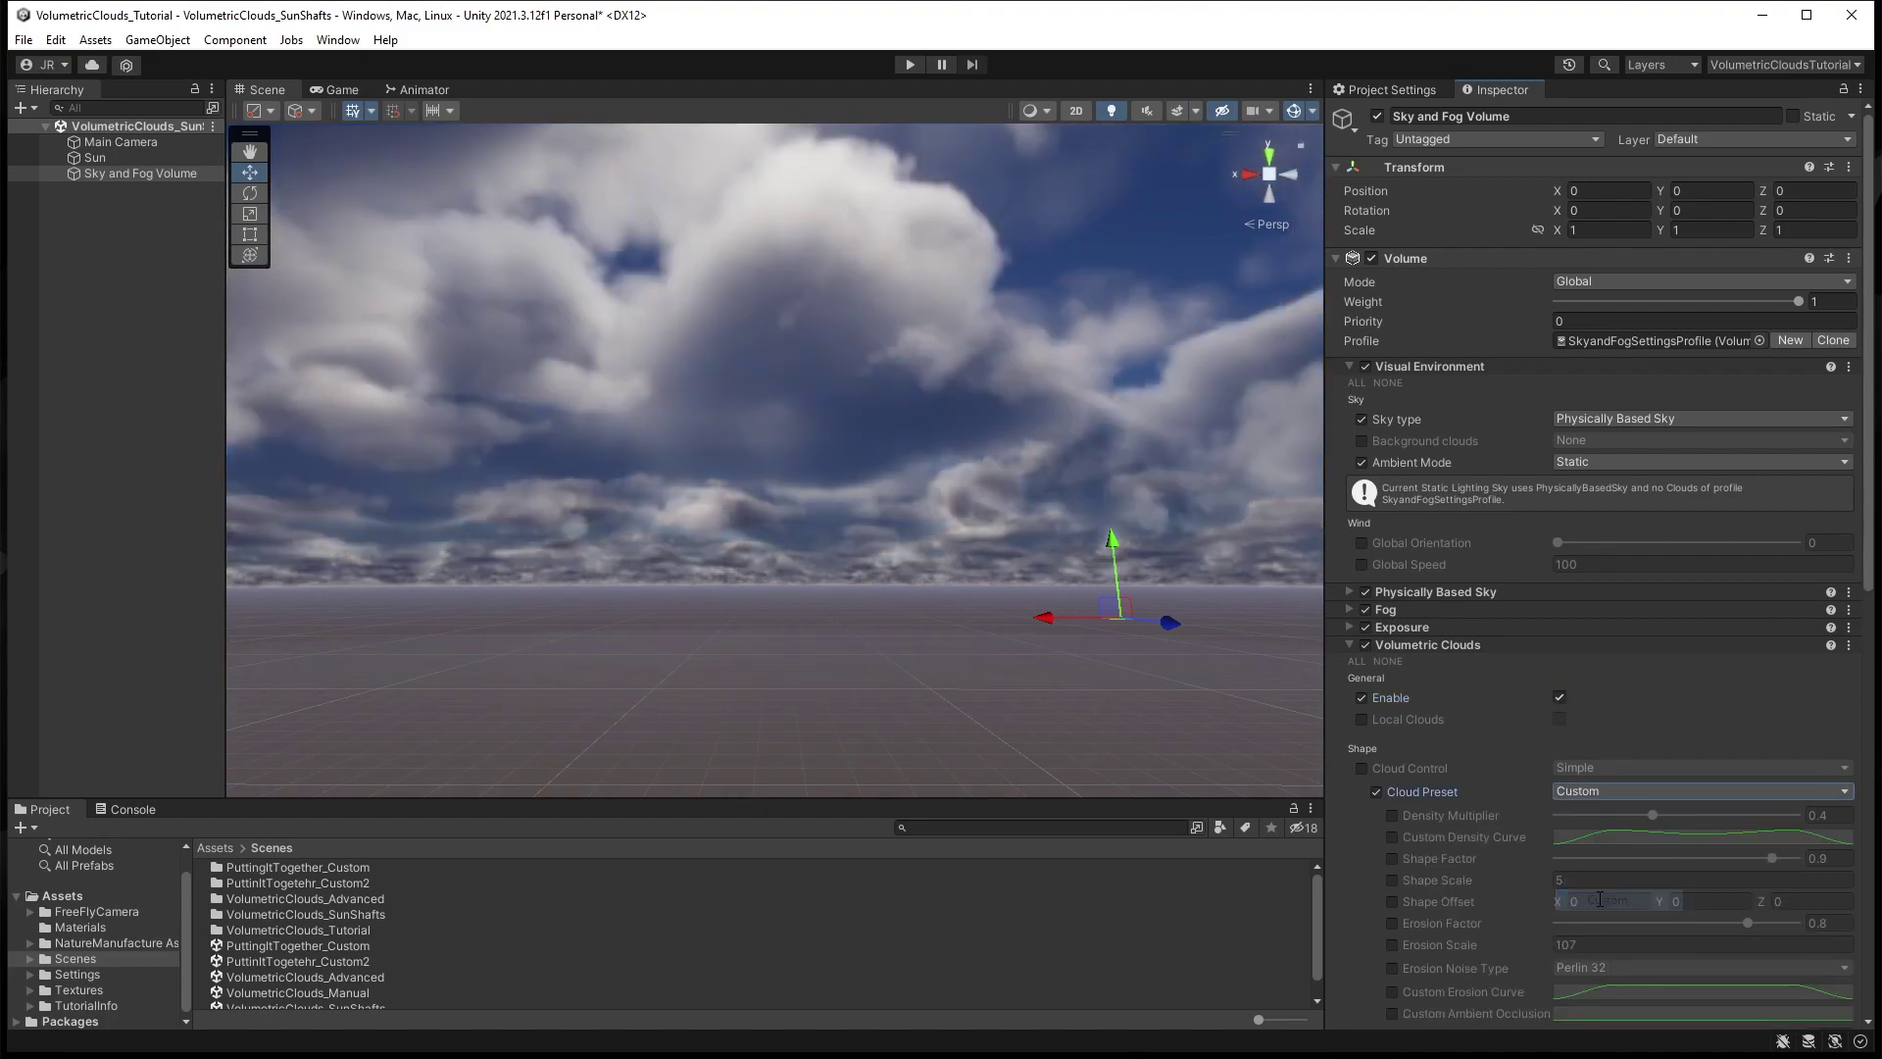
- Override the clouds' Density Multiplier and set it to 0.3
click(1393, 815)
click(1839, 815)
key(BackSpace)
text(3)
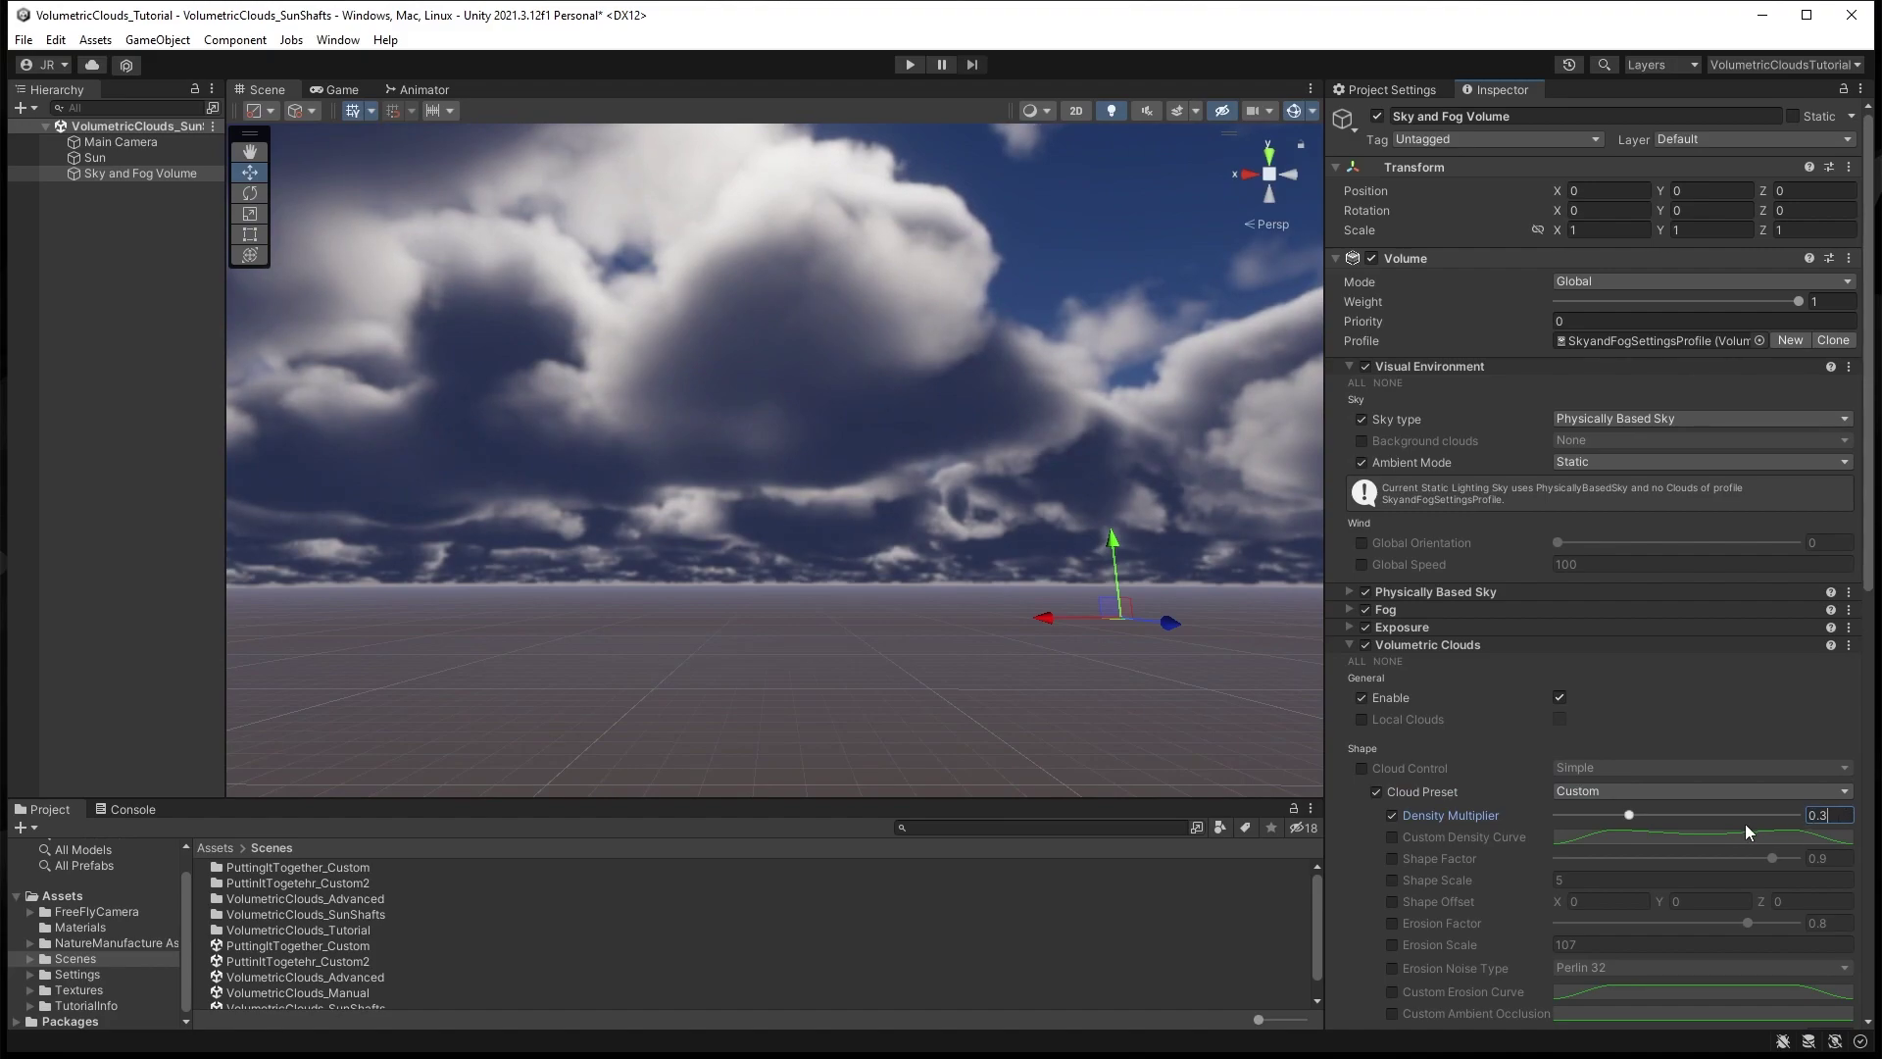
- Override the Custom Density Curve, pulling its middle key down to about 0.5 and lowering its second peak slightly
click(1393, 838)
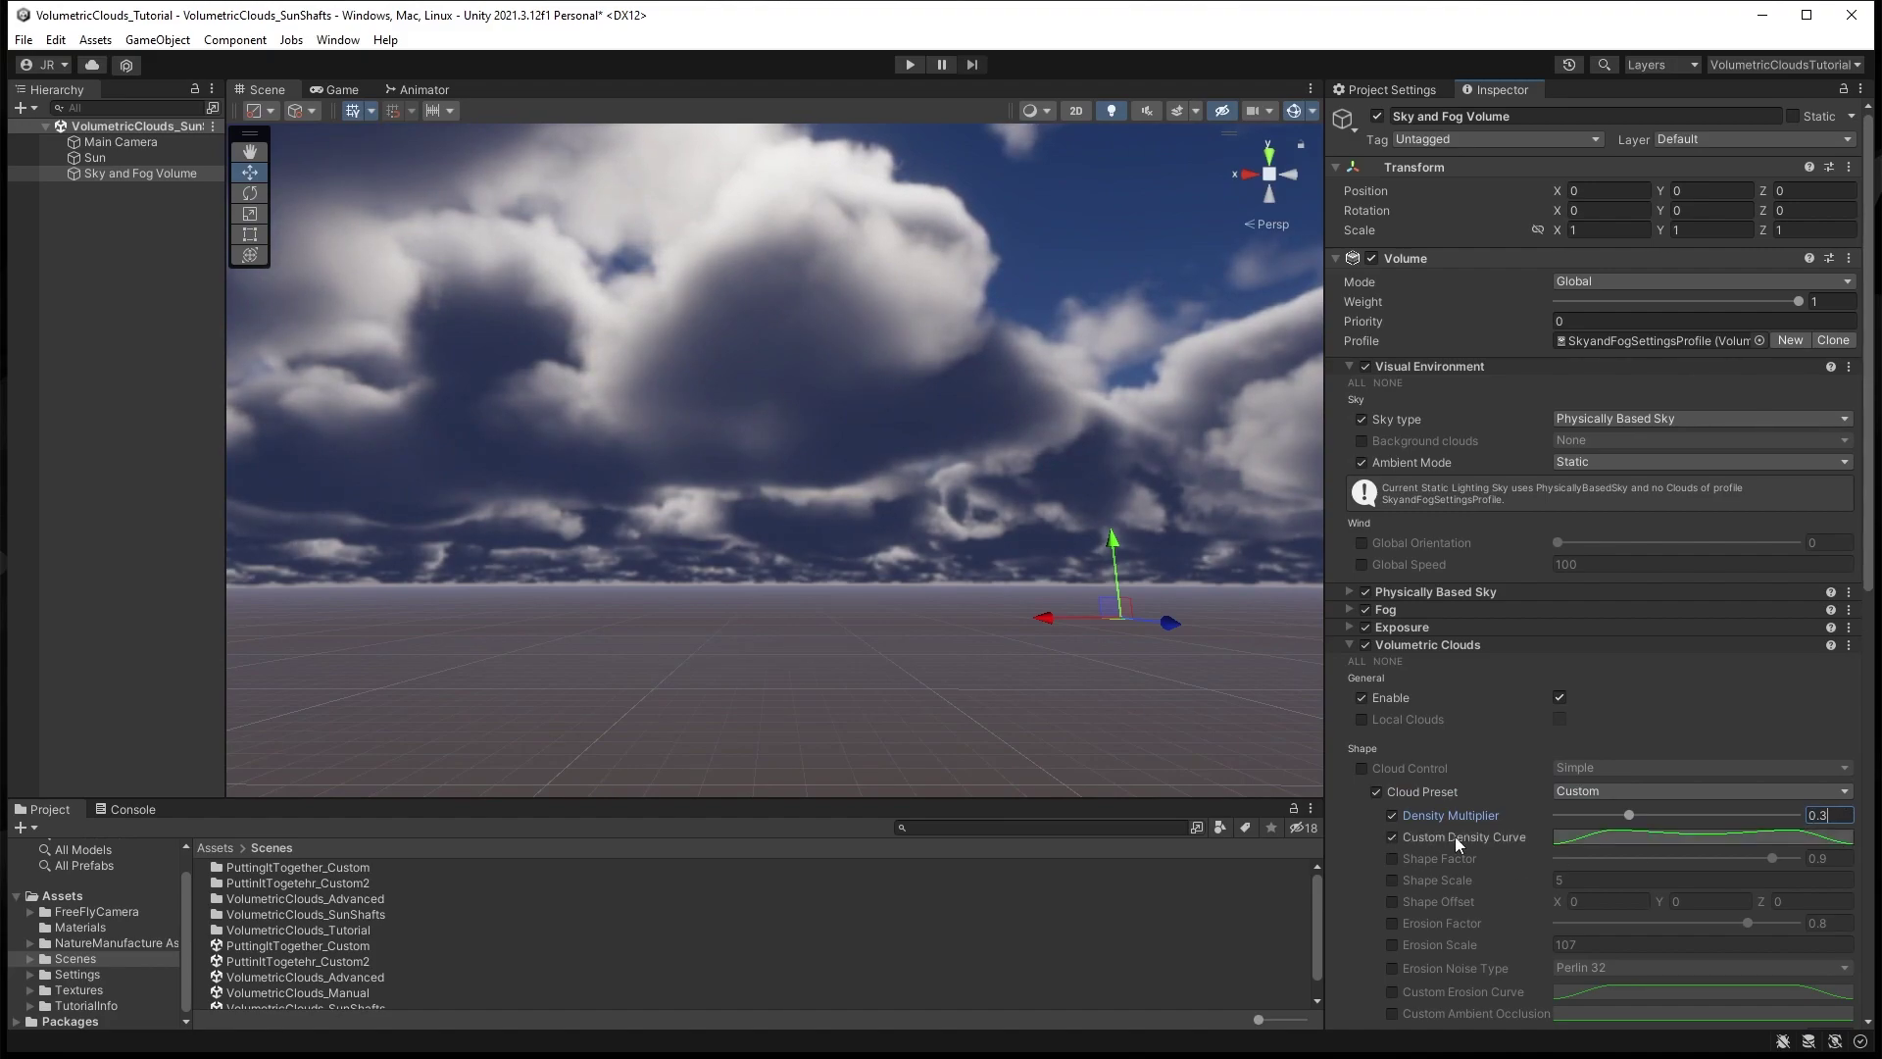
click(1674, 839)
drag(1710, 814, 1750, 891)
drag(1804, 809, 1805, 818)
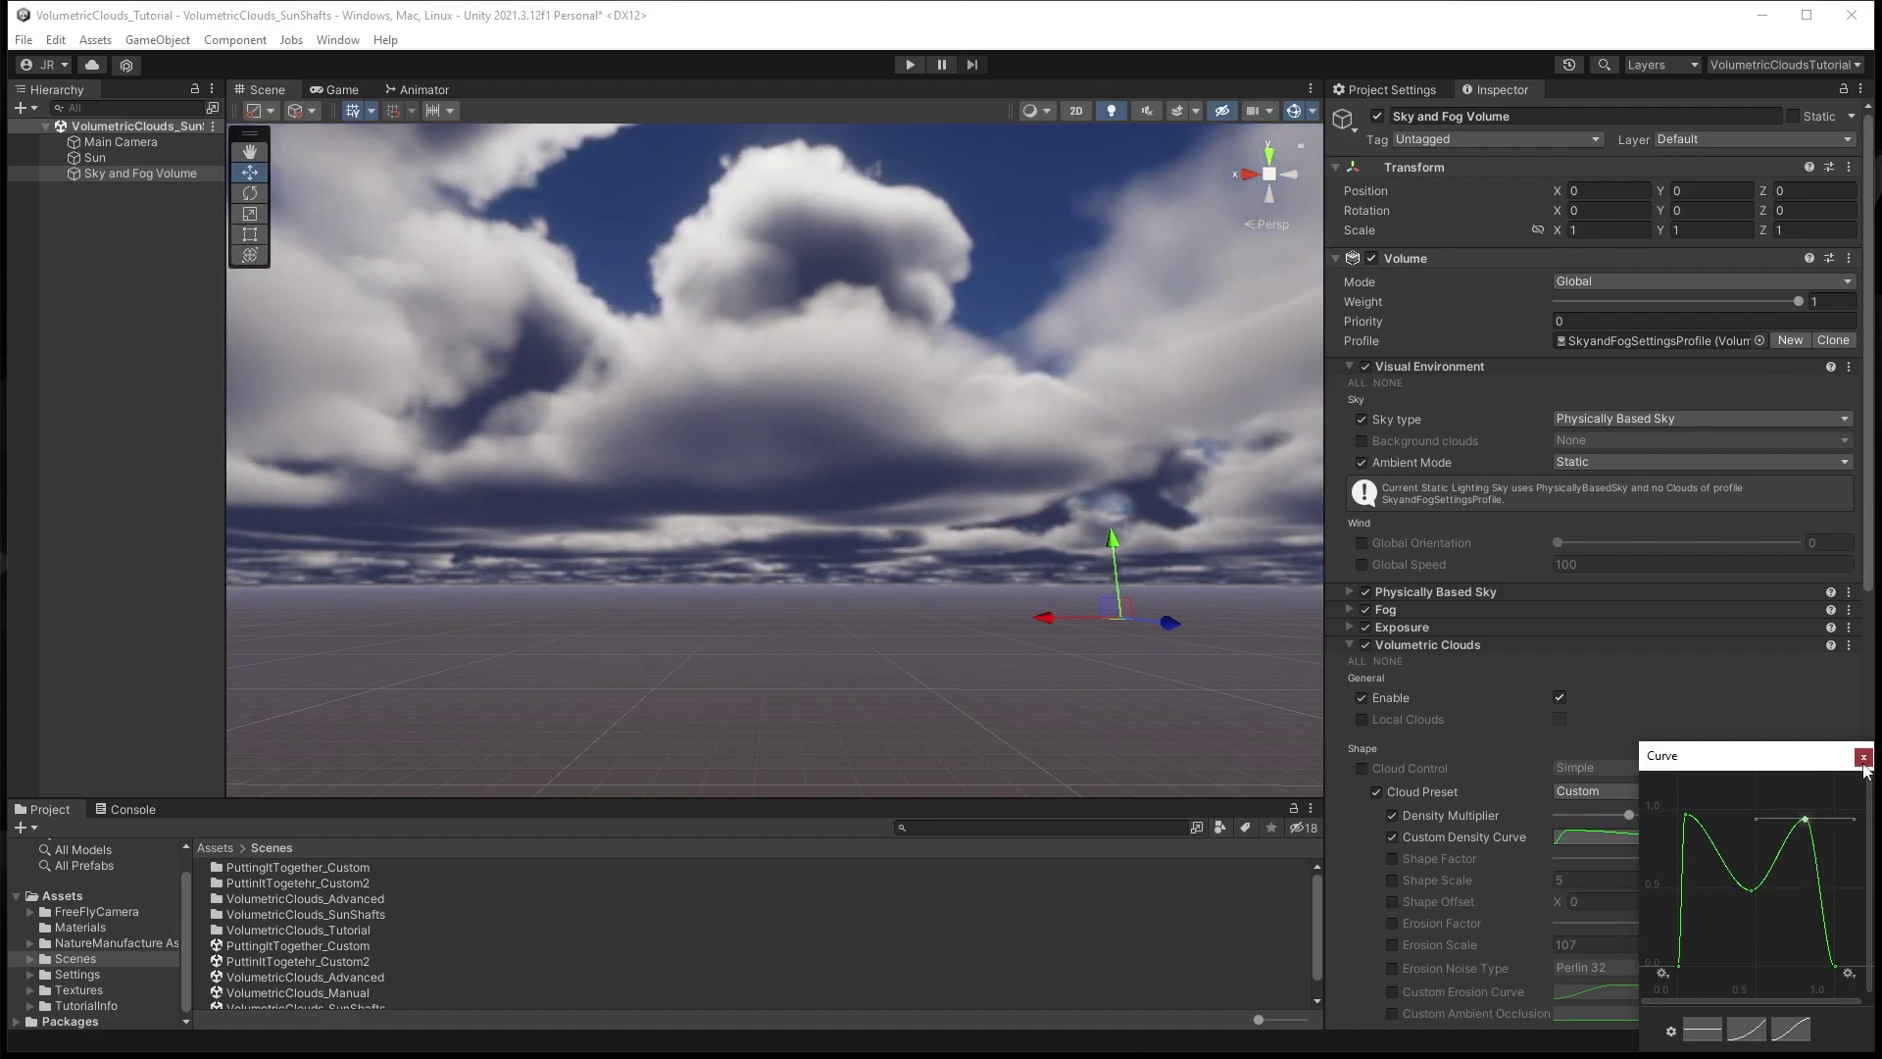
click(1864, 757)
- Override the clouds' Shape Factor with 0.8 and Shape Scale with 5
click(1392, 858)
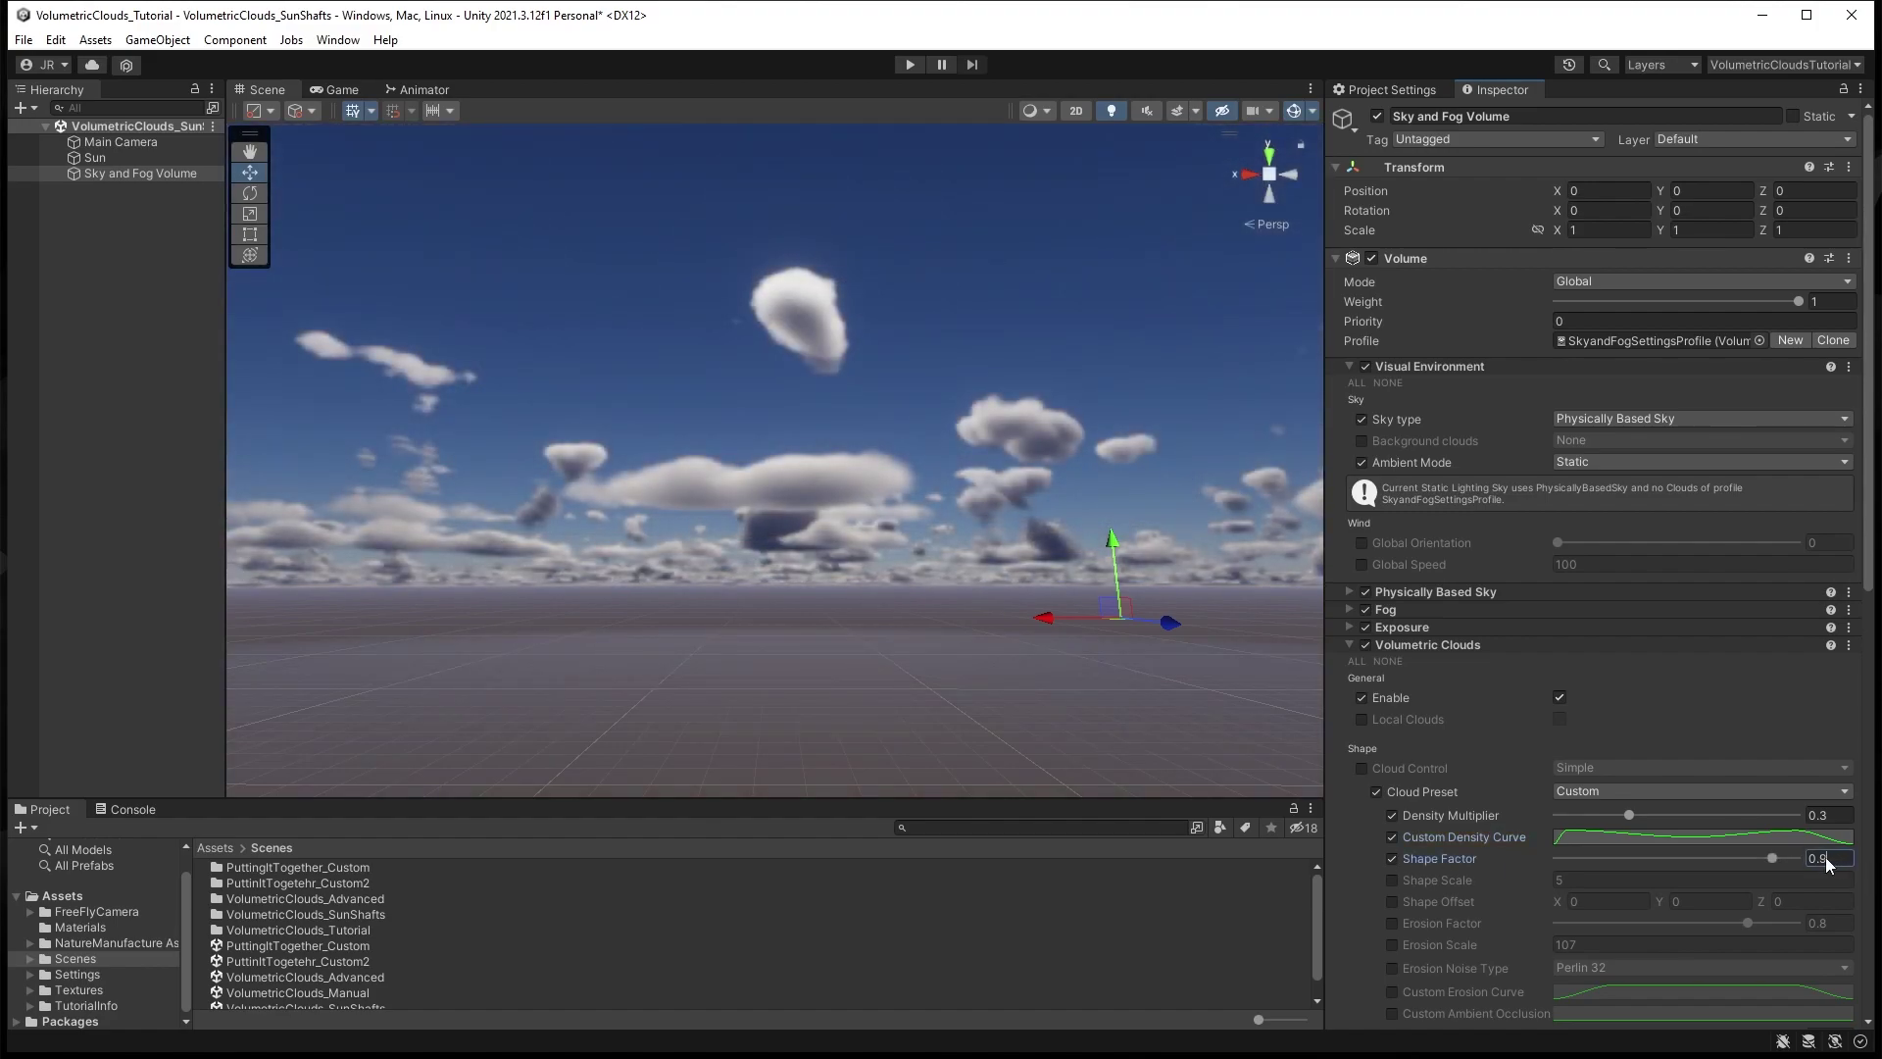
key(BackSpace)
text(8)
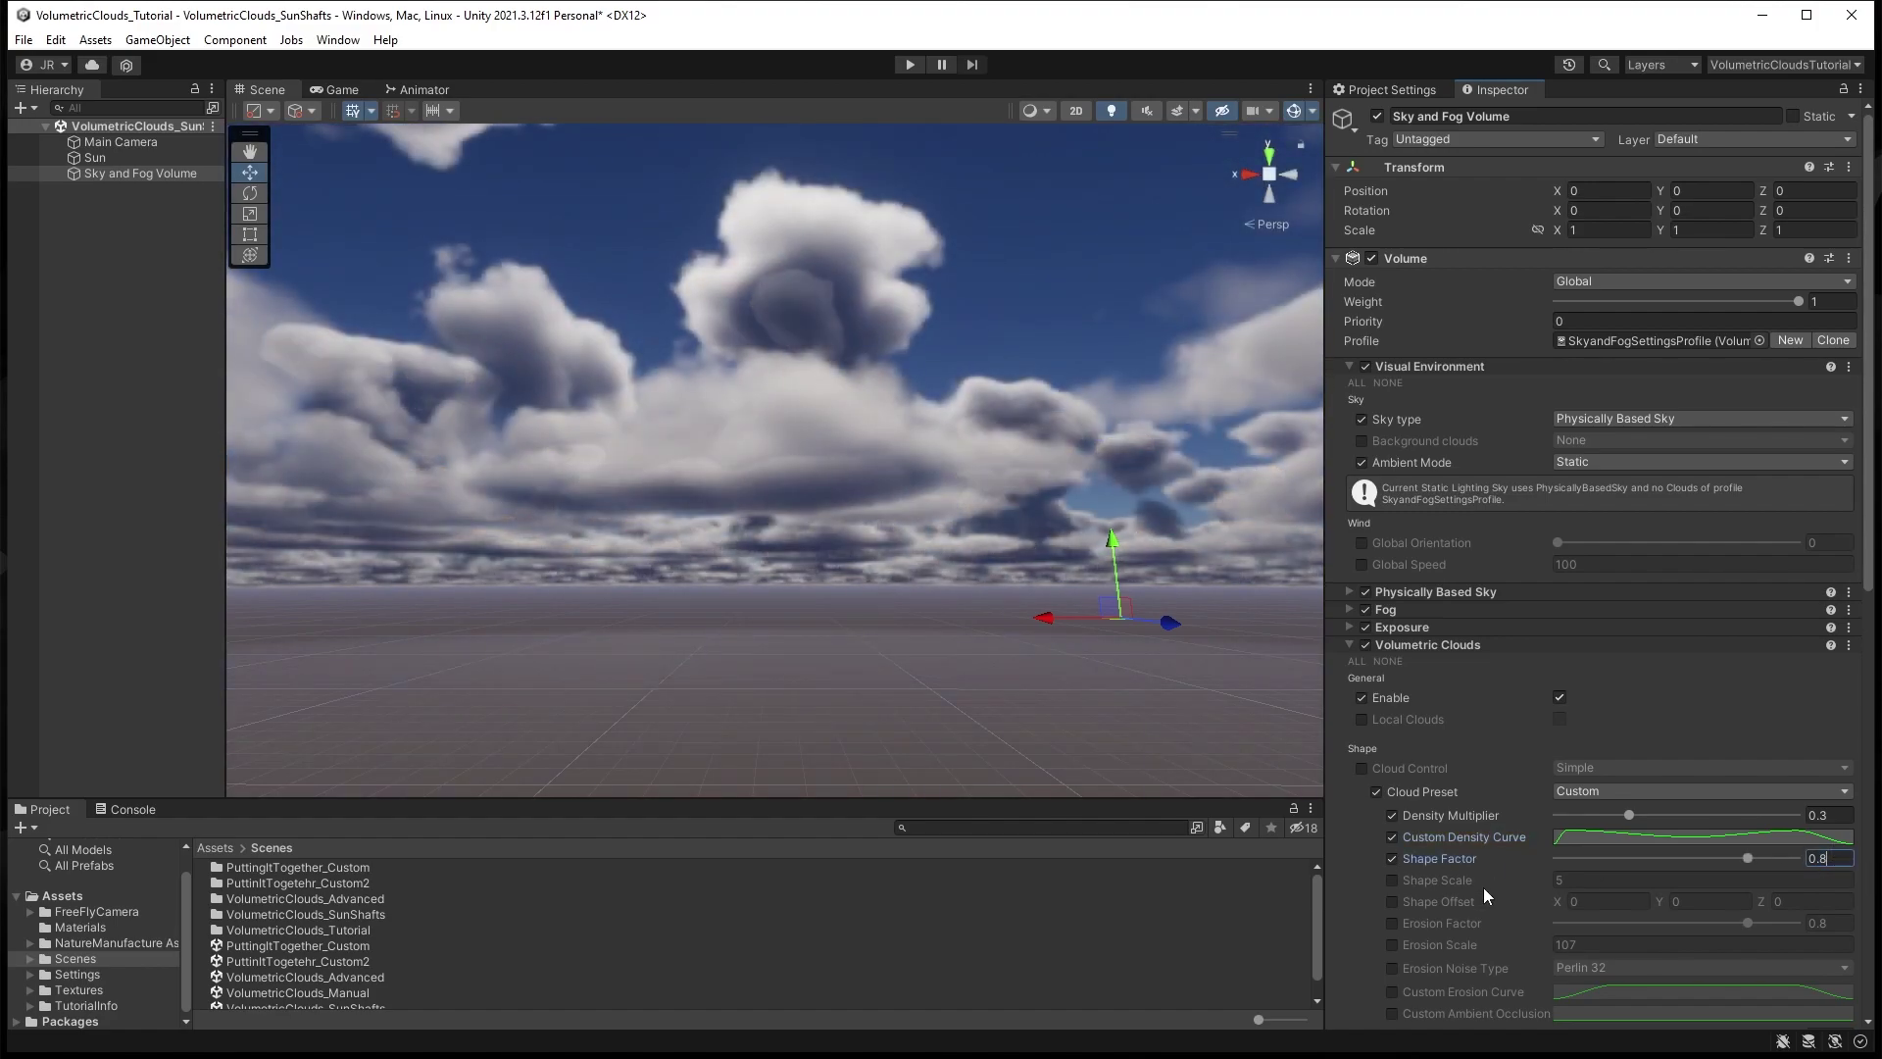
click(1392, 879)
click(1559, 881)
text(5)
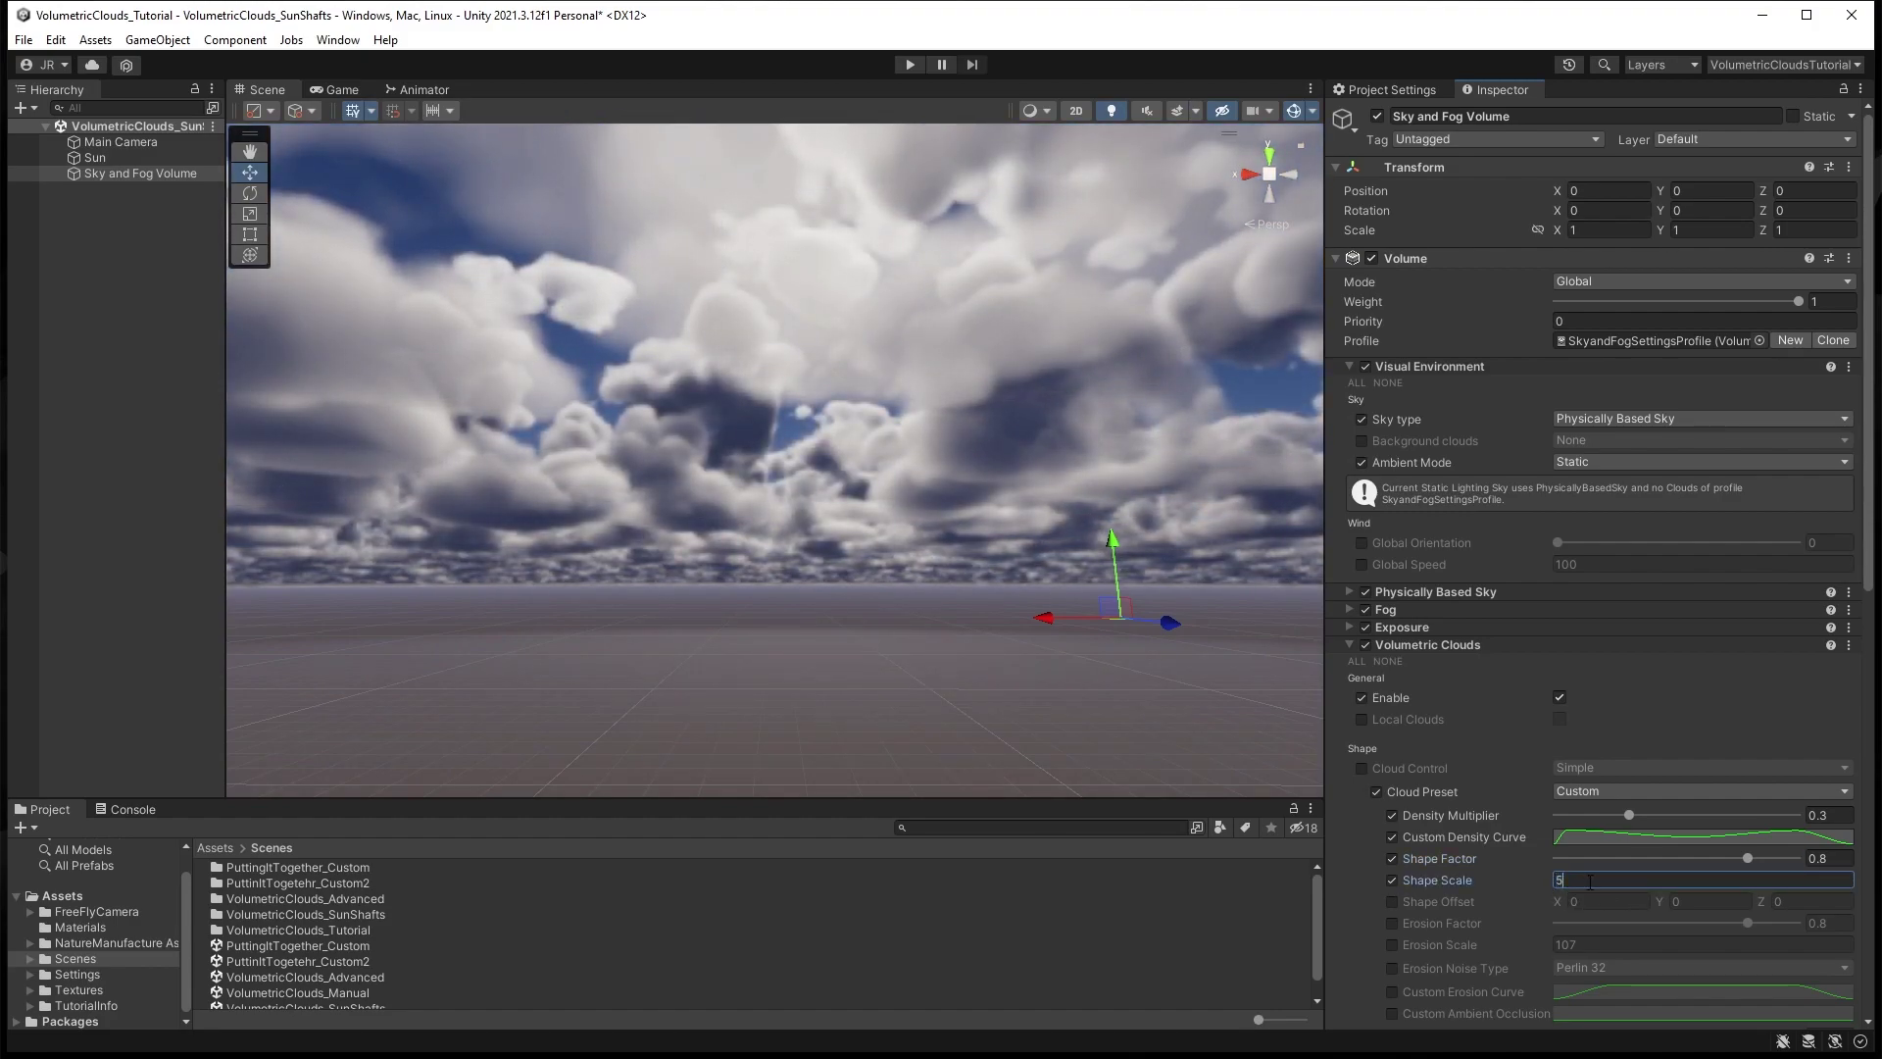
- Override the Lowest Cloud Altitude with 2000 and the Cloud Thickness with 4000
scroll(1362, 897, down, 2)
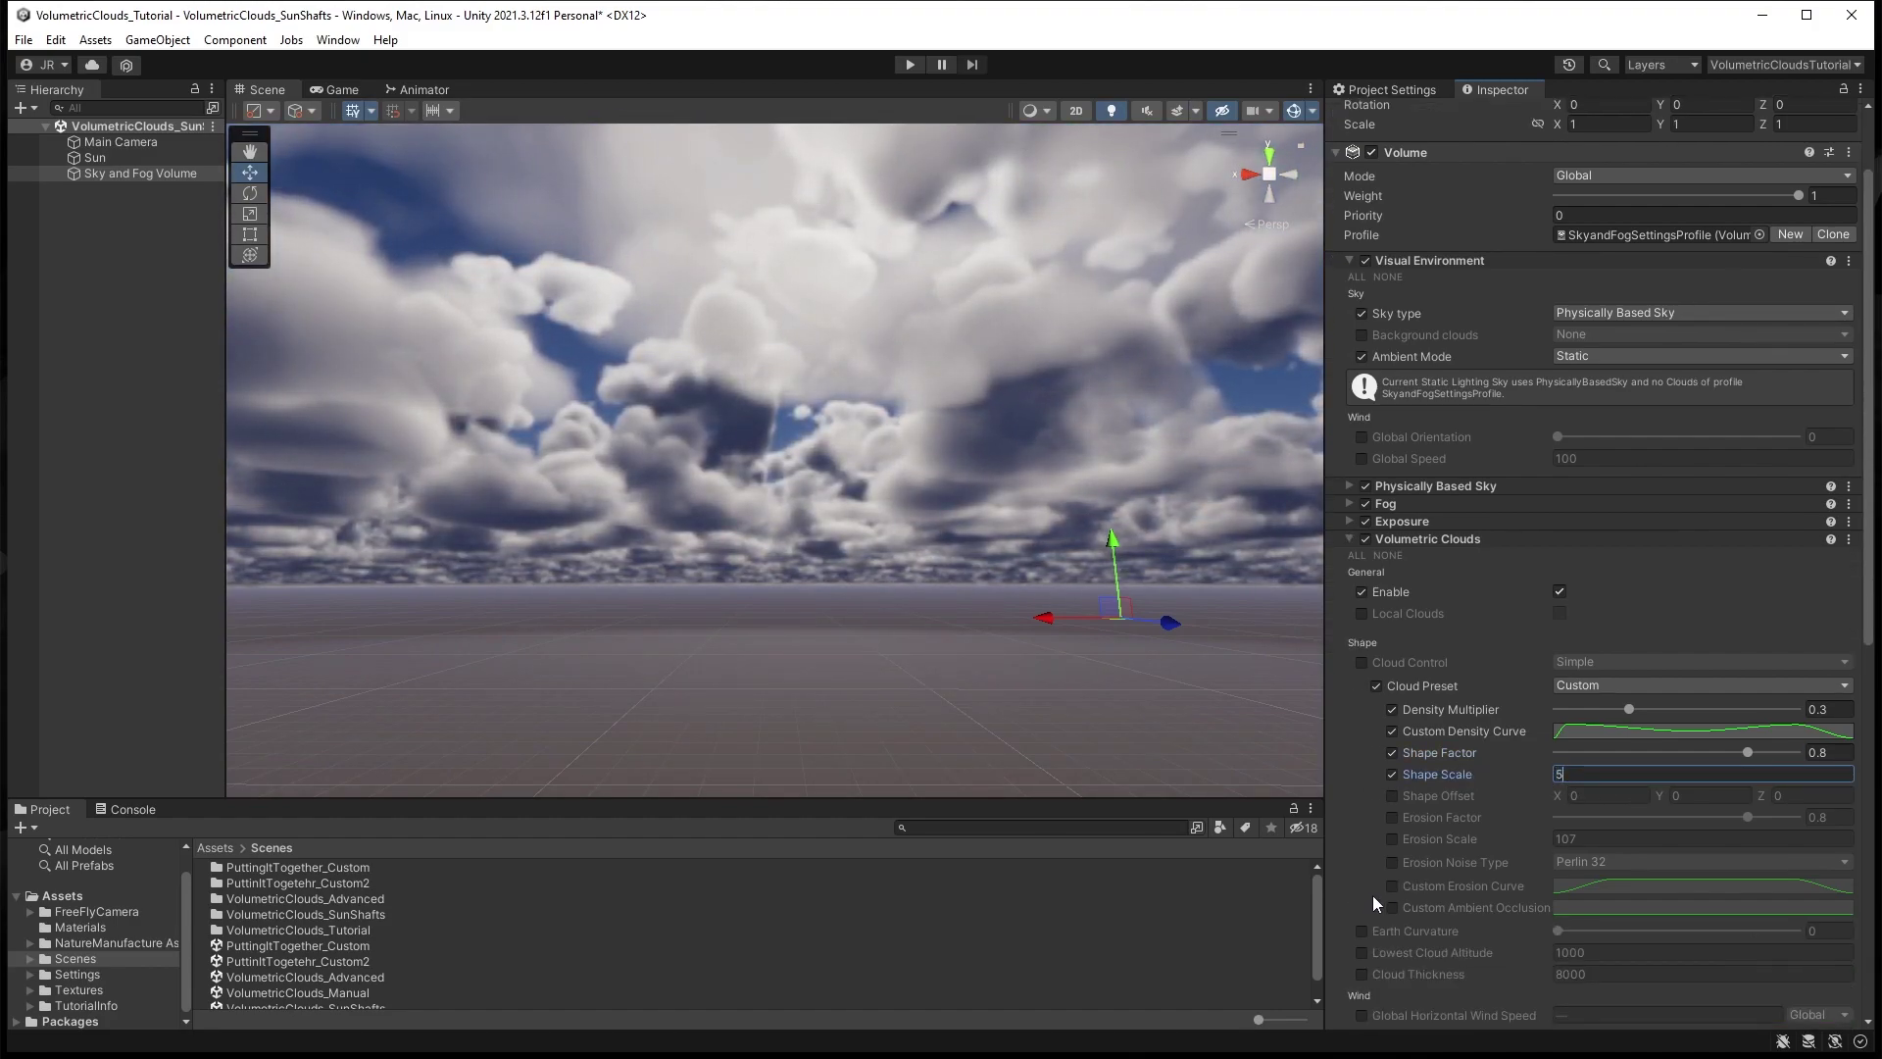
click(1362, 952)
click(1568, 951)
text(2000)
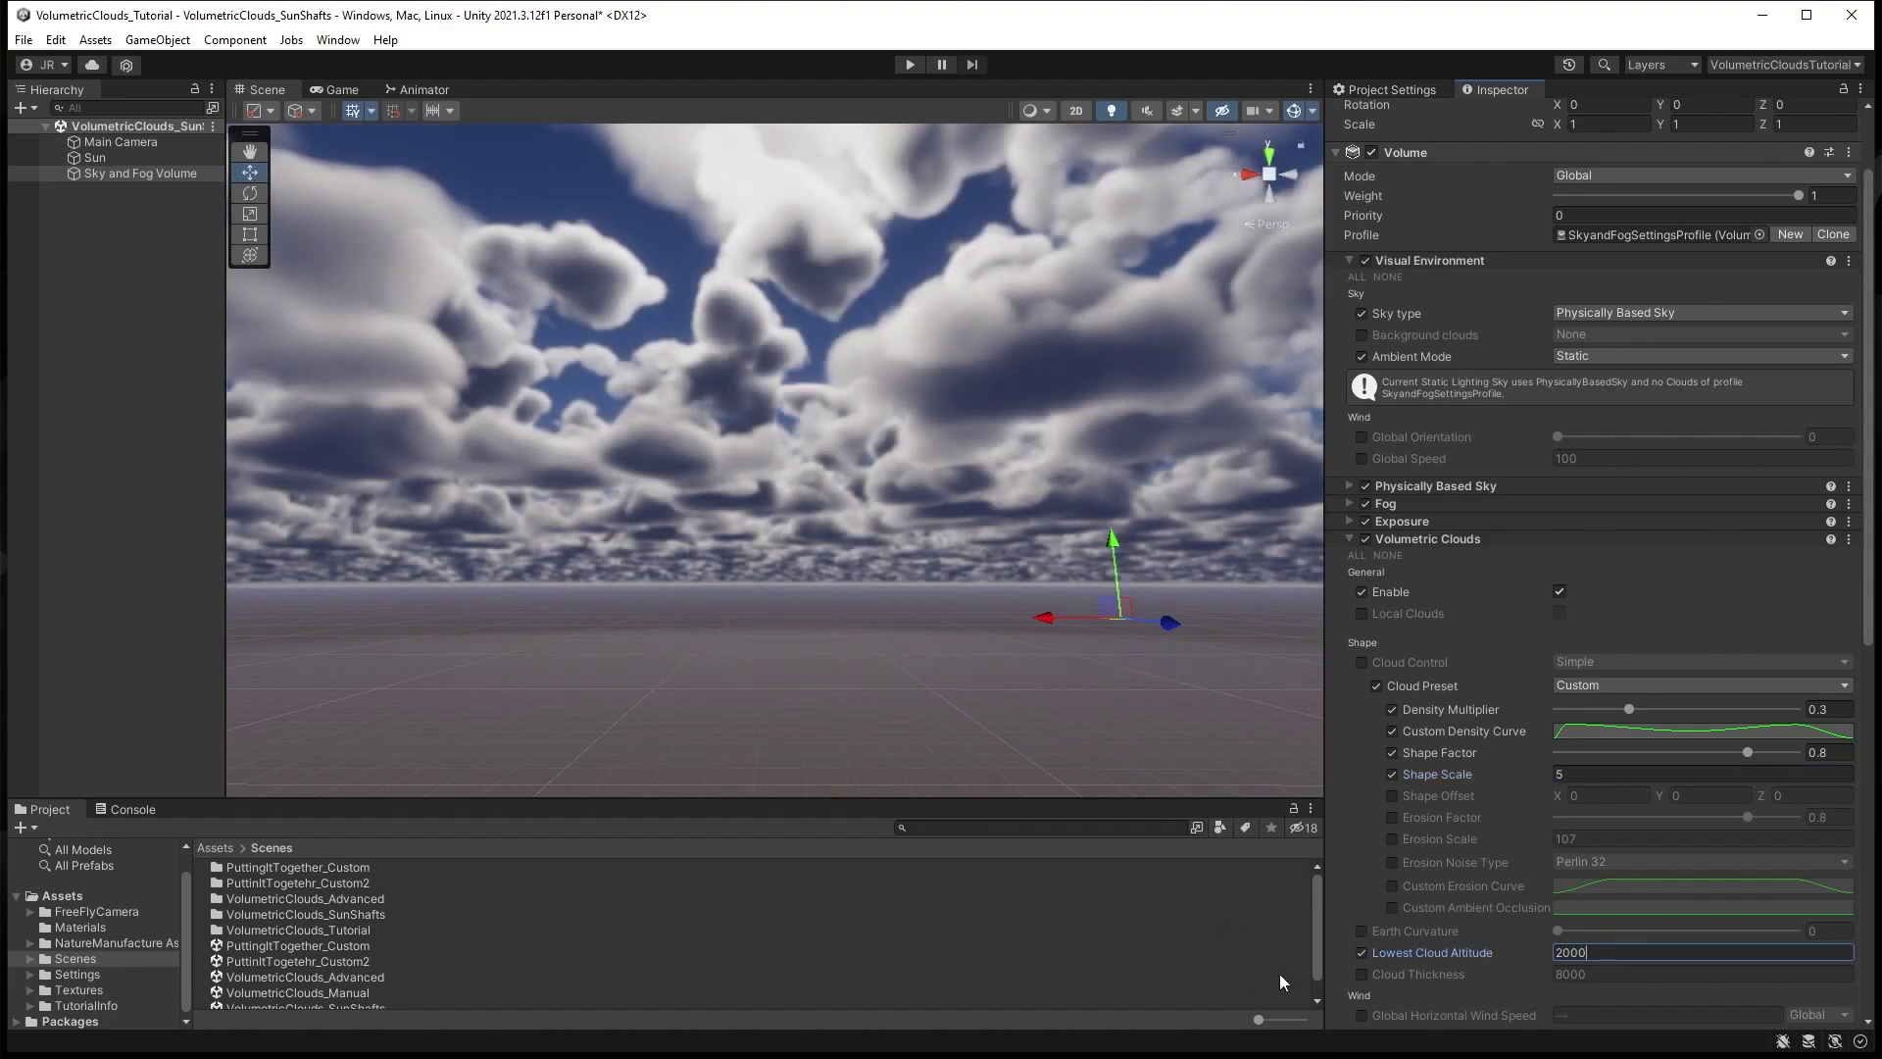
click(1361, 974)
click(1568, 974)
text(4000)
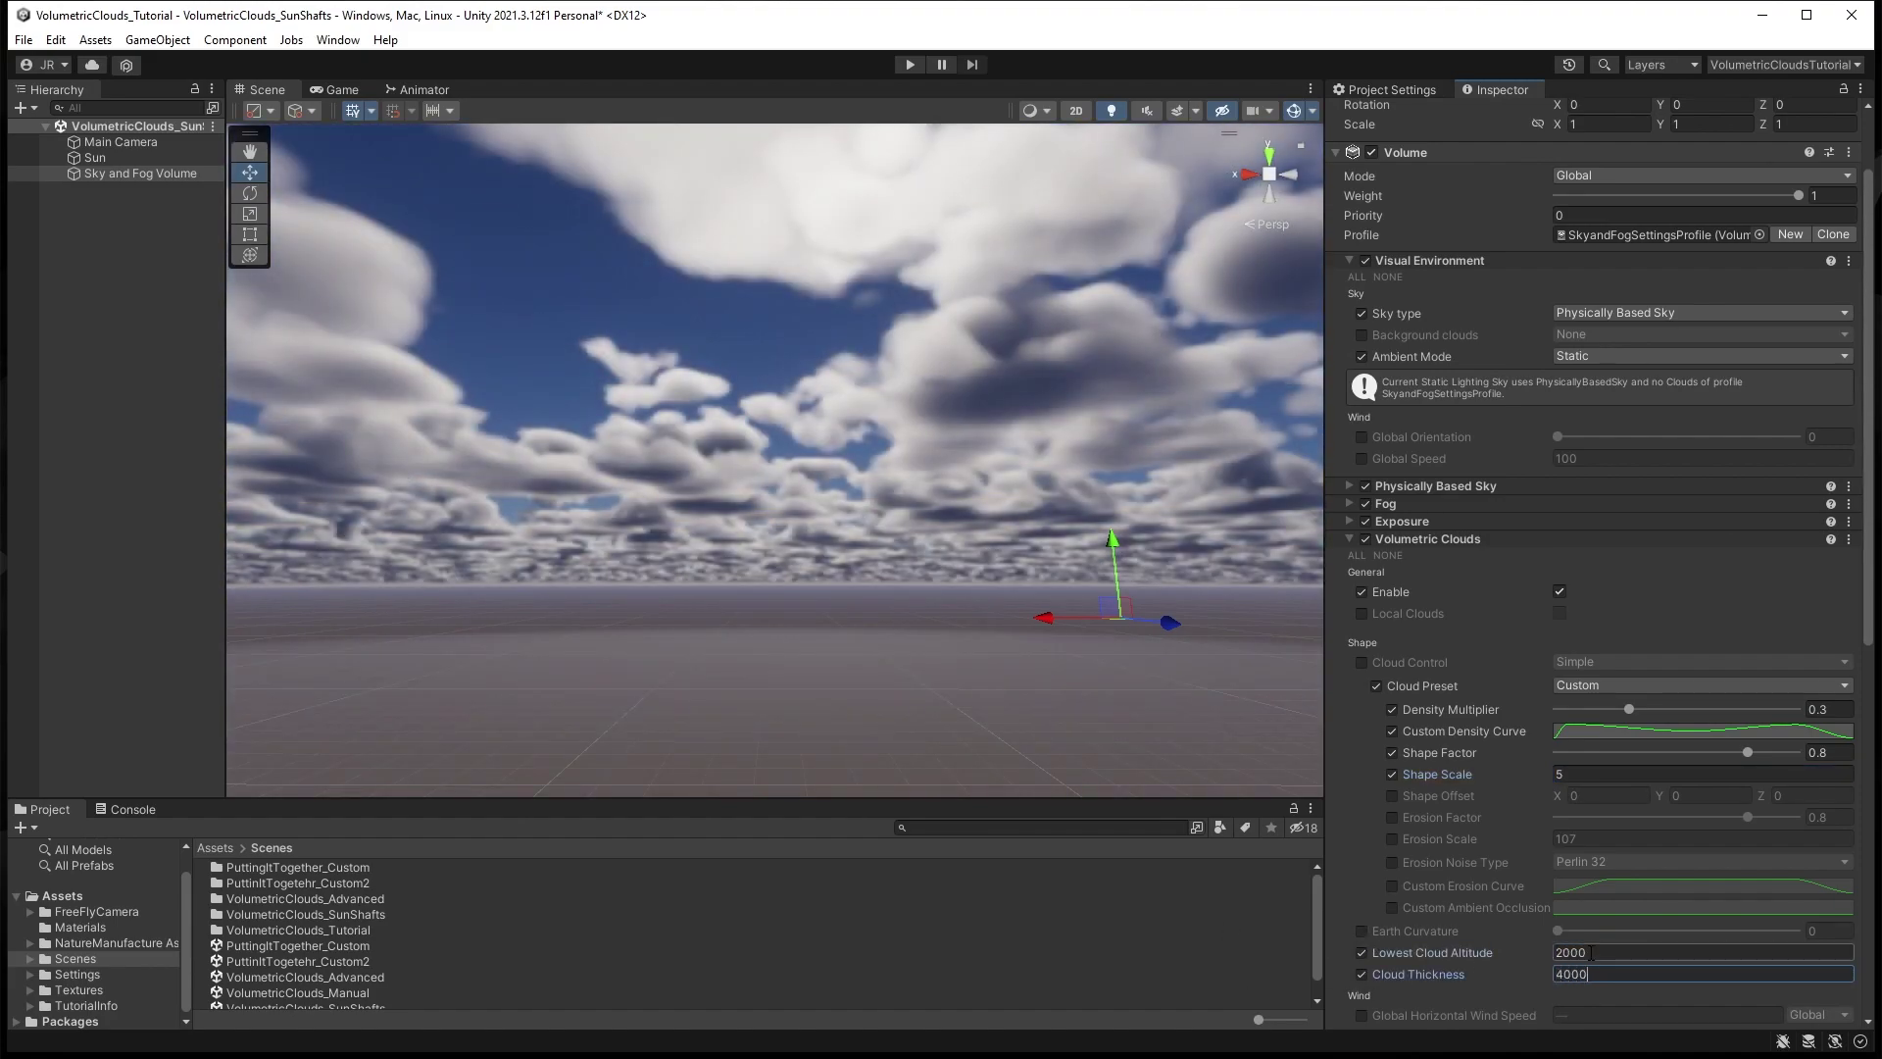
- Turn on Shadows for the Volumetric Clouds and override the Shadow Distance with 60000
scroll(1649, 909, down, 13)
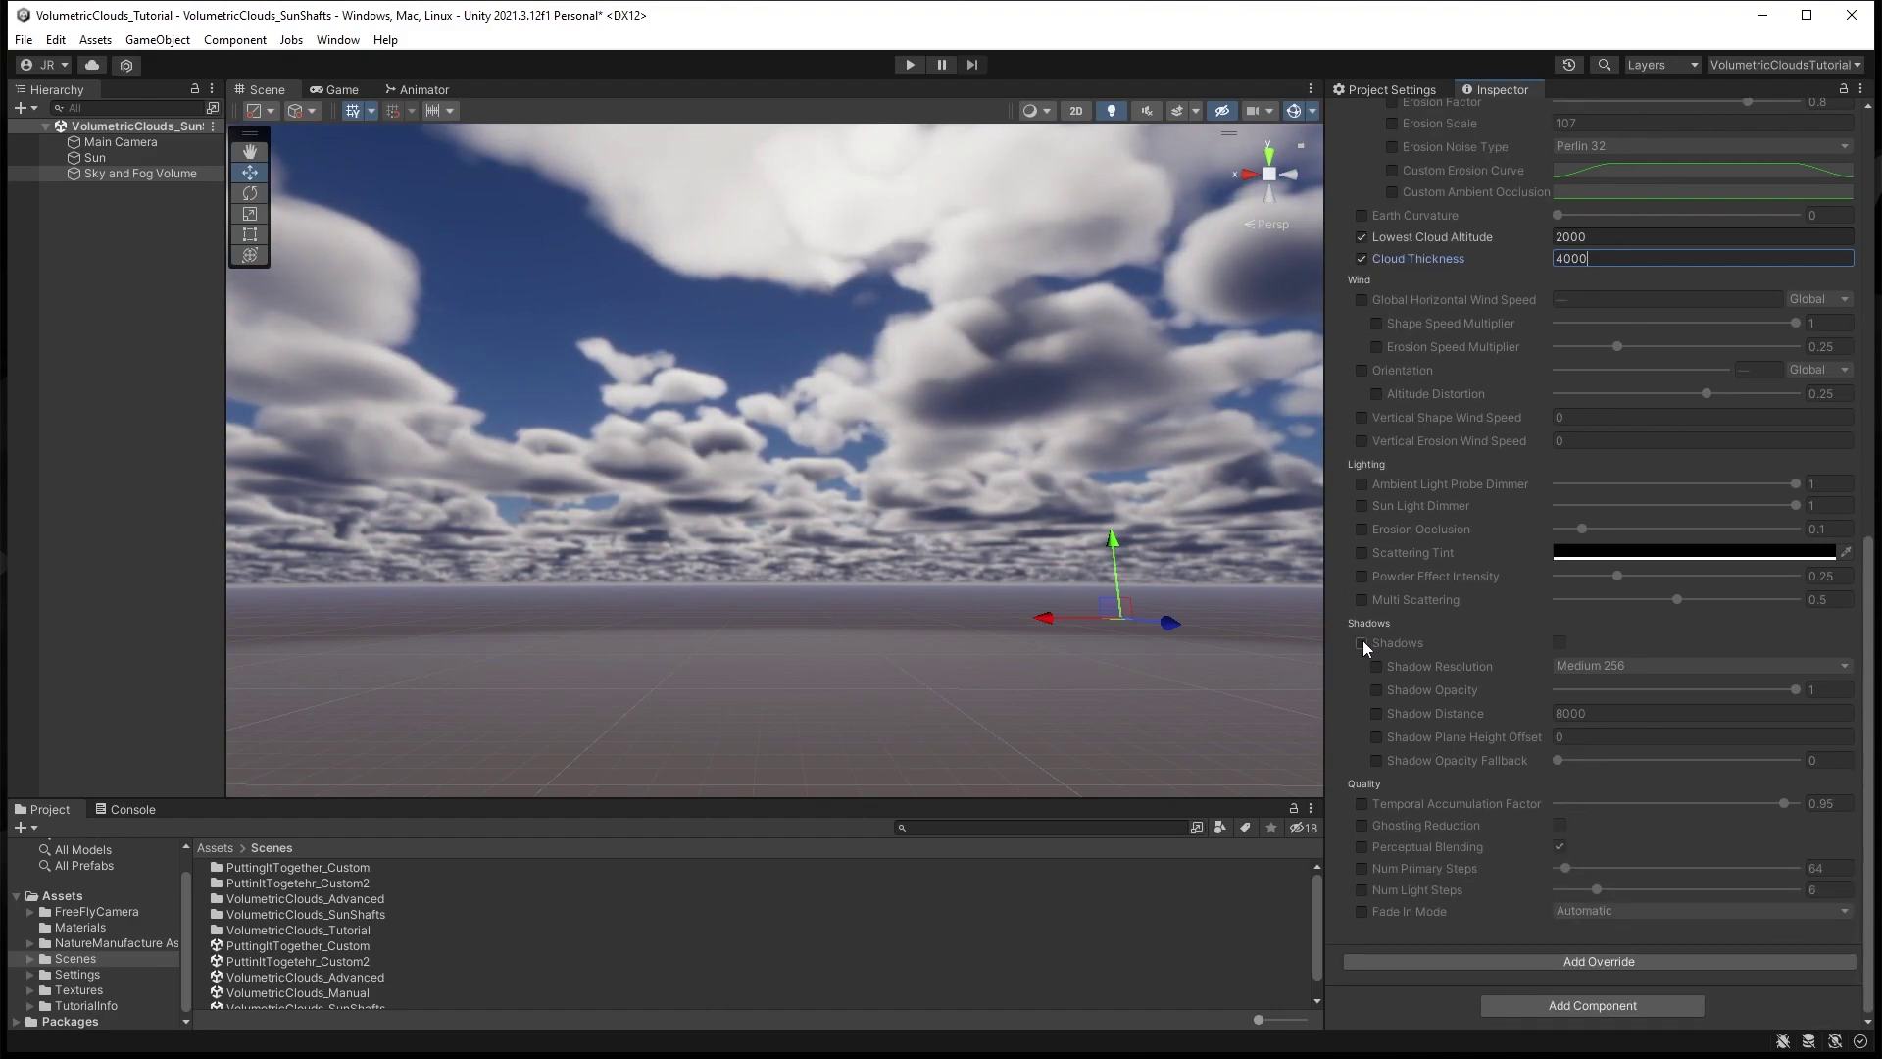
click(1560, 643)
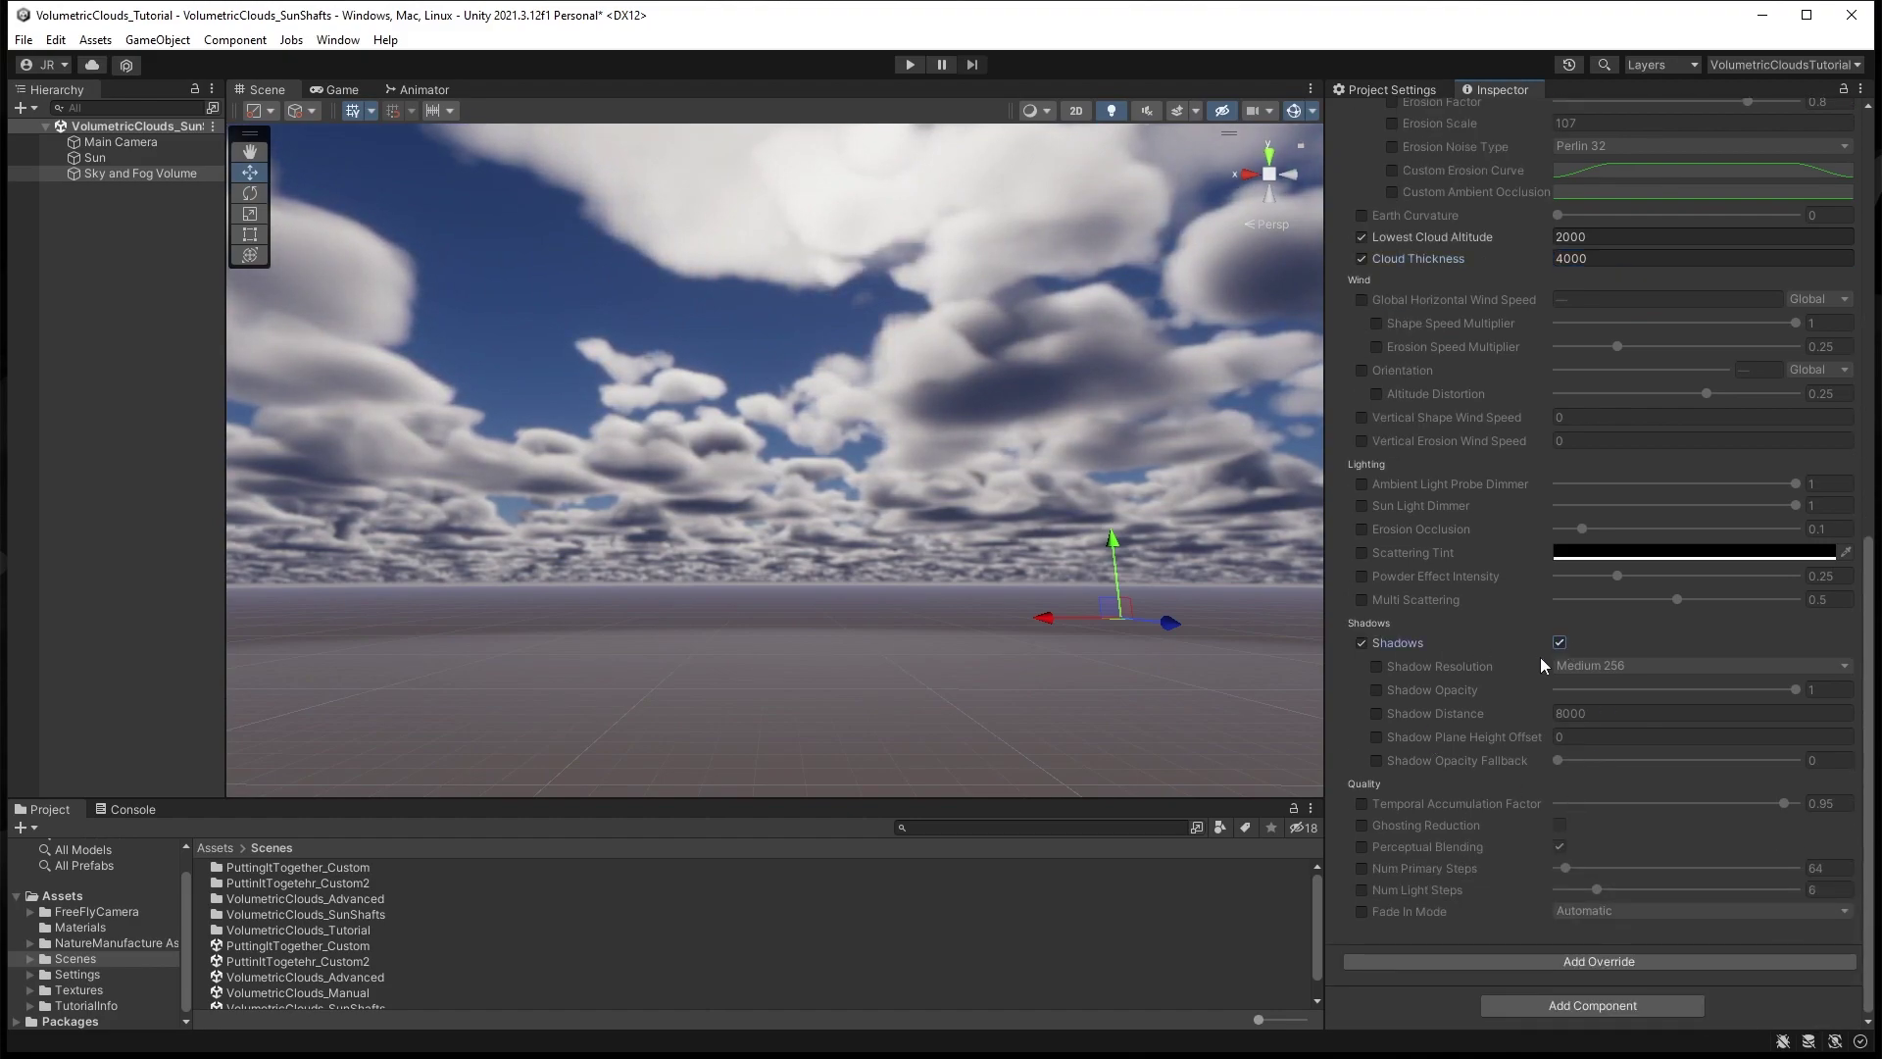
click(1377, 714)
click(1574, 714)
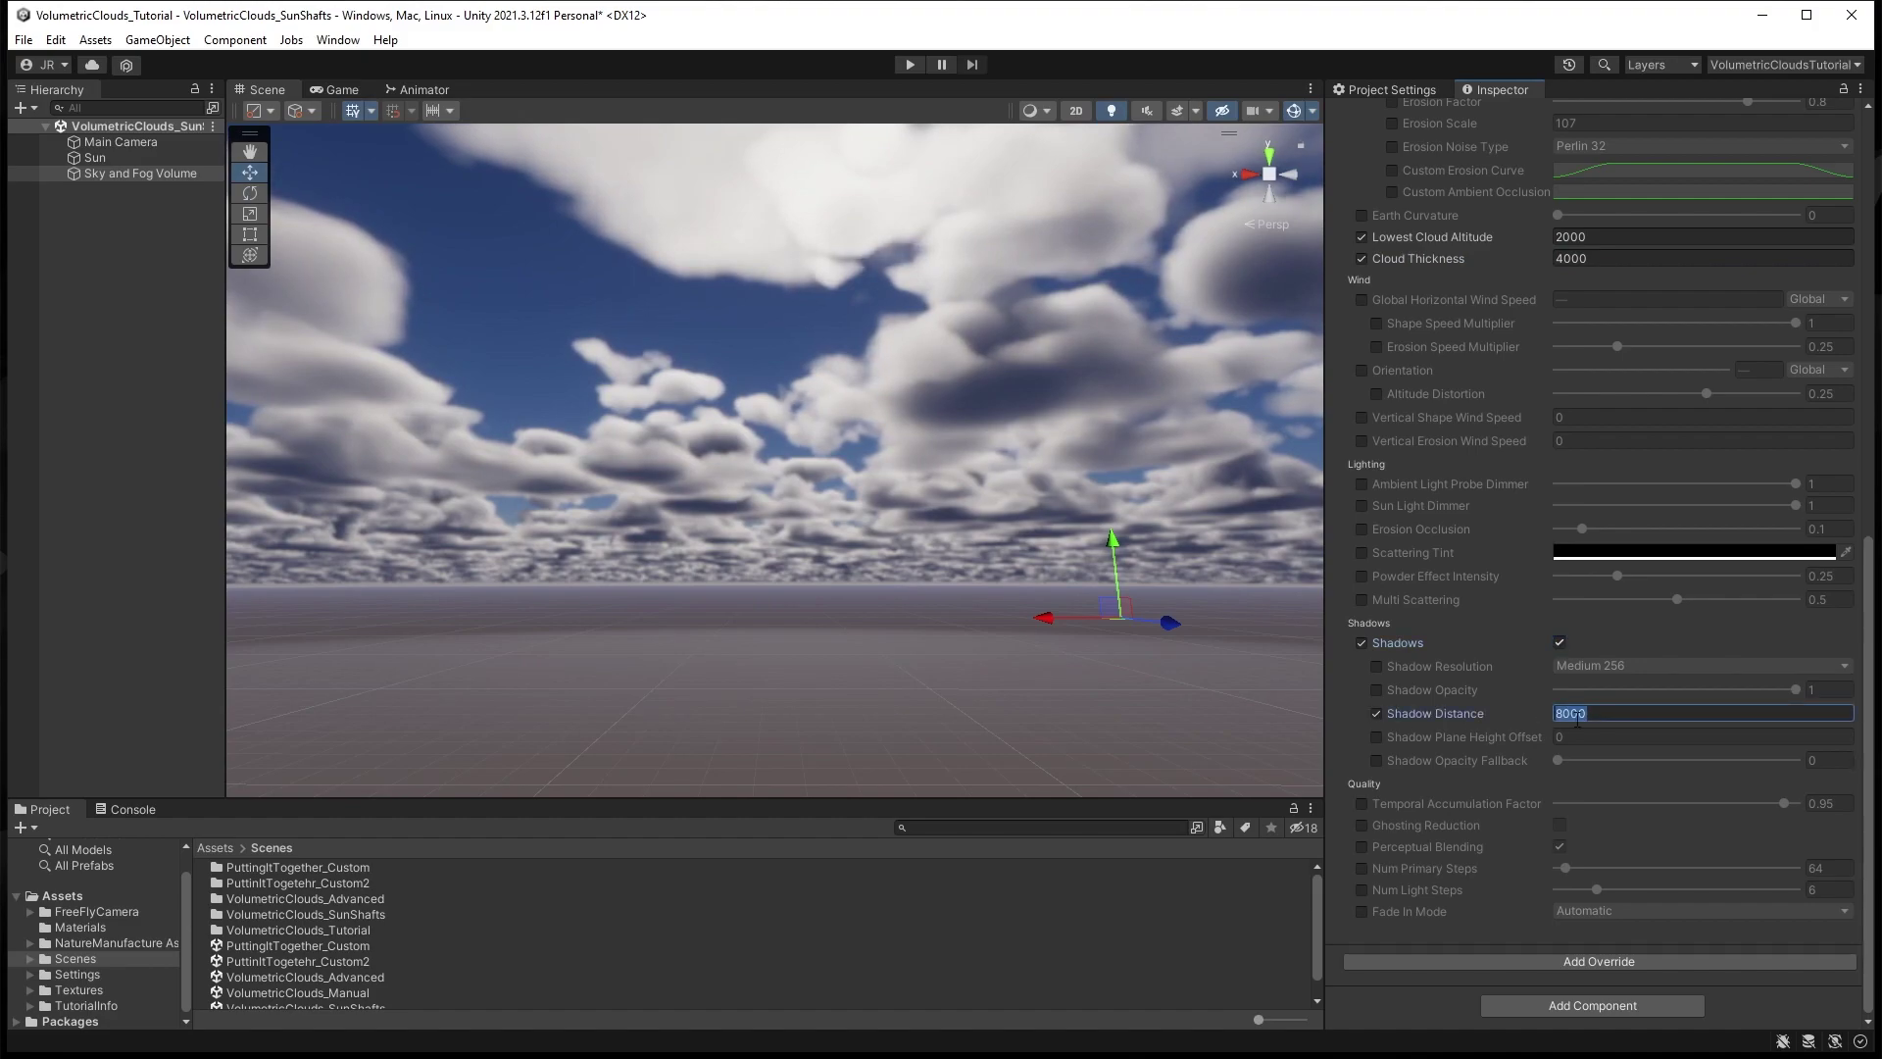
text(60000)
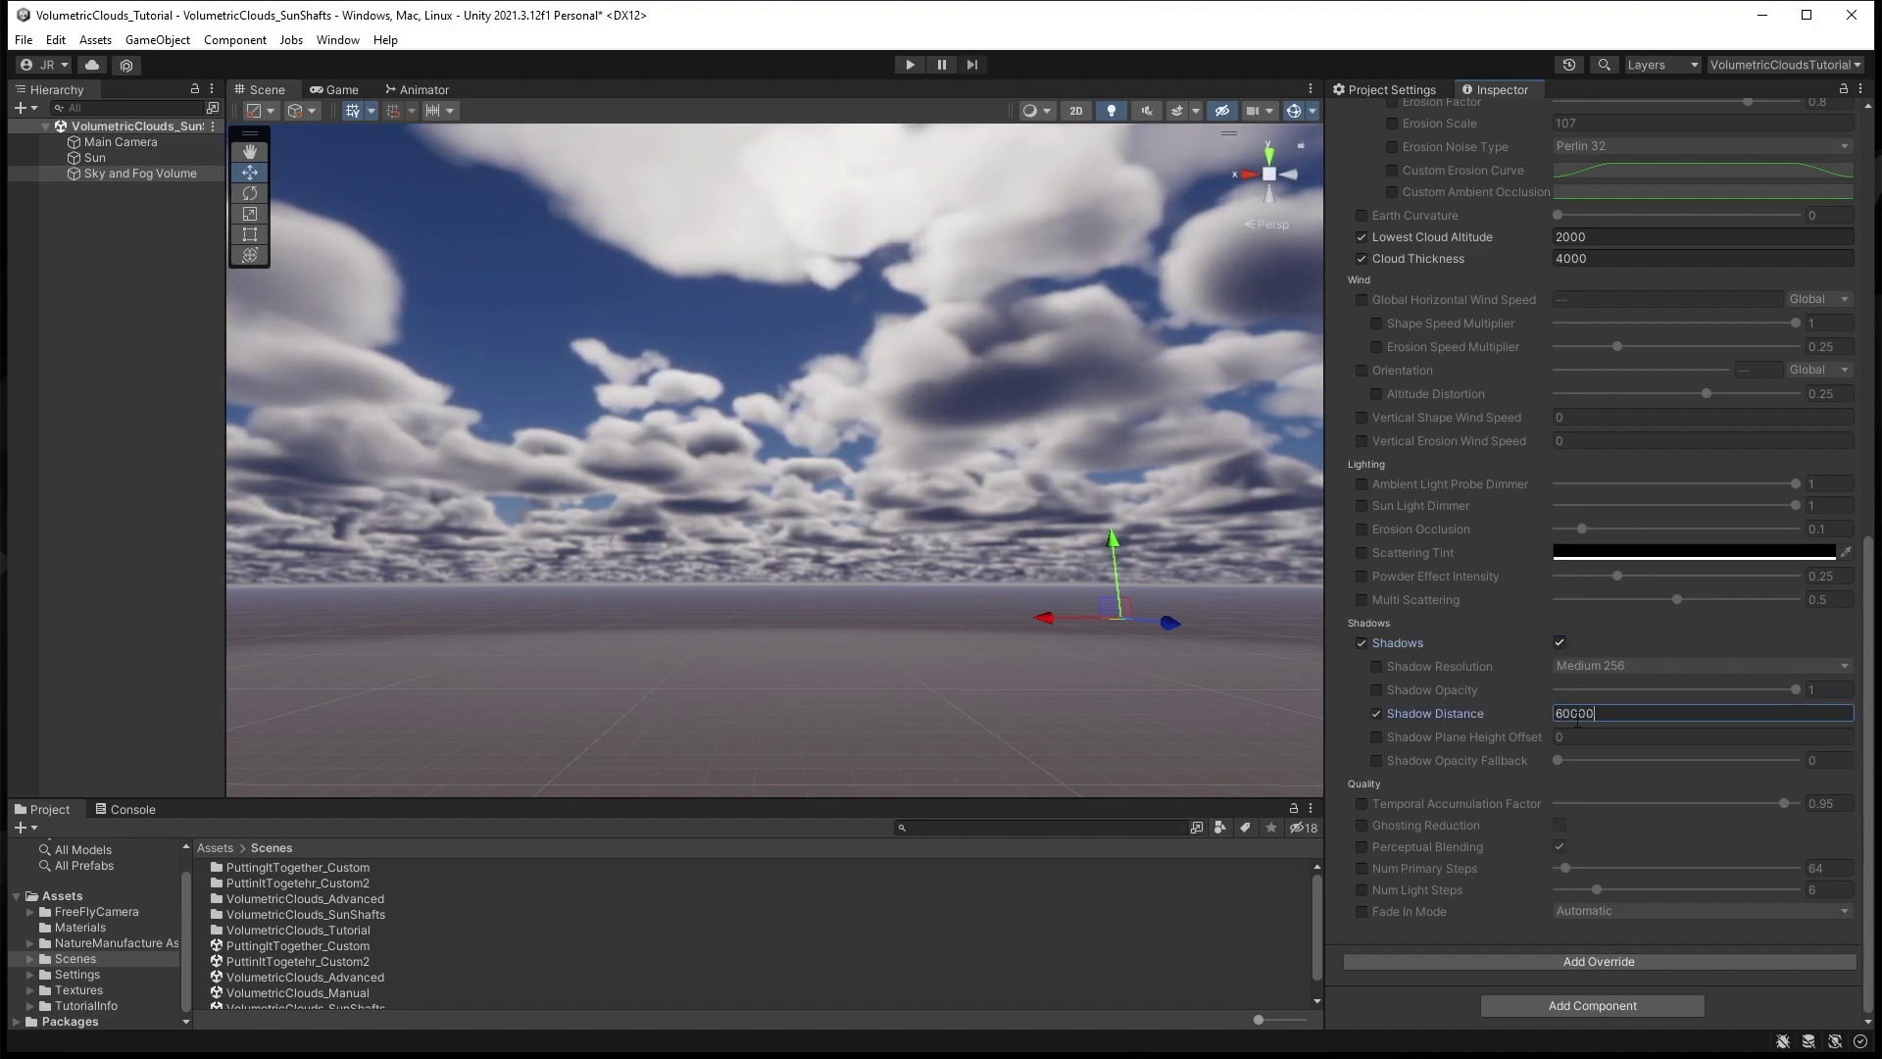
- Rotate the Sun light to 6 on X and about -25.5 on Y
click(931, 539)
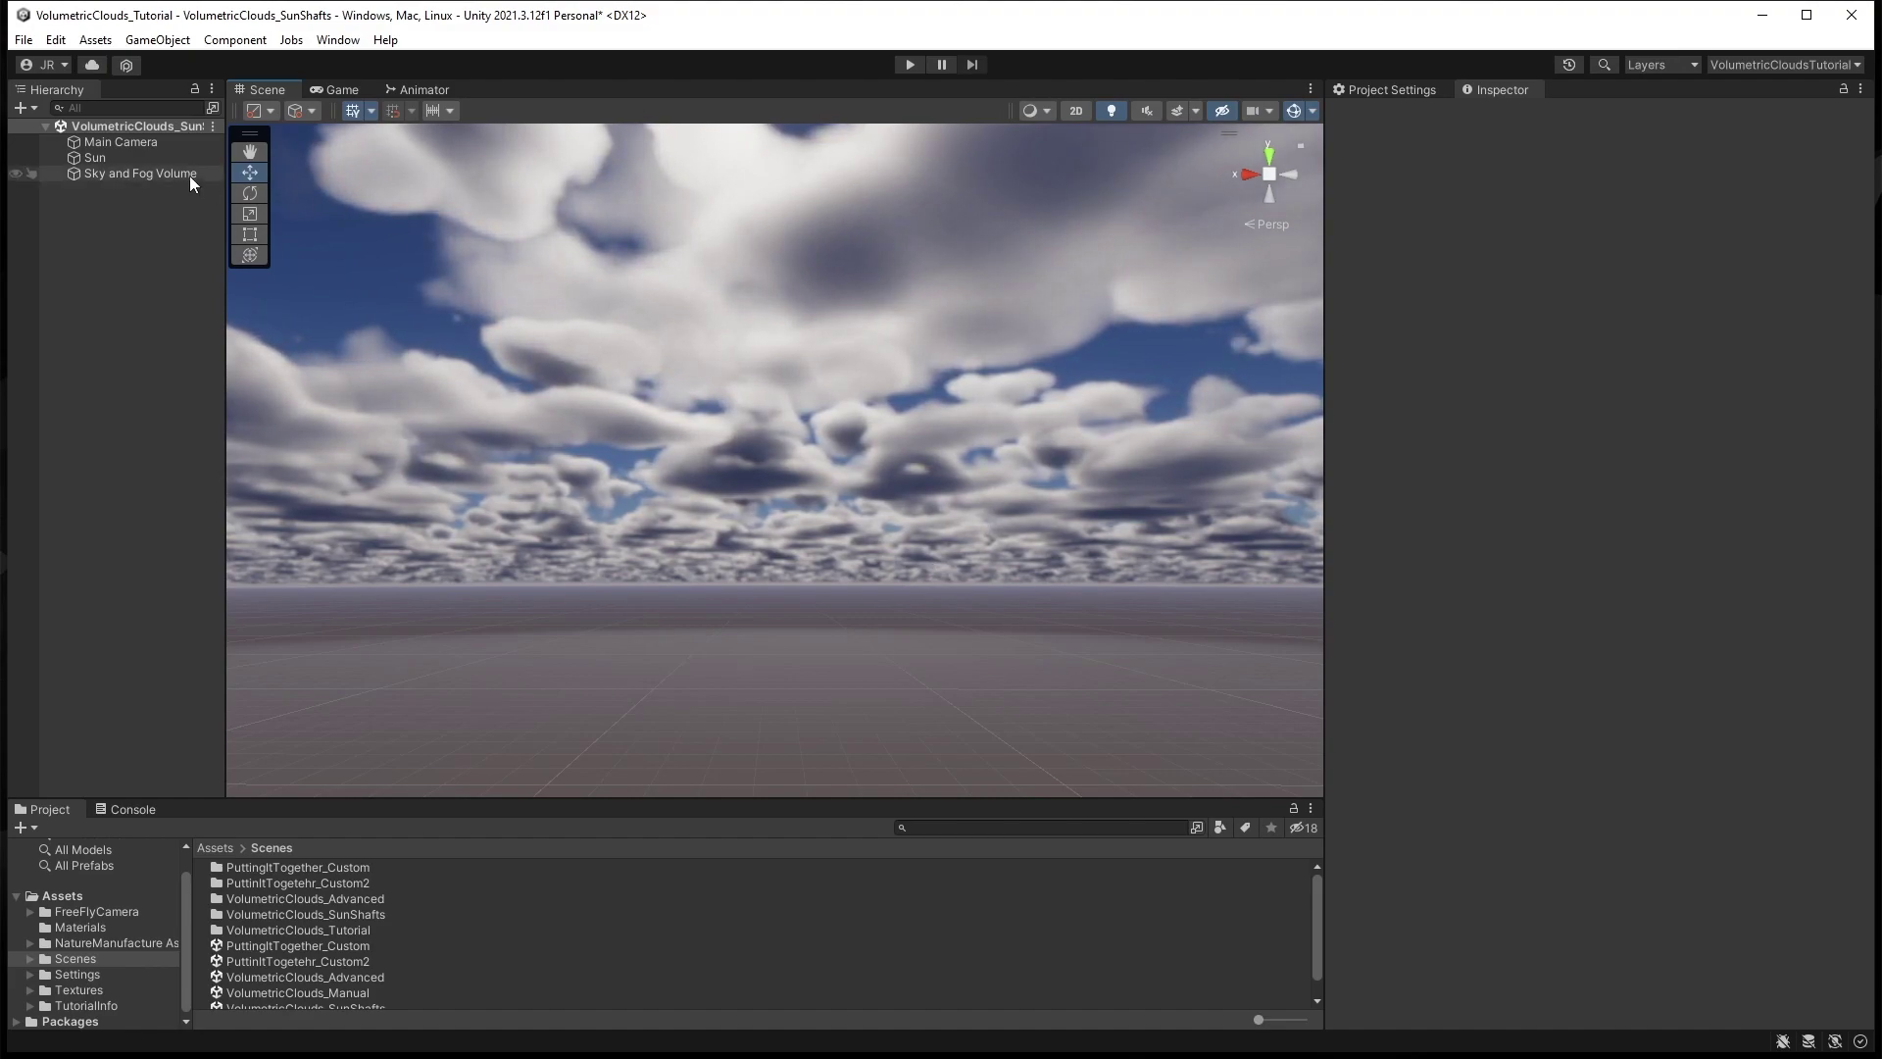
click(128, 157)
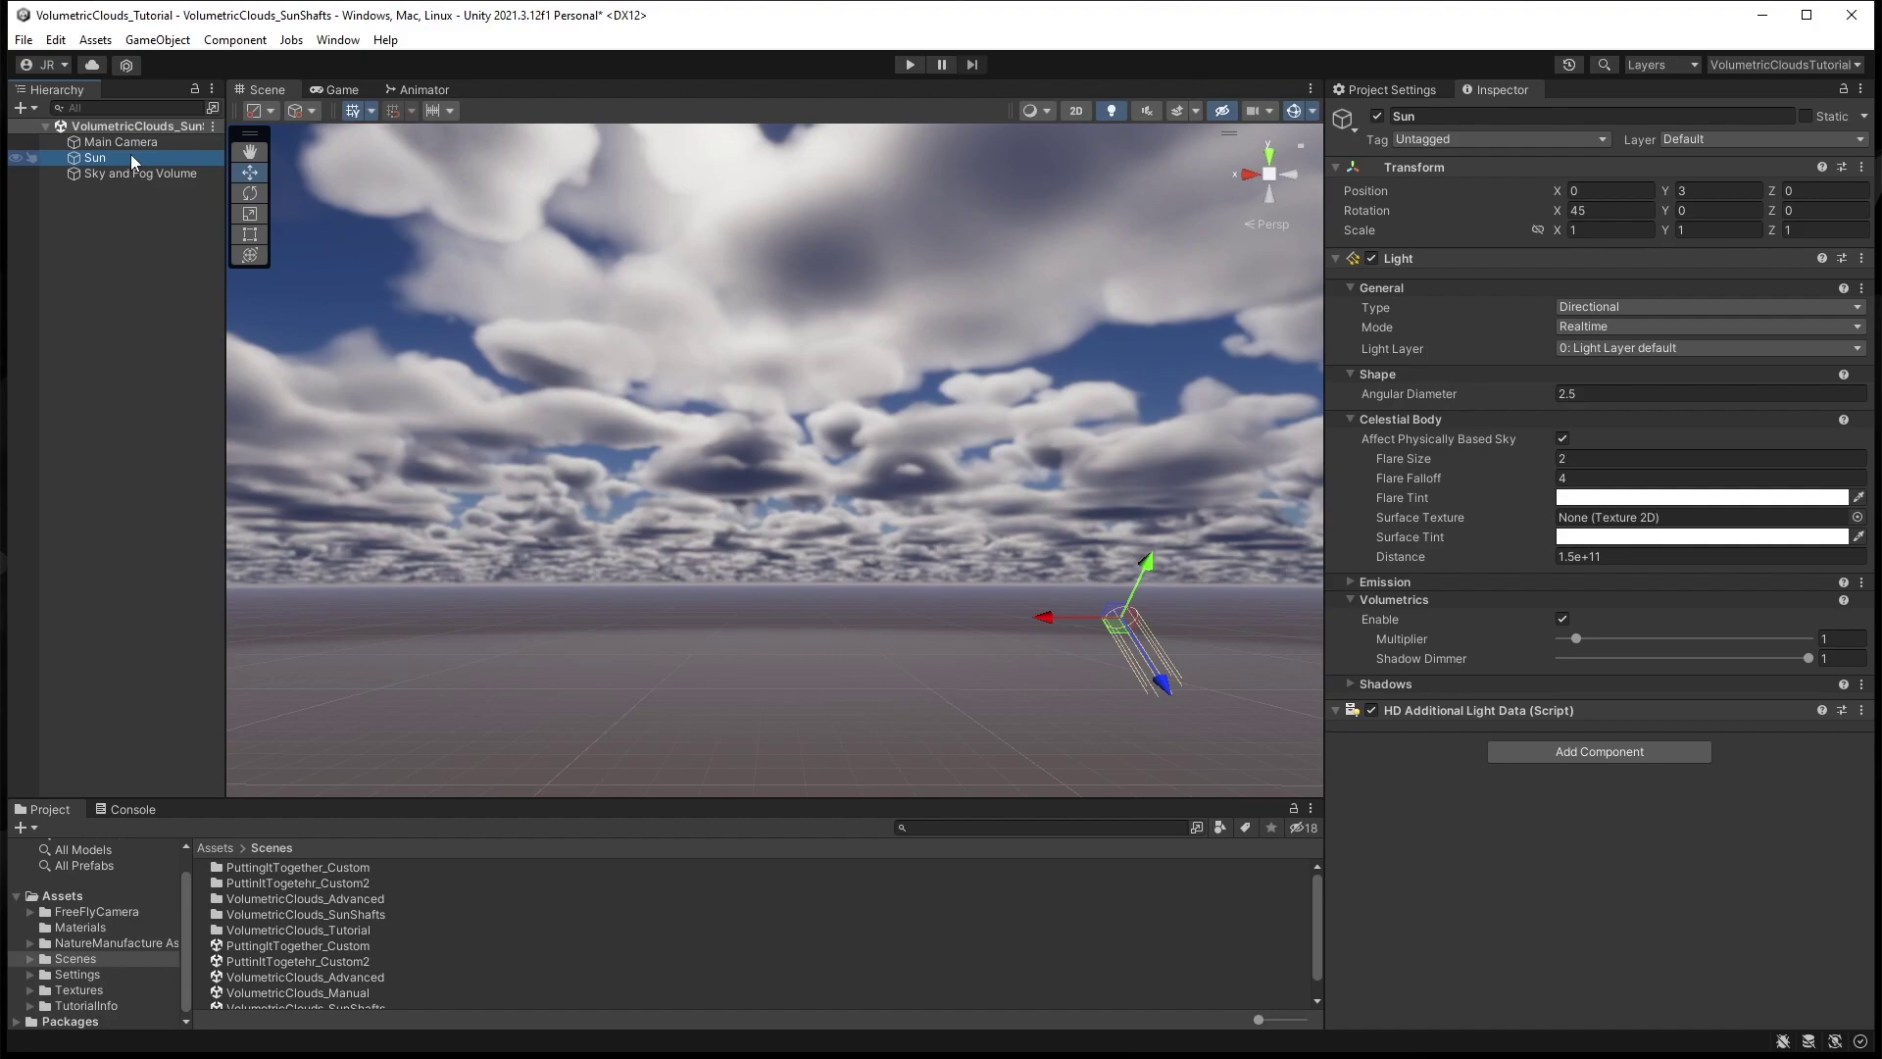
click(1598, 210)
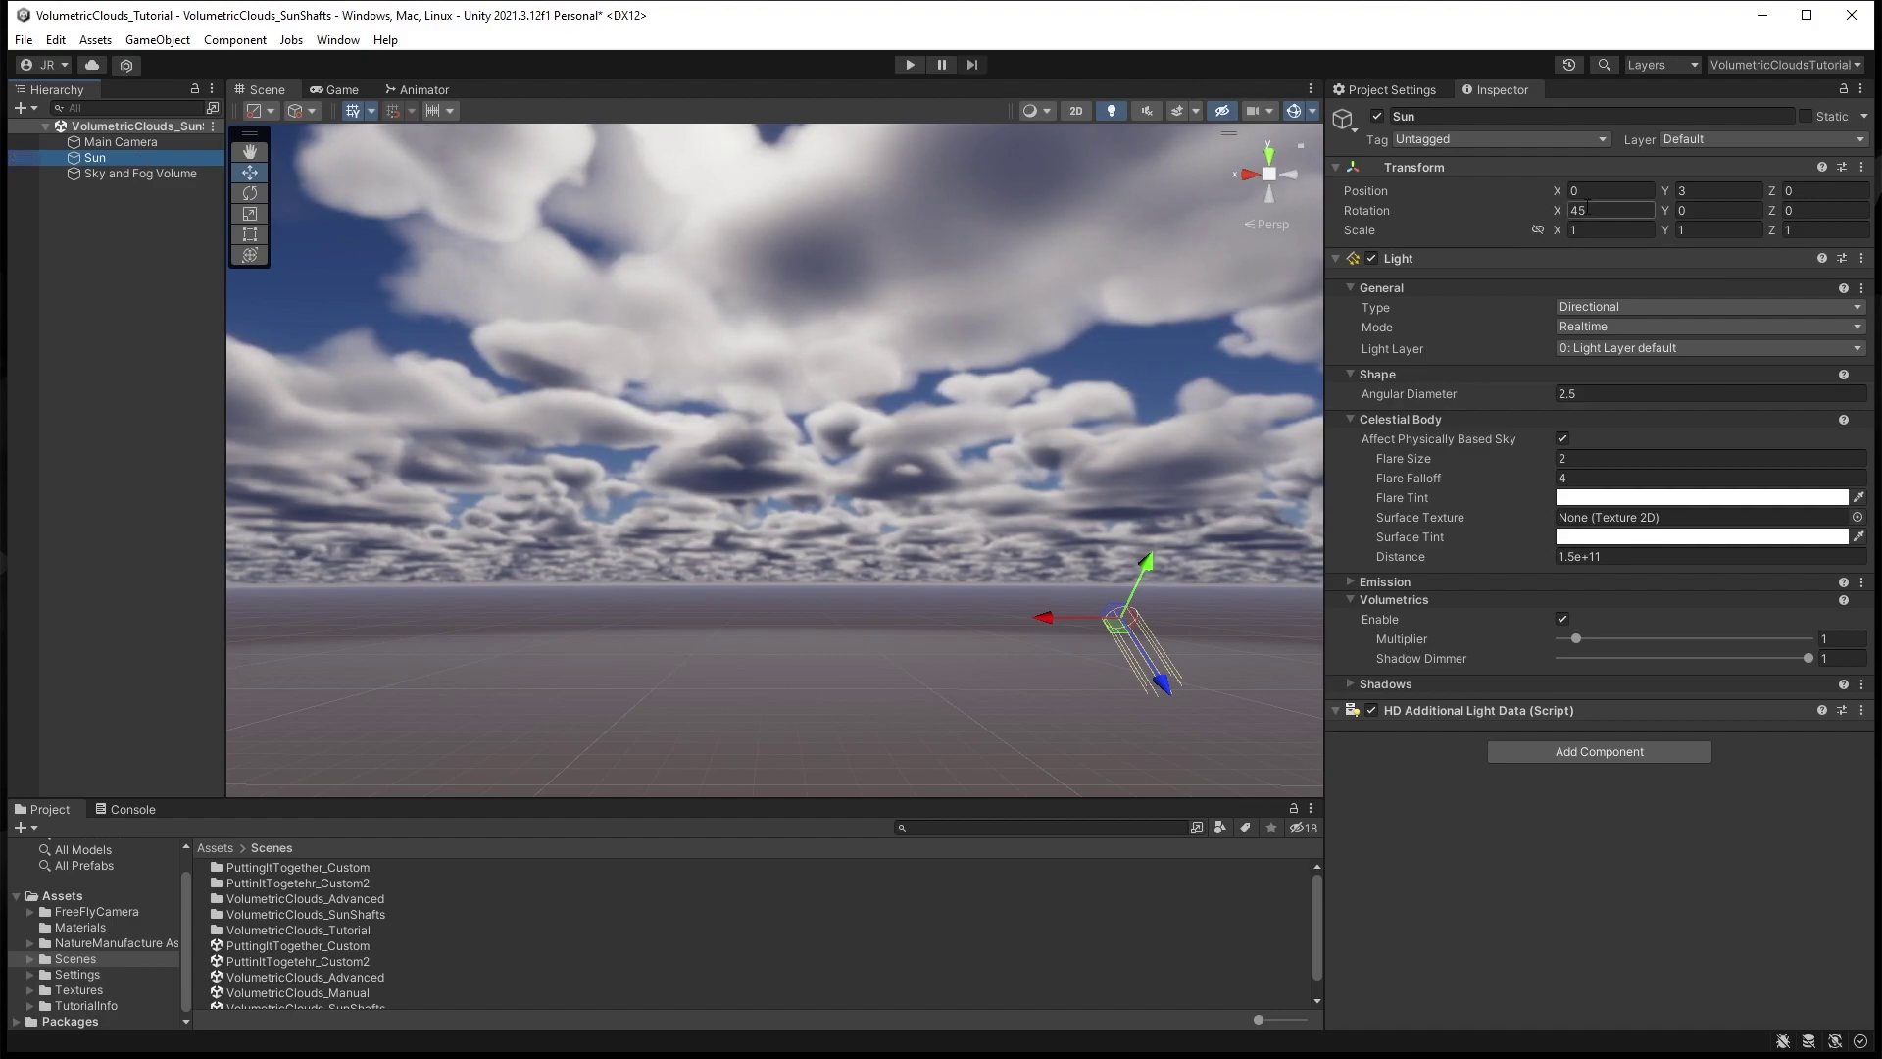
text(6)
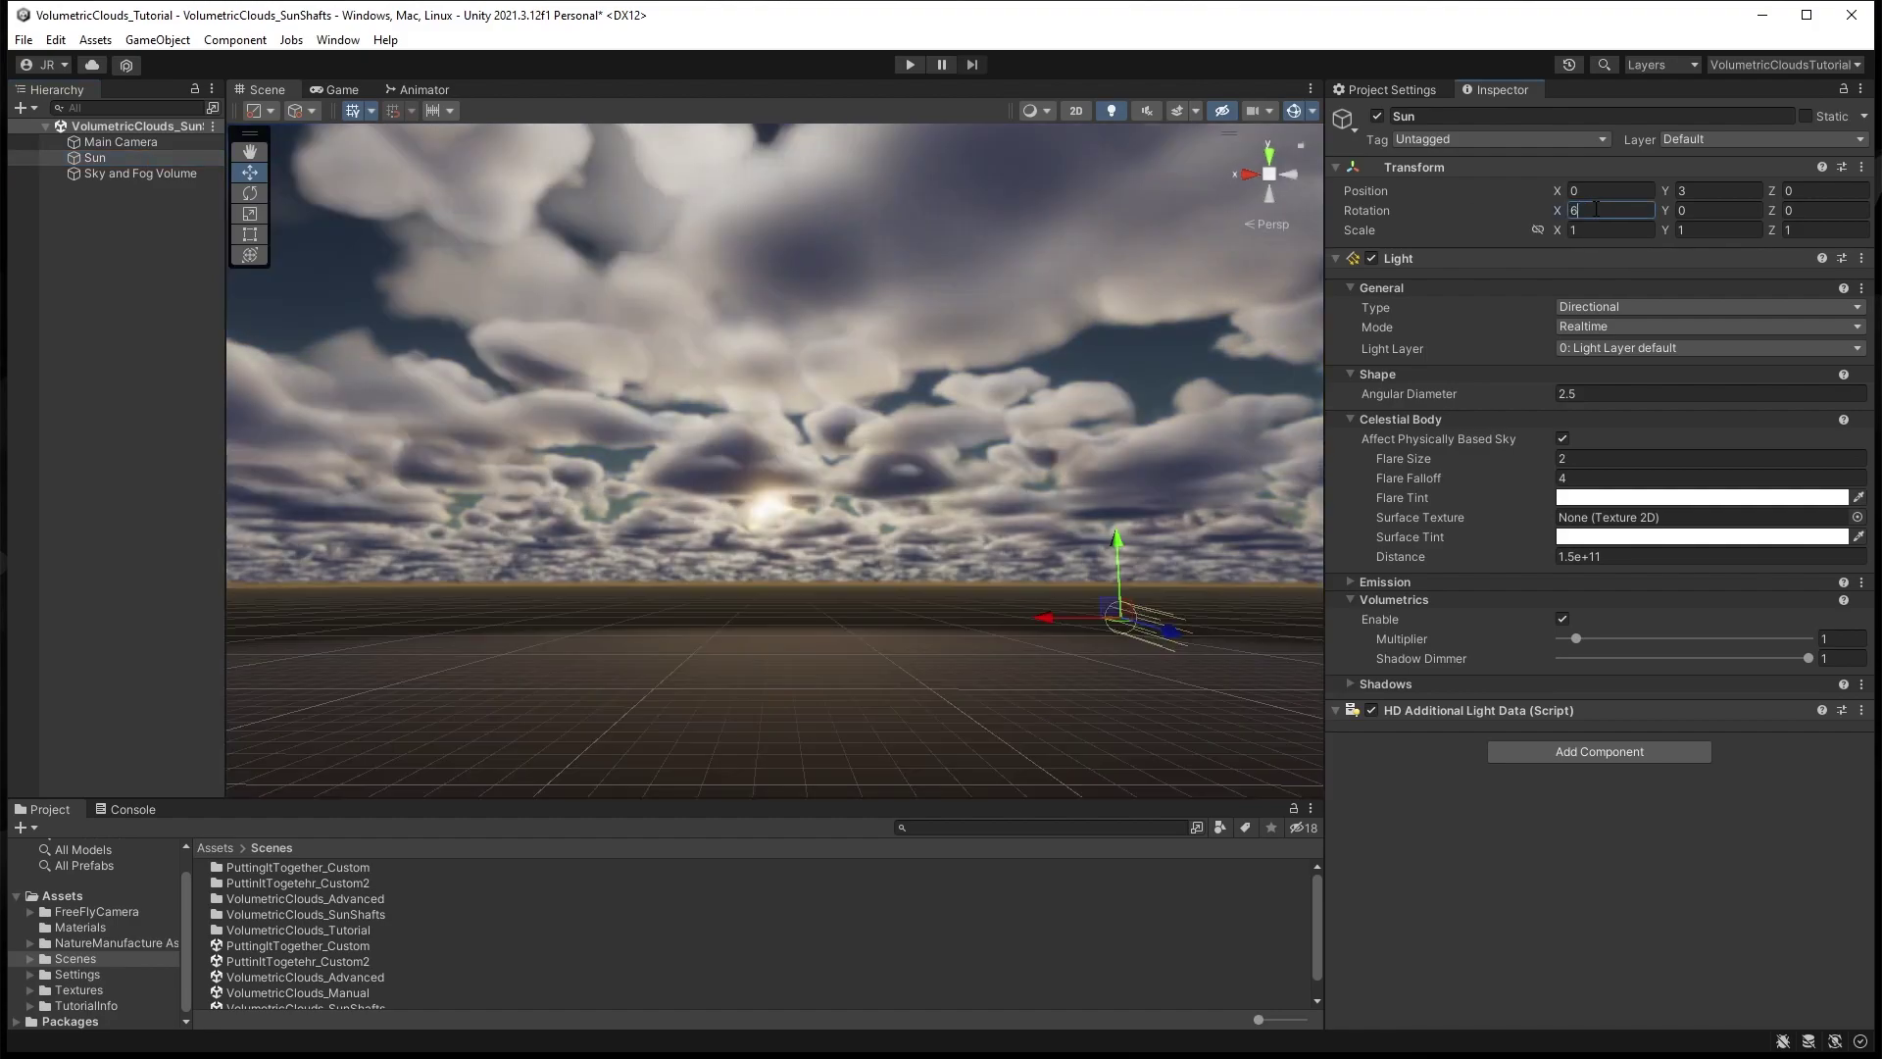
drag(1671, 210, 870, 224)
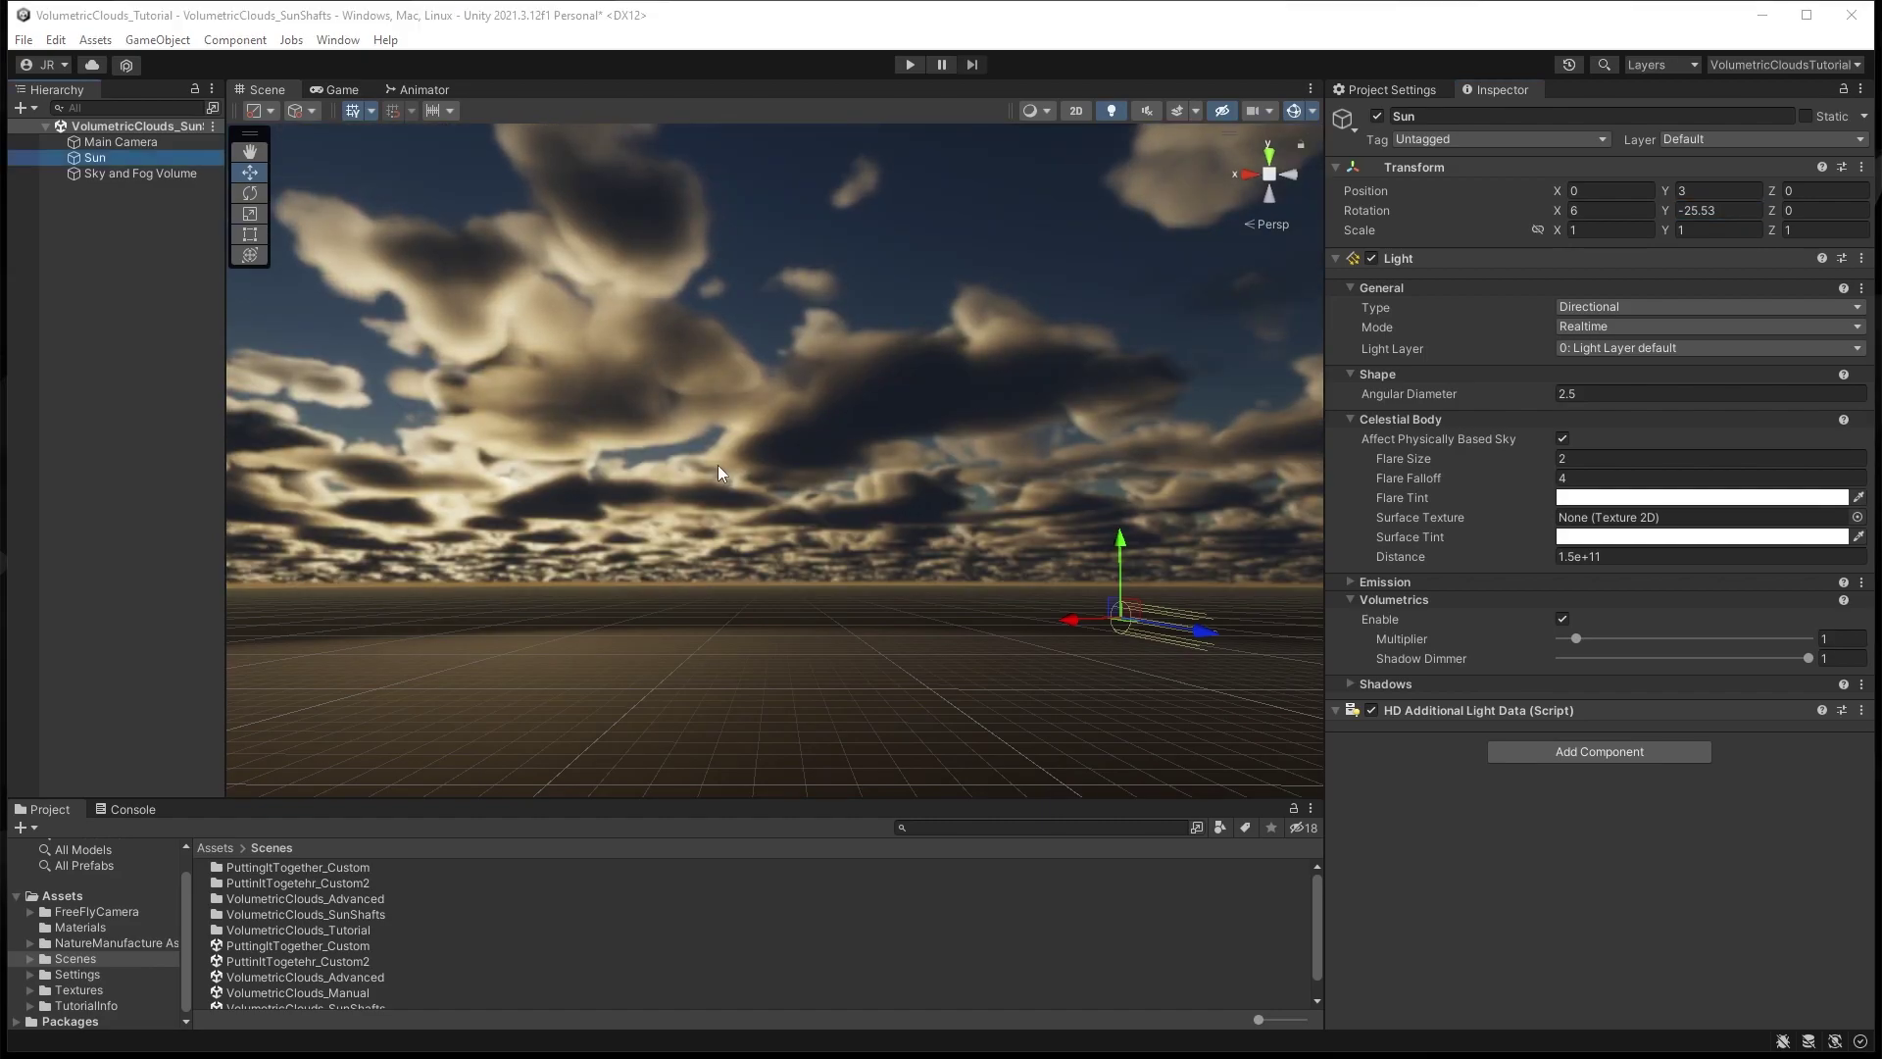
- Override the Fog's Maximum Height with 4000 in the Sky and Fog Volume
click(155, 172)
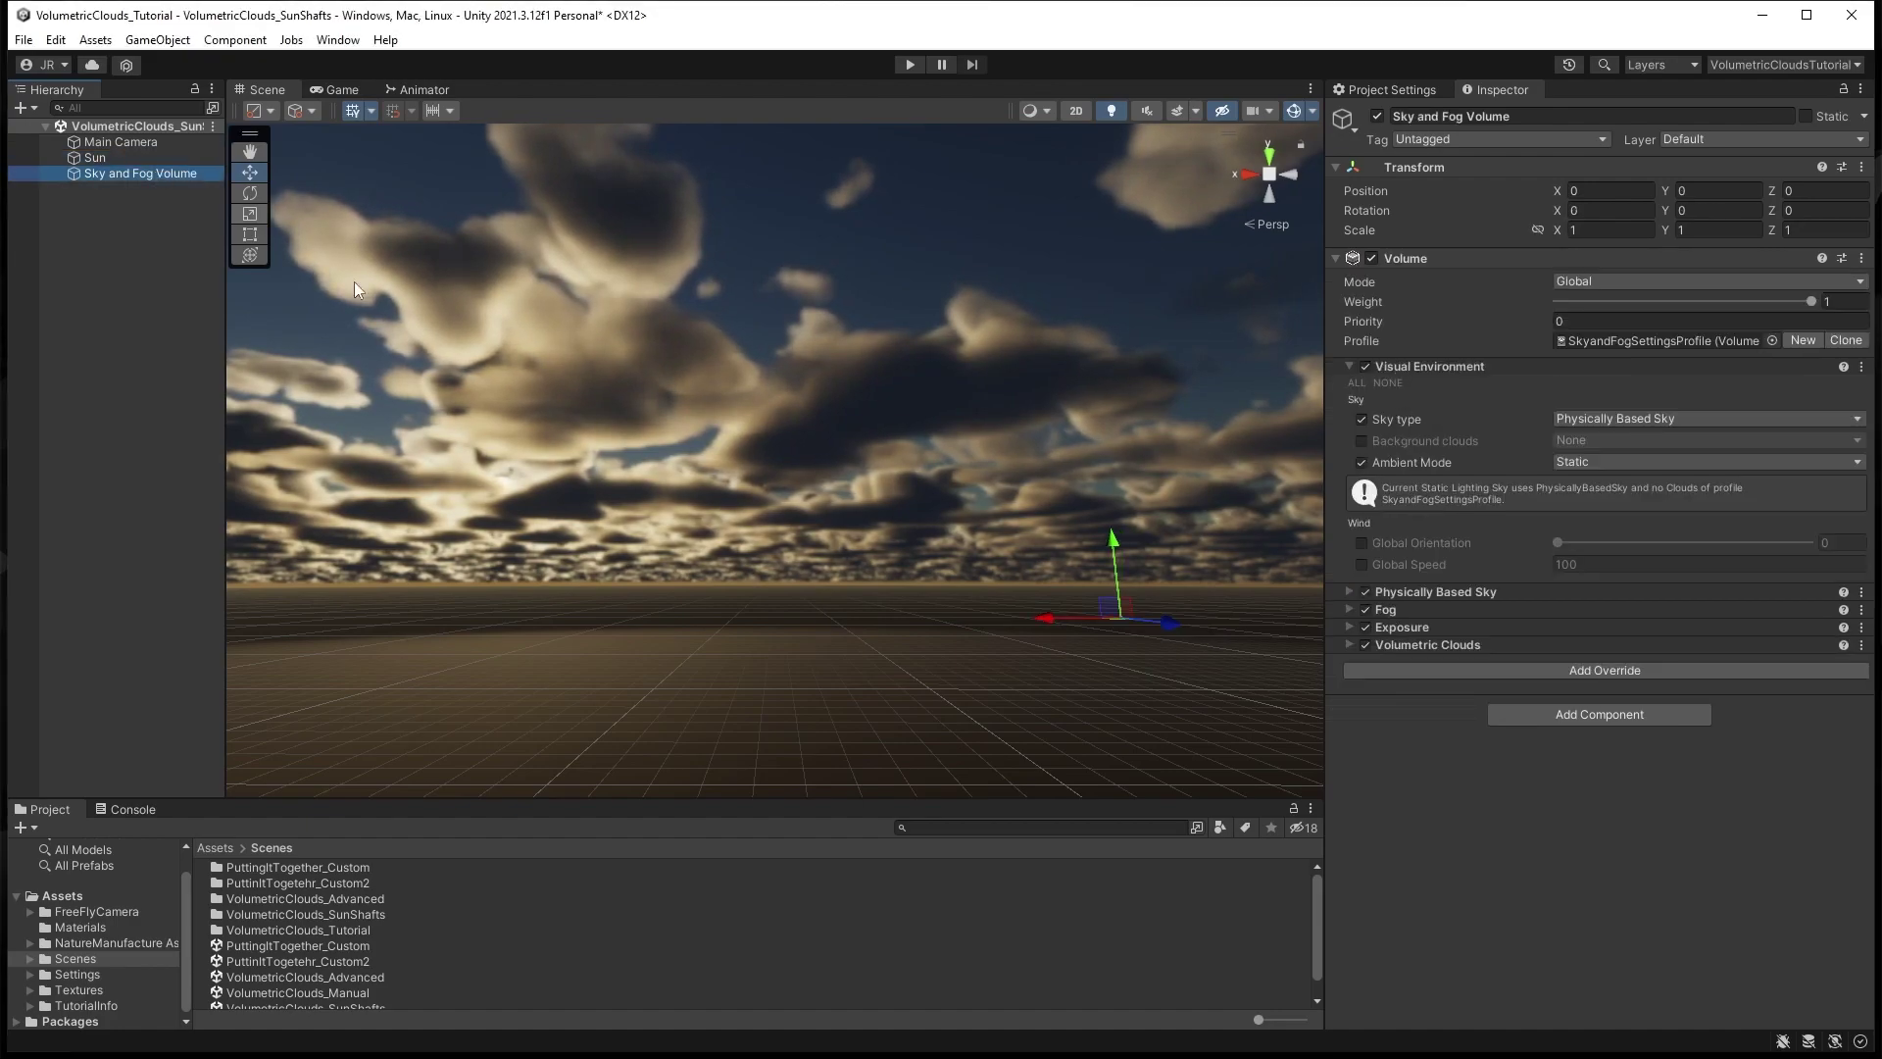
click(1349, 607)
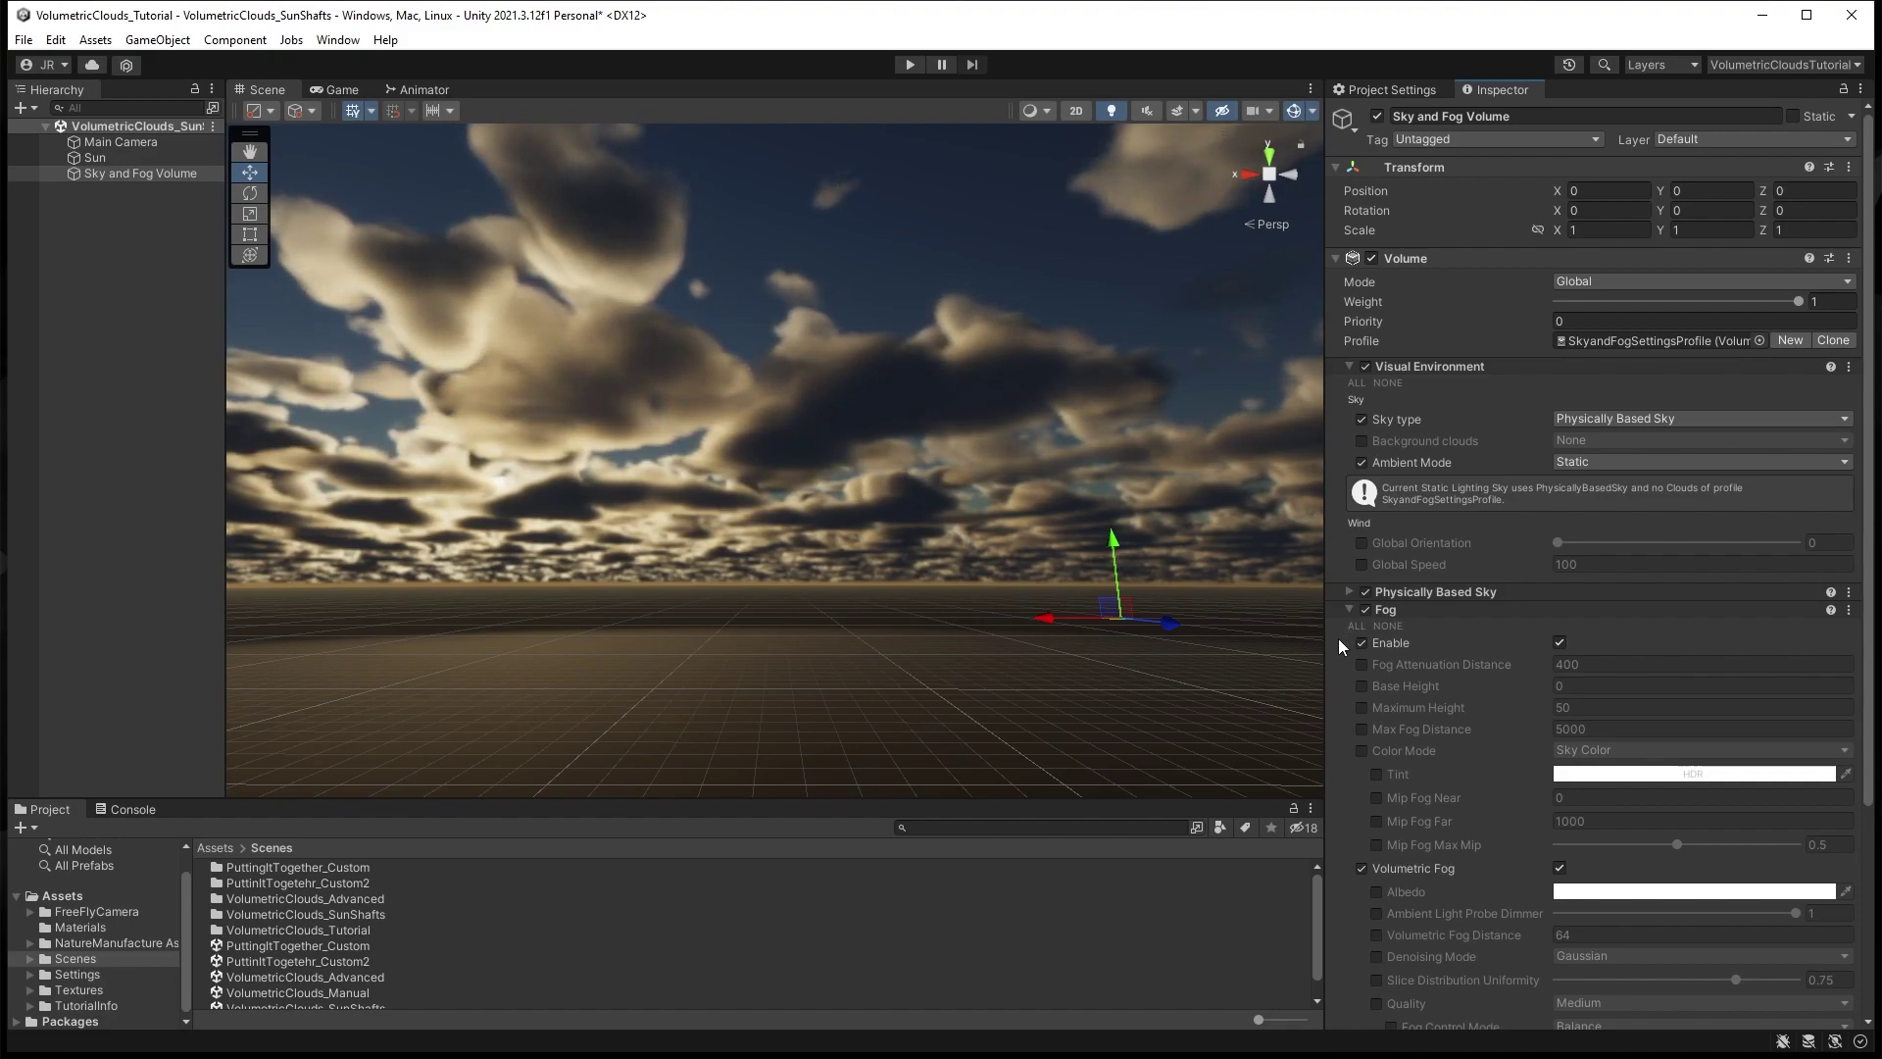
click(1362, 707)
click(1617, 706)
text(4000)
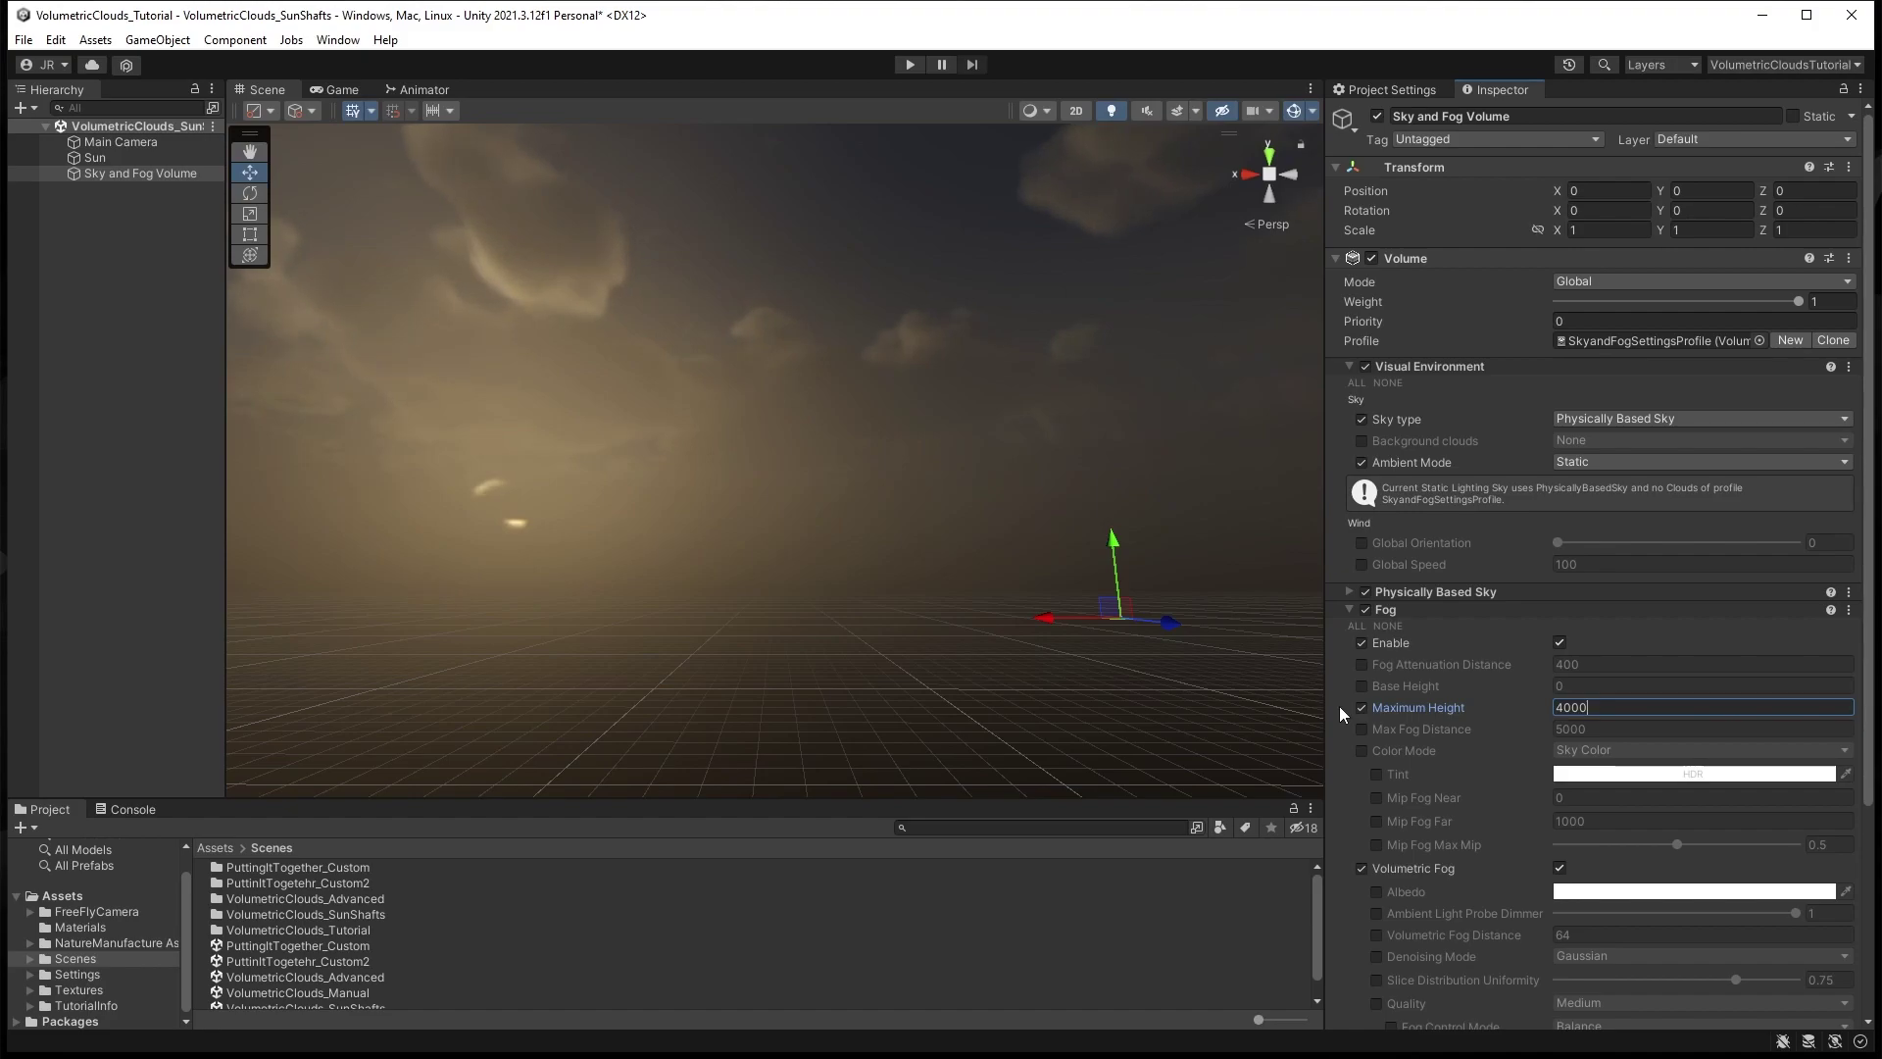
- Override the Fog Attenuation Distance, trying 40 and 10000 before setting it to 6000
click(1362, 665)
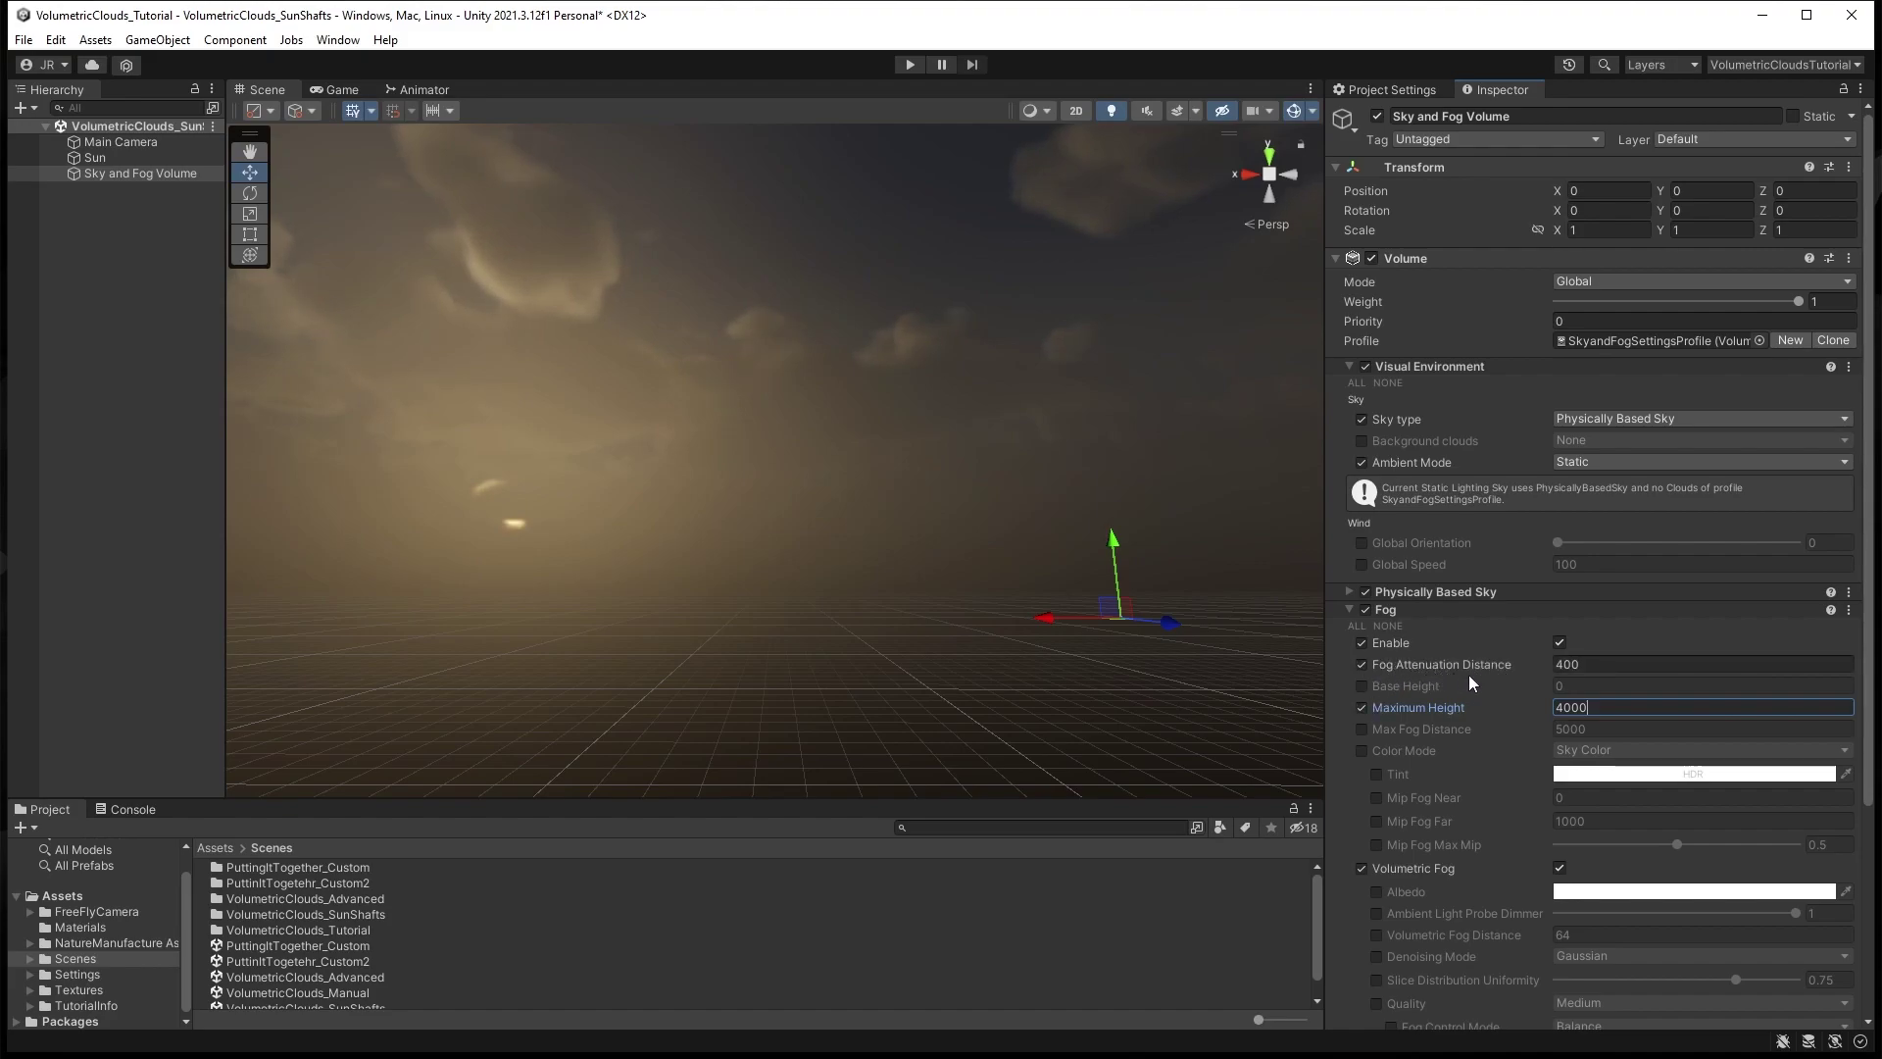
click(1590, 670)
text(40)
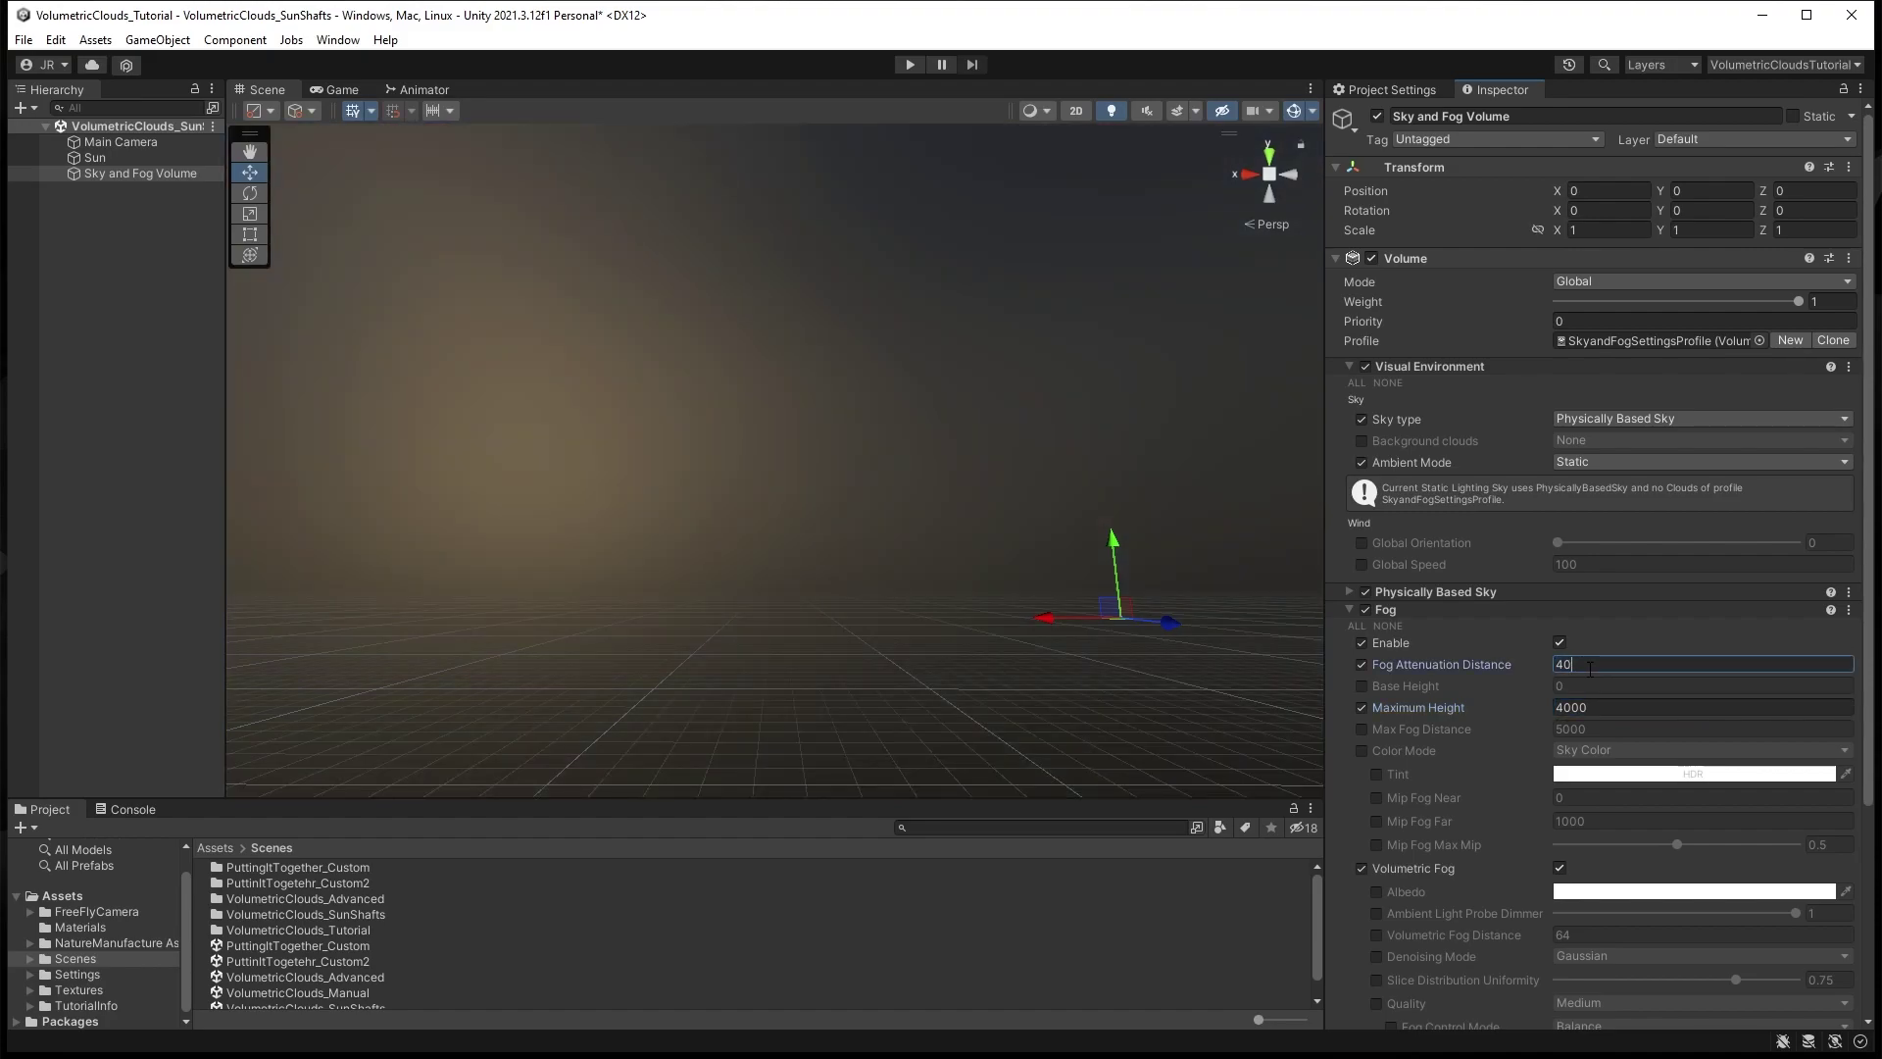
key(BackSpace)
key(BackSpace)
text(10)
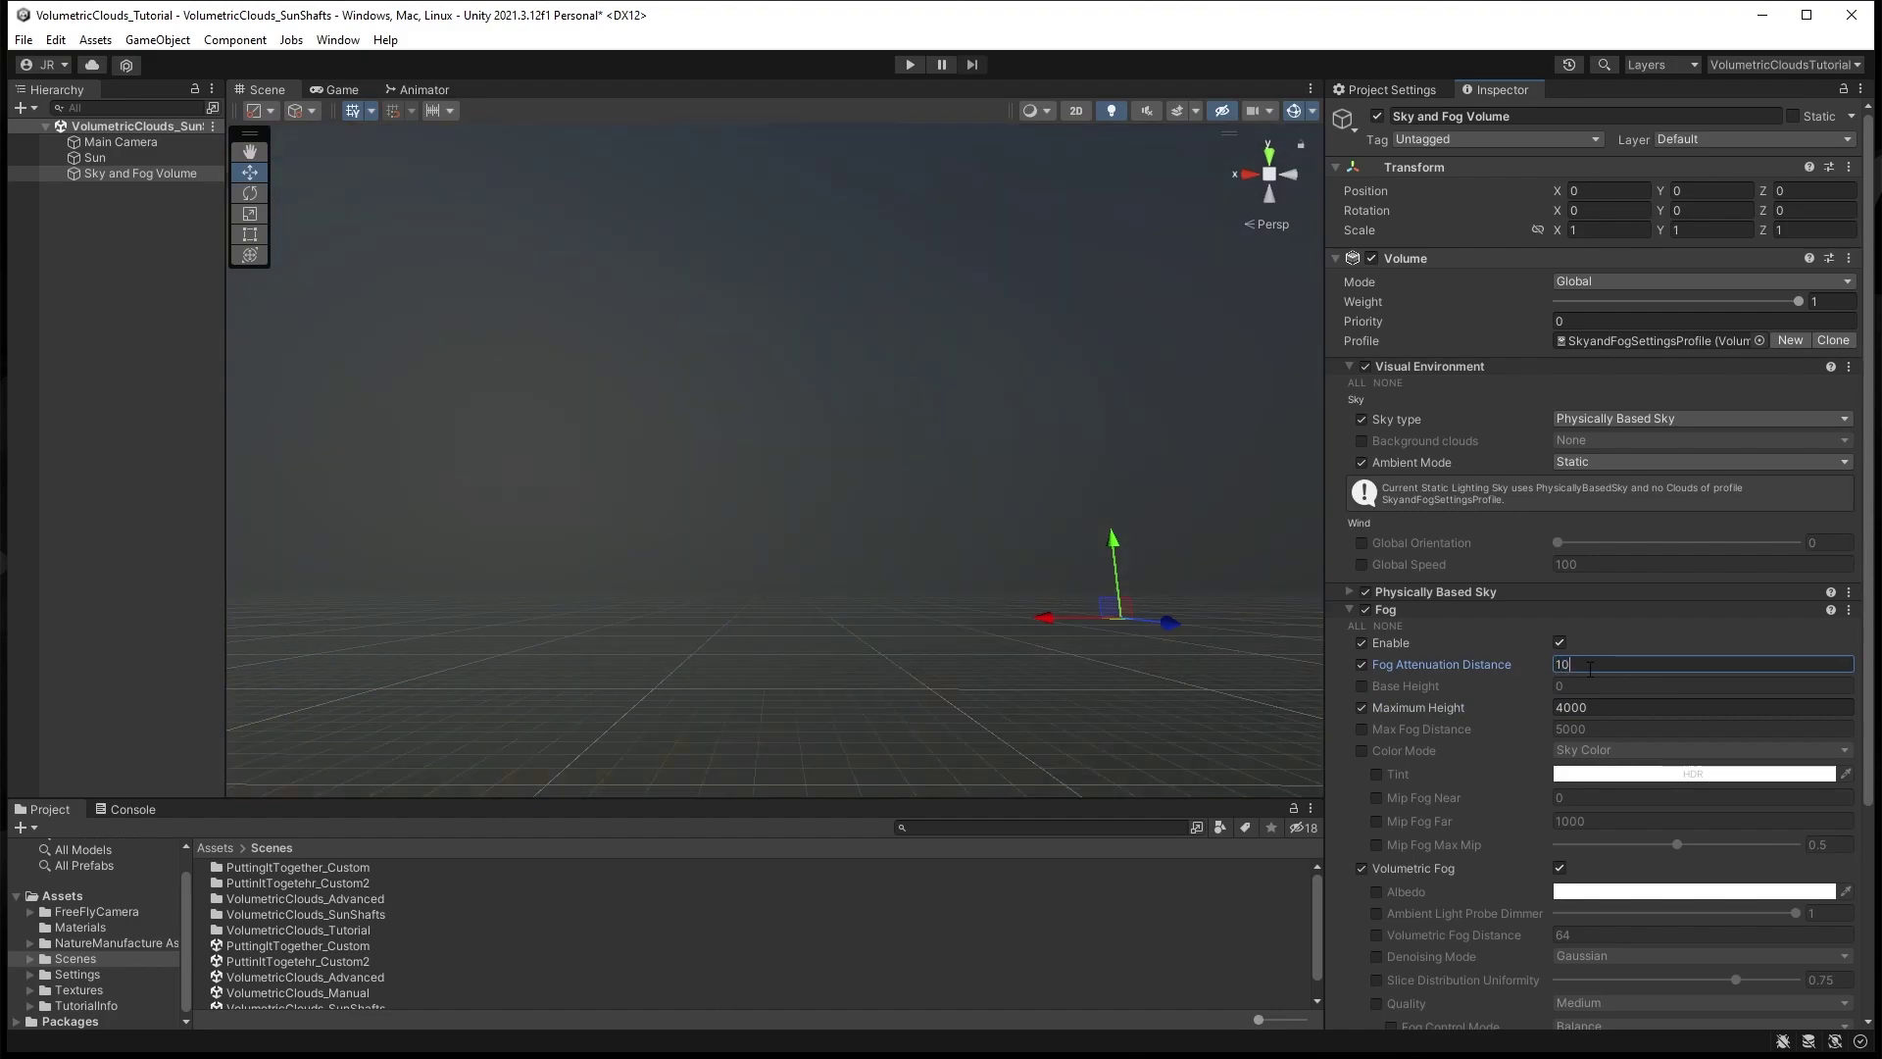
text(000)
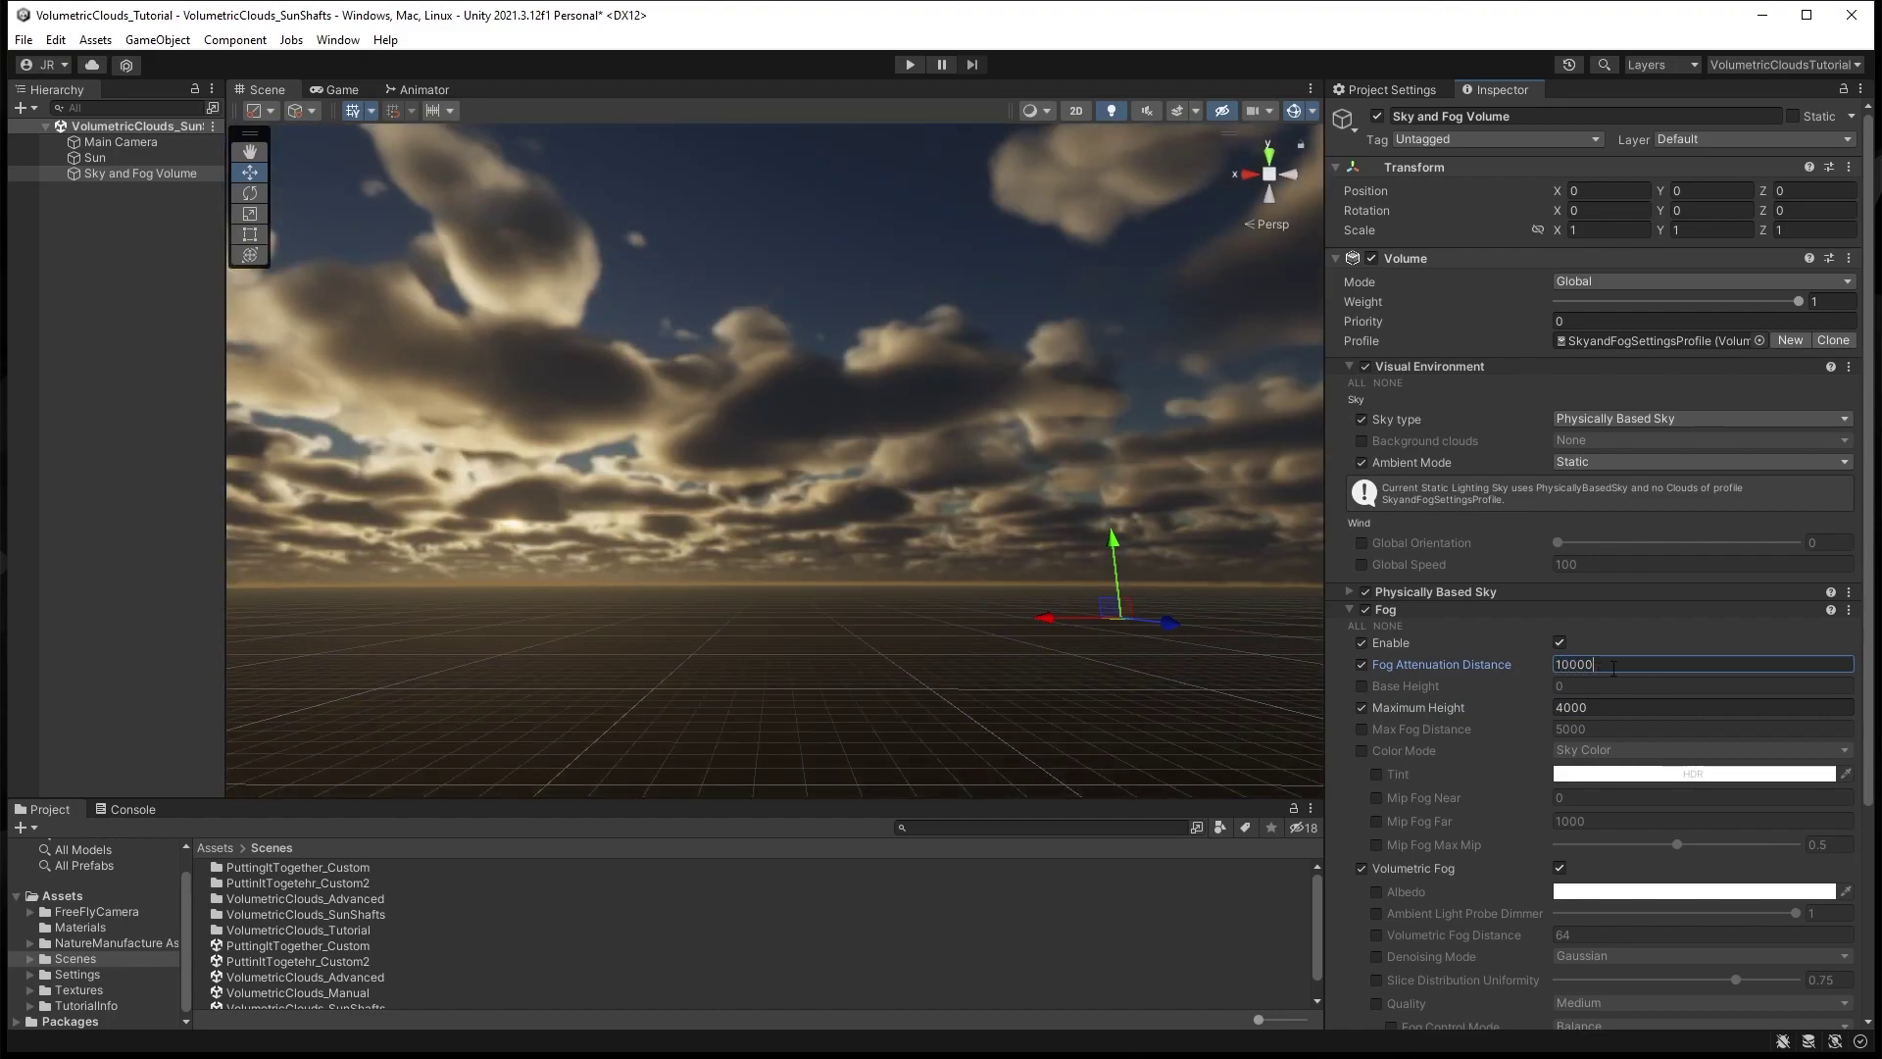
text(6000)
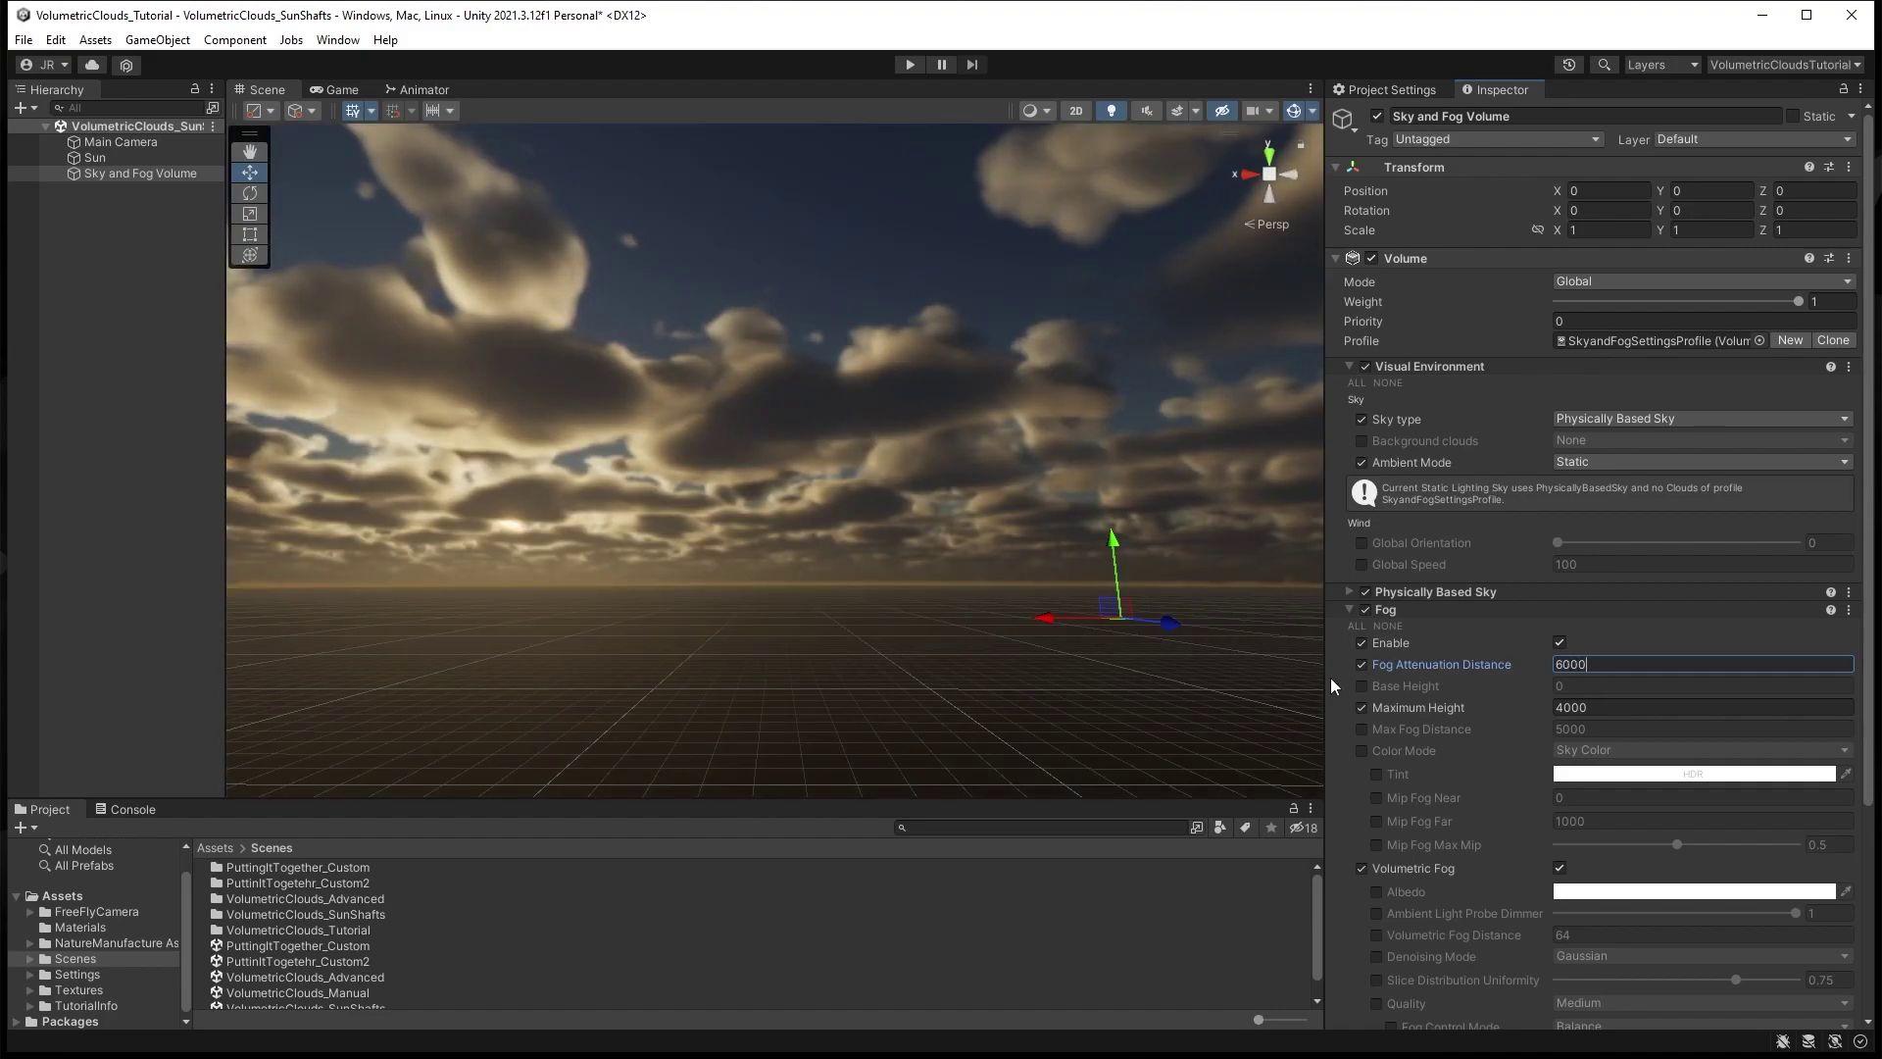
- Override the Max Fog Distance with 100000
click(1362, 728)
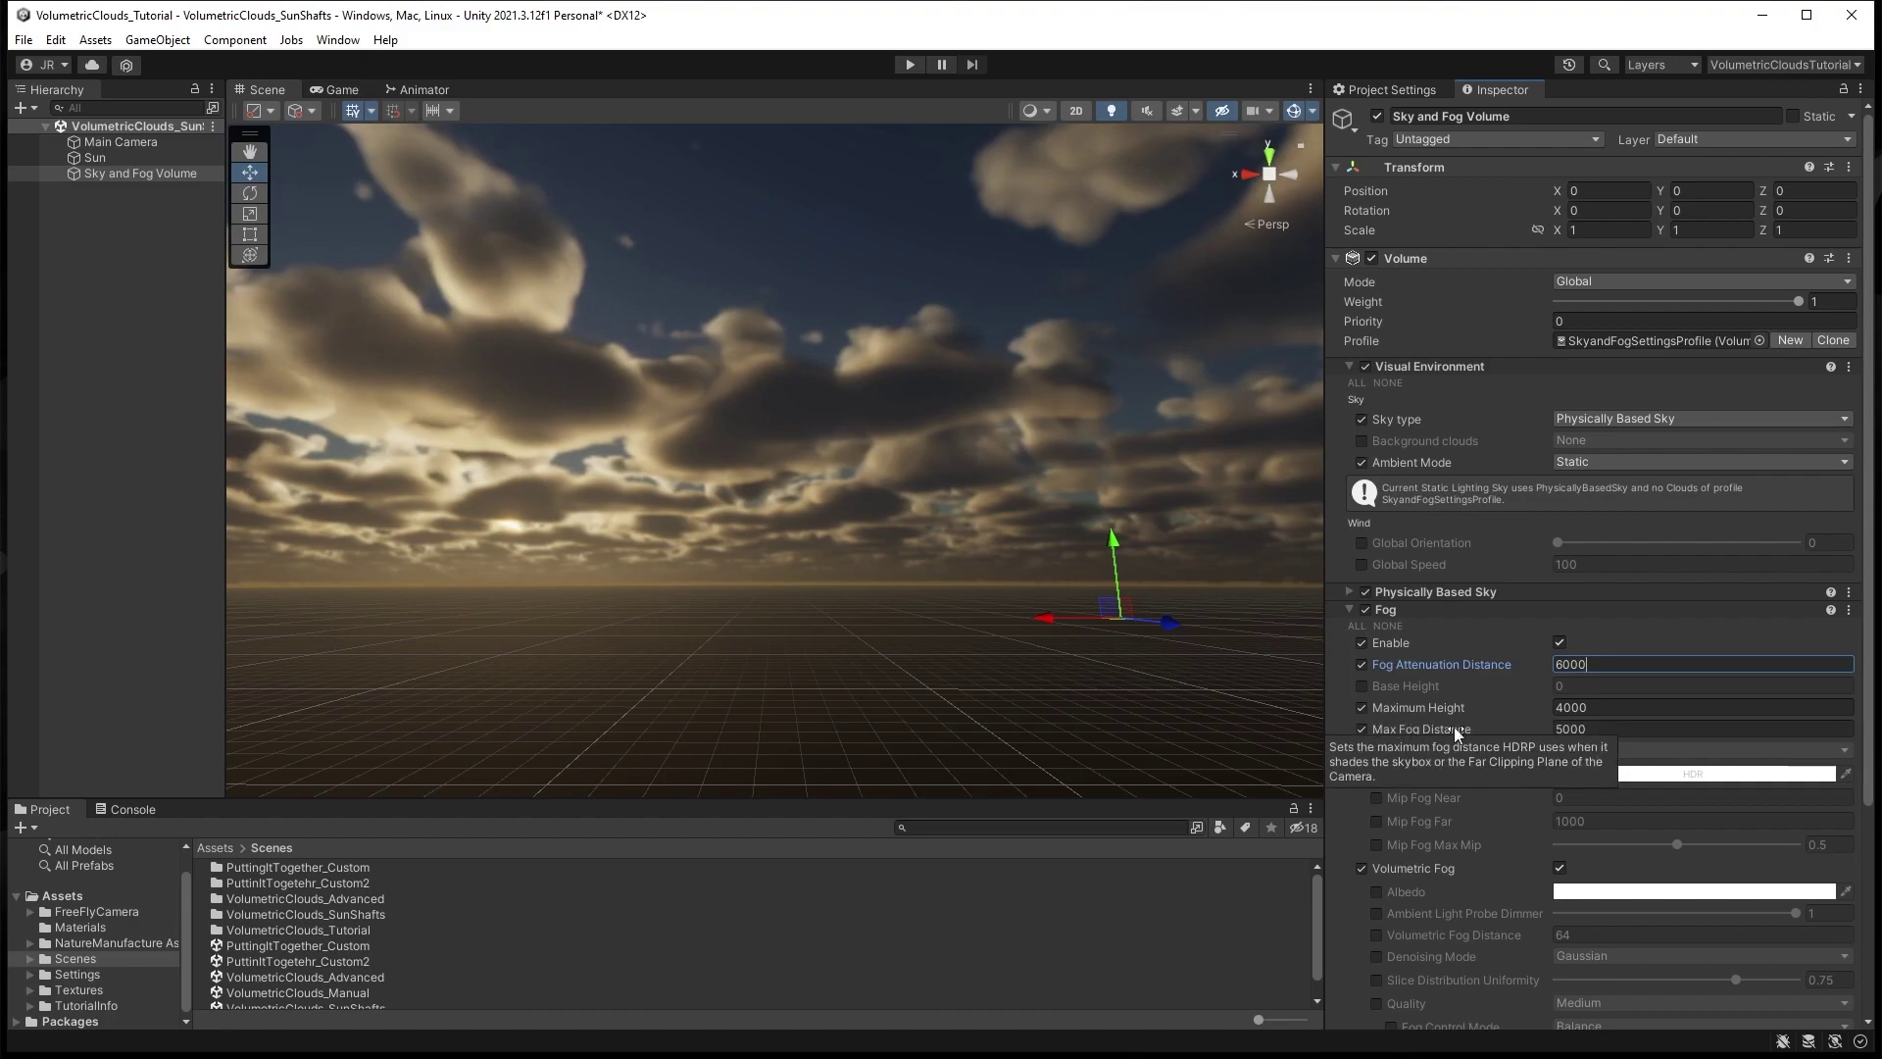
click(1574, 729)
text(1)
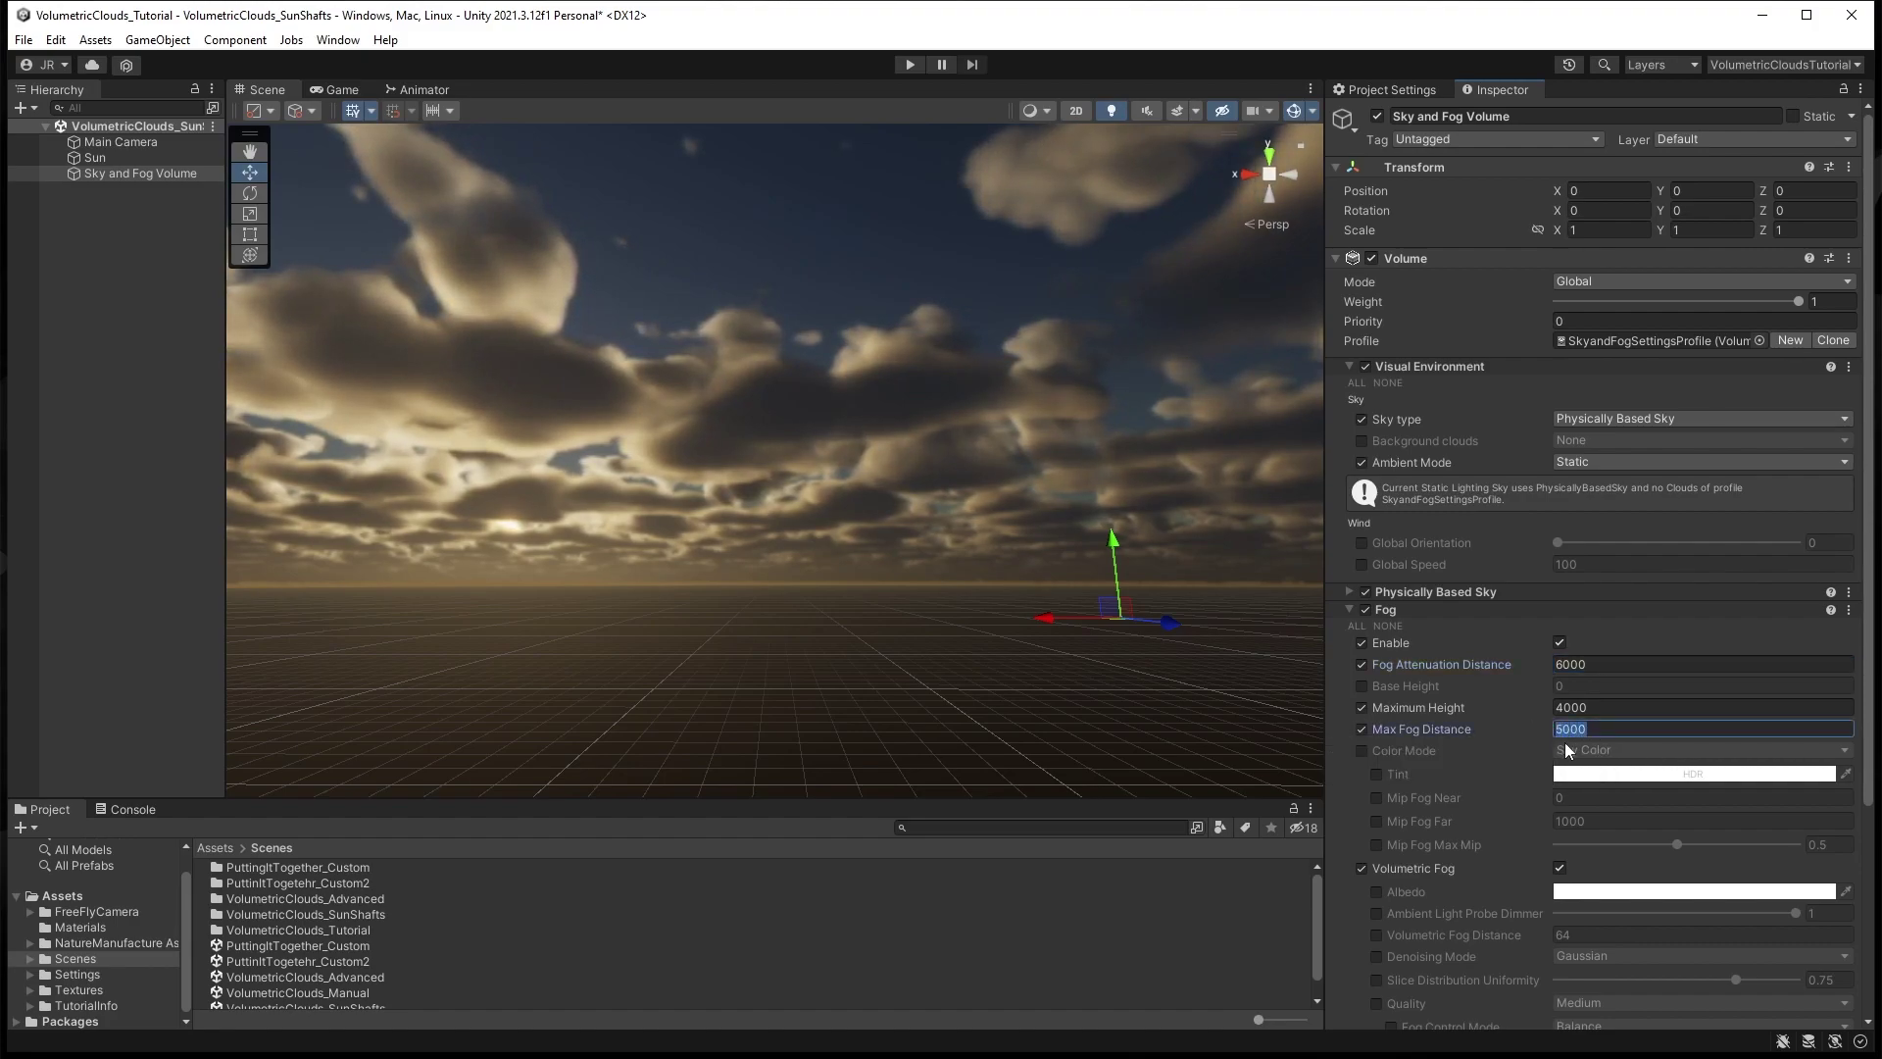
text(00000)
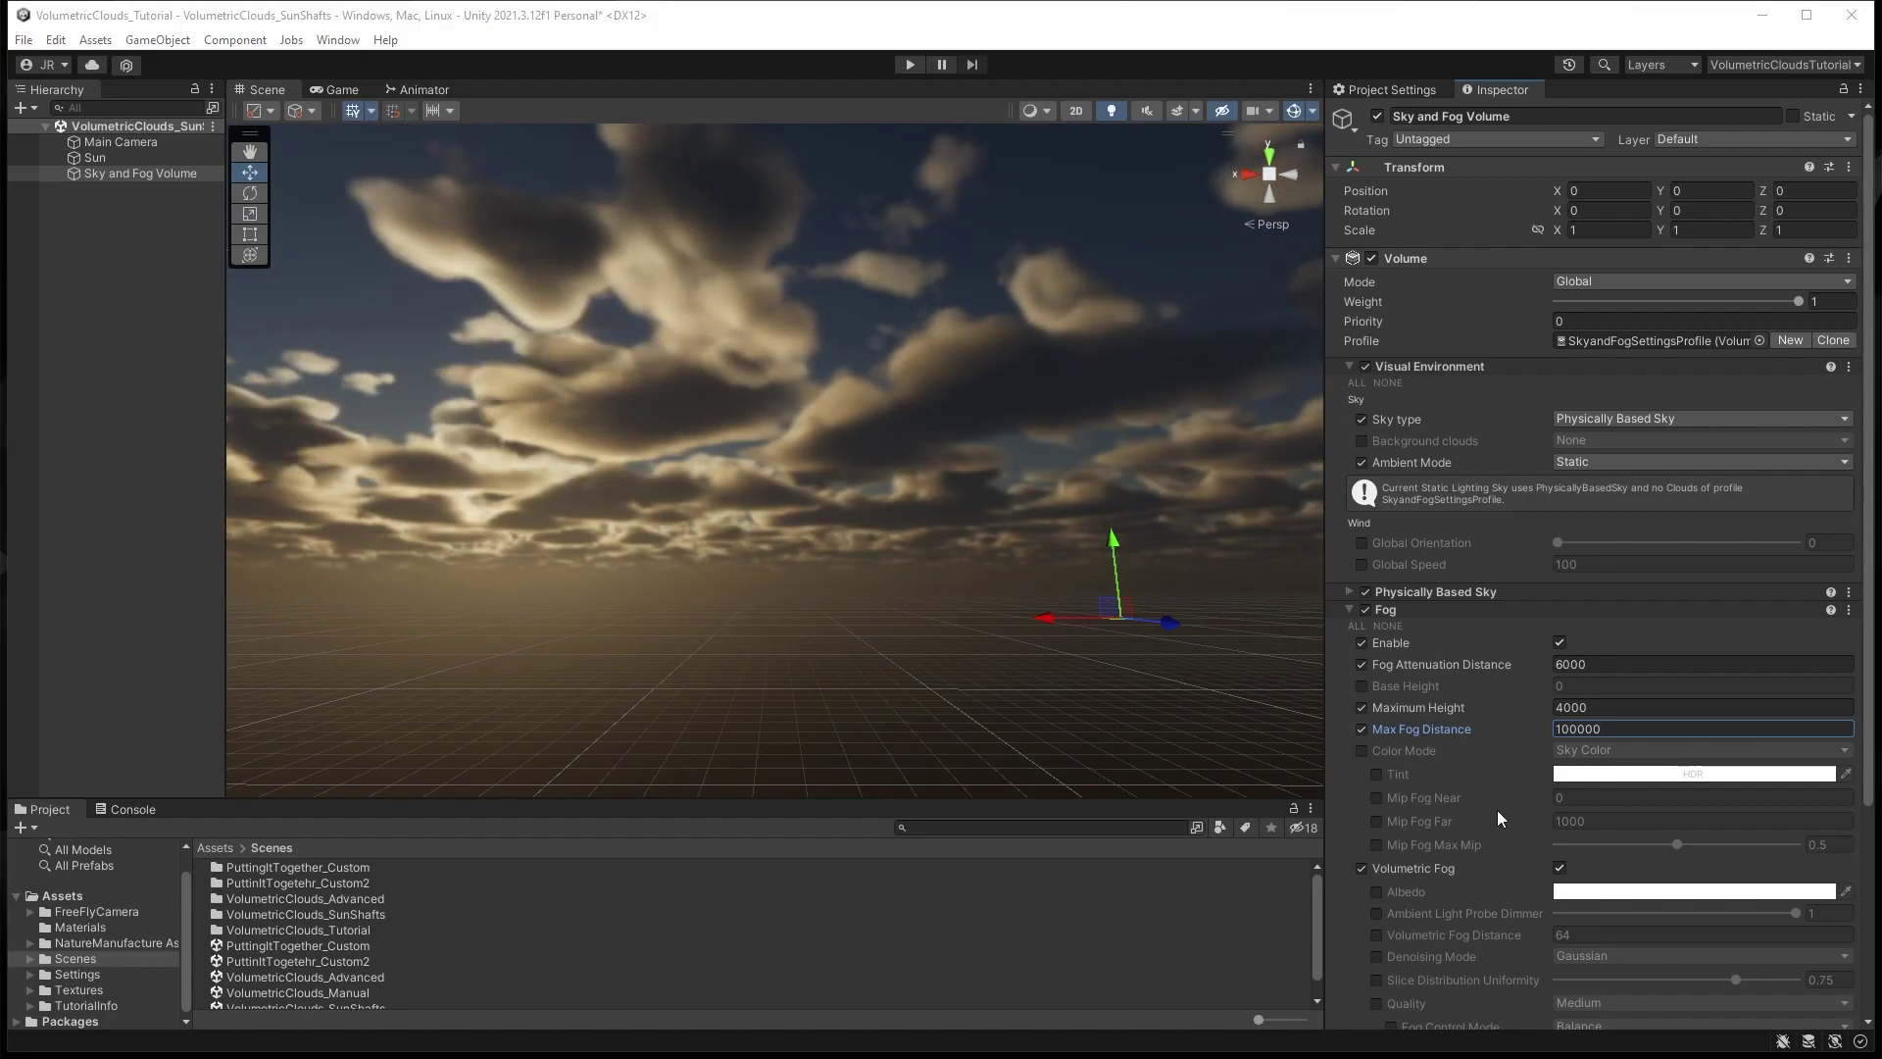
- Override the Volumetric Fog Distance with 100000
scroll(1492, 809, down, 4)
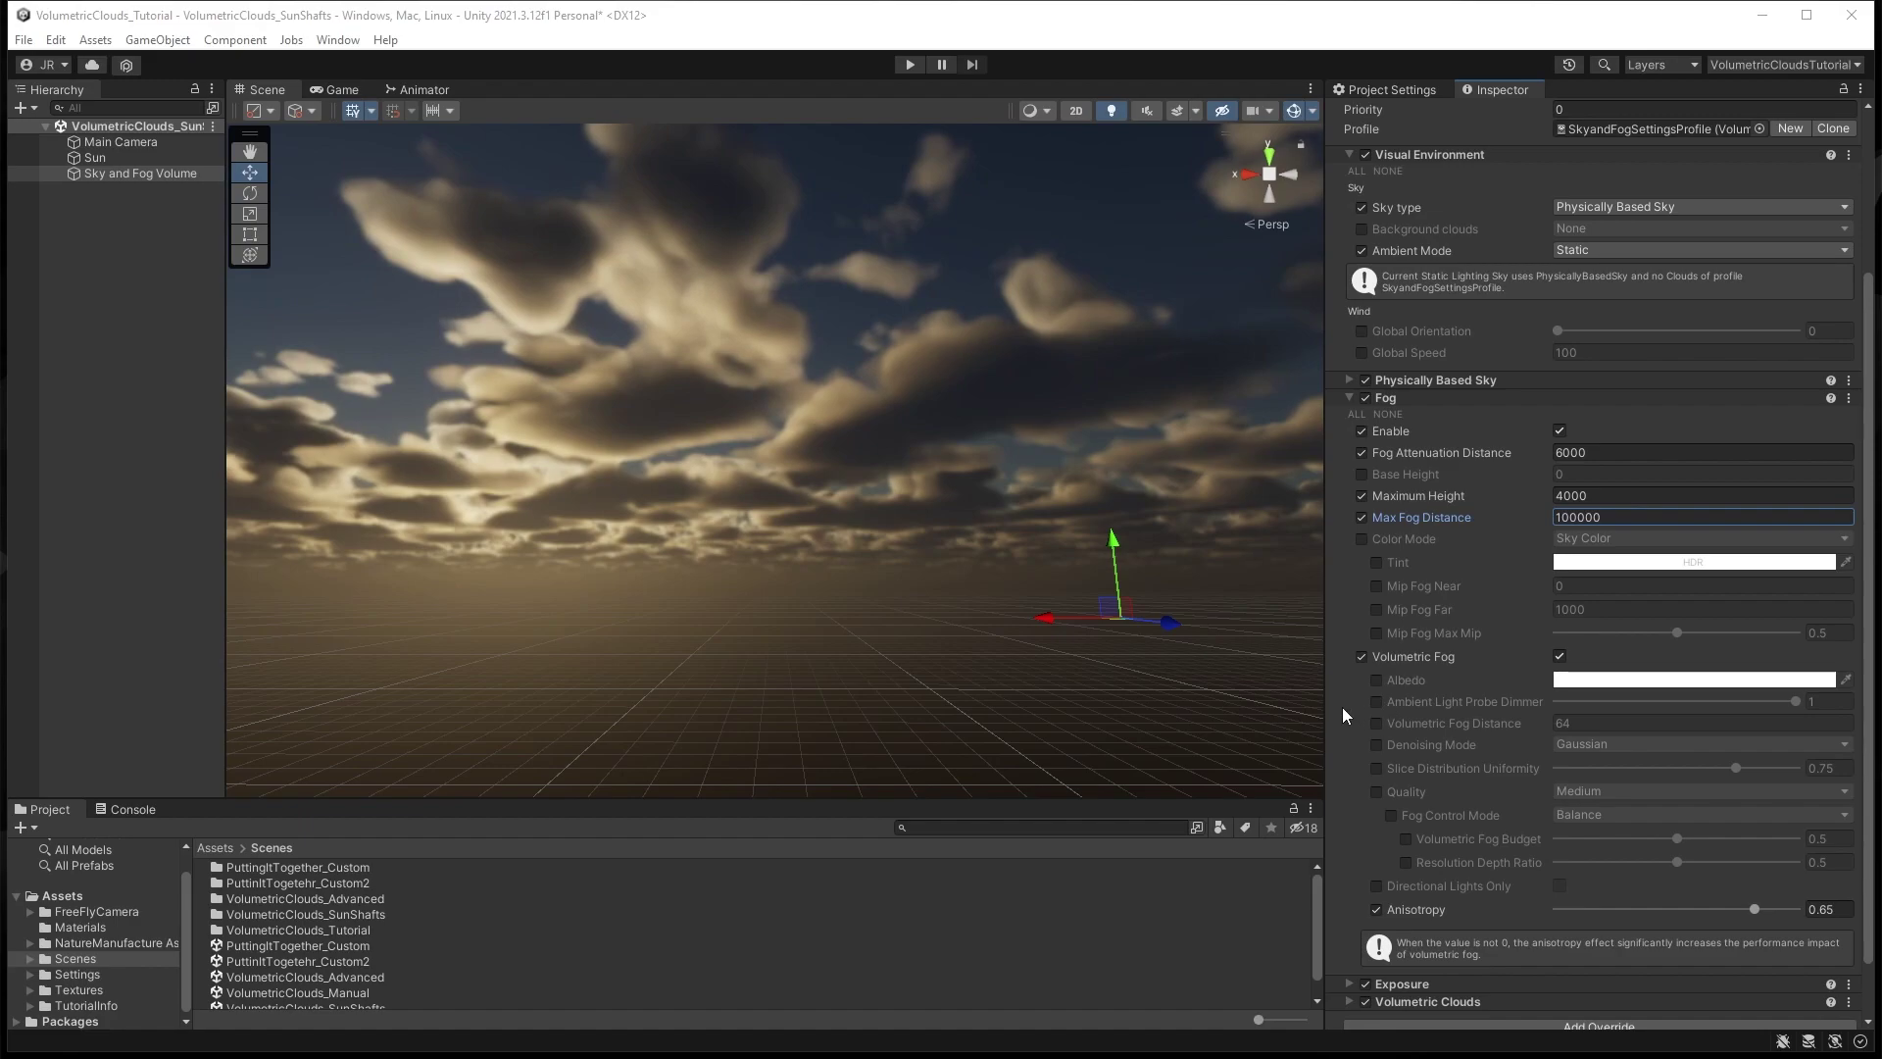
click(1377, 722)
click(1627, 725)
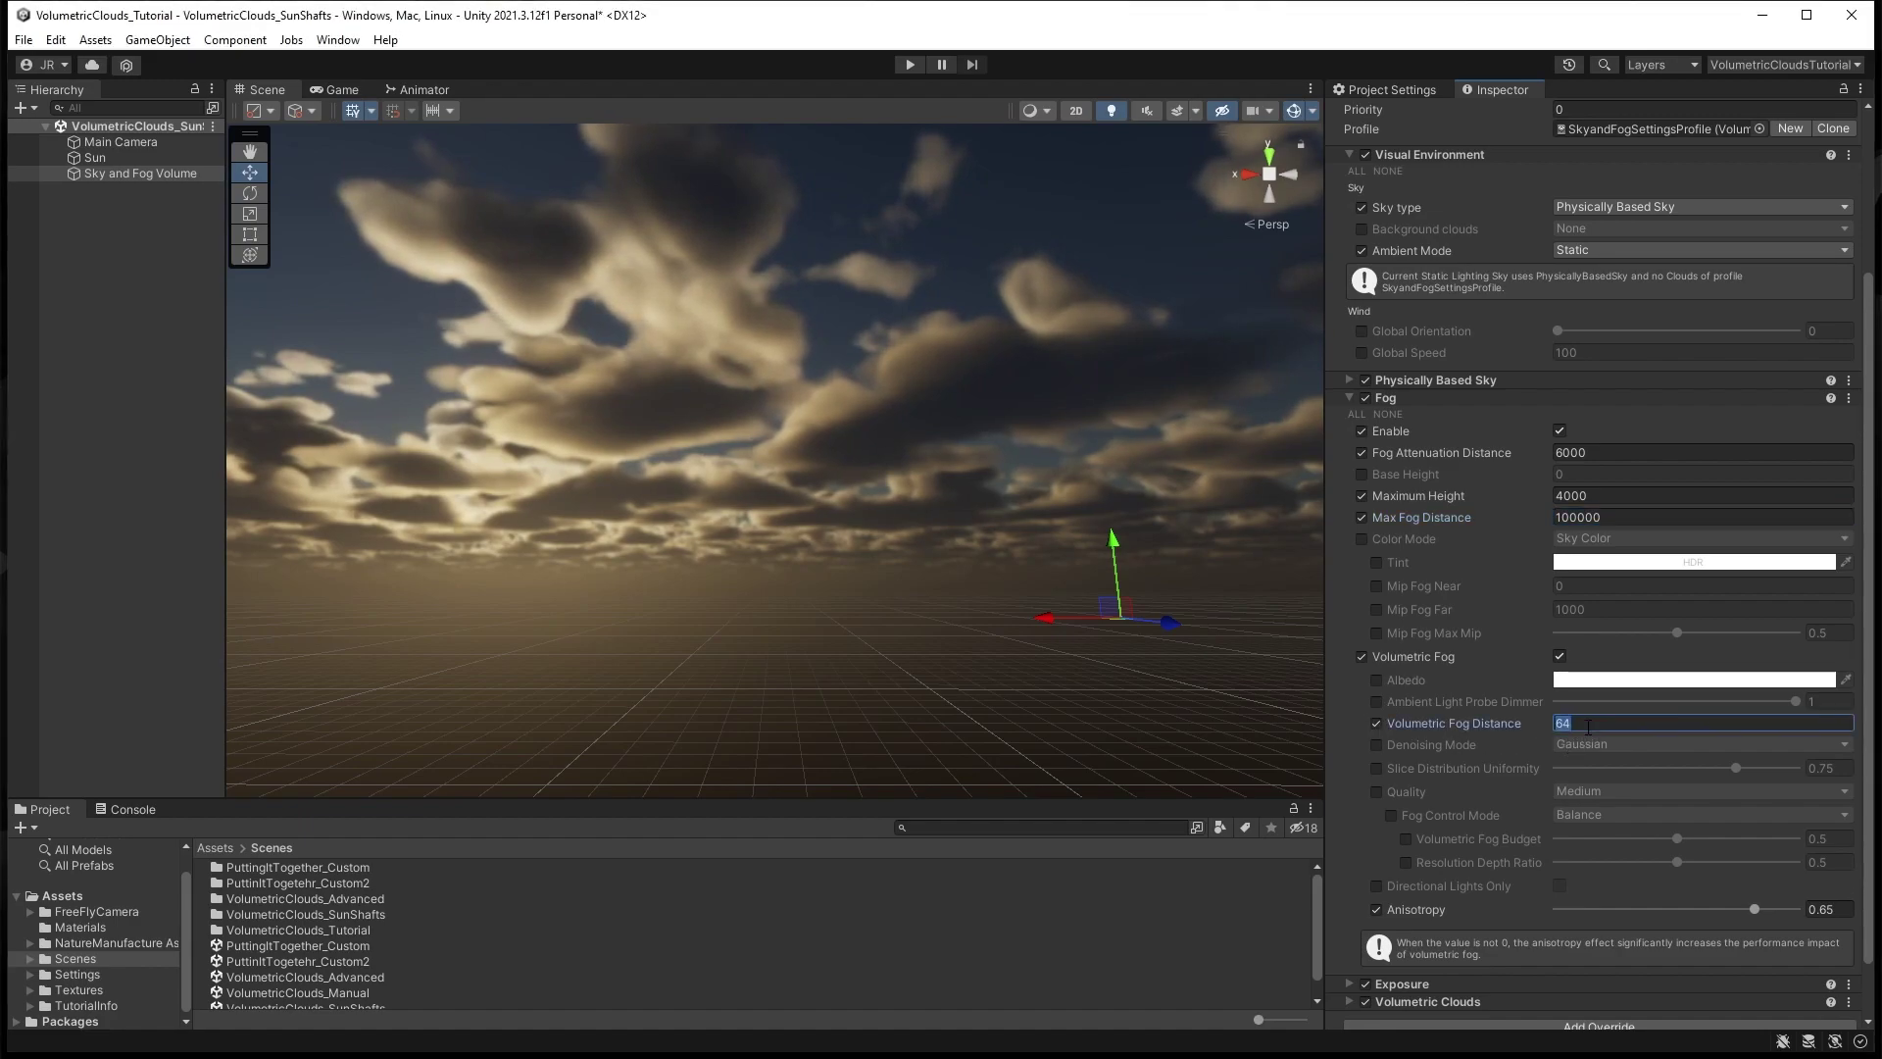
text(100000)
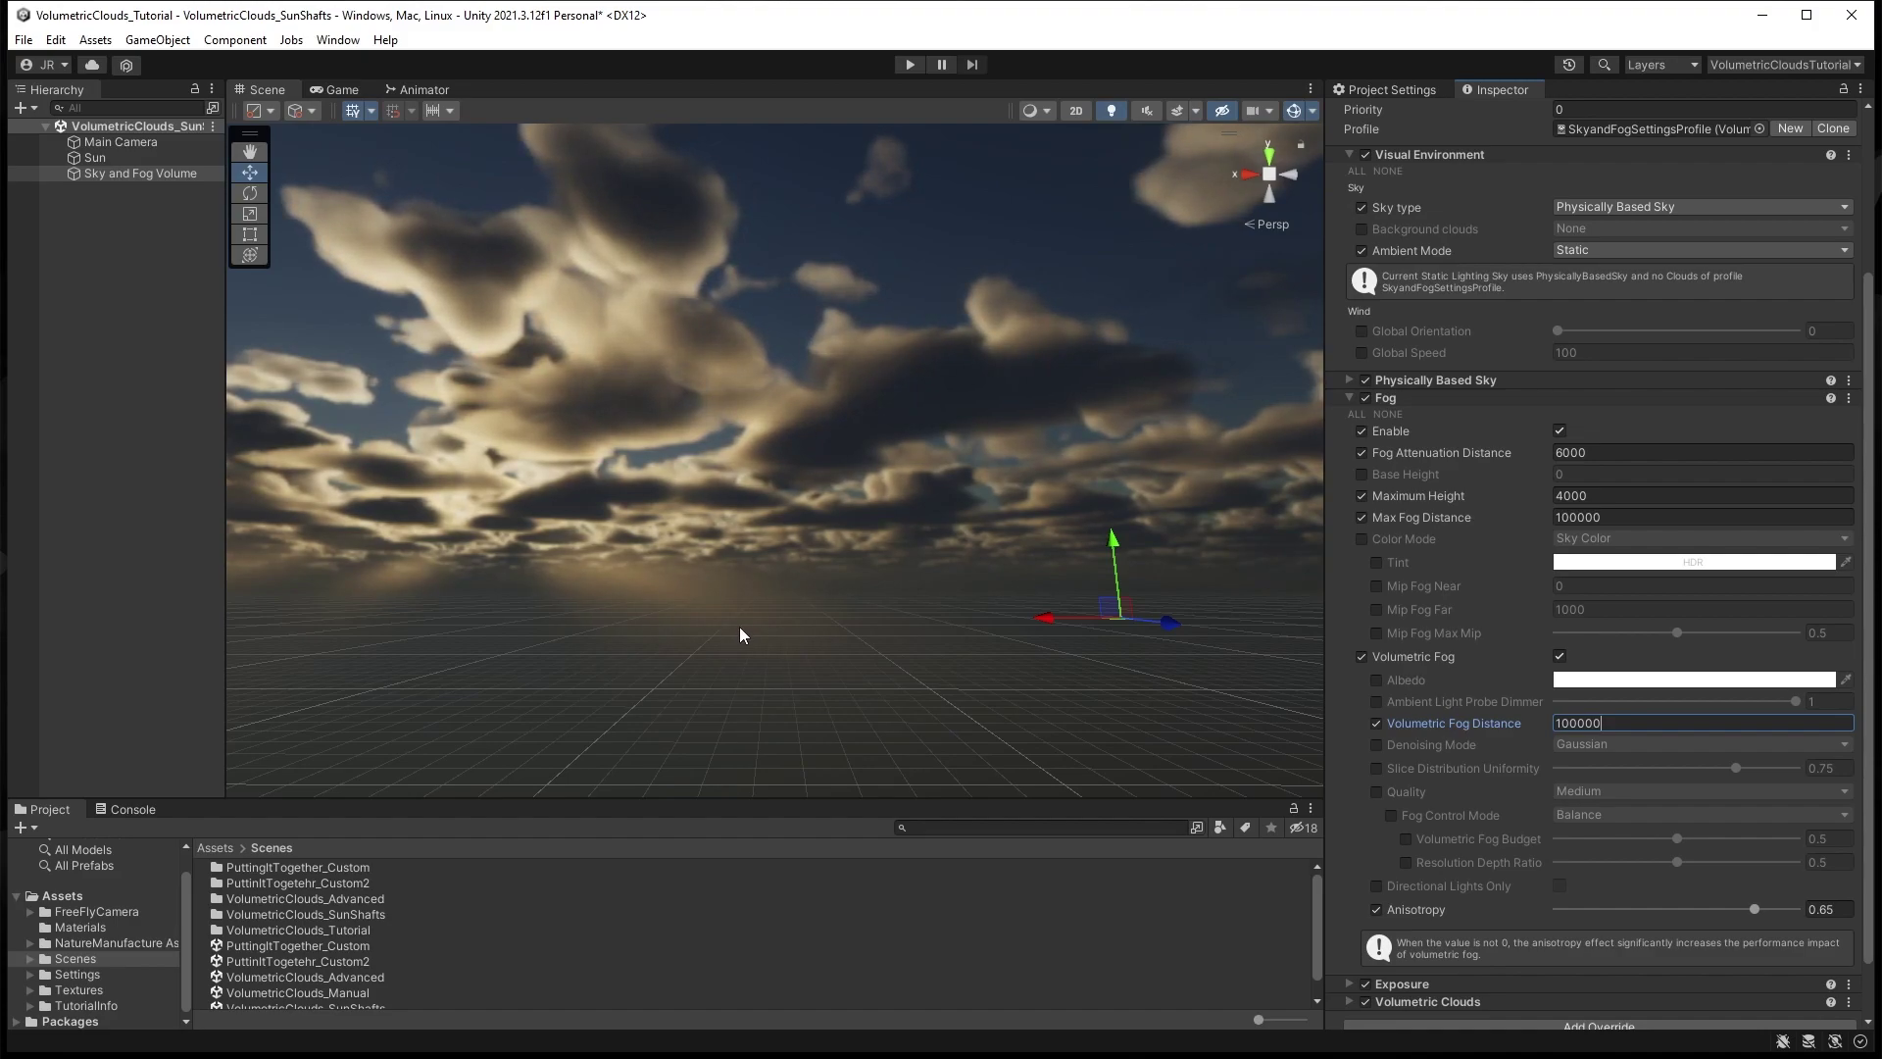
- Override the volumetric fog's Ambient Light Probe Dimmer with 0.5
click(1375, 702)
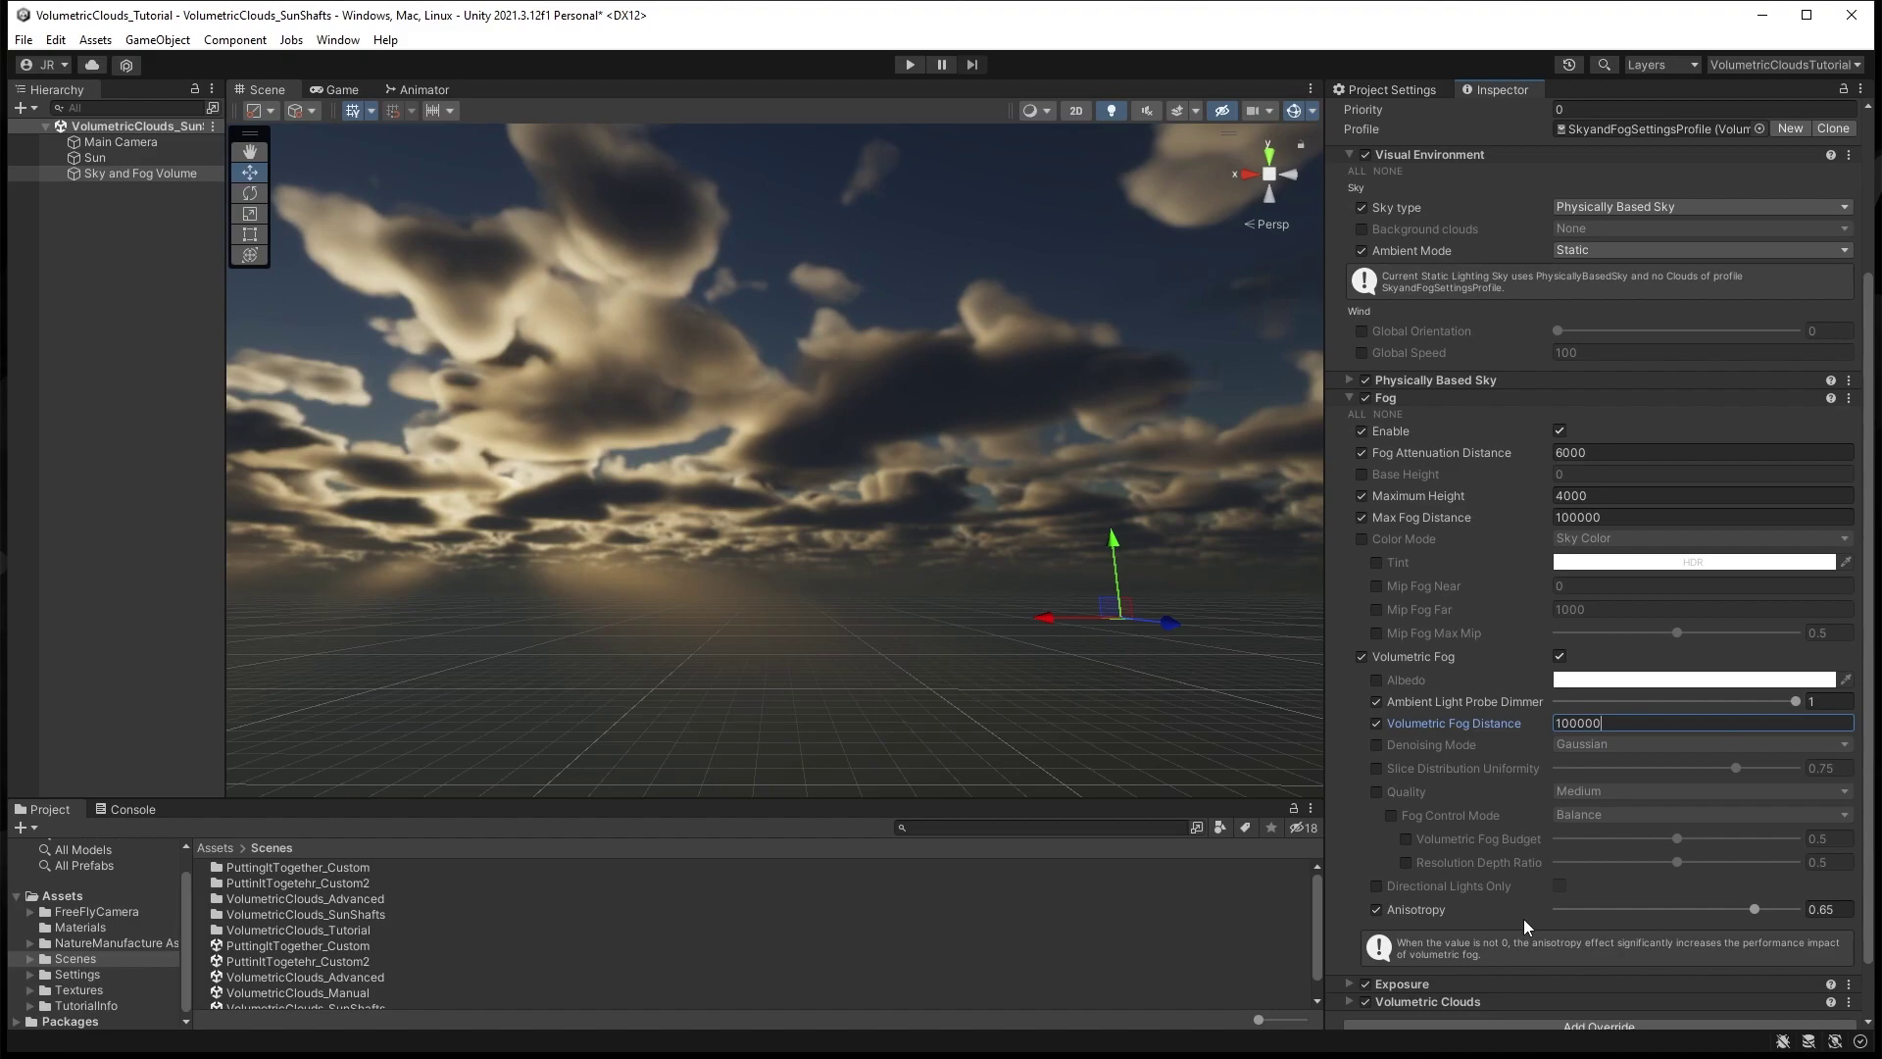
click(114, 156)
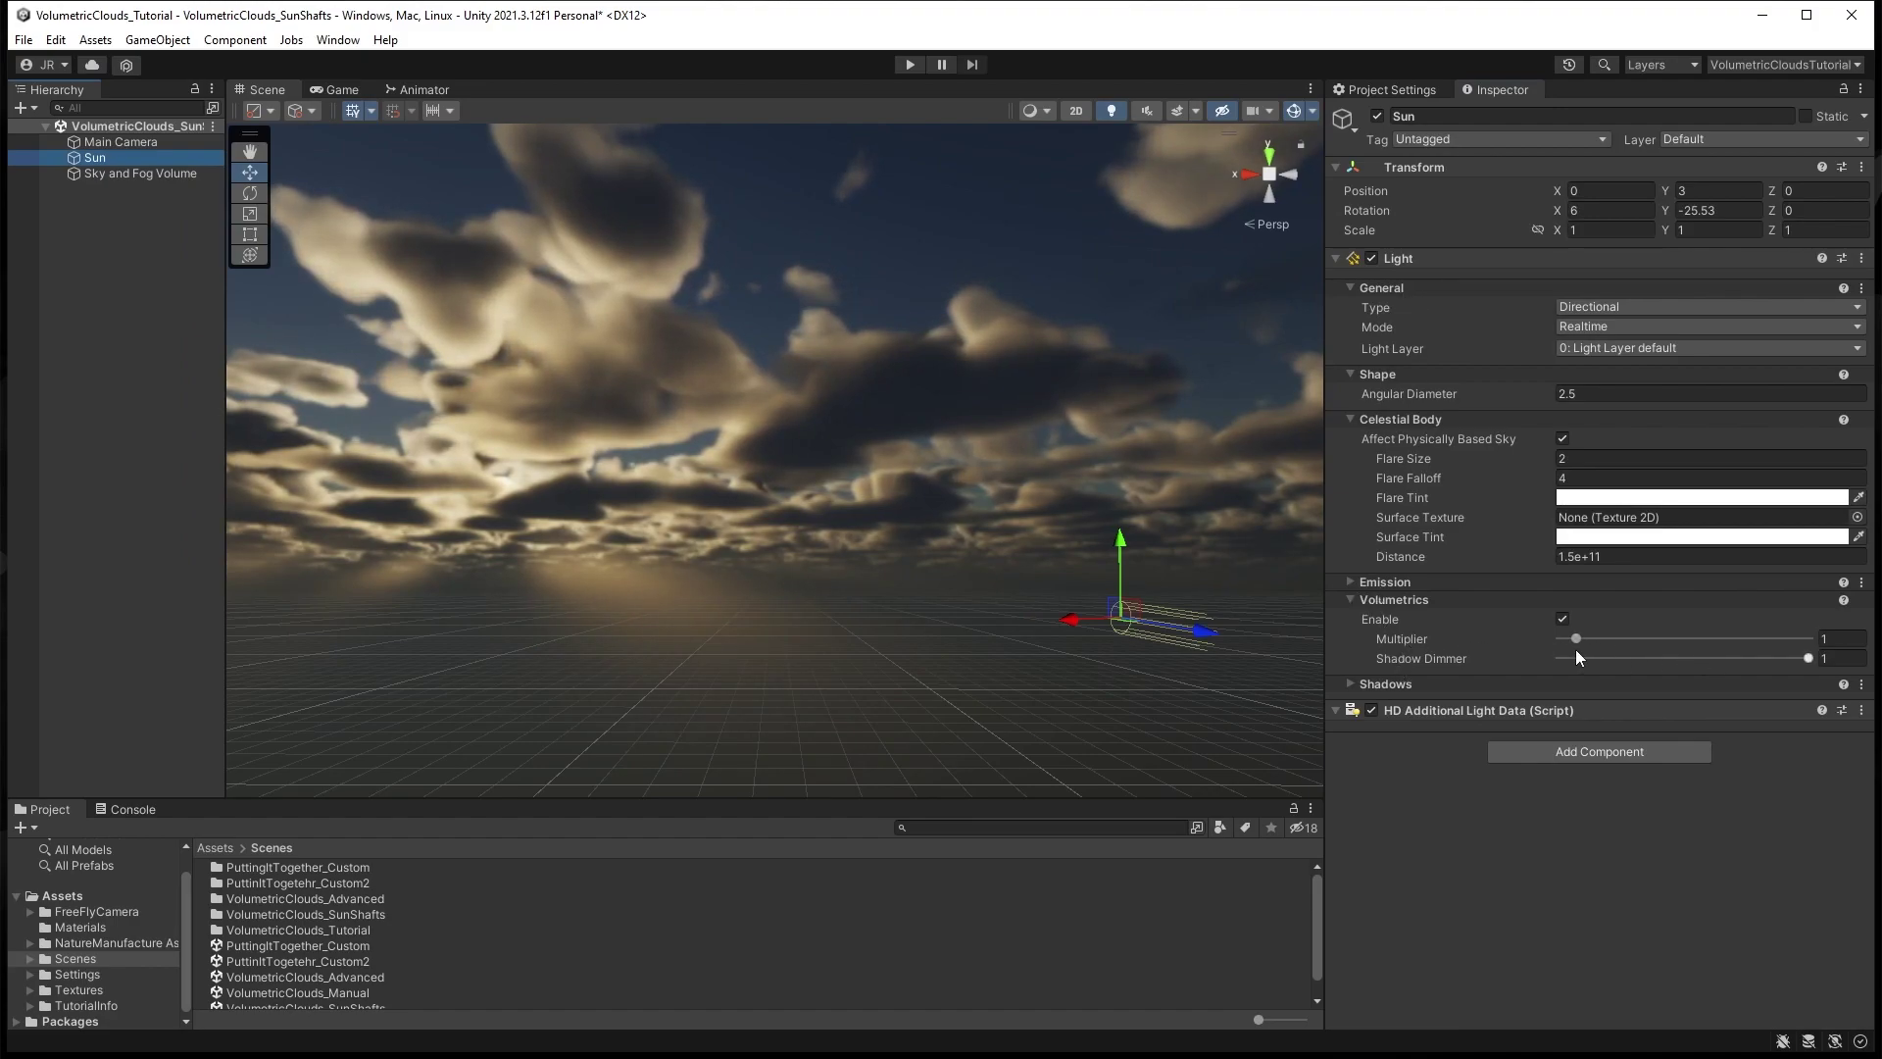
click(135, 174)
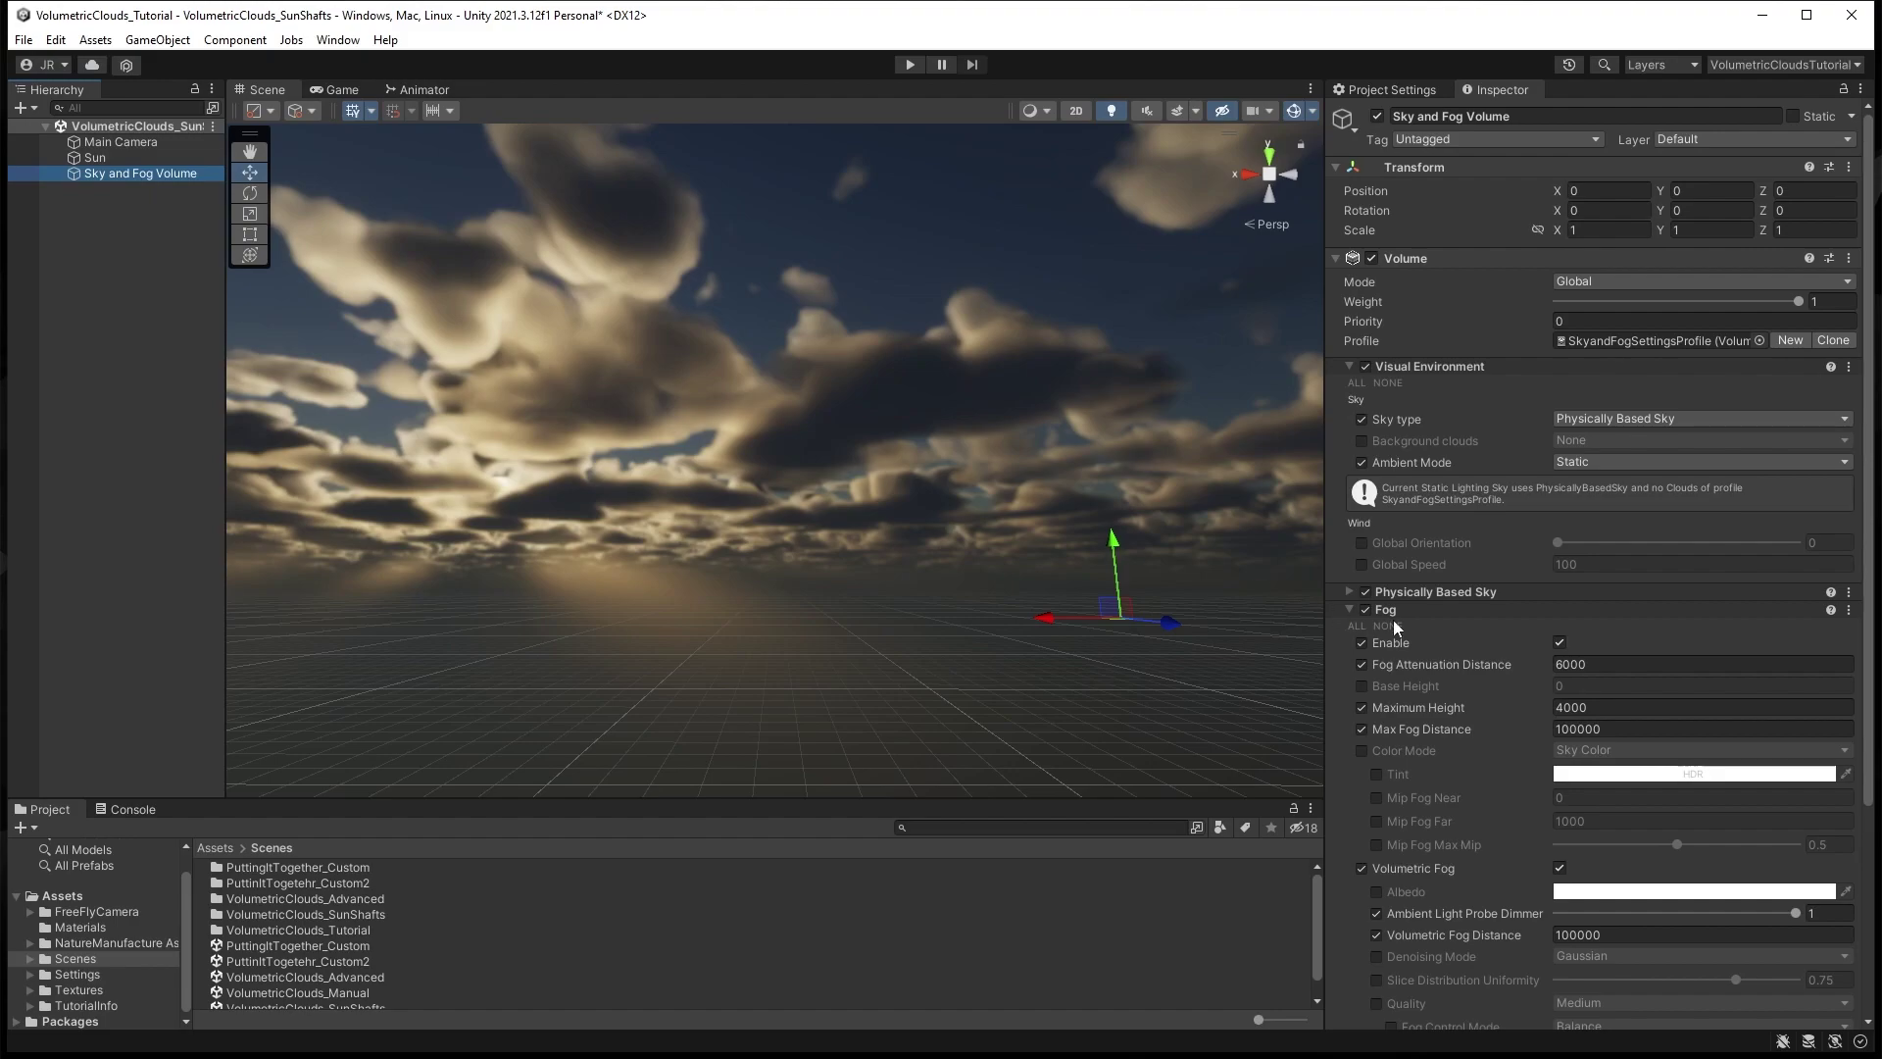
scroll(1514, 826, down, 2)
scroll(1513, 827, down, 3)
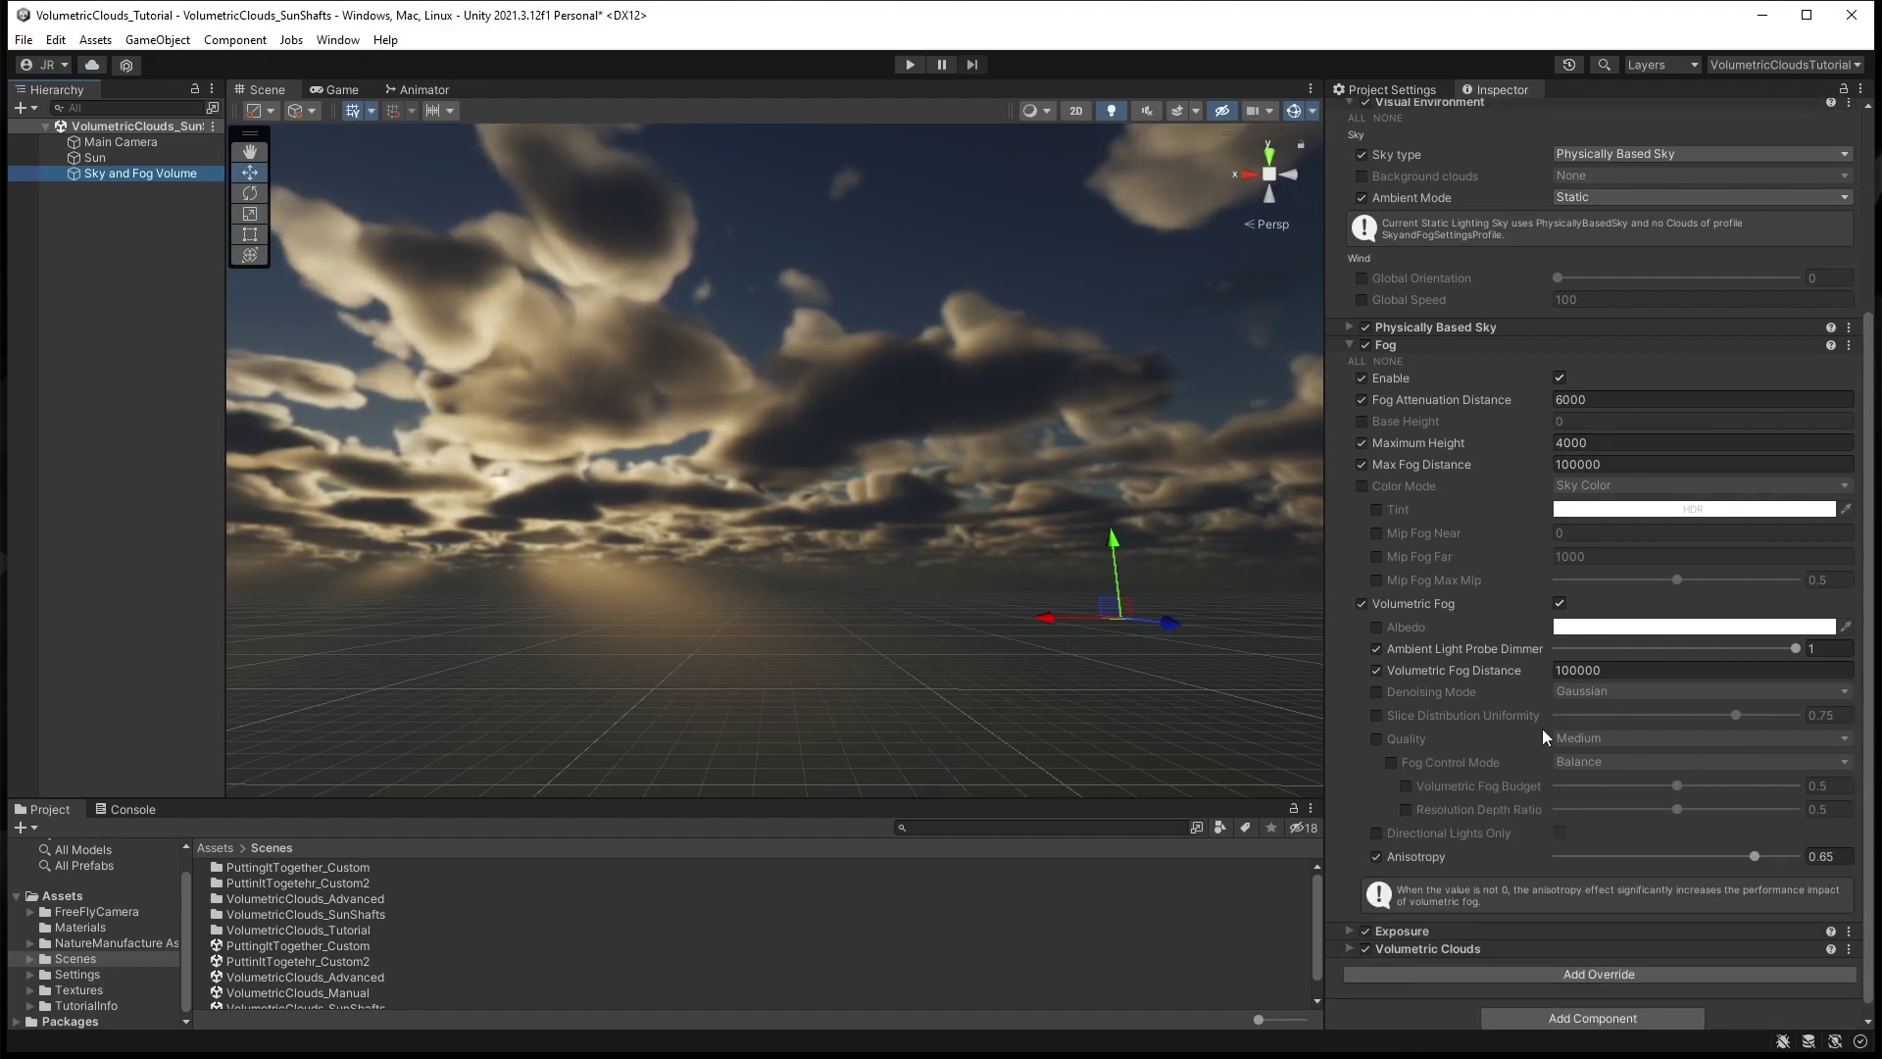
click(1829, 648)
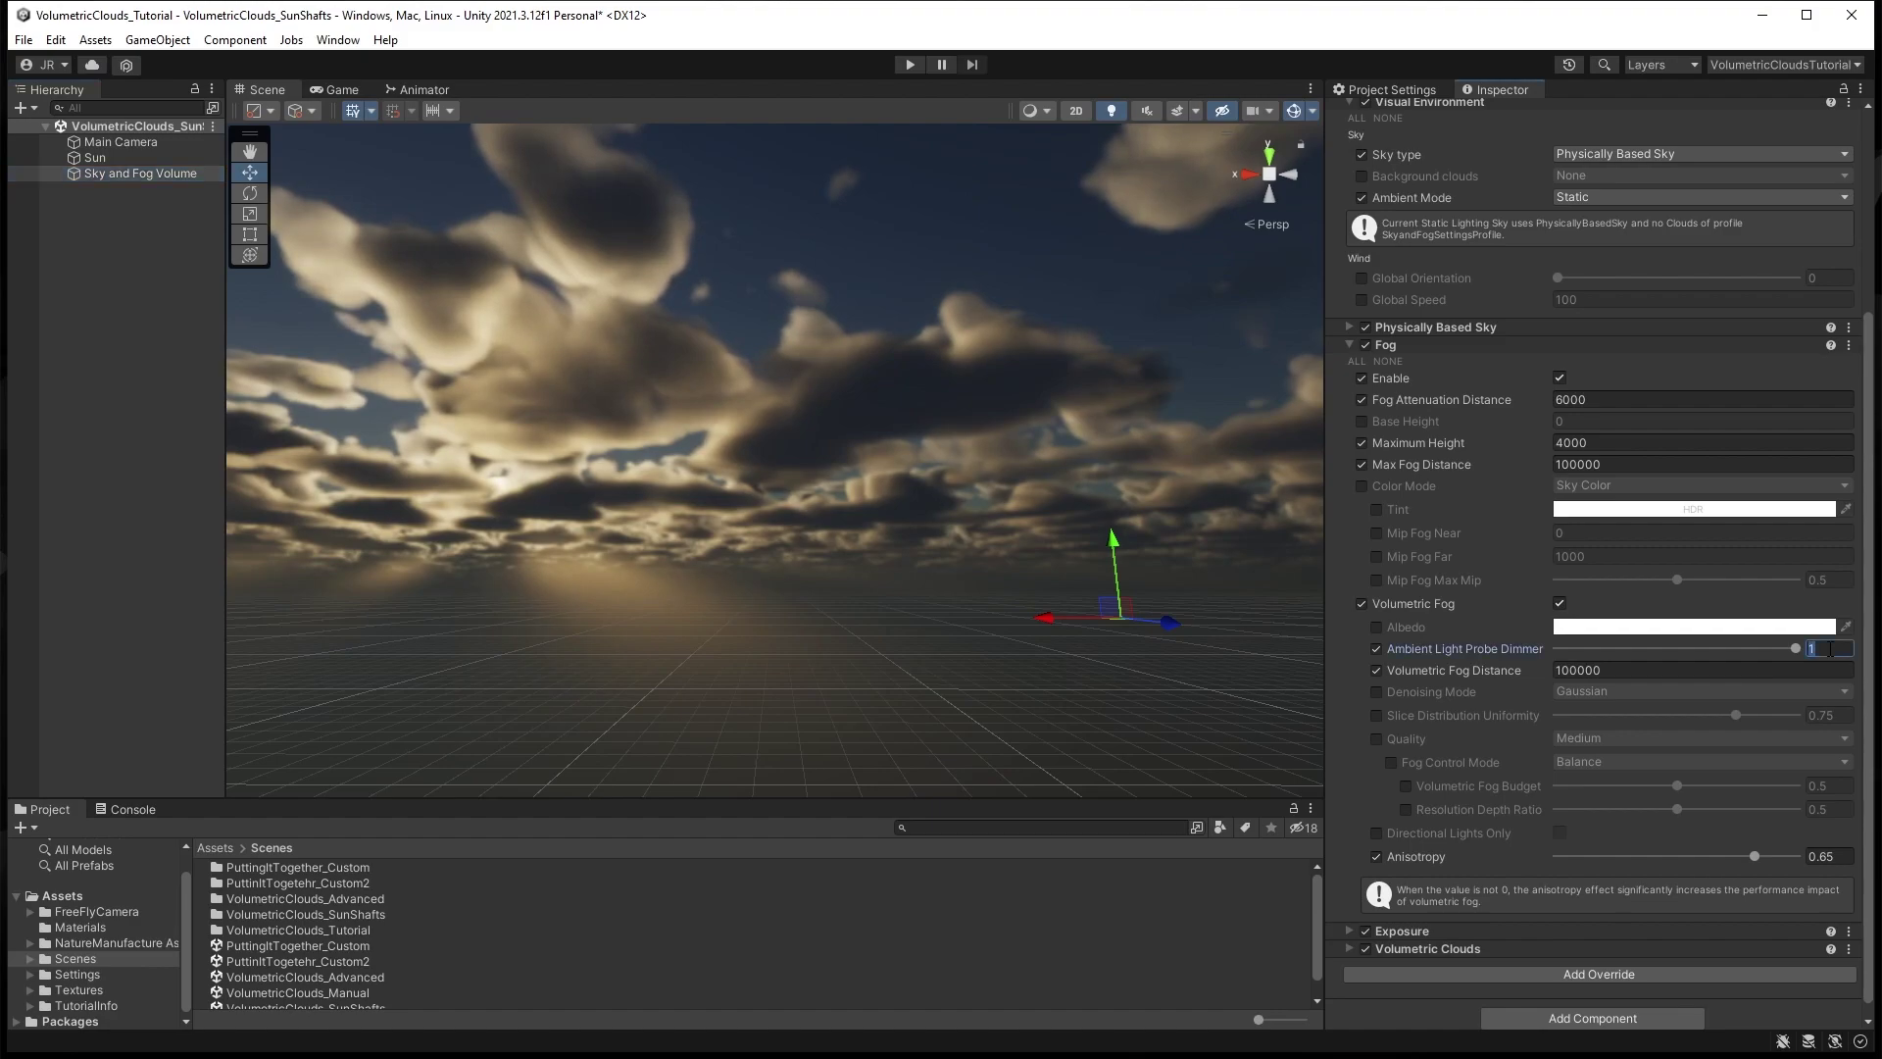
text(0.5)
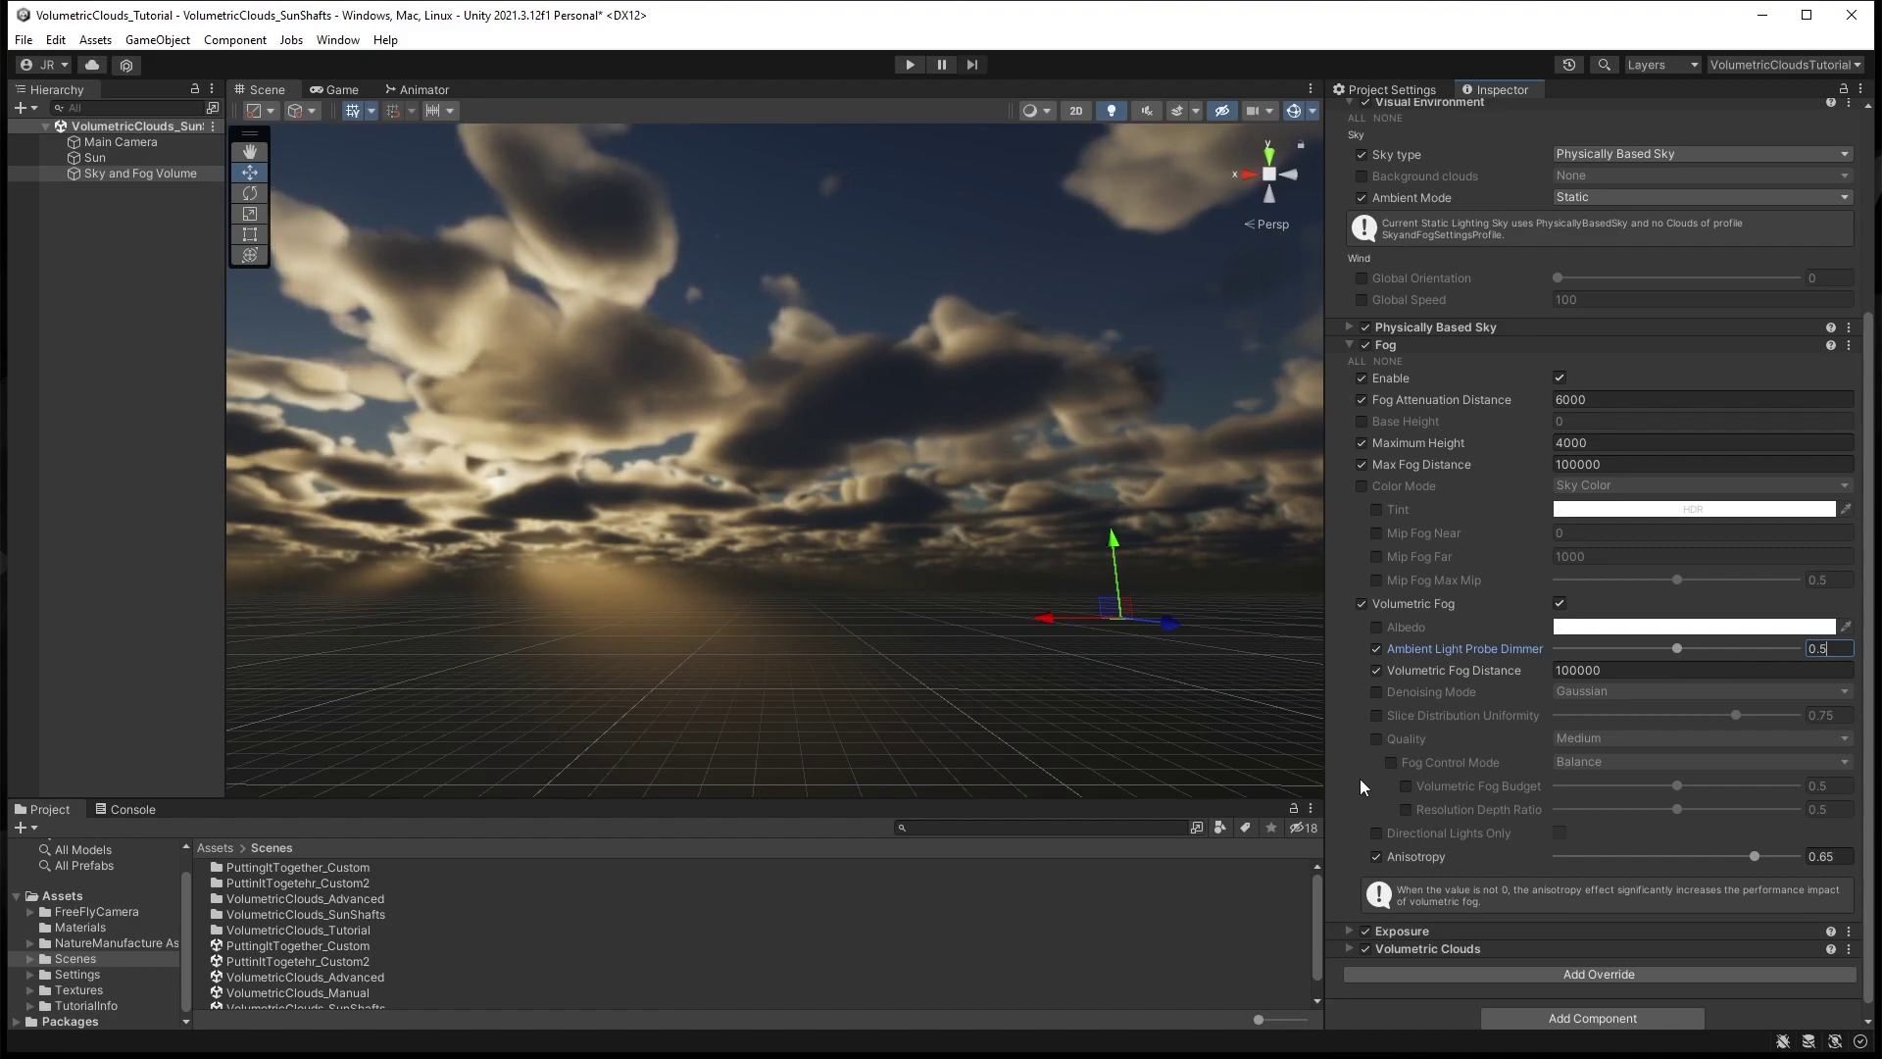
- Set the volumetric fog's Anisotropy to 0.5
click(1843, 855)
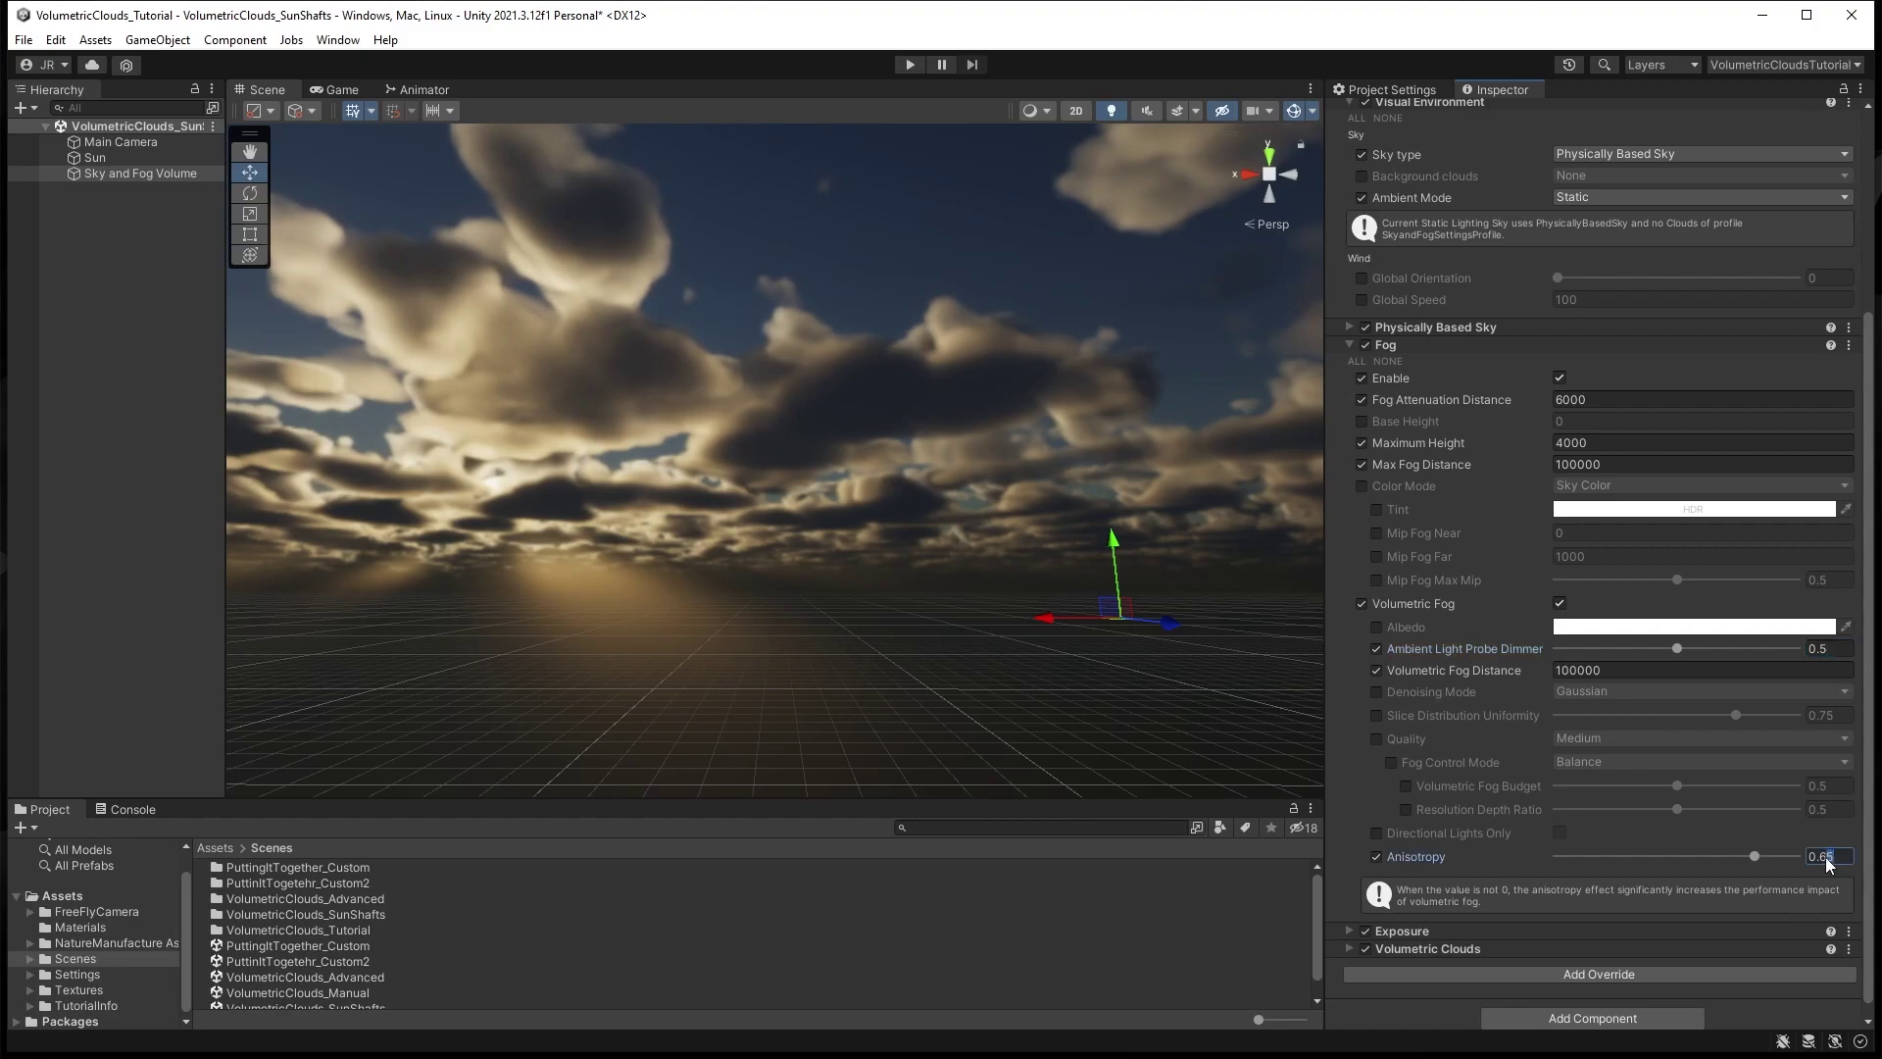
drag(1843, 856, 1821, 855)
text(5)
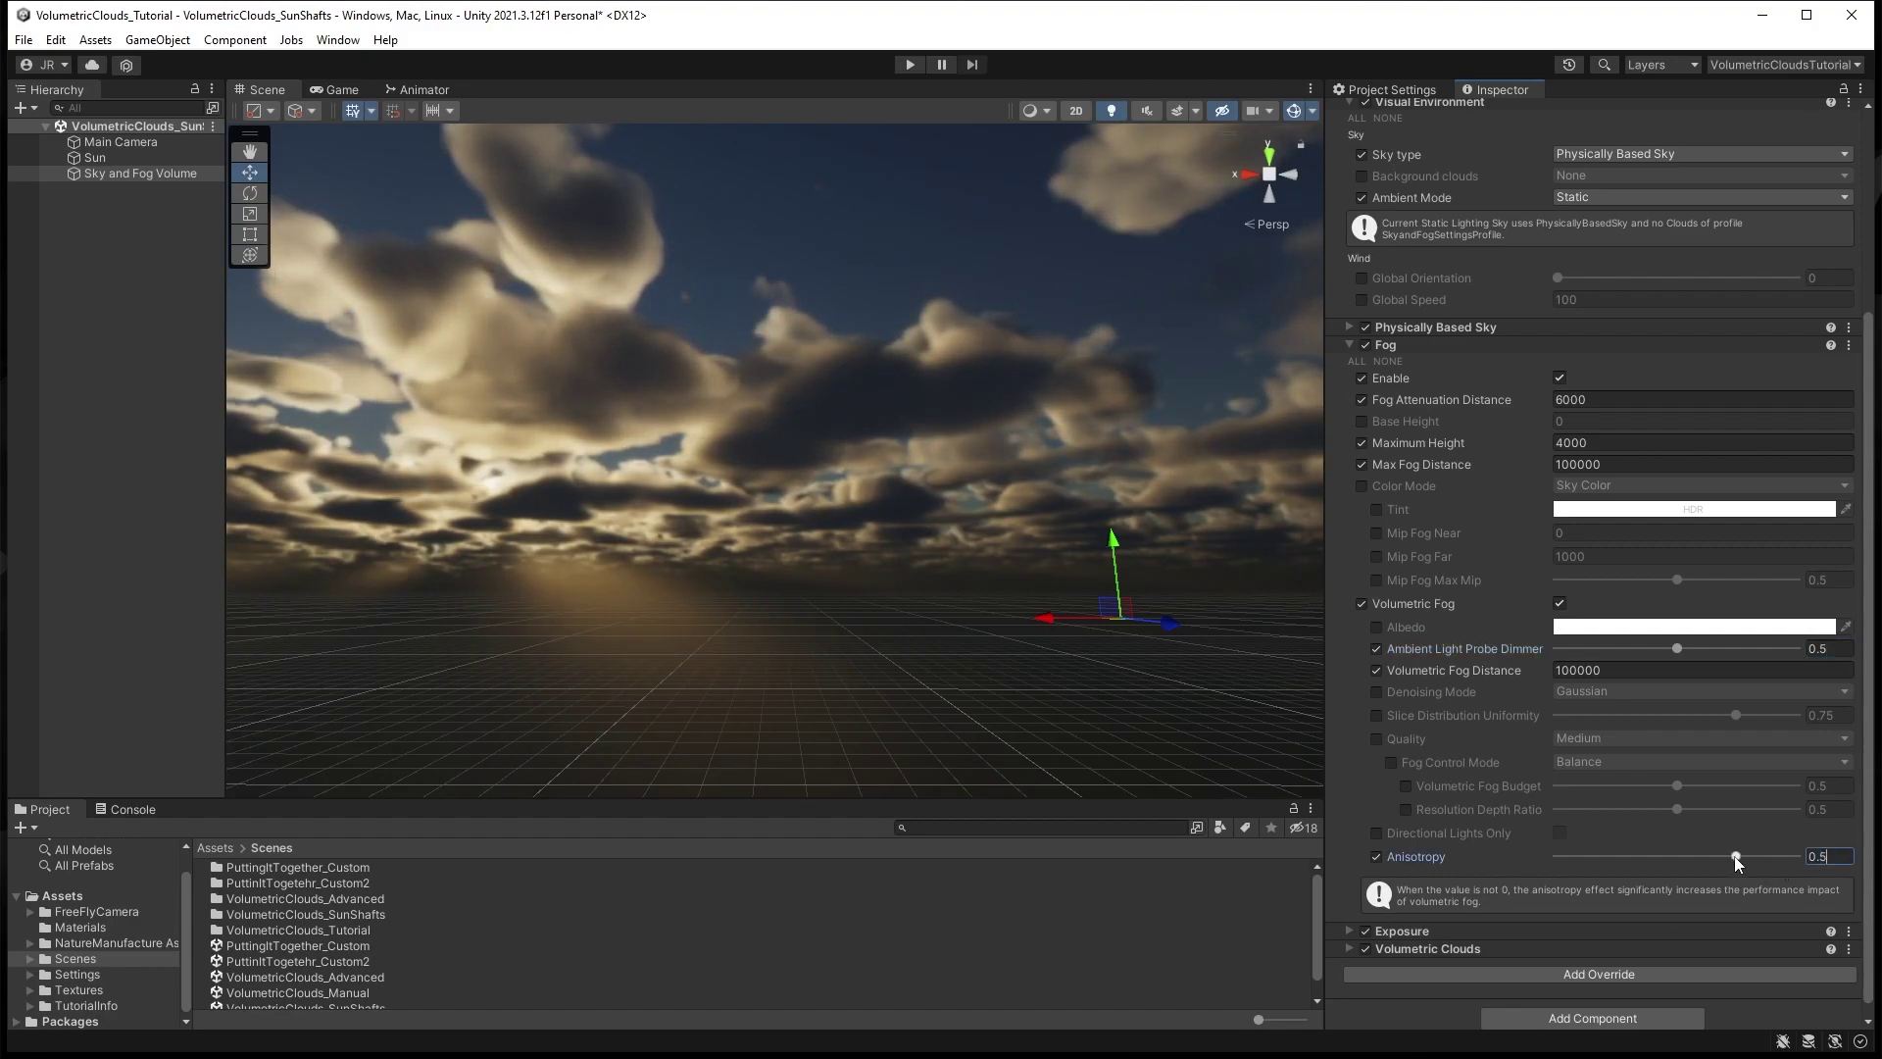
mouse_move(1736, 856)
mouse_down()
mouse_move(1697, 856)
mouse_move(1719, 858)
mouse_up()
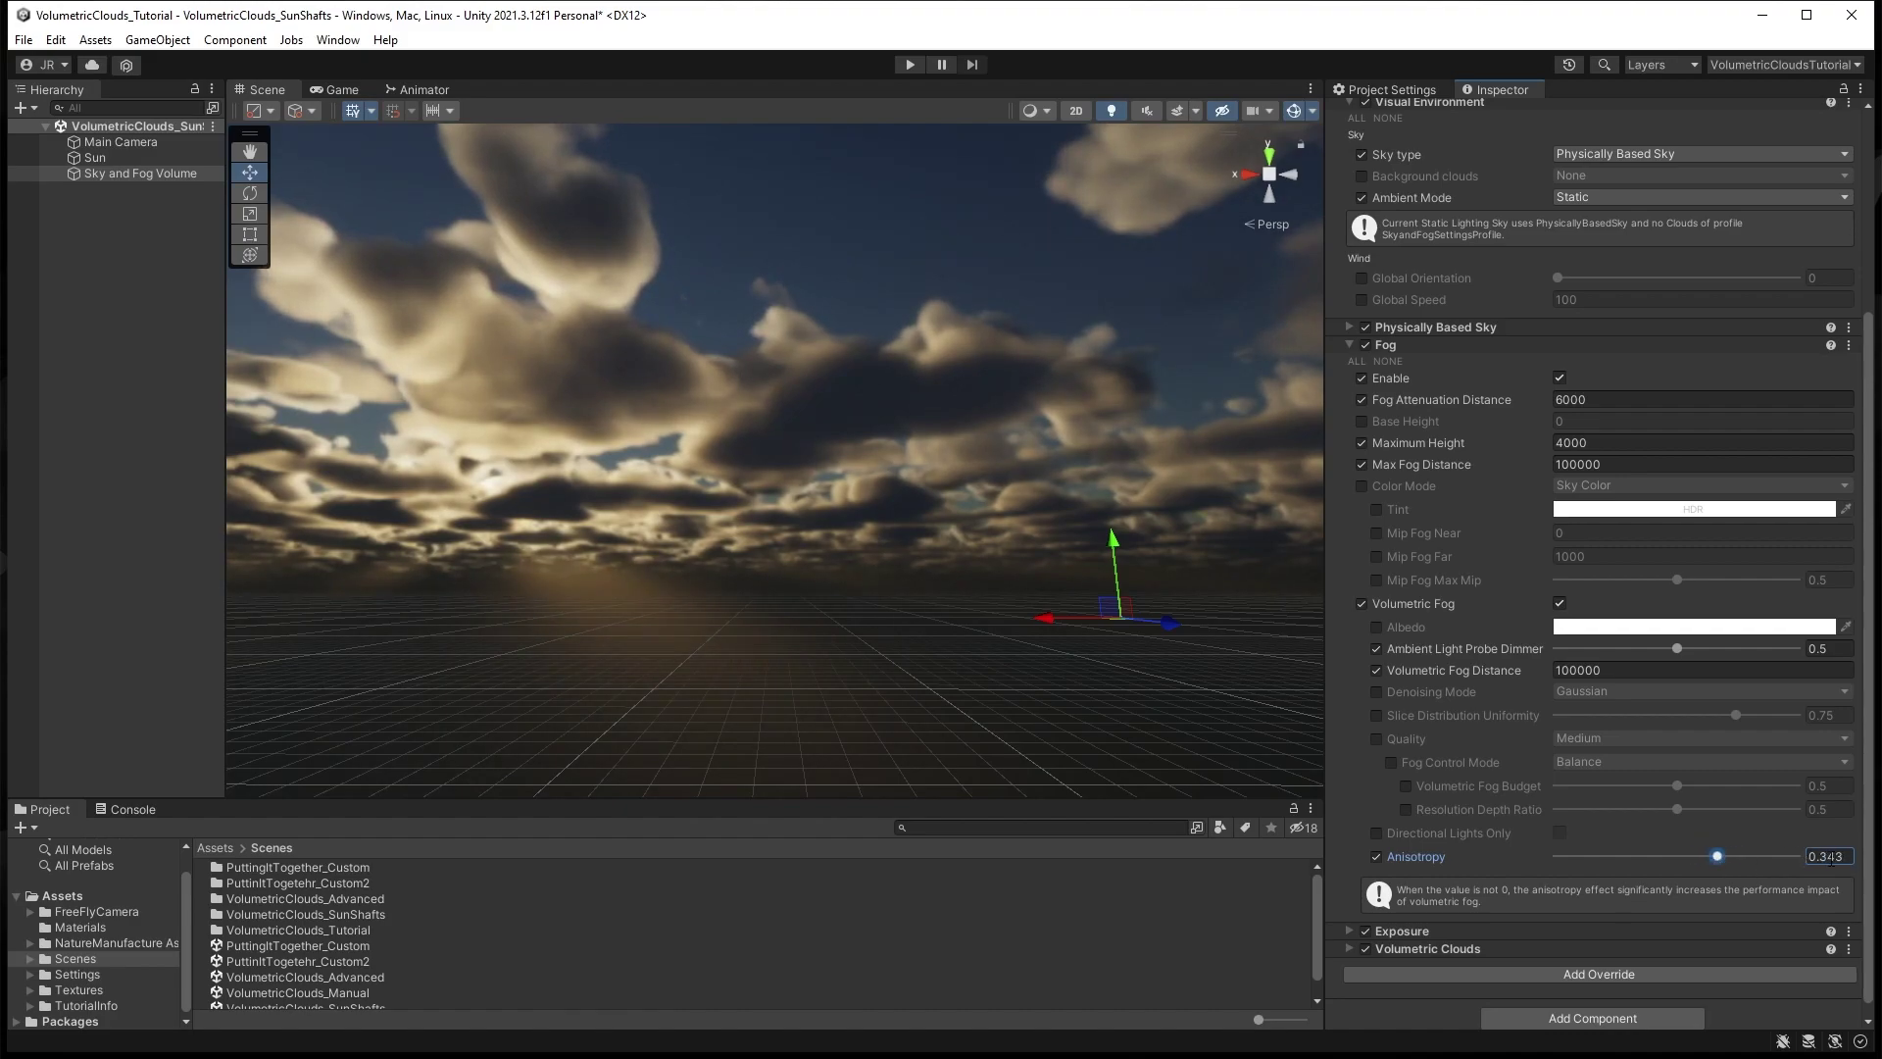
drag(1845, 856, 1822, 856)
text(5)
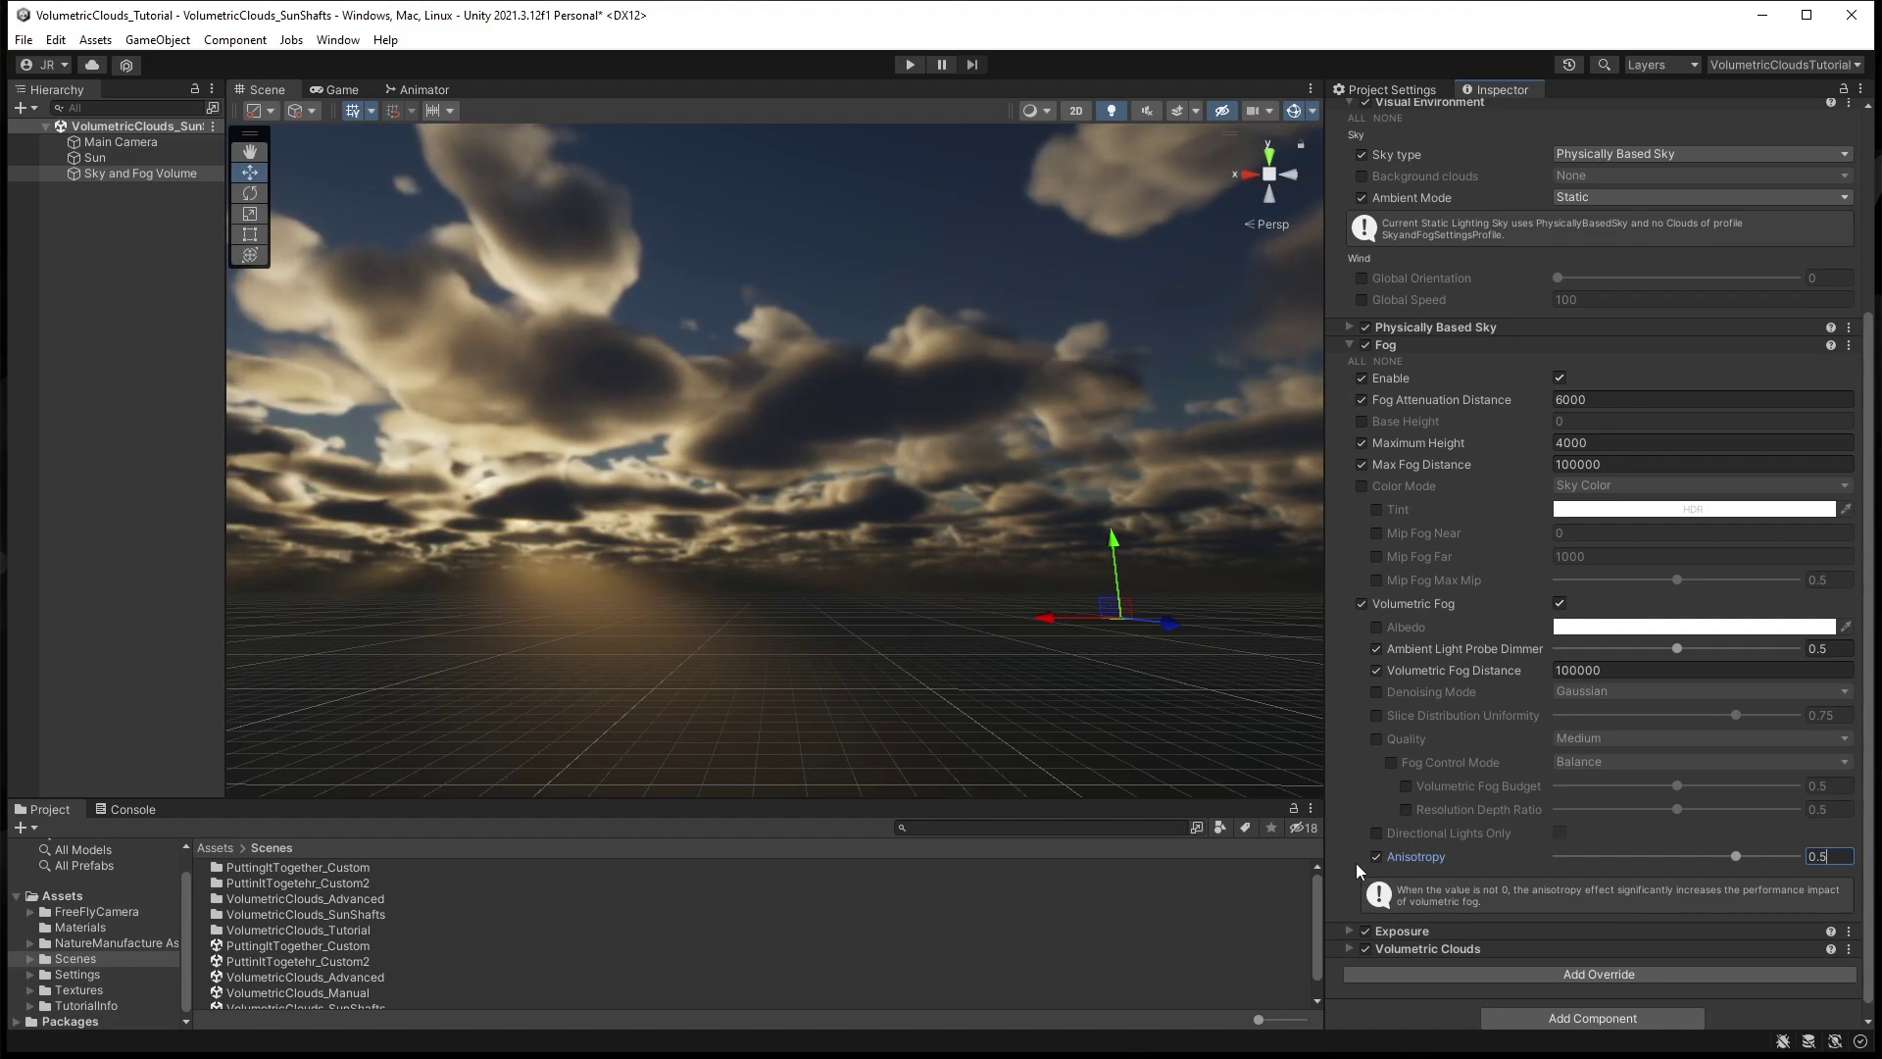
- Set the Sun light's Volumetrics Multiplier to 5
click(110, 157)
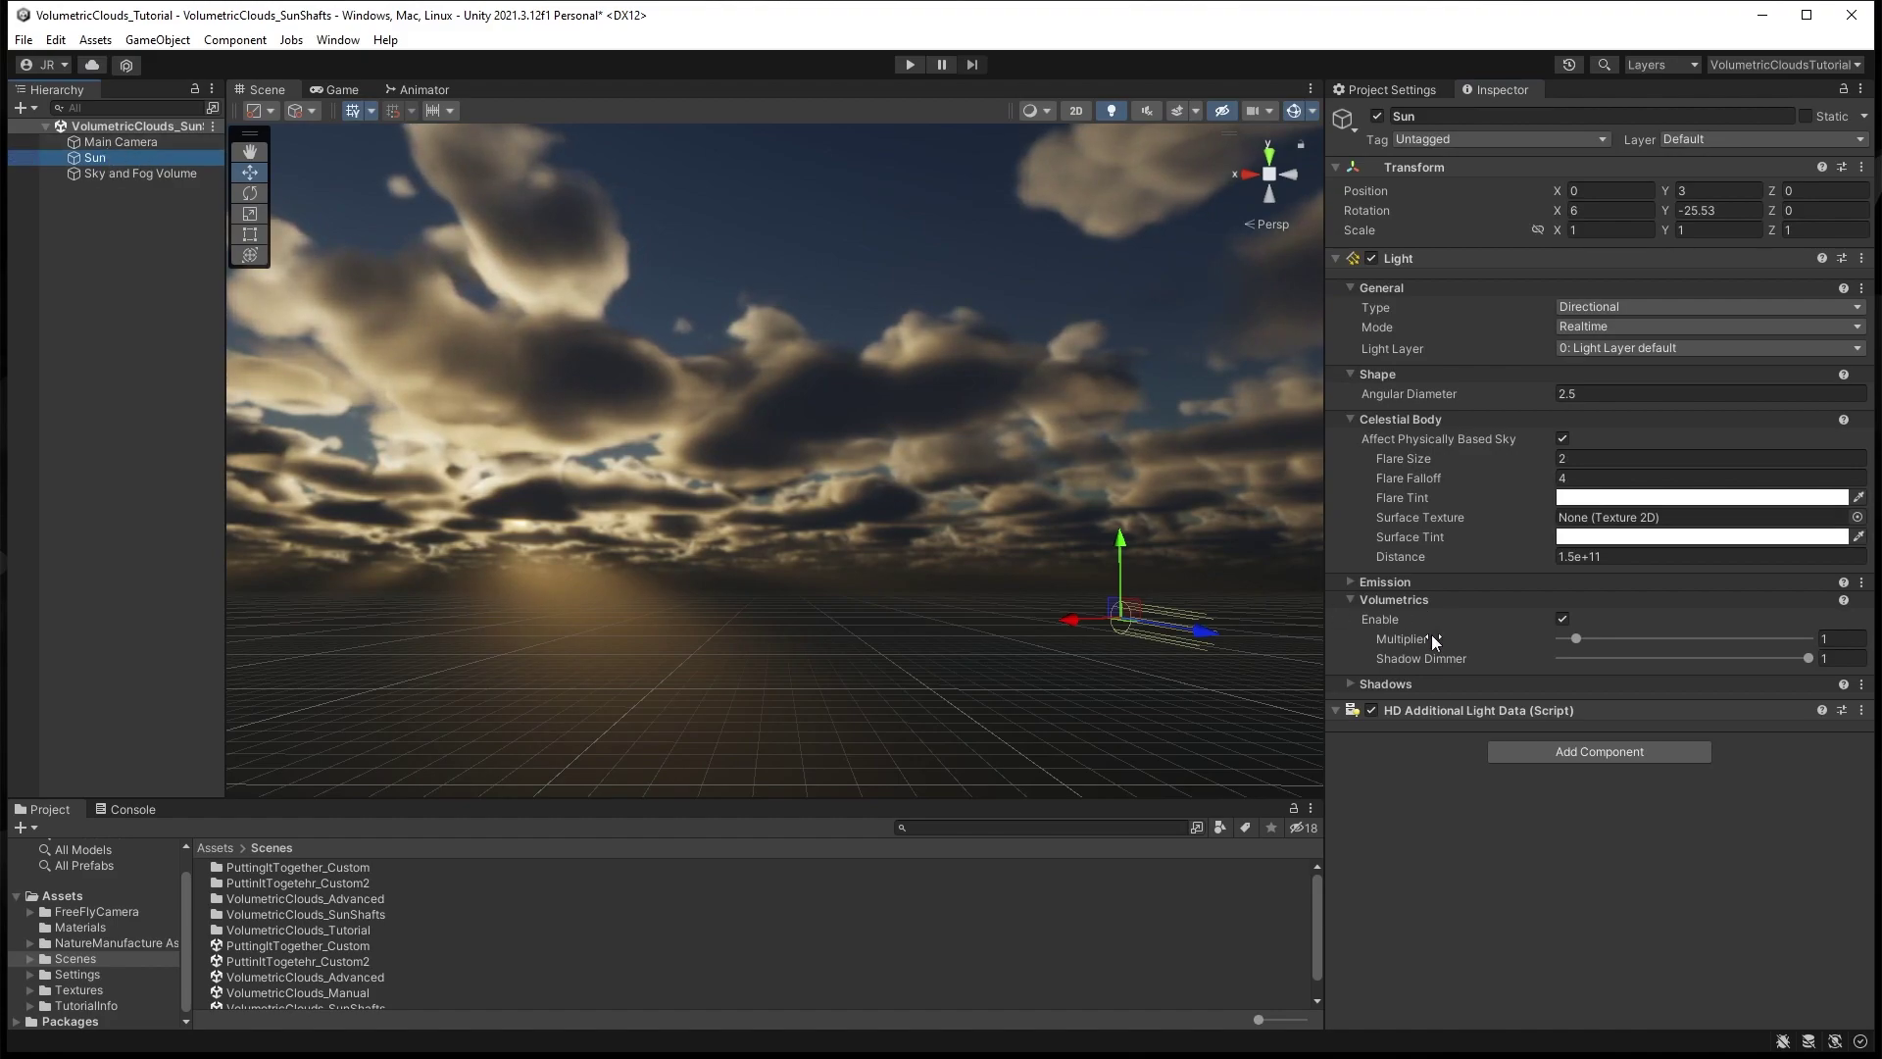
click(1849, 637)
text(5)
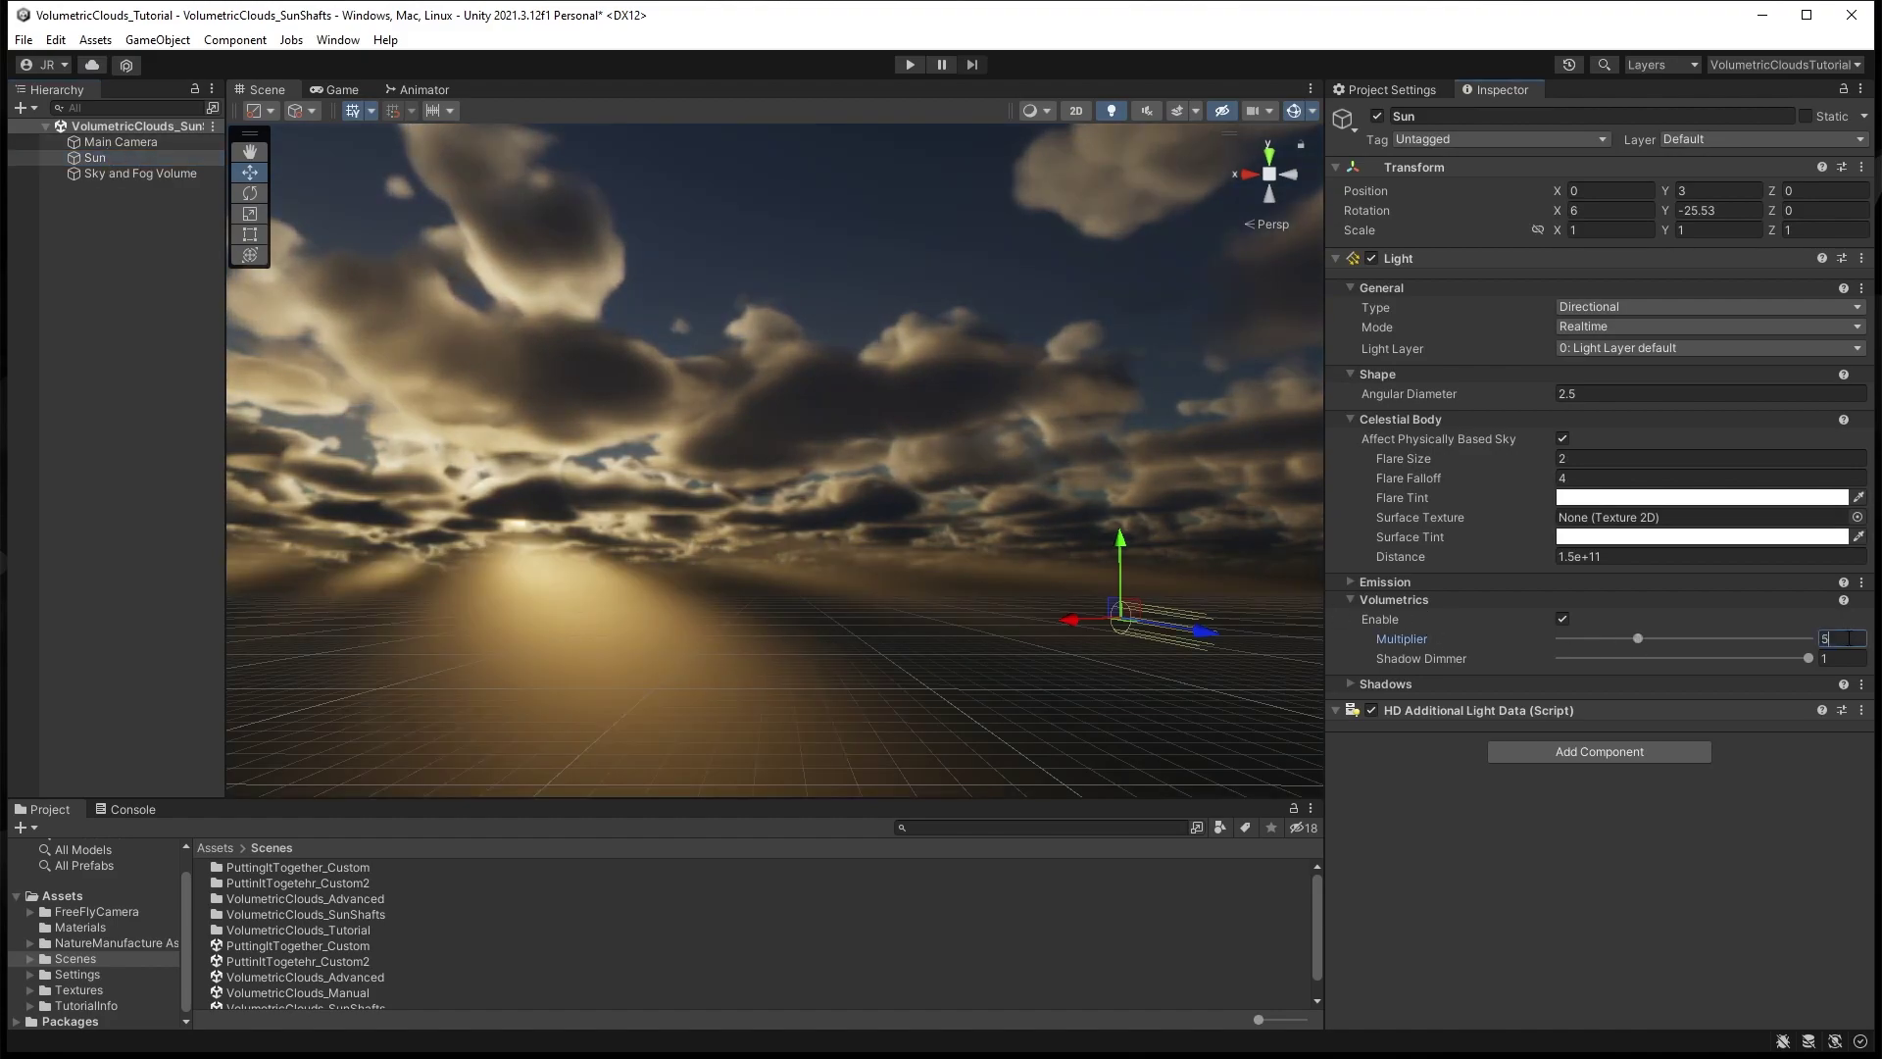
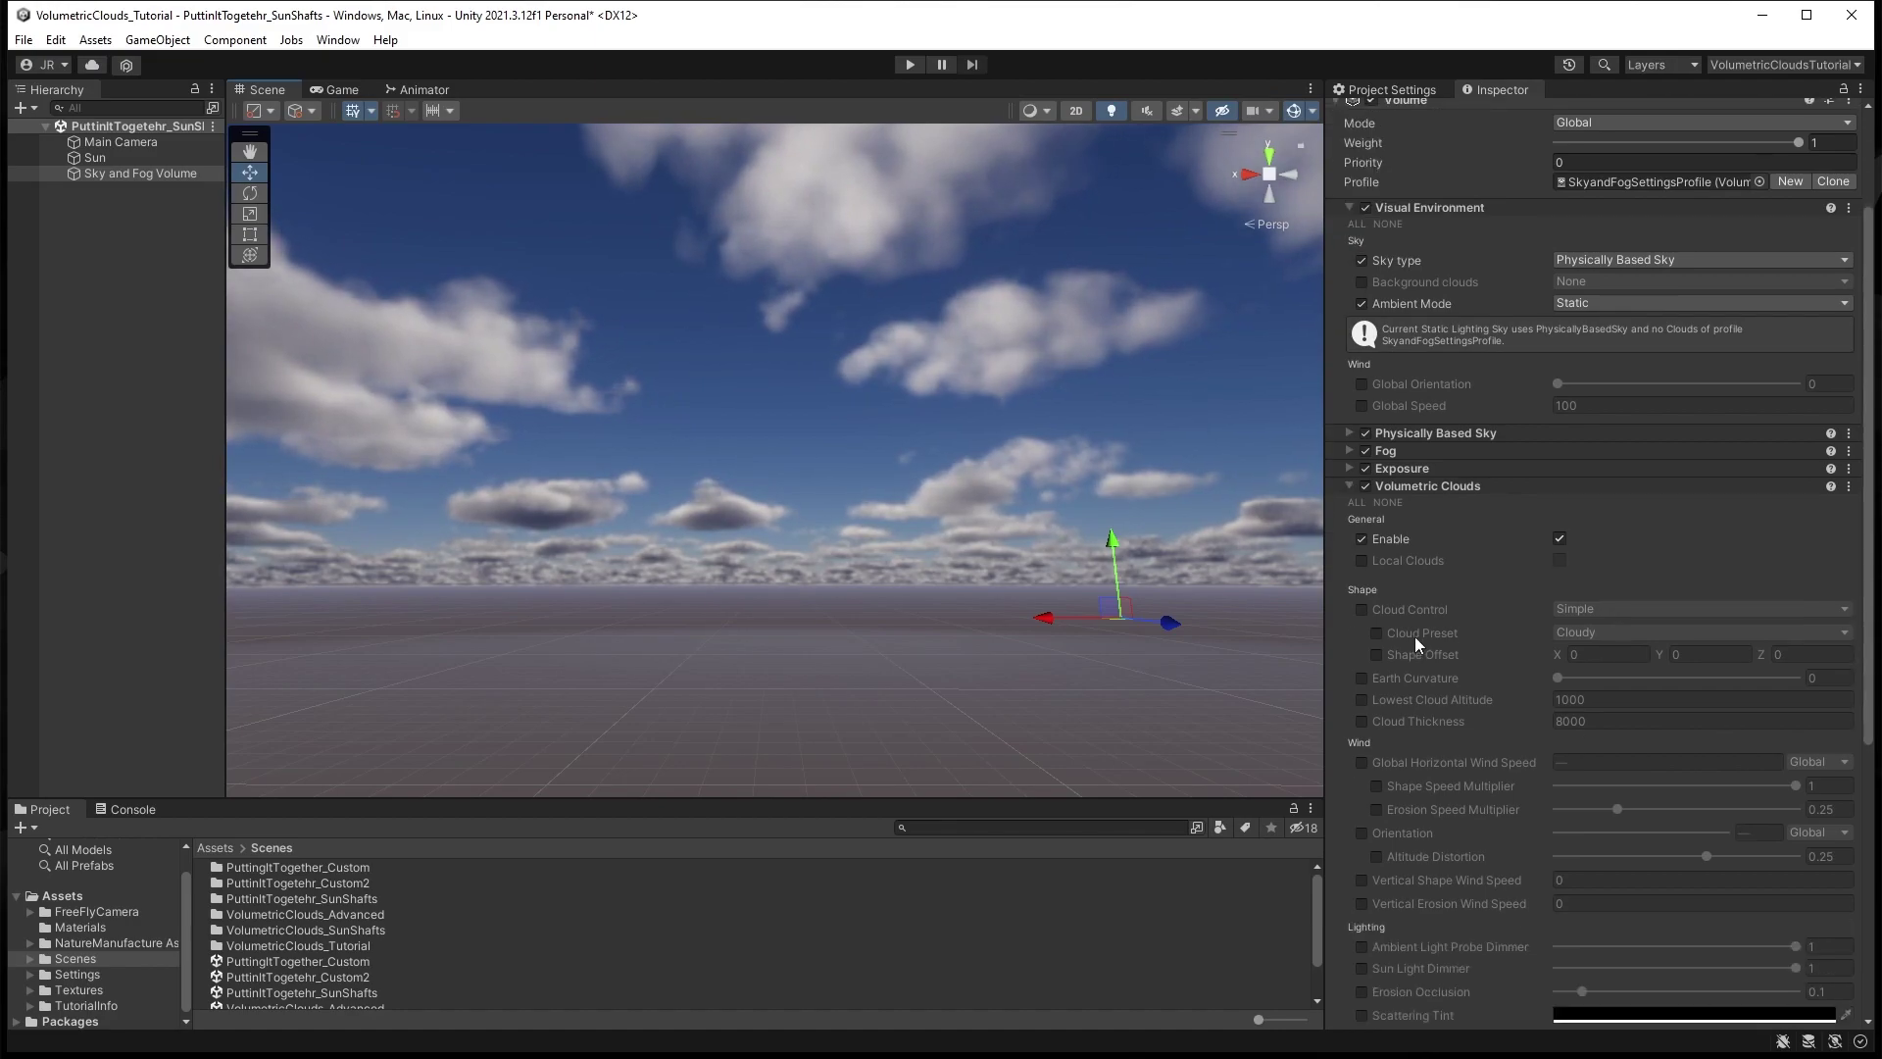
- Override the Volumetric Clouds' Cloud Preset with Custom and the Density Multiplier with 0.3 in the PuttinItTogetehr_SunShafts scene
click(1376, 632)
click(1667, 632)
click(1598, 740)
mouse_move(1654, 656)
mouse_down()
mouse_move(1677, 657)
mouse_move(1617, 658)
mouse_up()
drag(1820, 657, 1829, 659)
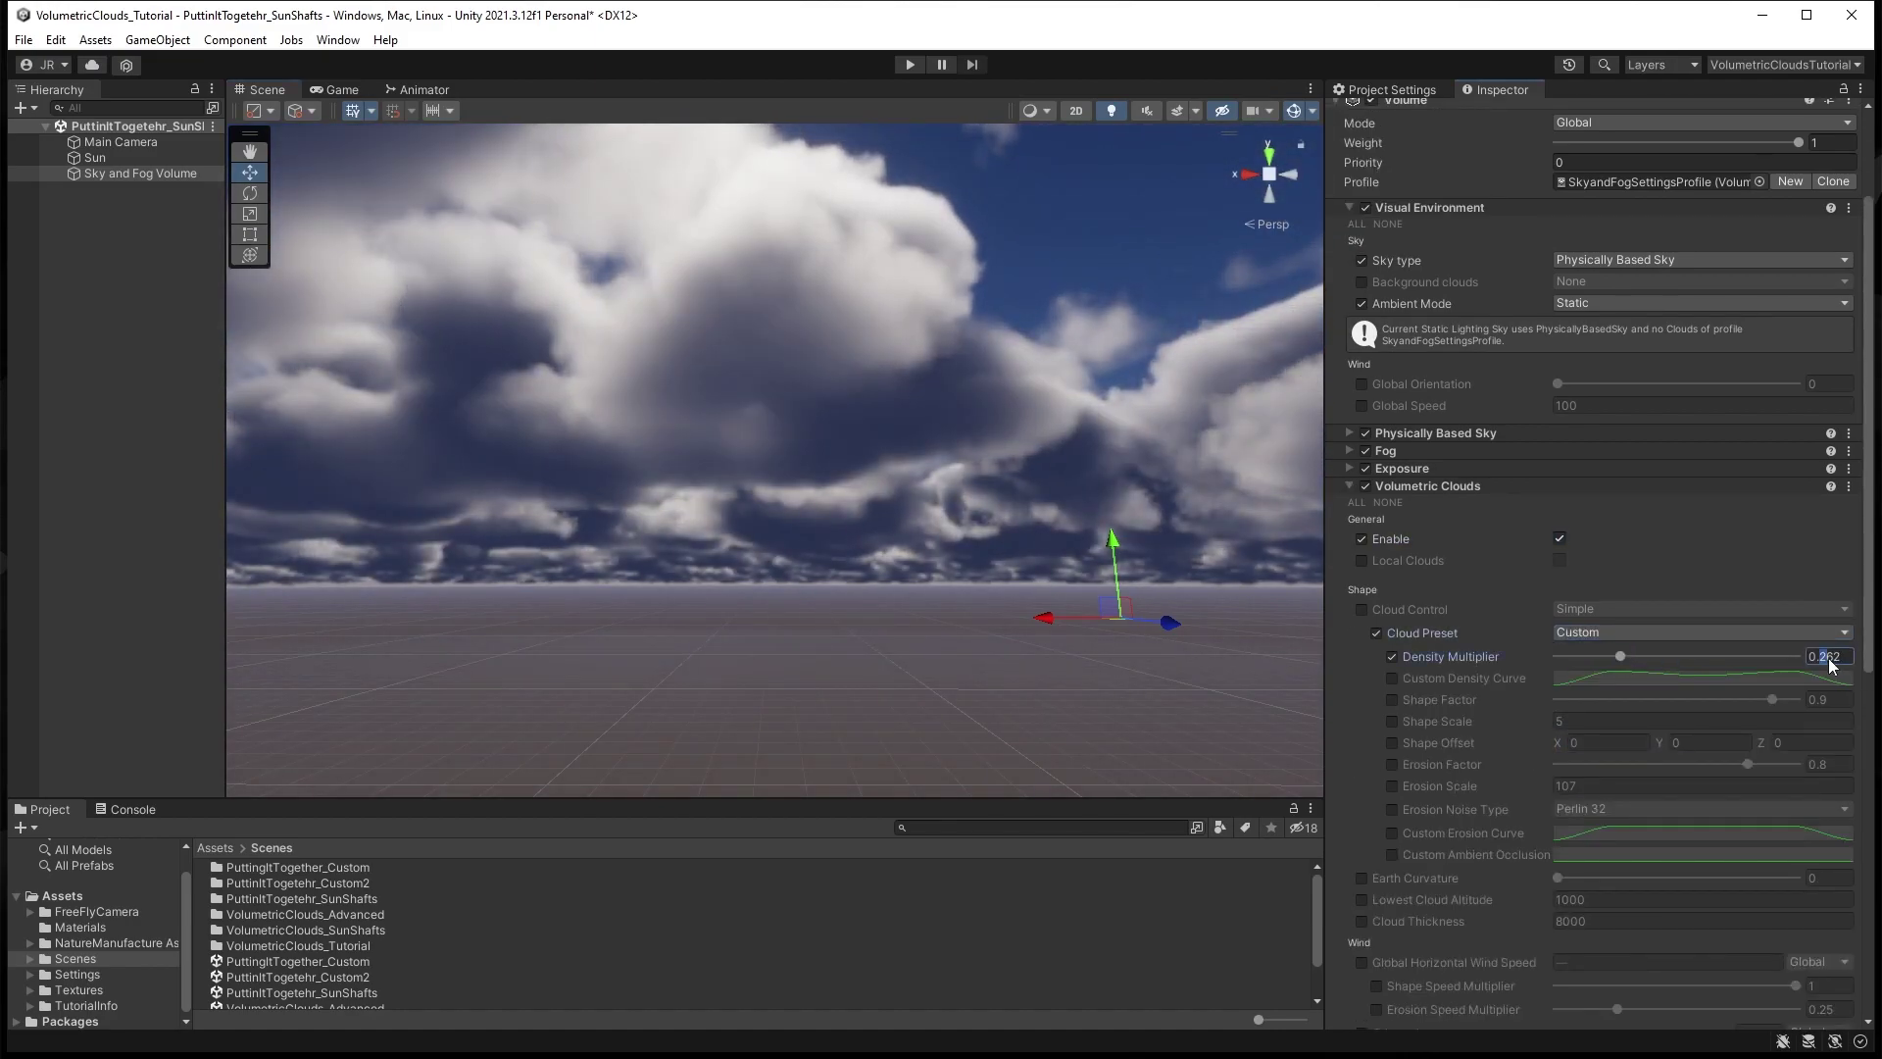
- Override the Custom Density Curve, pulling its middle down to near 0 and its second peak down to about 0.5
click(1393, 677)
click(1618, 677)
drag(1655, 710, 1696, 868)
drag(1754, 709, 1772, 812)
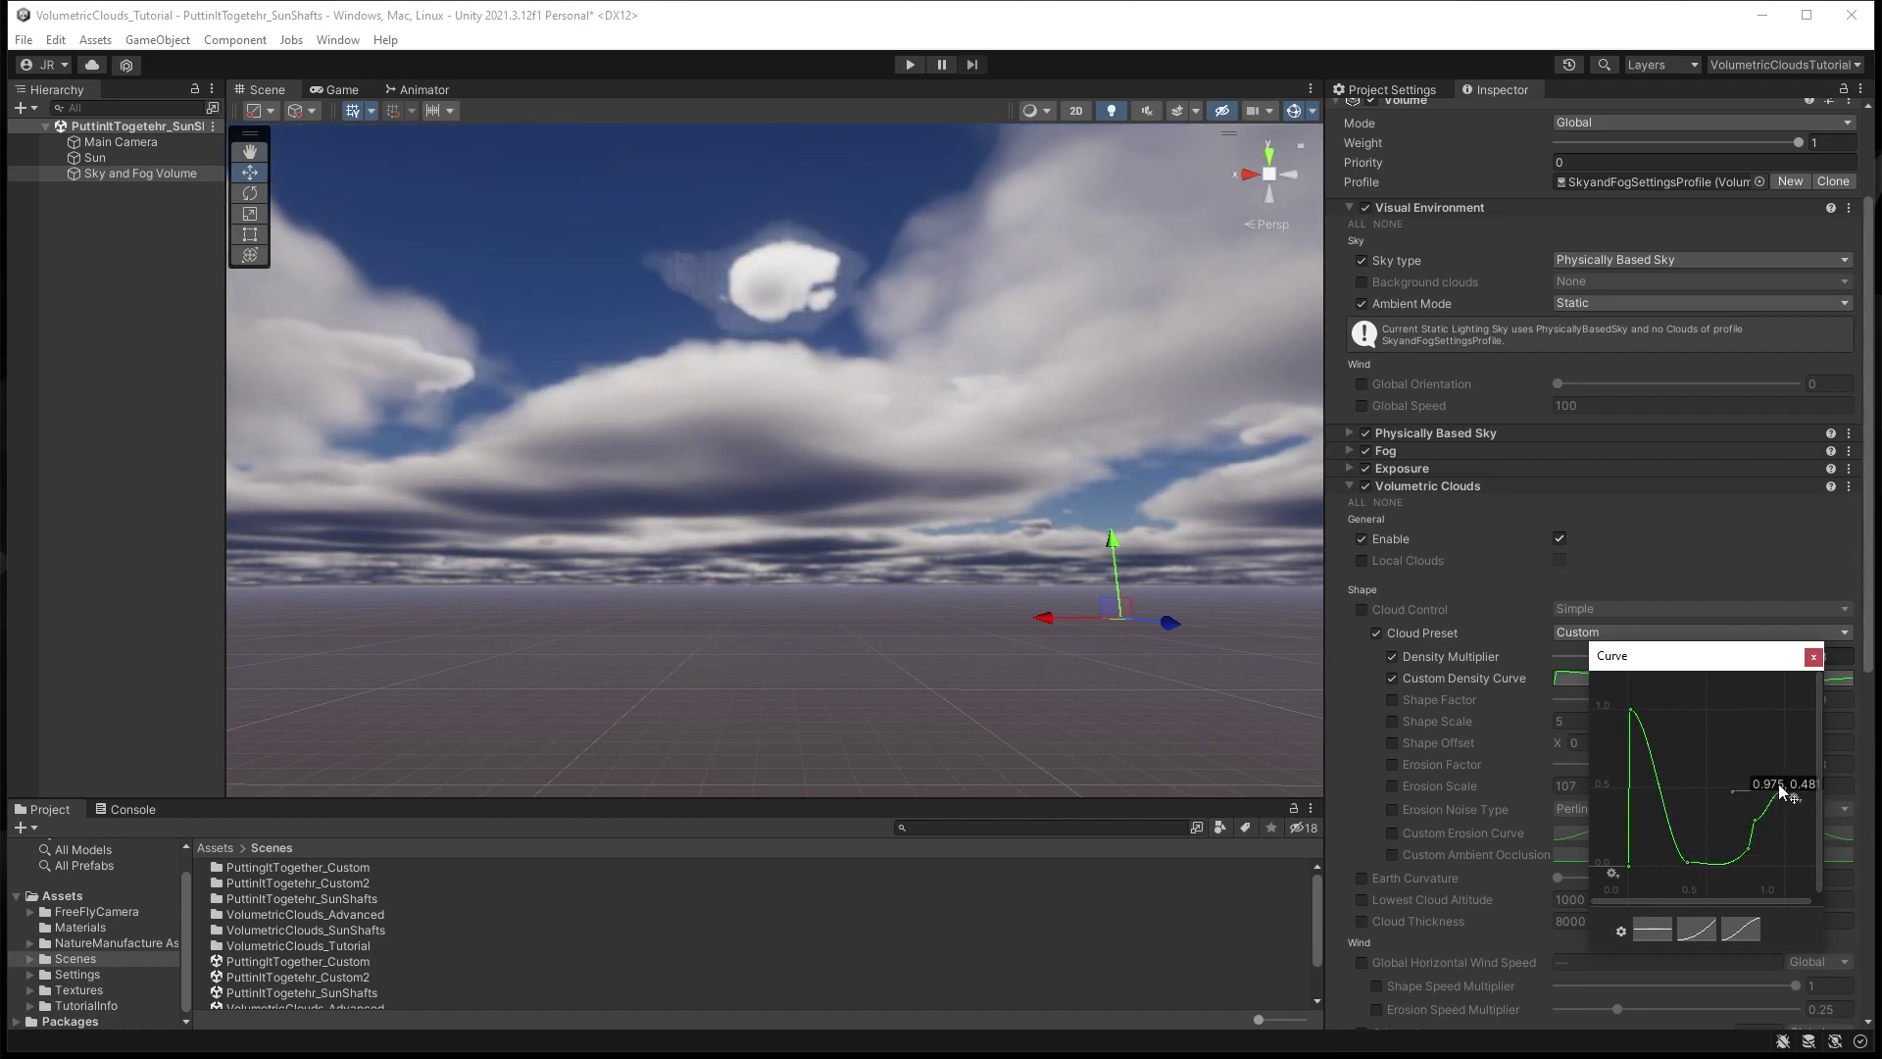
click(1812, 657)
- Override the Lowest Cloud Altitude with 2000
click(1362, 899)
click(1585, 899)
text(2000)
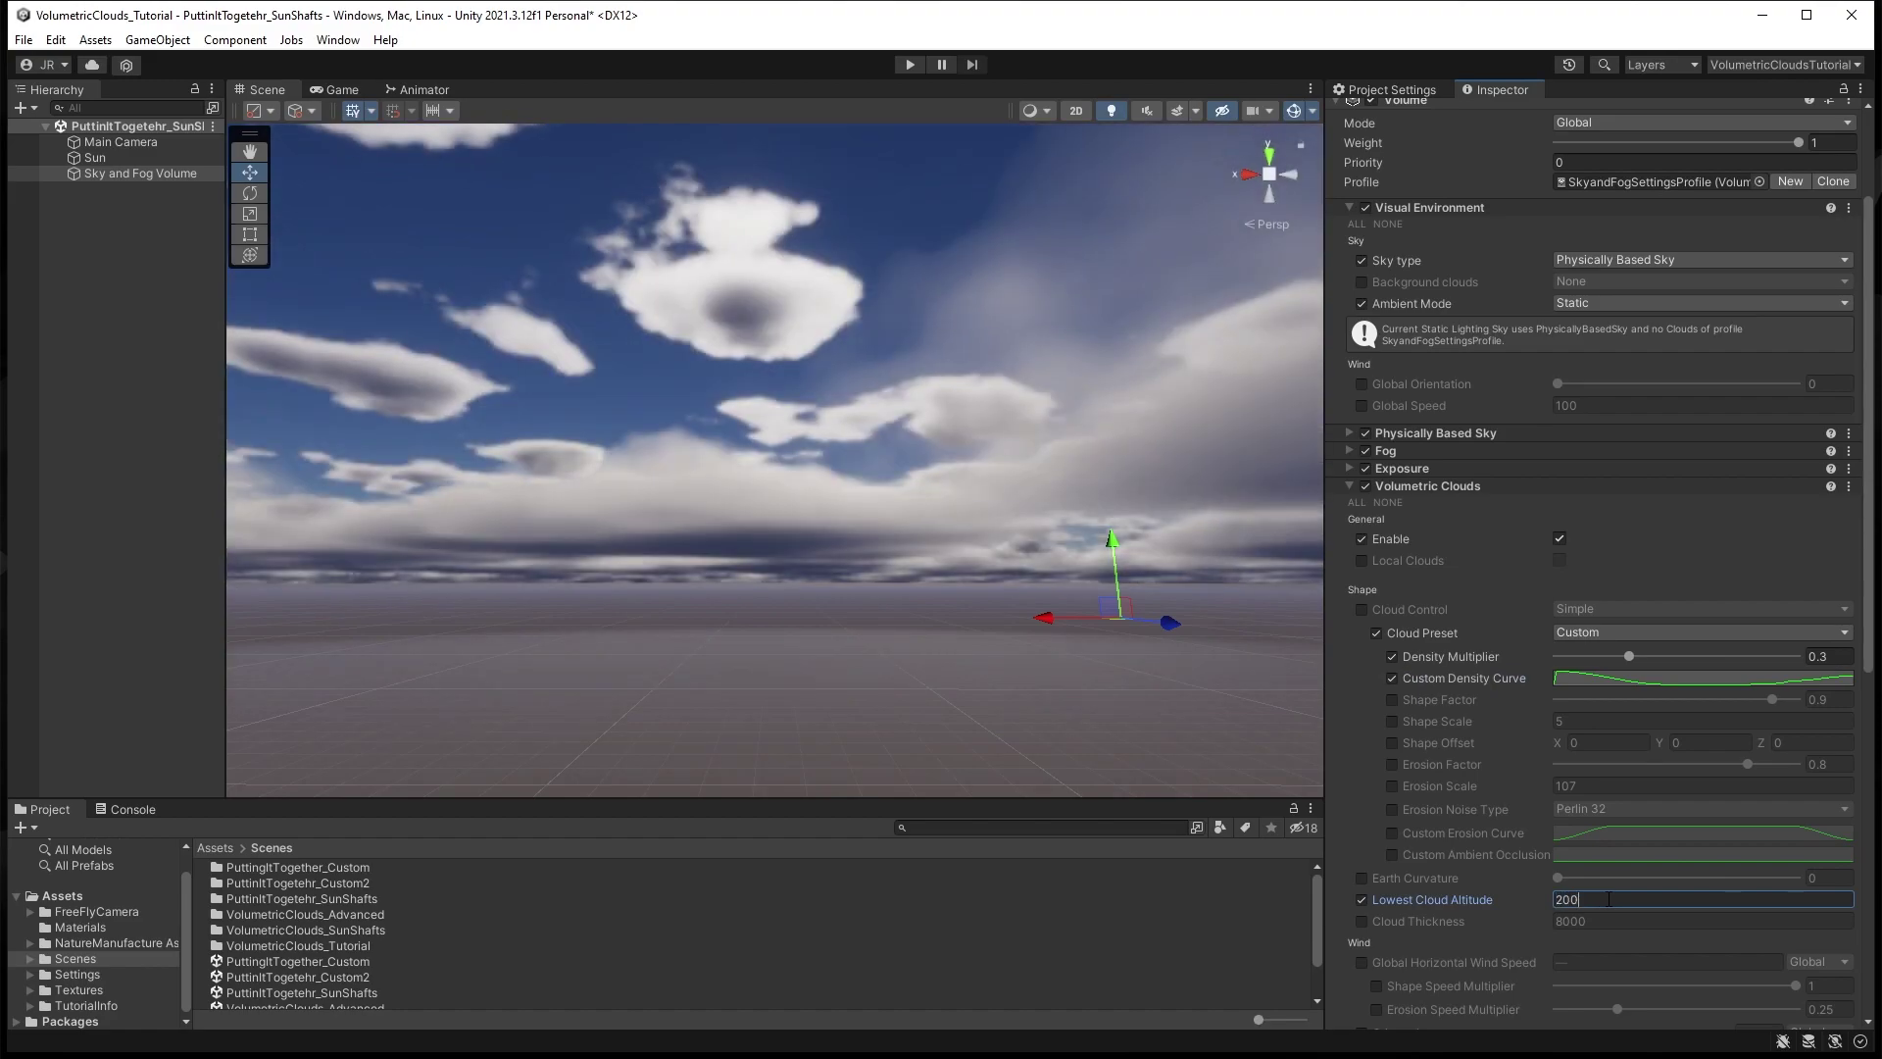
- Override the Volumetric Clouds' Cloud Thickness with 5000
click(1361, 920)
drag(1562, 921, 1544, 921)
text(5)
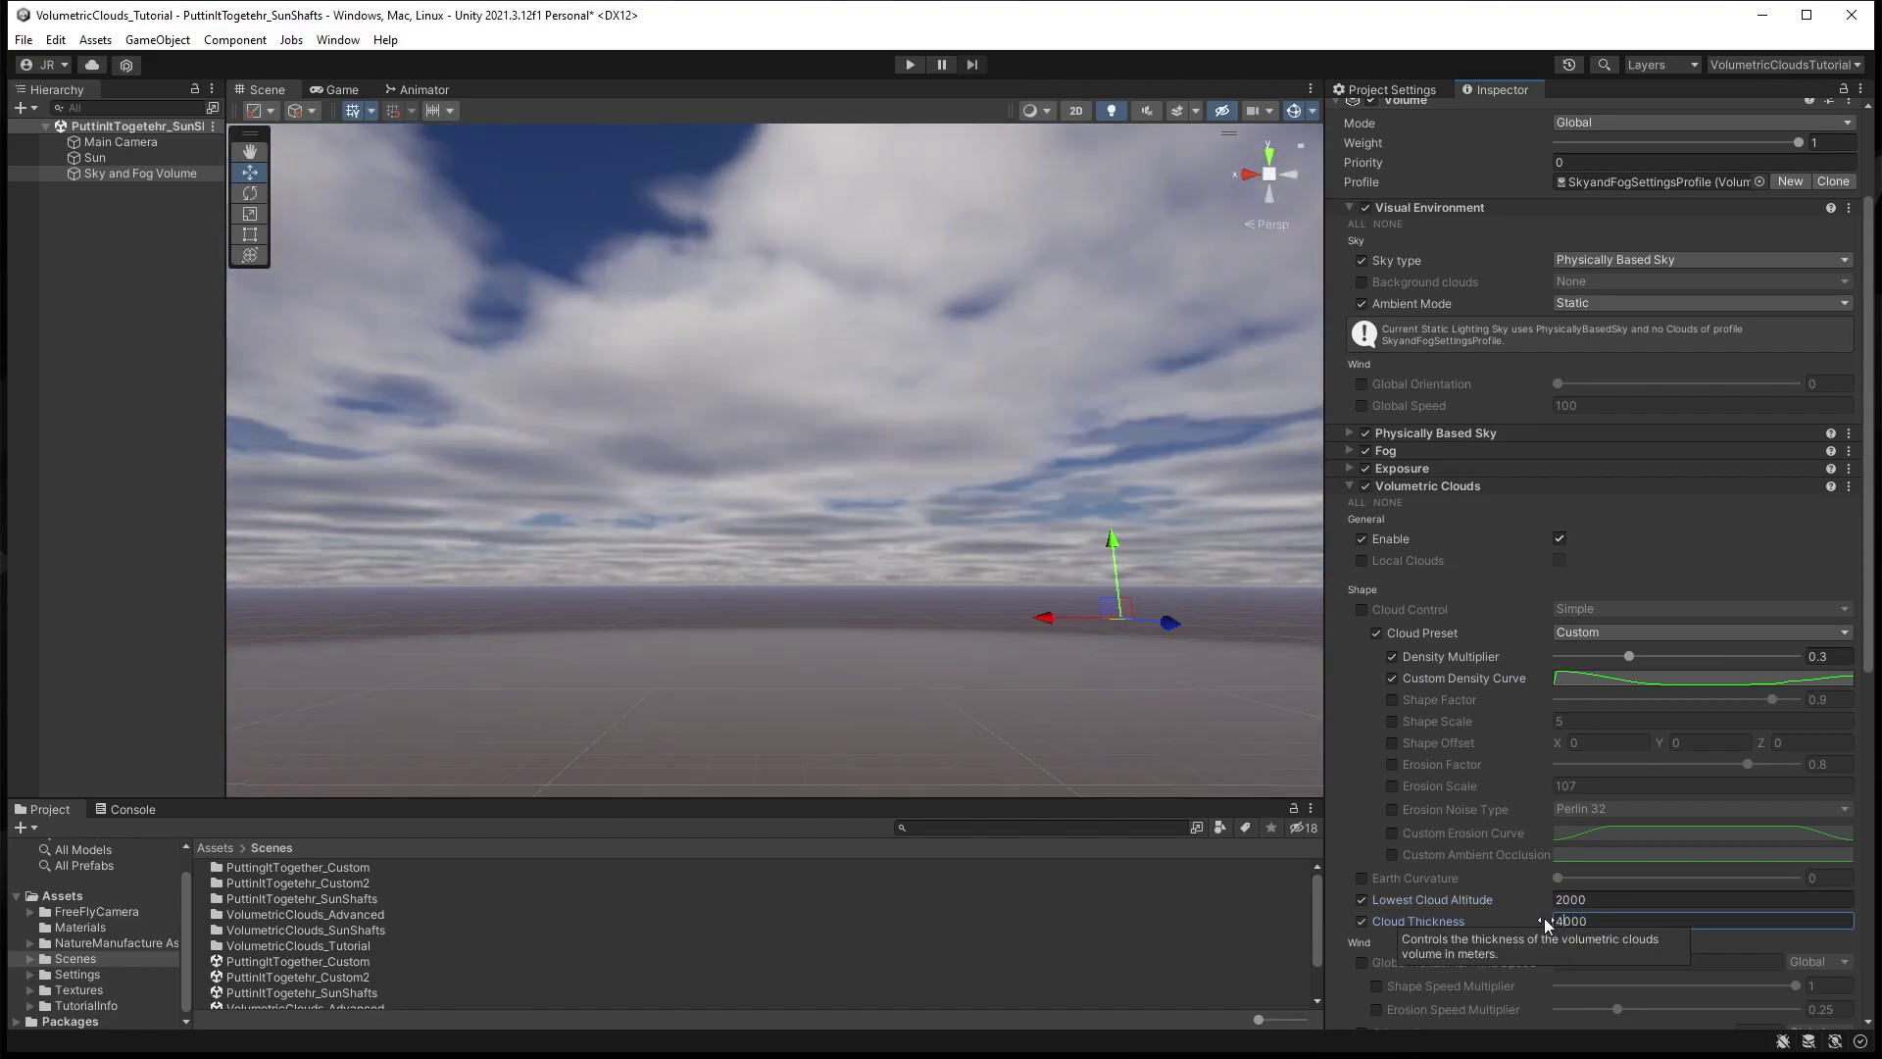
- Try a lower Density Multiplier for the clouds and return it to 0.3
drag(1629, 656, 1621, 656)
click(1831, 656)
text(0.3)
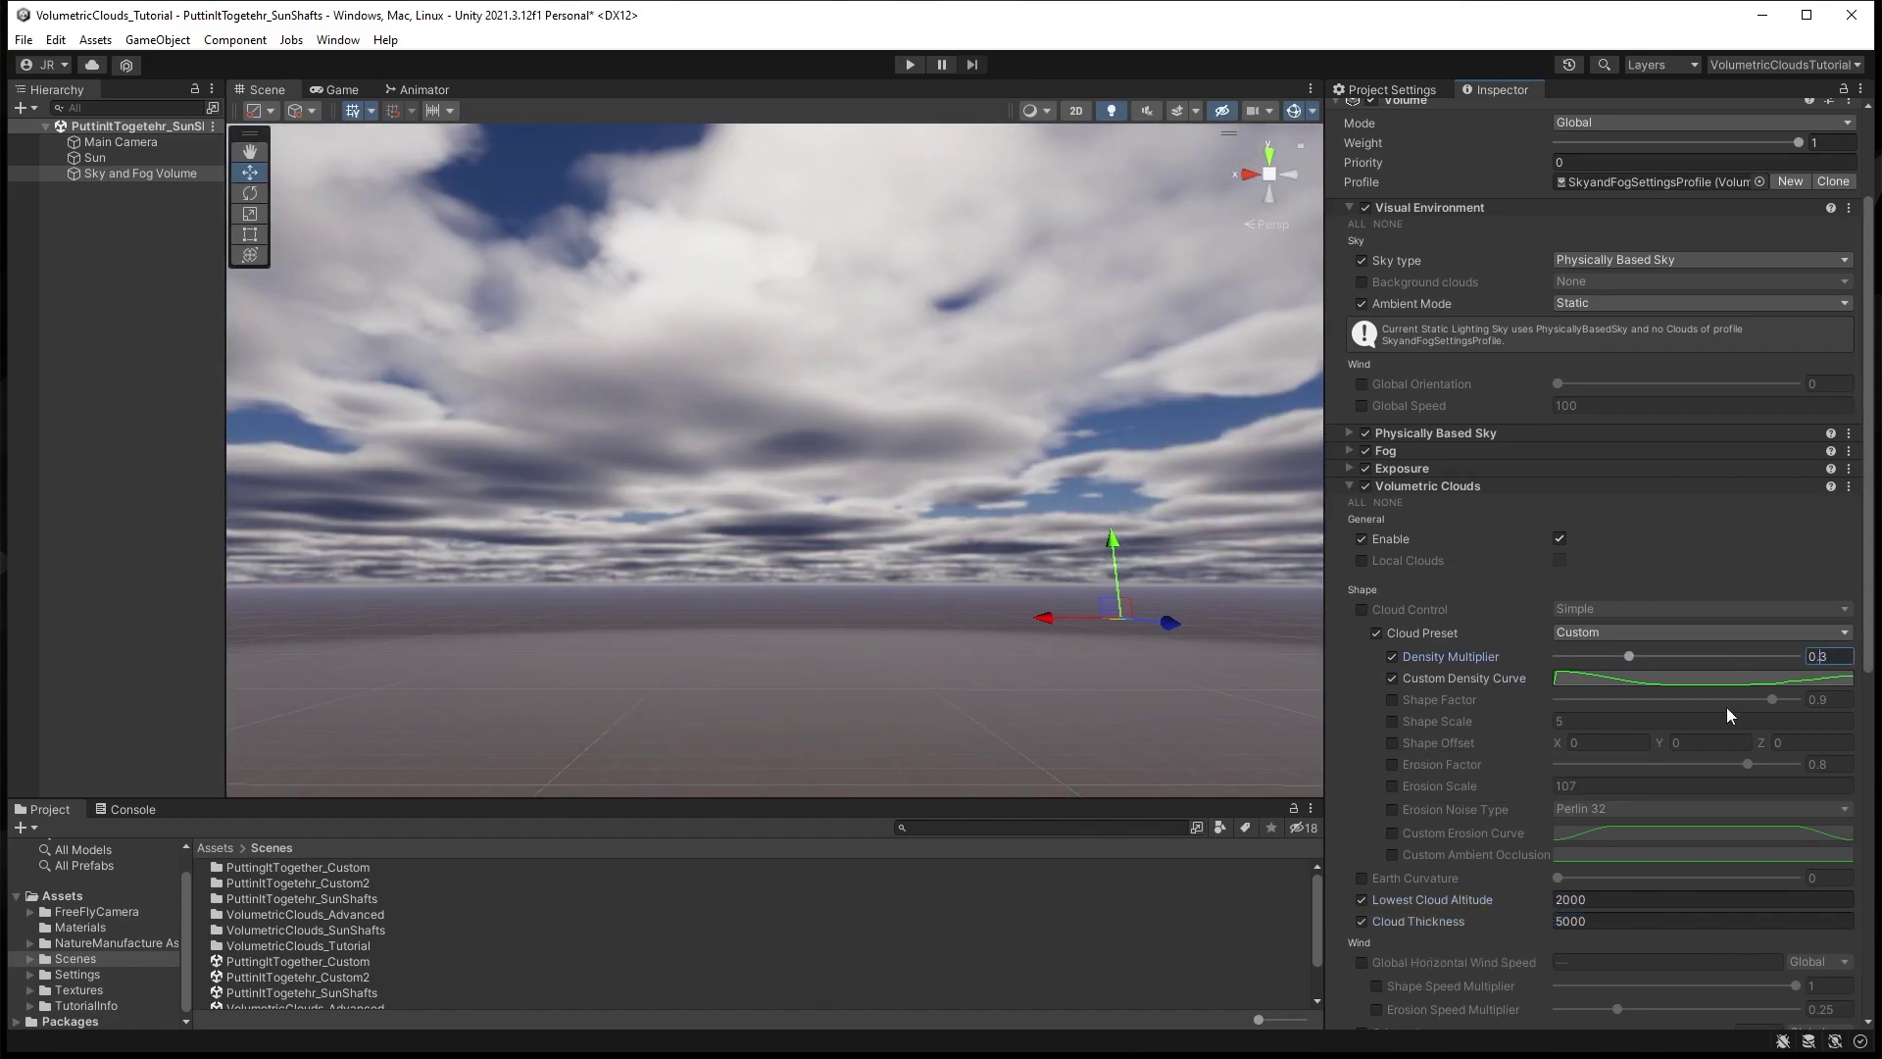
- Override the clouds' Shape Scale with 2.5
click(1392, 721)
drag(1458, 718, 1355, 682)
drag(1586, 720, 1554, 721)
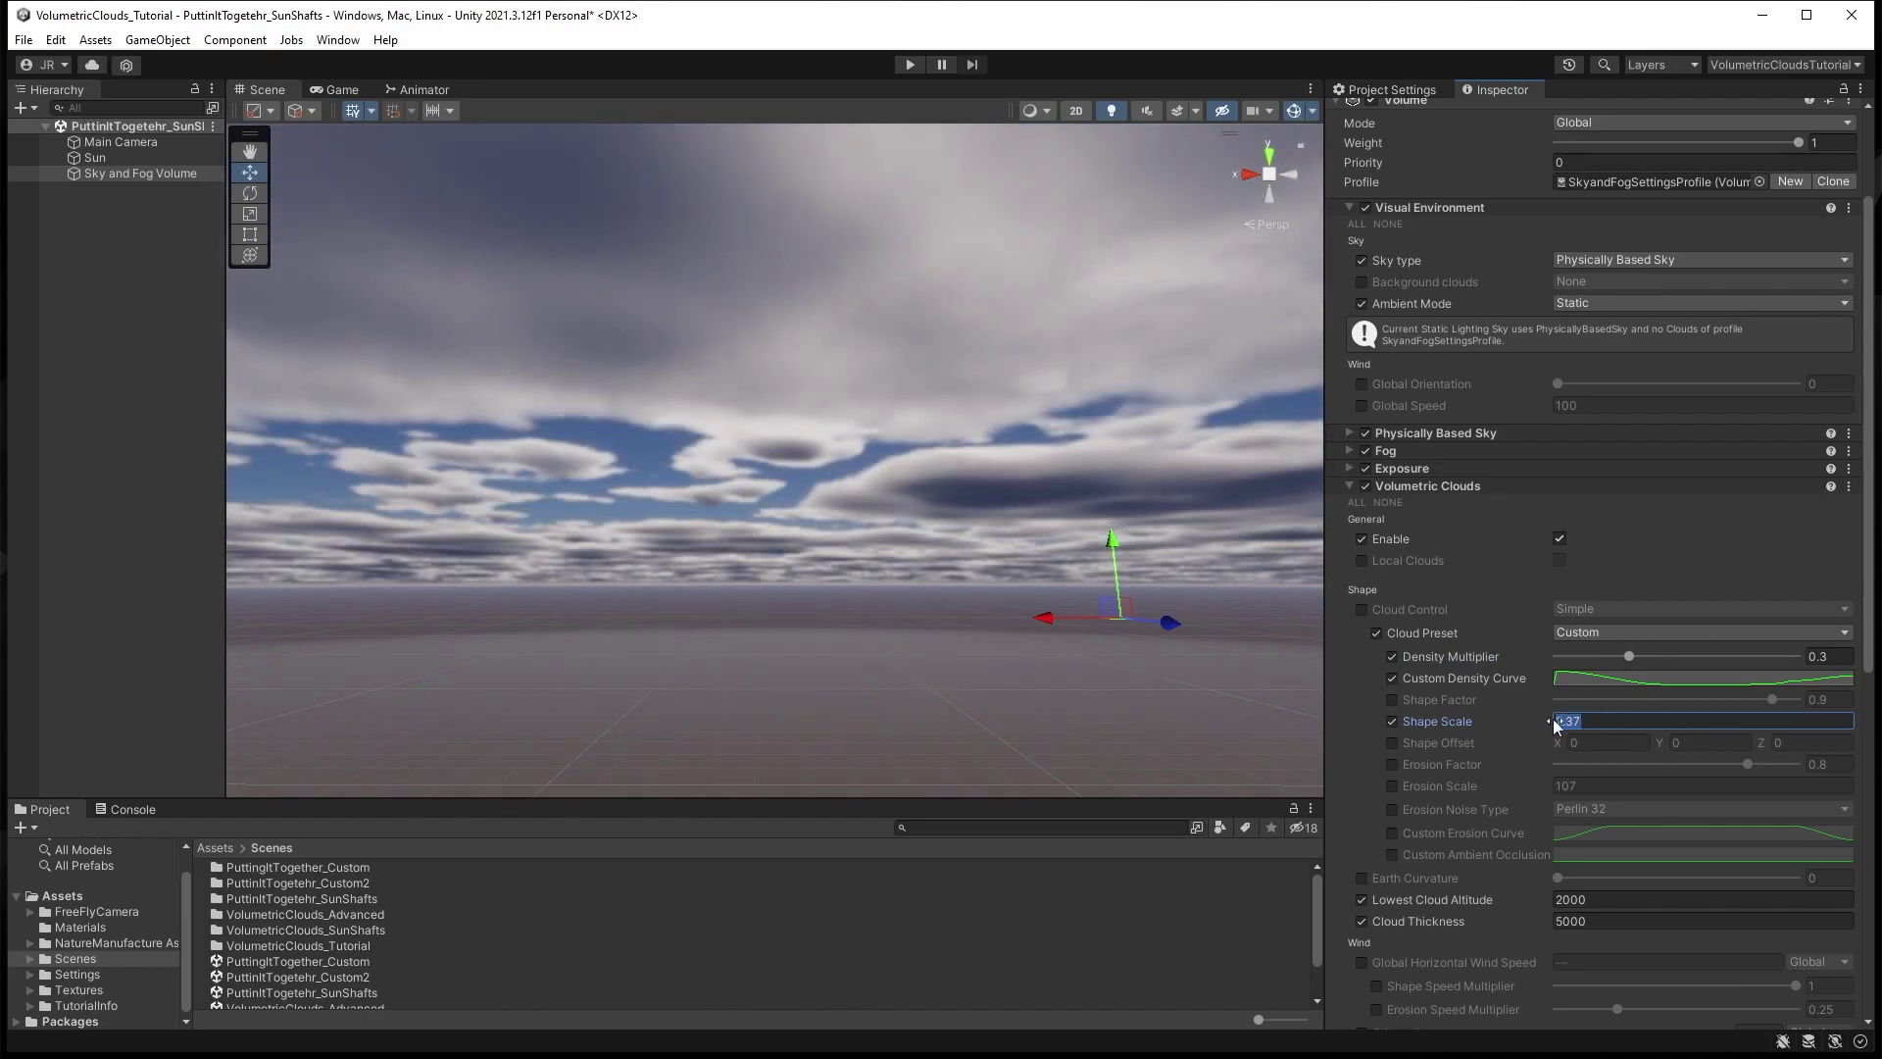
text(2.5)
- Override the clouds' Erosion Factor with 0.75 and the Erosion Scale with 80
mouse_move(1748, 763)
mouse_down()
mouse_move(1791, 774)
mouse_move(1739, 771)
mouse_up()
click(1392, 786)
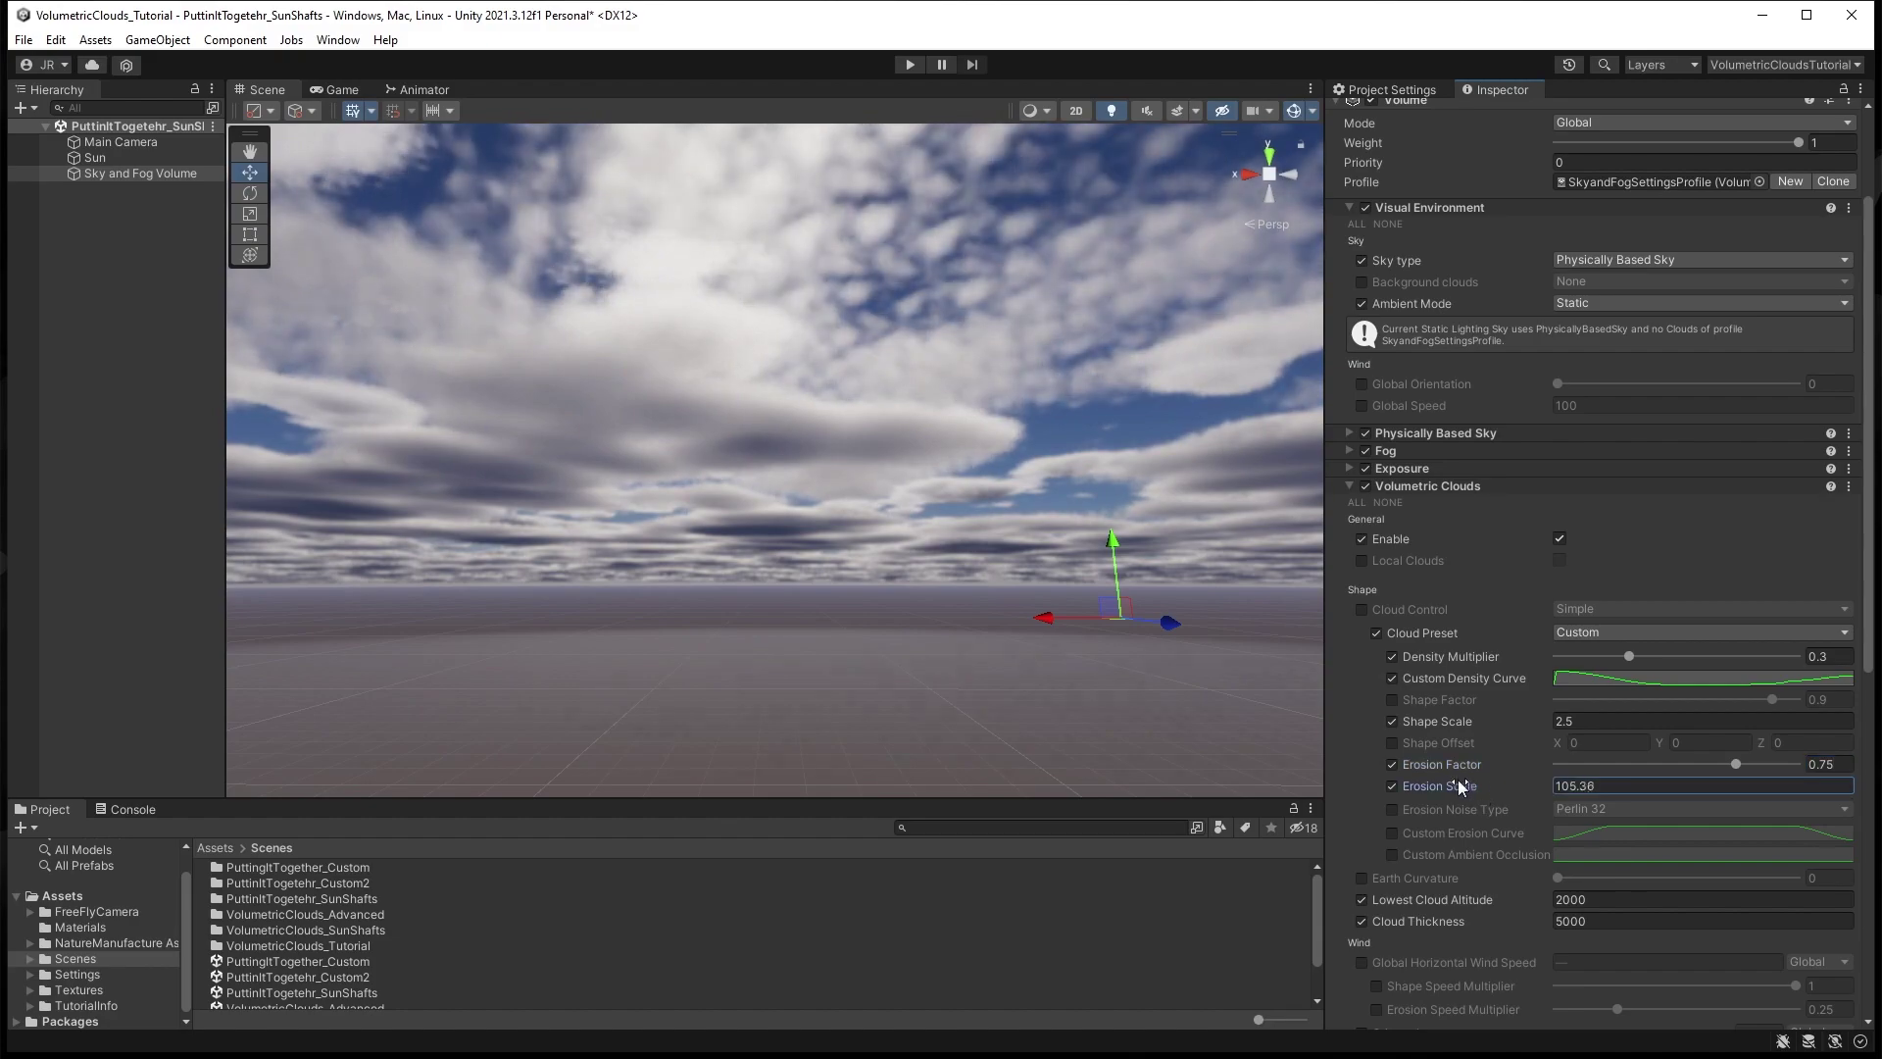
drag(1470, 786, 1510, 796)
drag(1379, 802, 1203, 780)
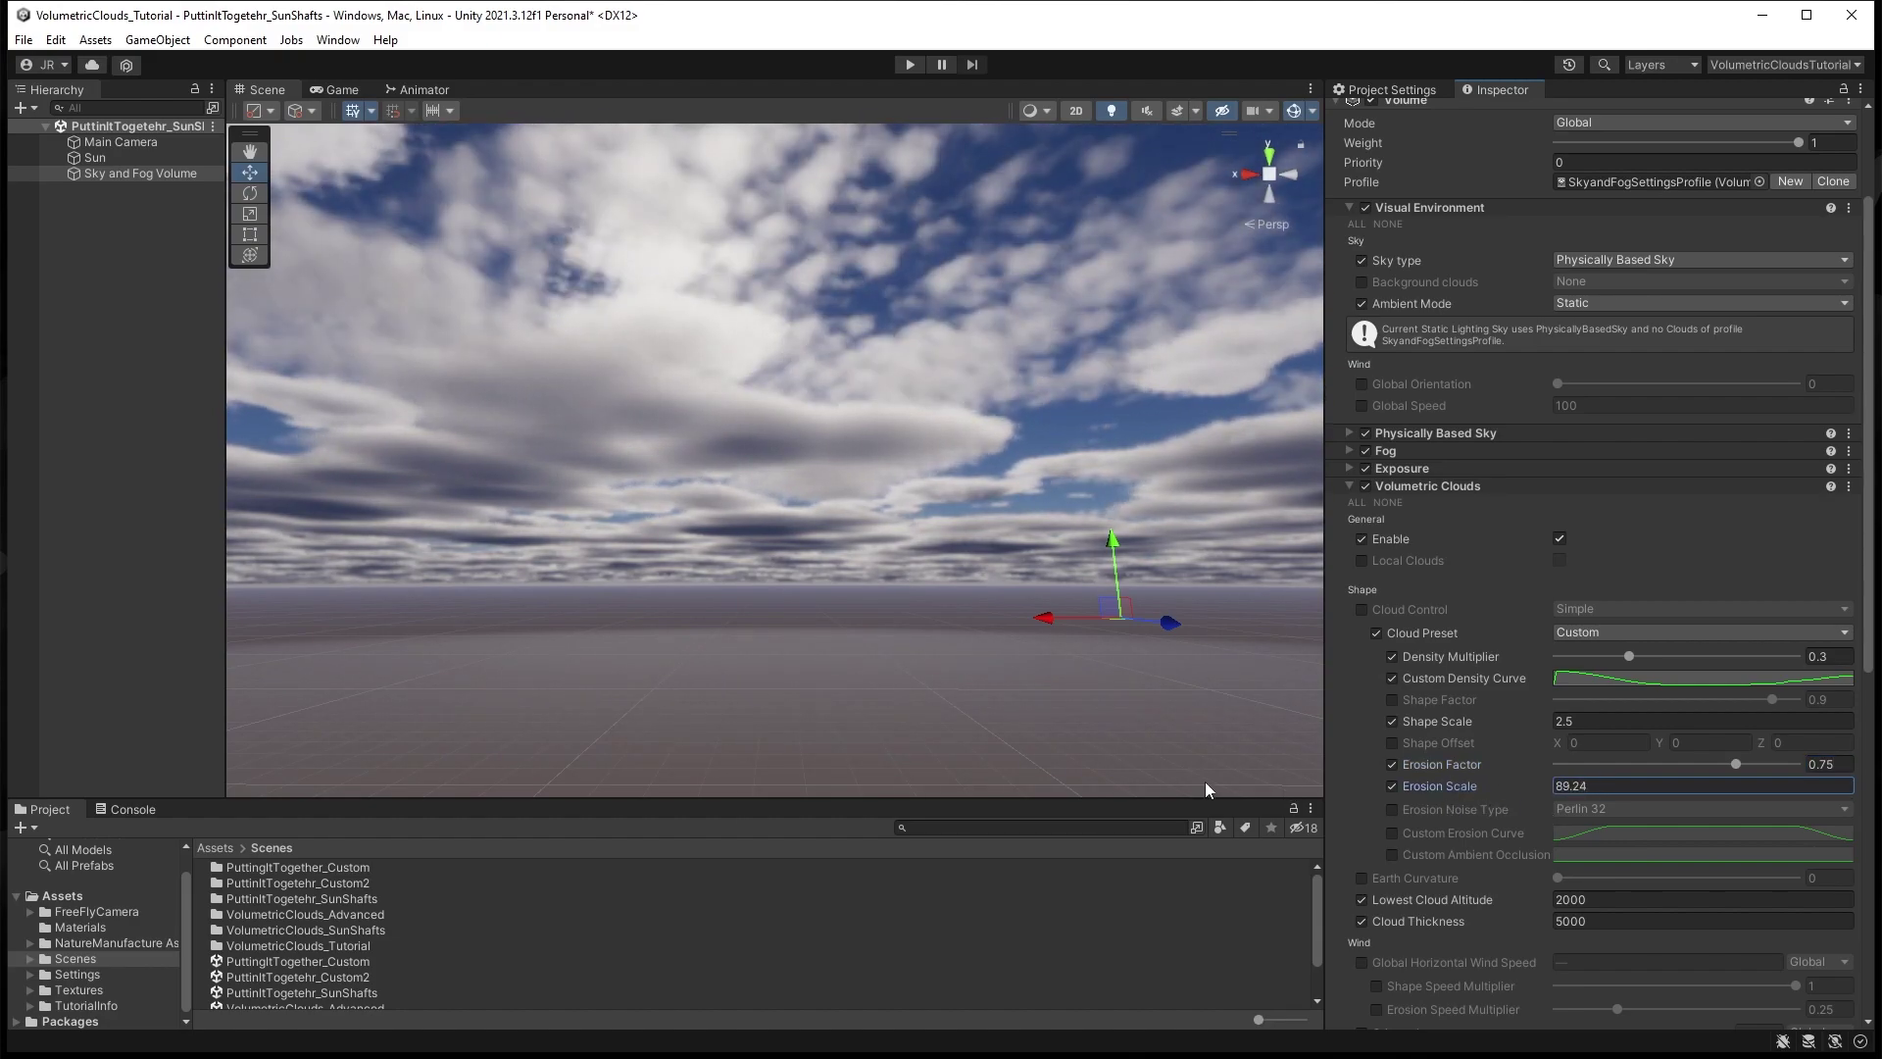
scroll(1702, 855, down, 6)
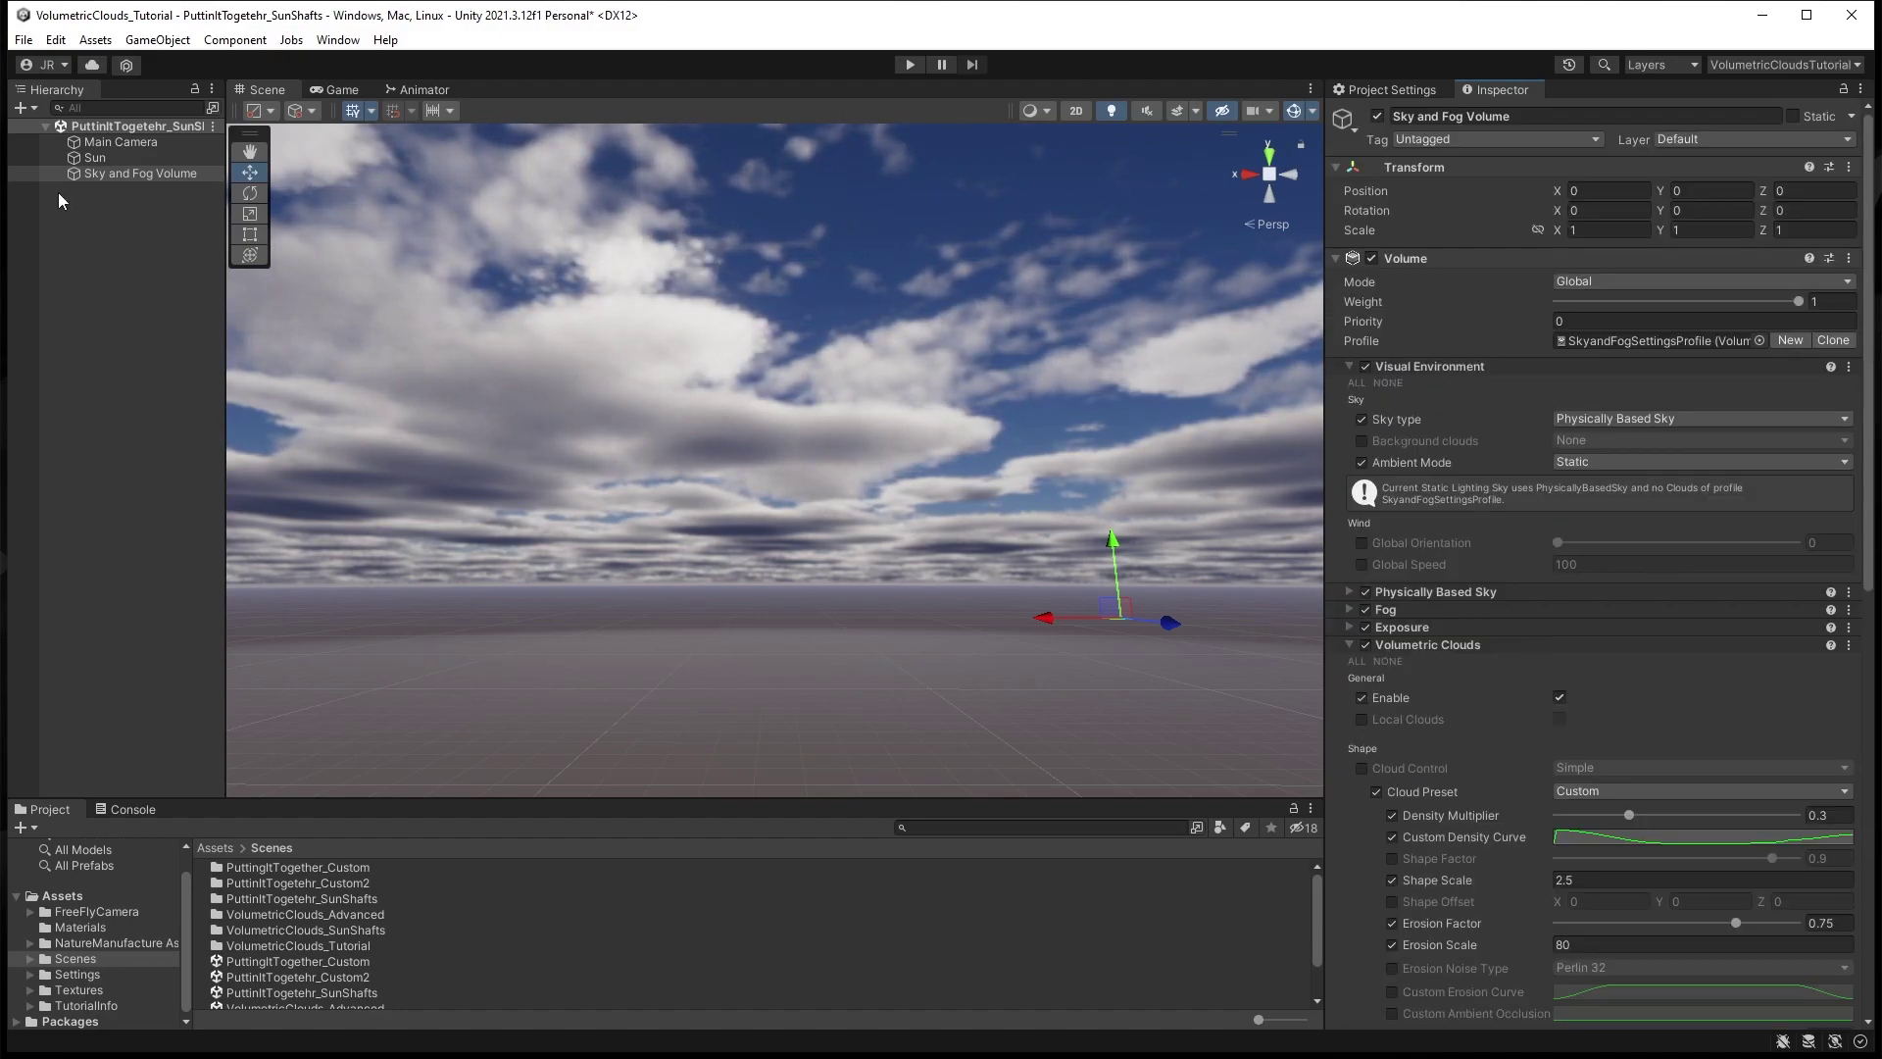
key(Return)
- Rotate the Sun light to about 16.6 degrees on X
click(127, 172)
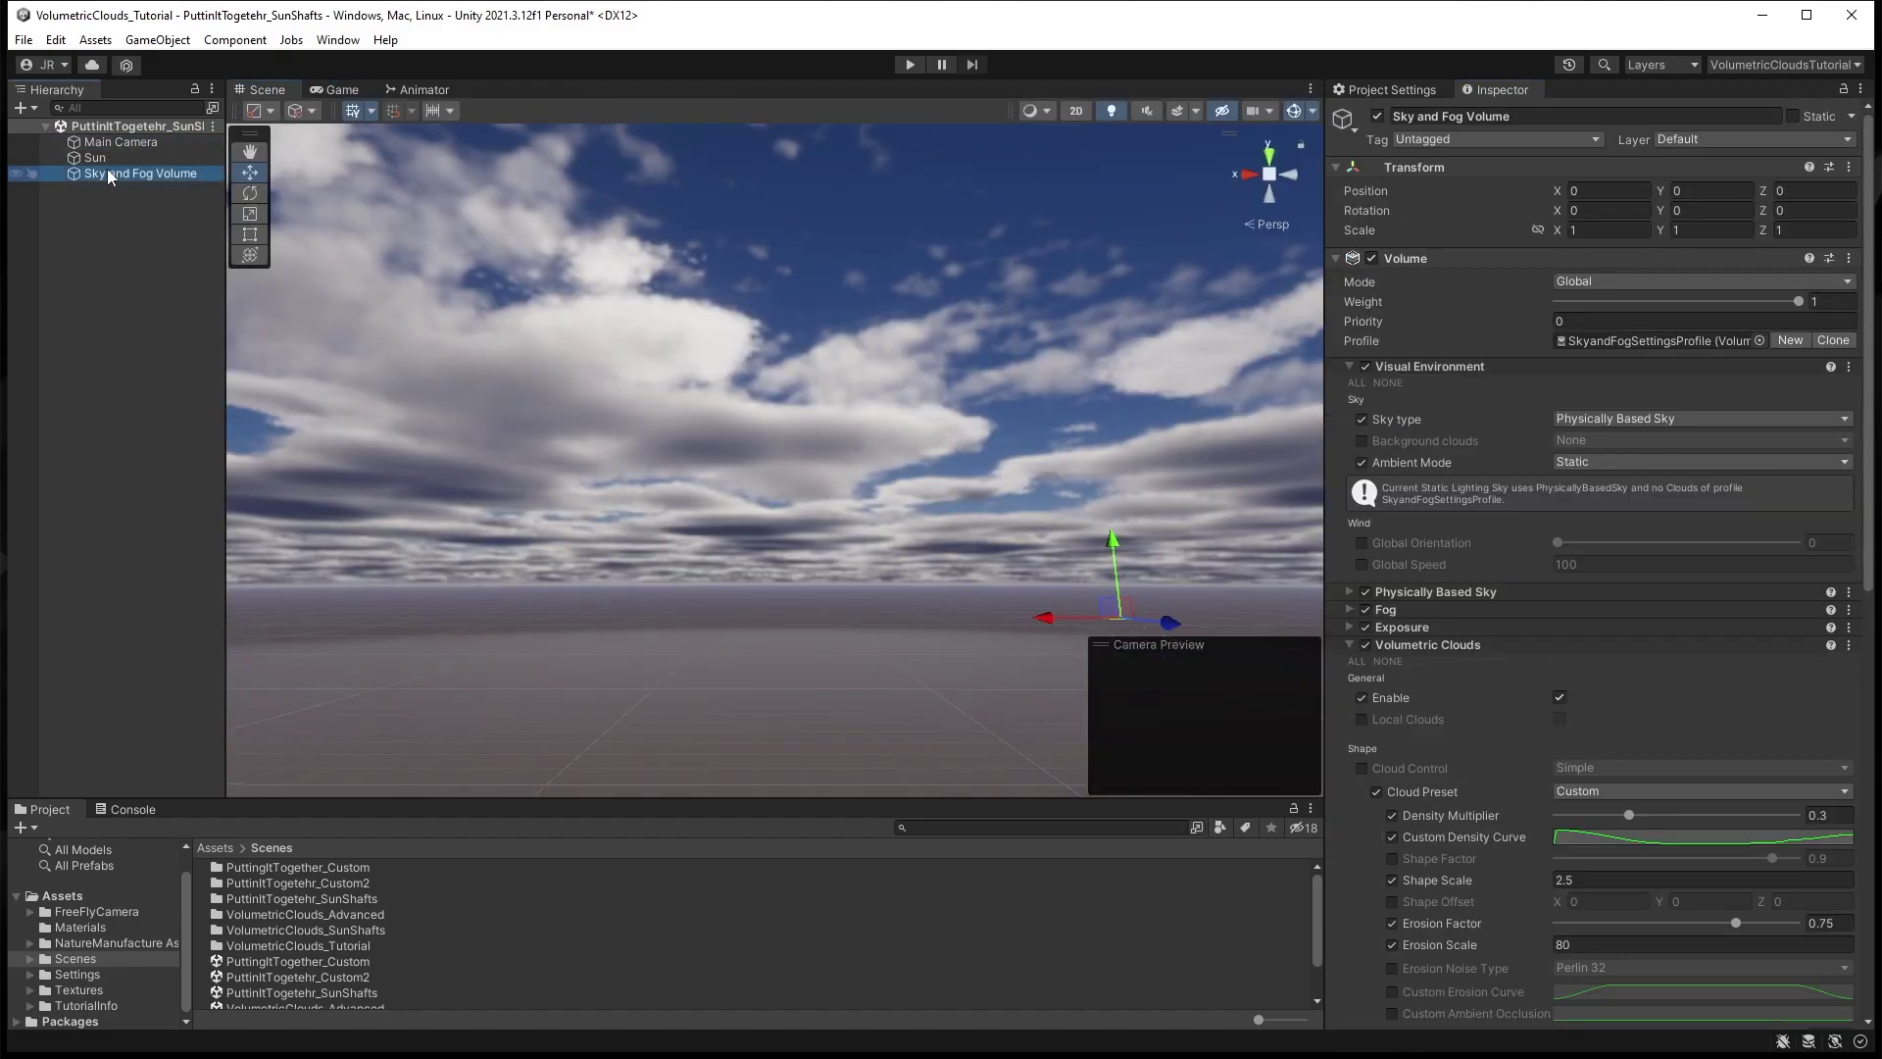
click(95, 157)
drag(1557, 210, 1449, 223)
- Set the Volumetric Clouds' Erosion Factor to 0.55 in the Sky and Fog Volume
click(140, 173)
click(1350, 644)
scroll(1690, 790, down, 3)
drag(1750, 765, 1681, 770)
key(BackSpace)
- Rotate the Sun to about -20.1 degrees on Y and set the clouds' Shape Scale to 3.5
click(95, 157)
drag(1665, 209, 1482, 211)
click(117, 172)
scroll(1514, 756, down, 2)
mouse_move(1455, 773)
mouse_down()
mouse_move(1479, 781)
mouse_move(1461, 779)
mouse_up()
click(108, 161)
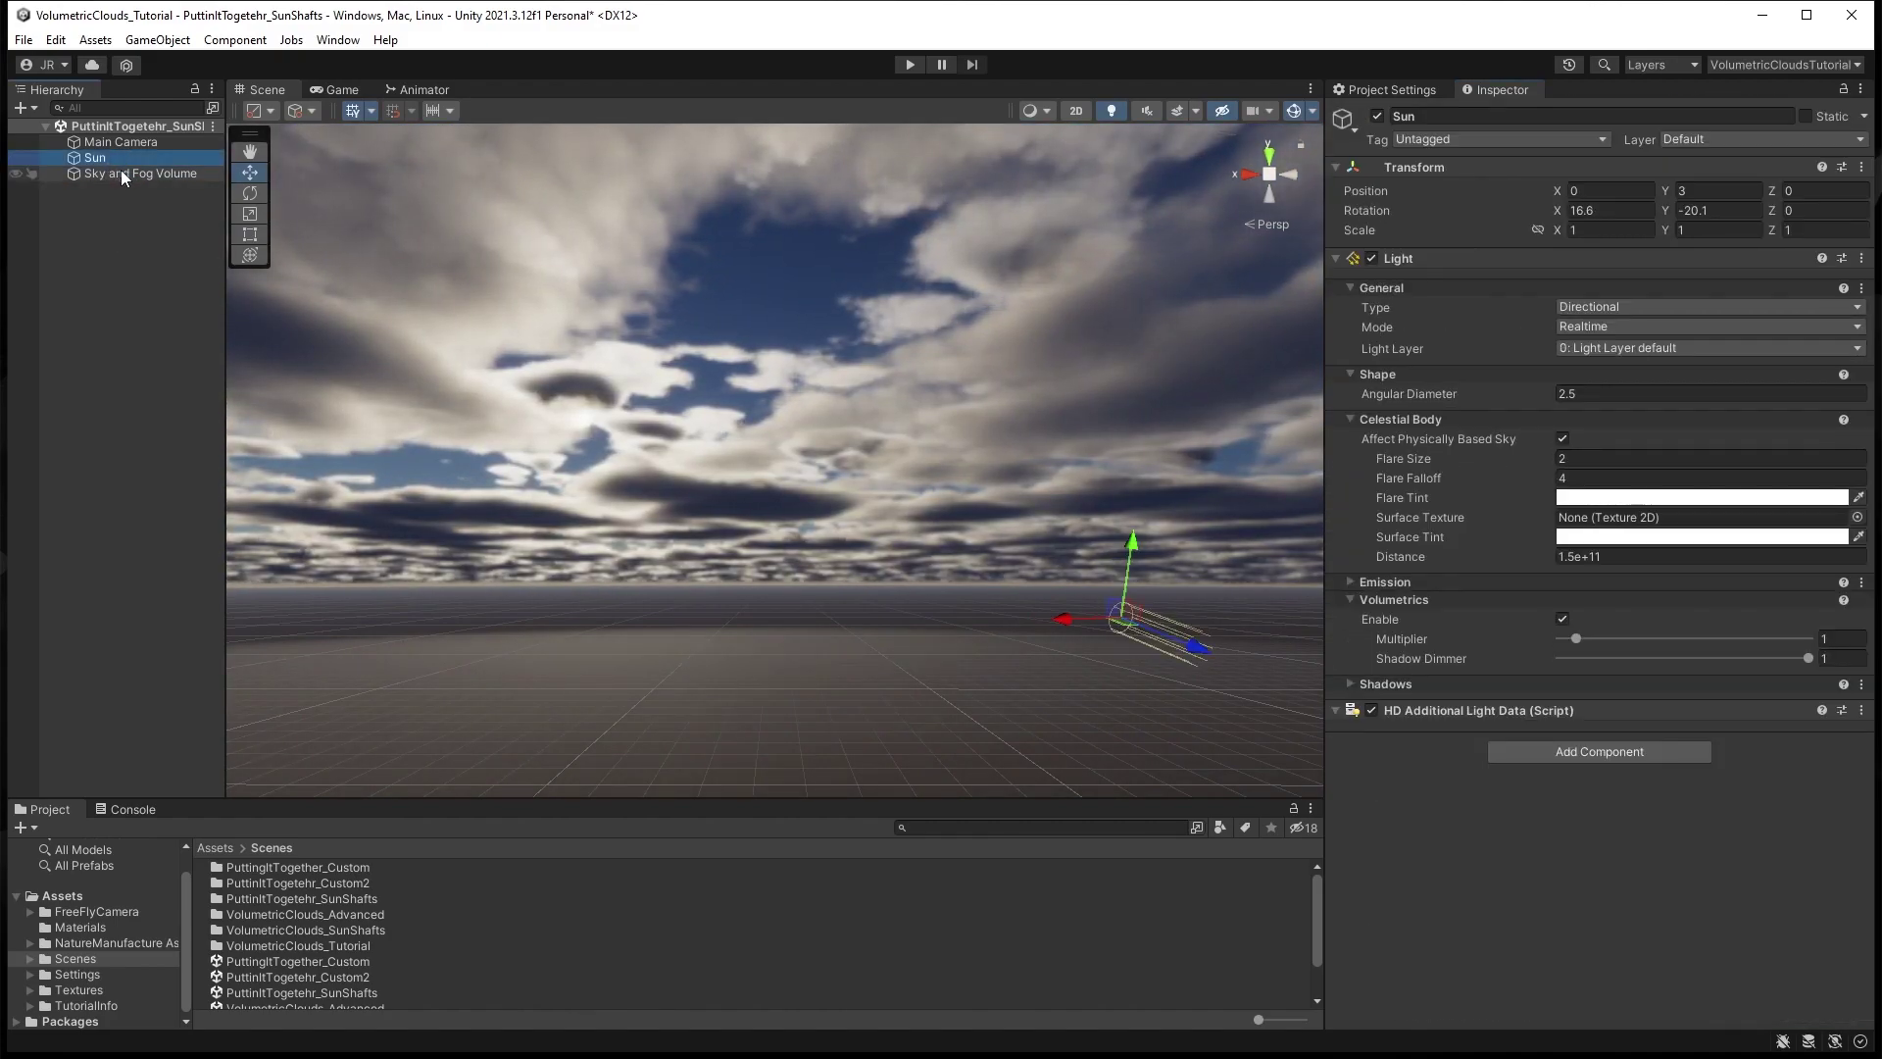
- Set the Fog Attenuation Distance to 6000 and override the fog's Maximum Height with 3000
click(121, 171)
click(1348, 608)
scroll(1360, 609, down, 1)
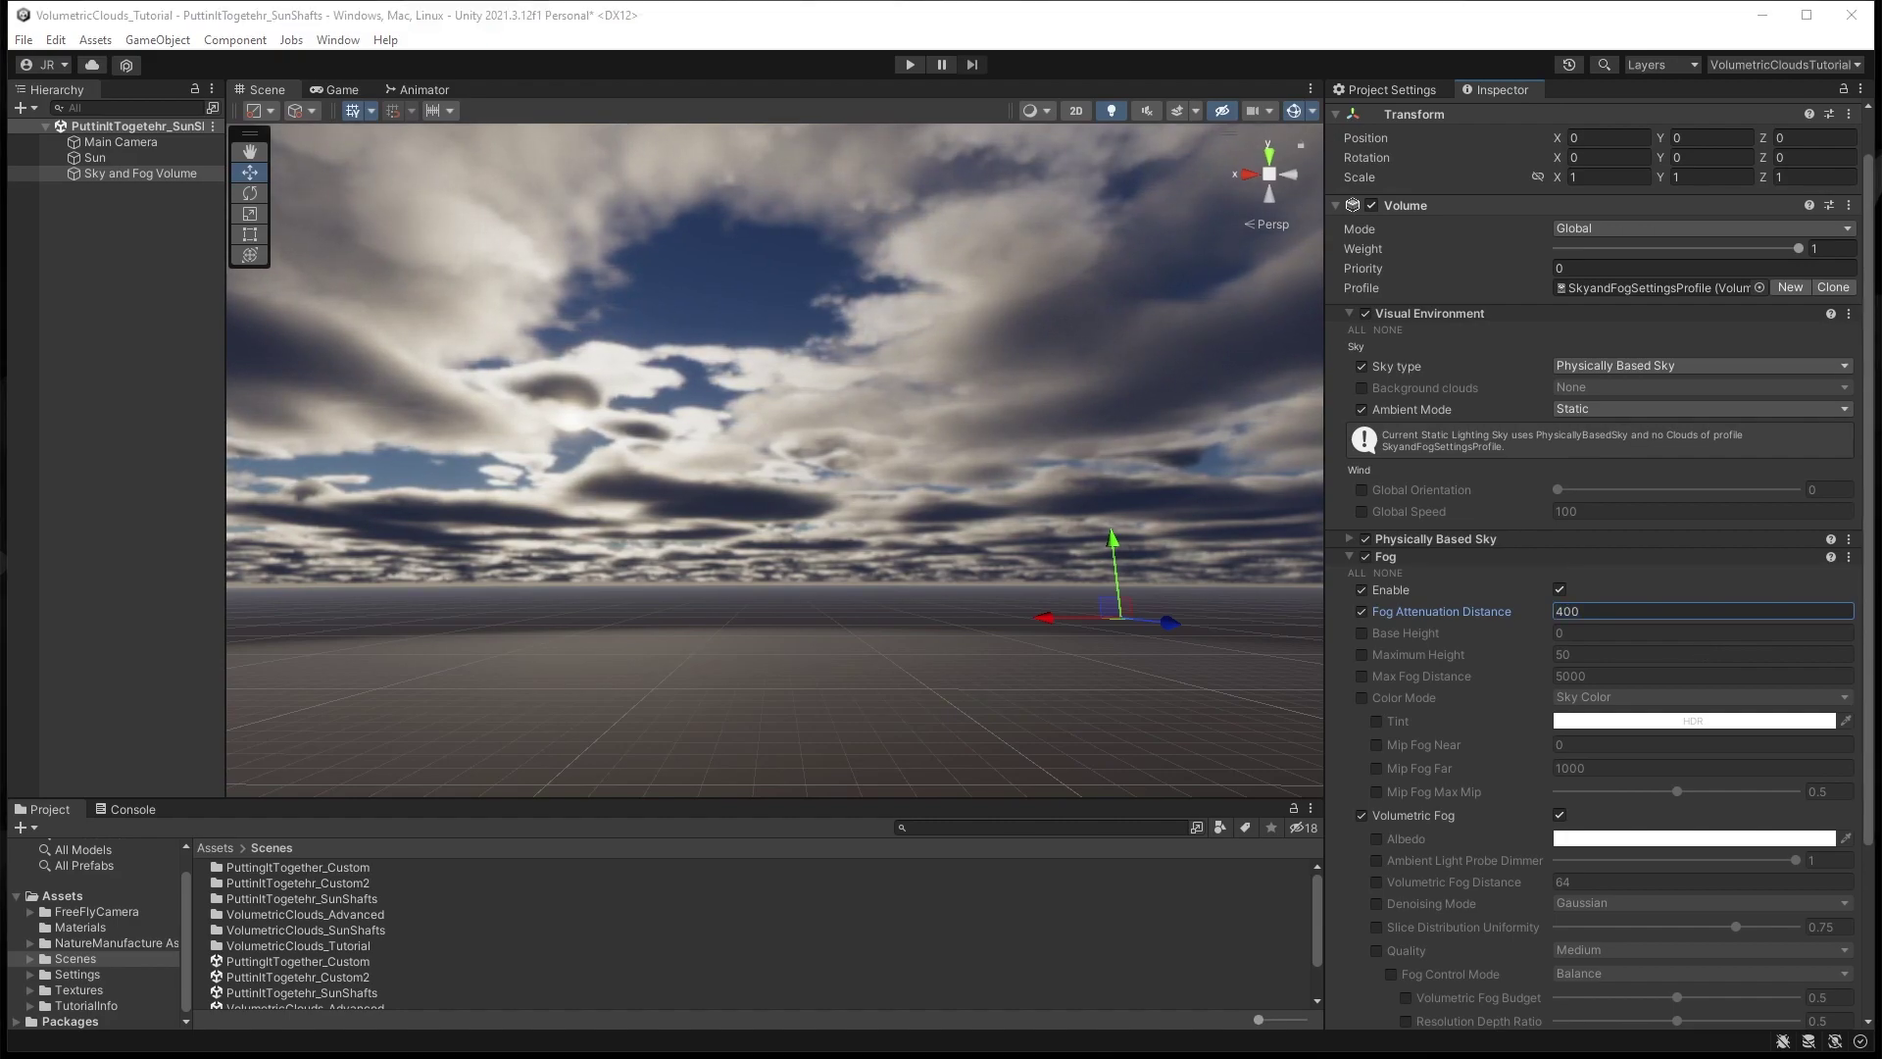
click(1577, 613)
text(6000)
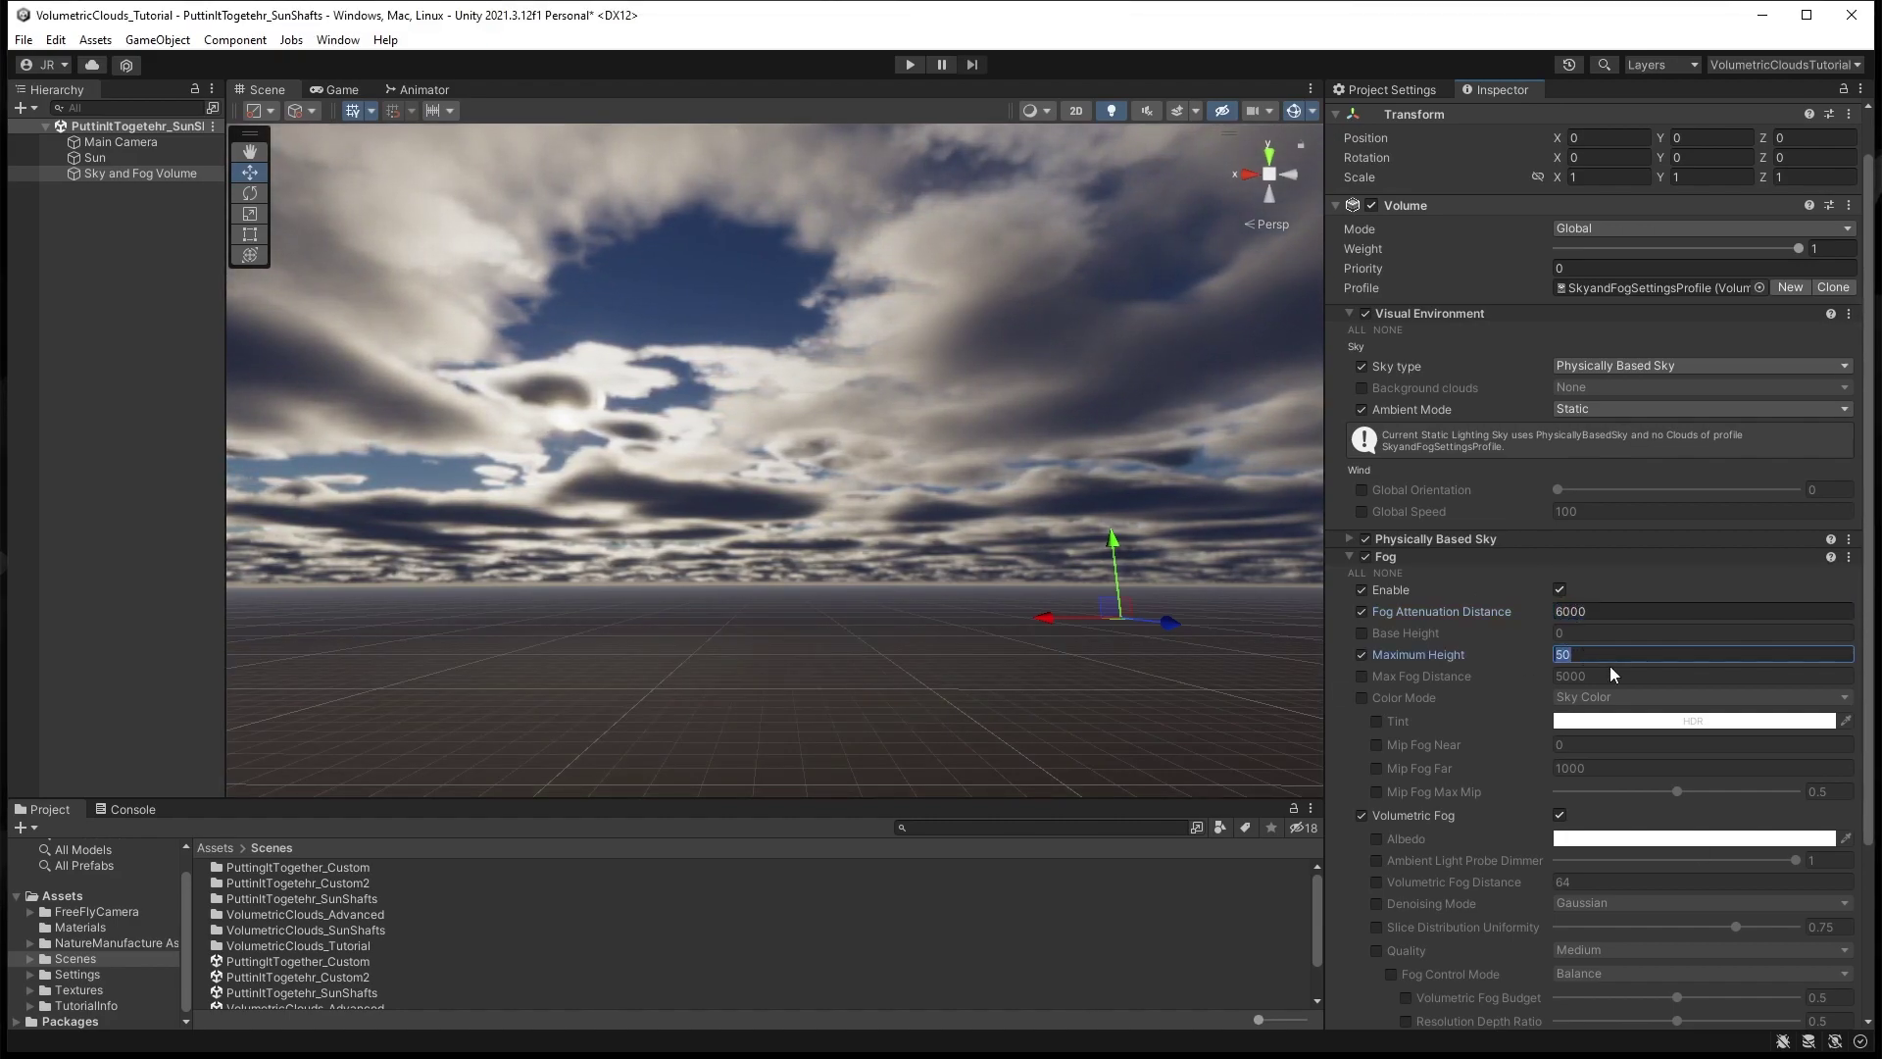
text(4000)
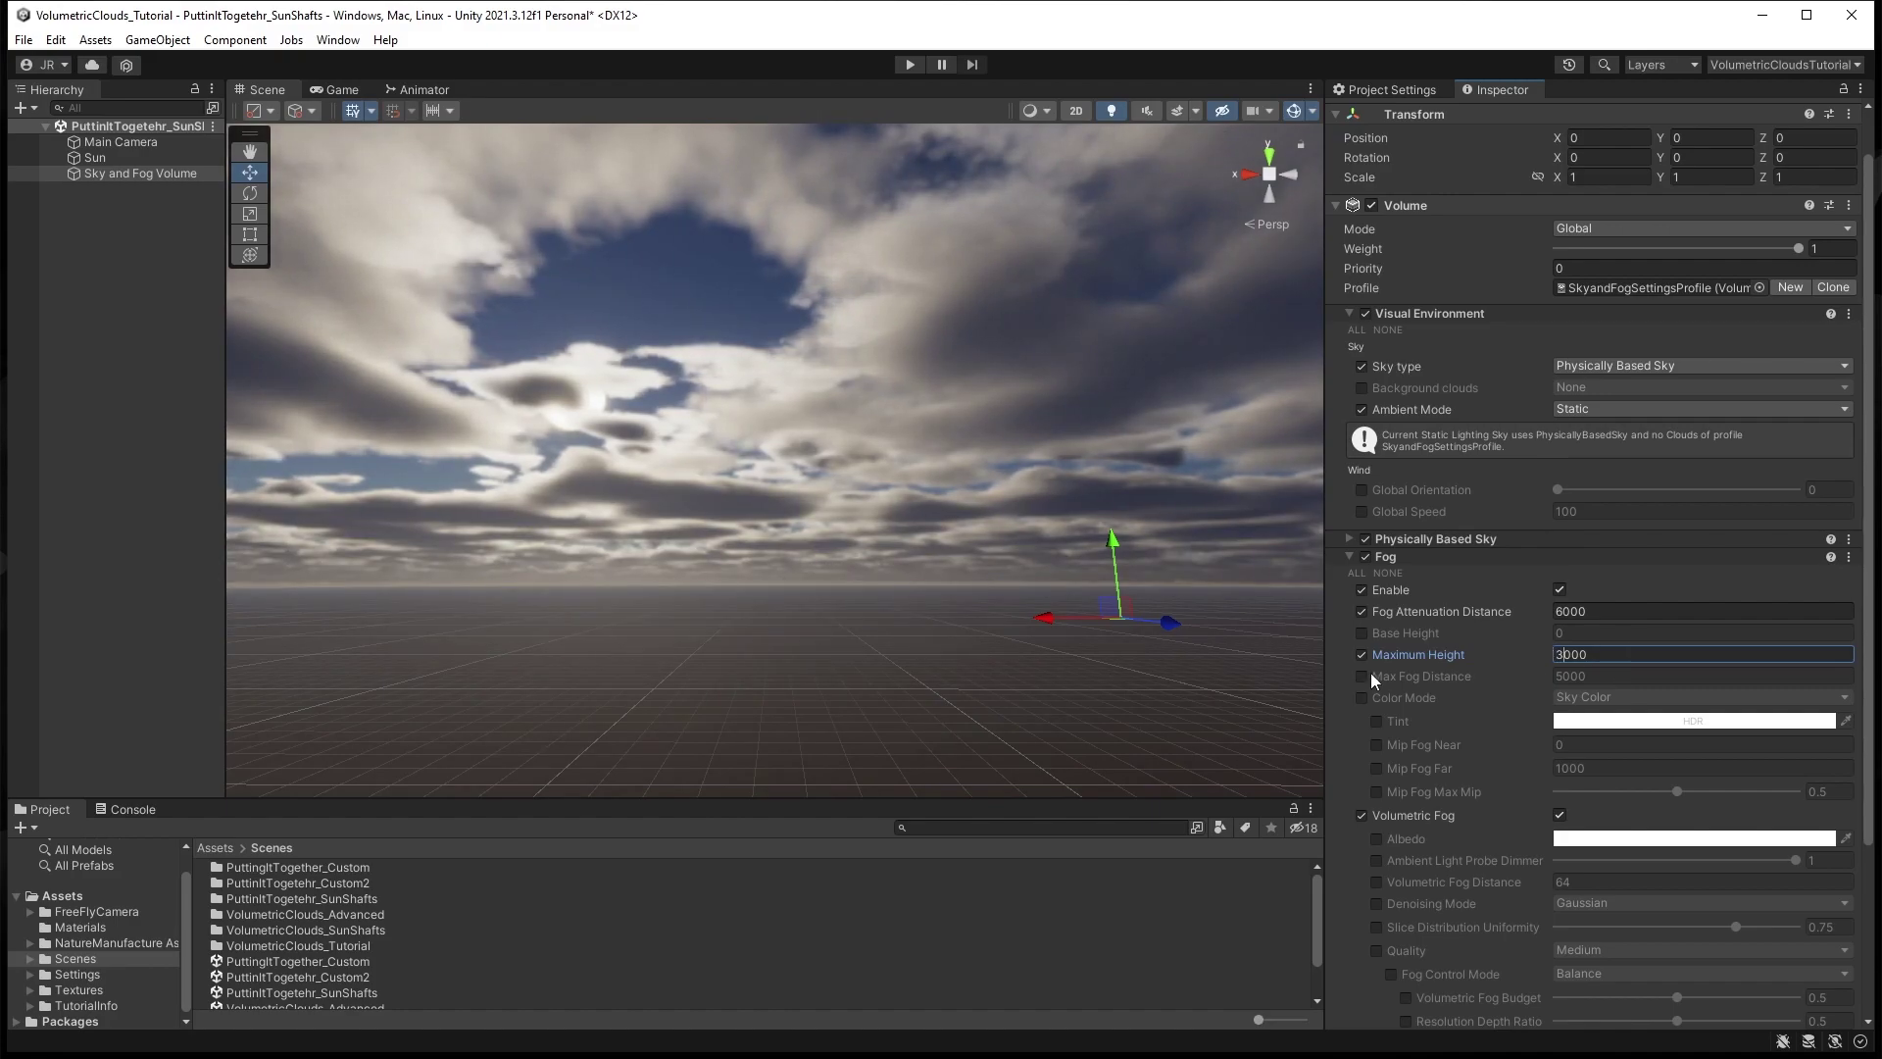
- Override the Max Fog Distance with 100000 and the Volumetric Fog Distance with 10000
text(100000)
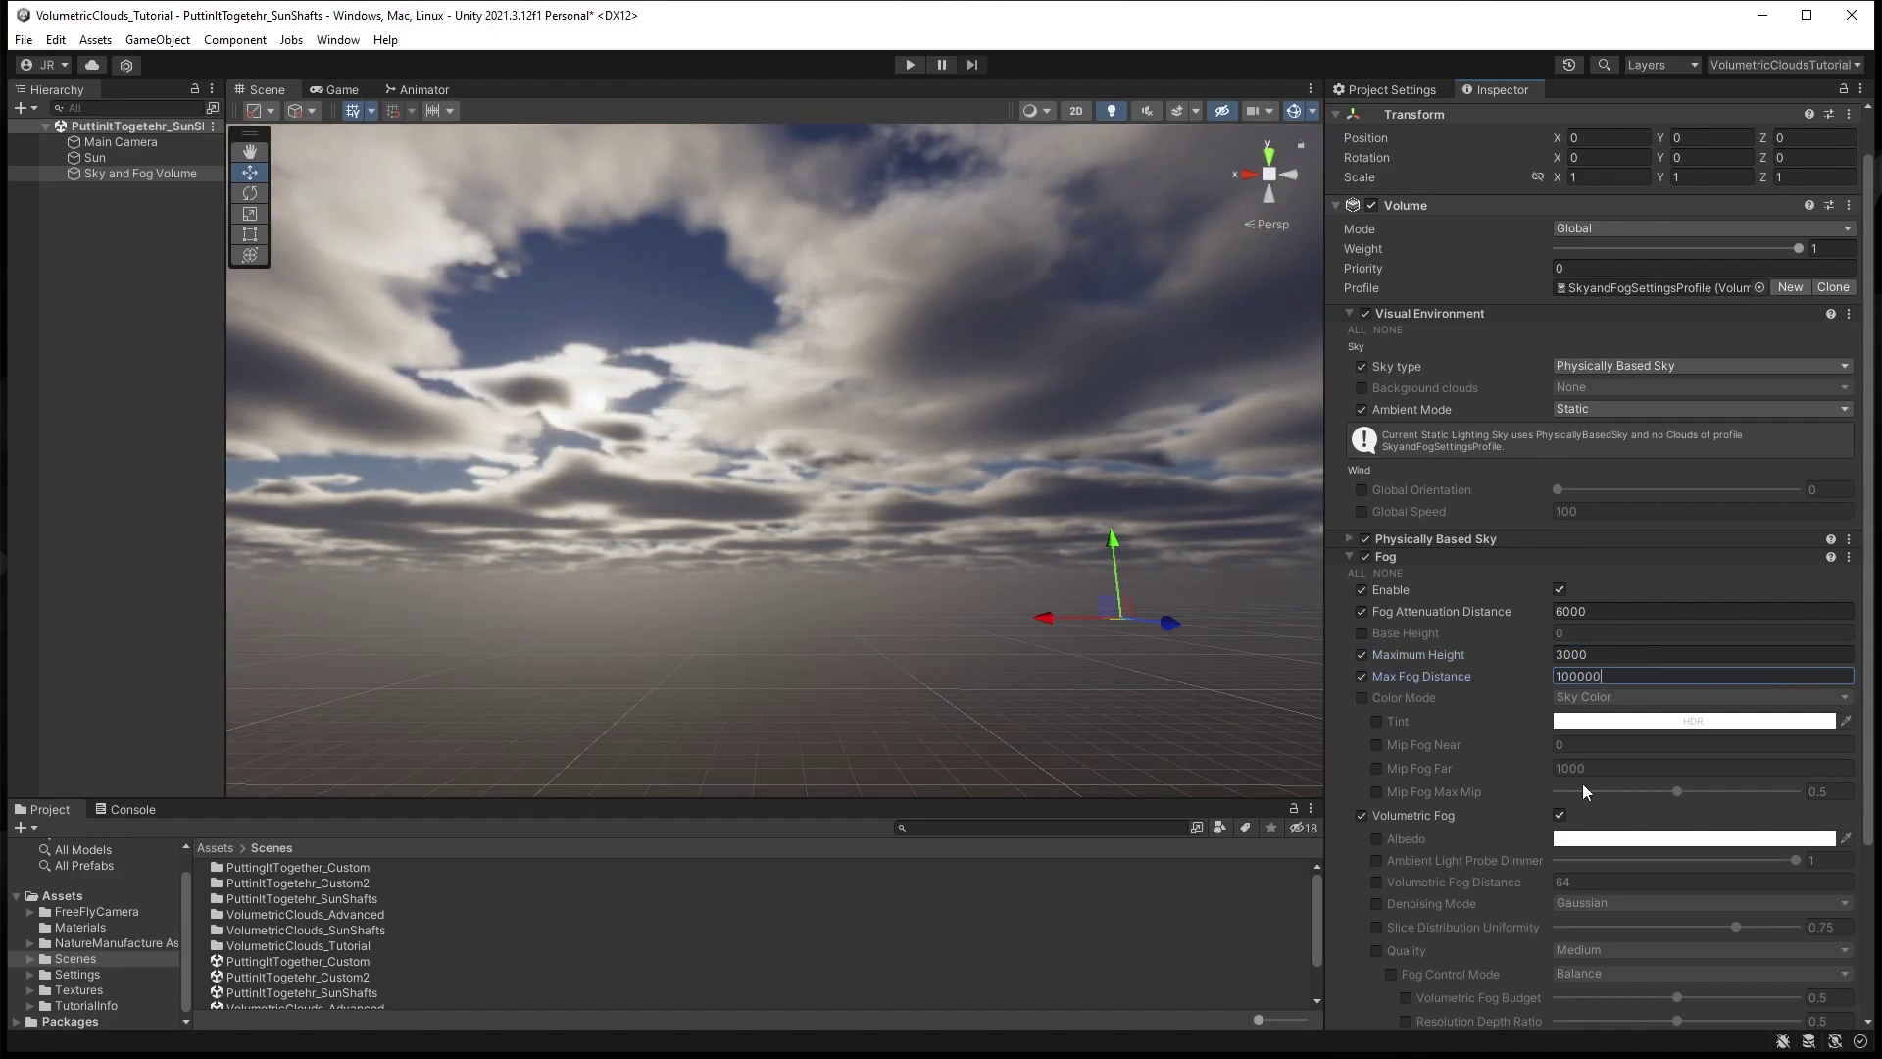
scroll(1582, 784, down, 3)
double_click(1604, 775)
text(10000)
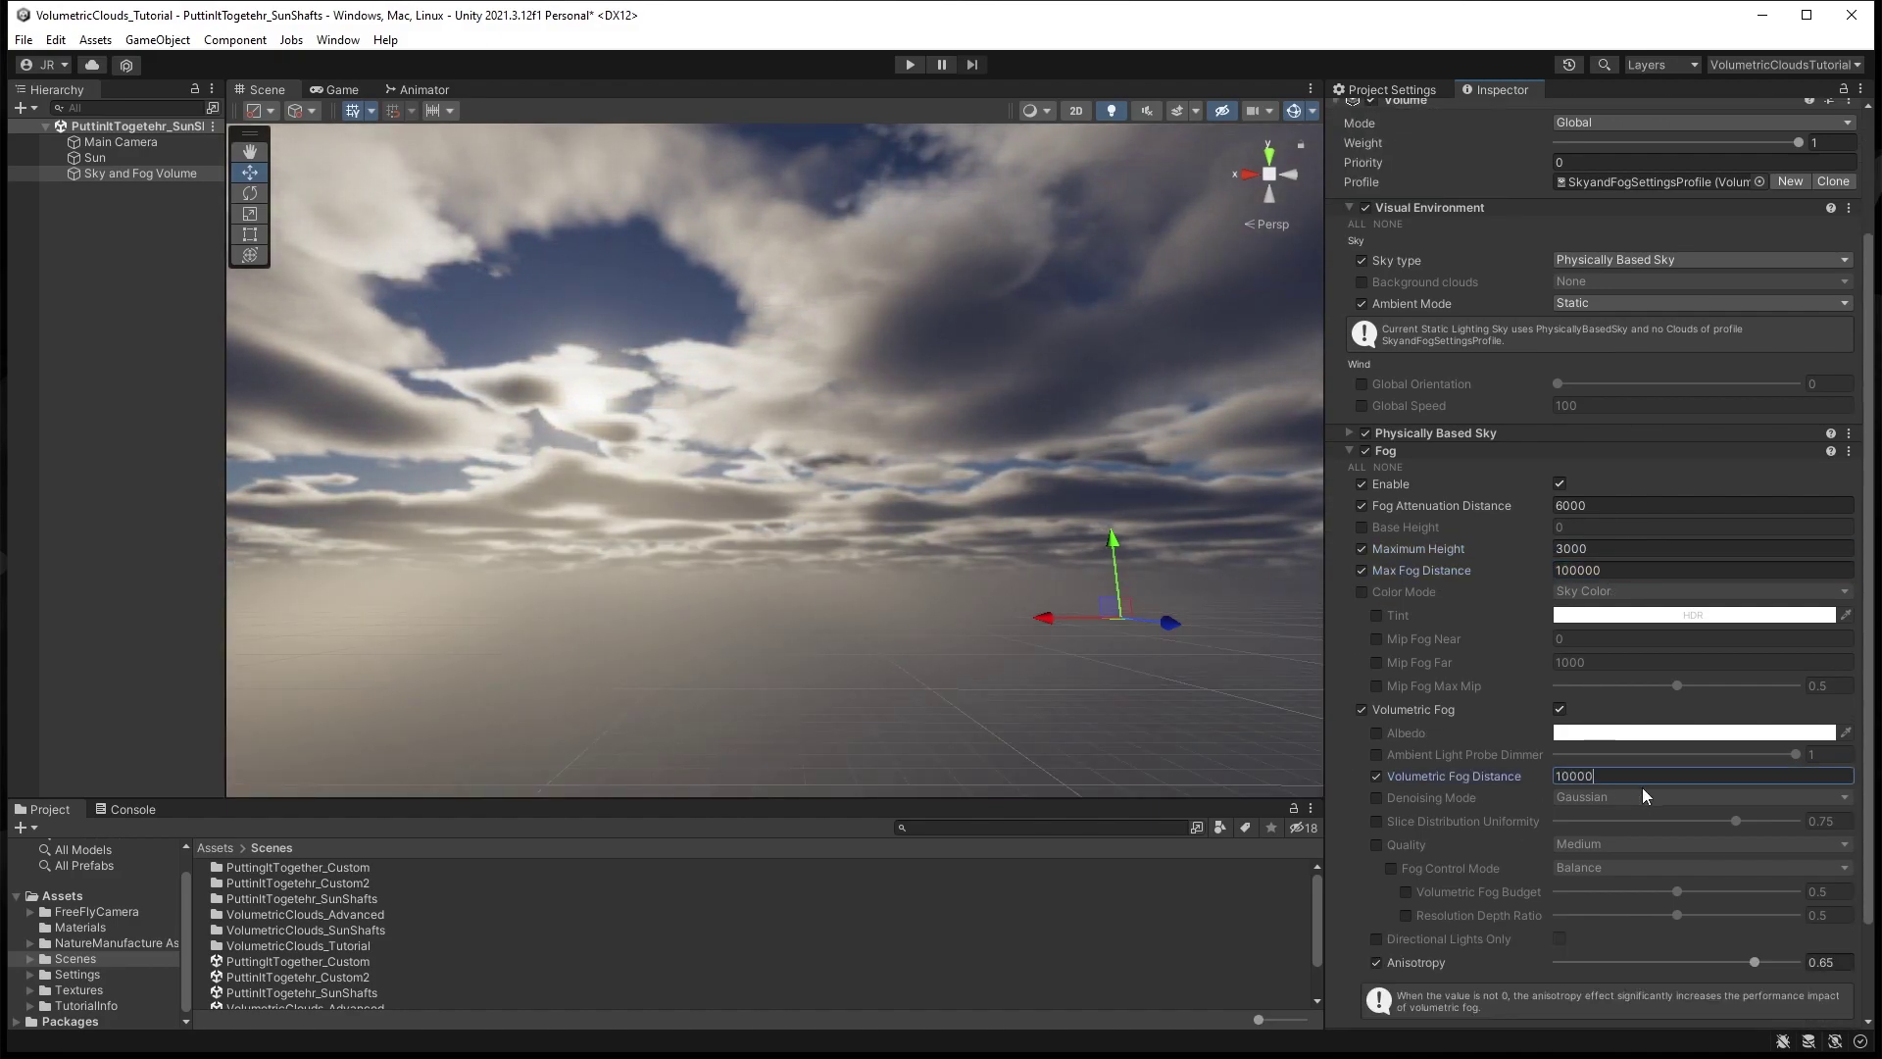
- Override the volumetric fog's Quality with High and its Ambient Light Probe Dimmer with about 0.109
click(1377, 844)
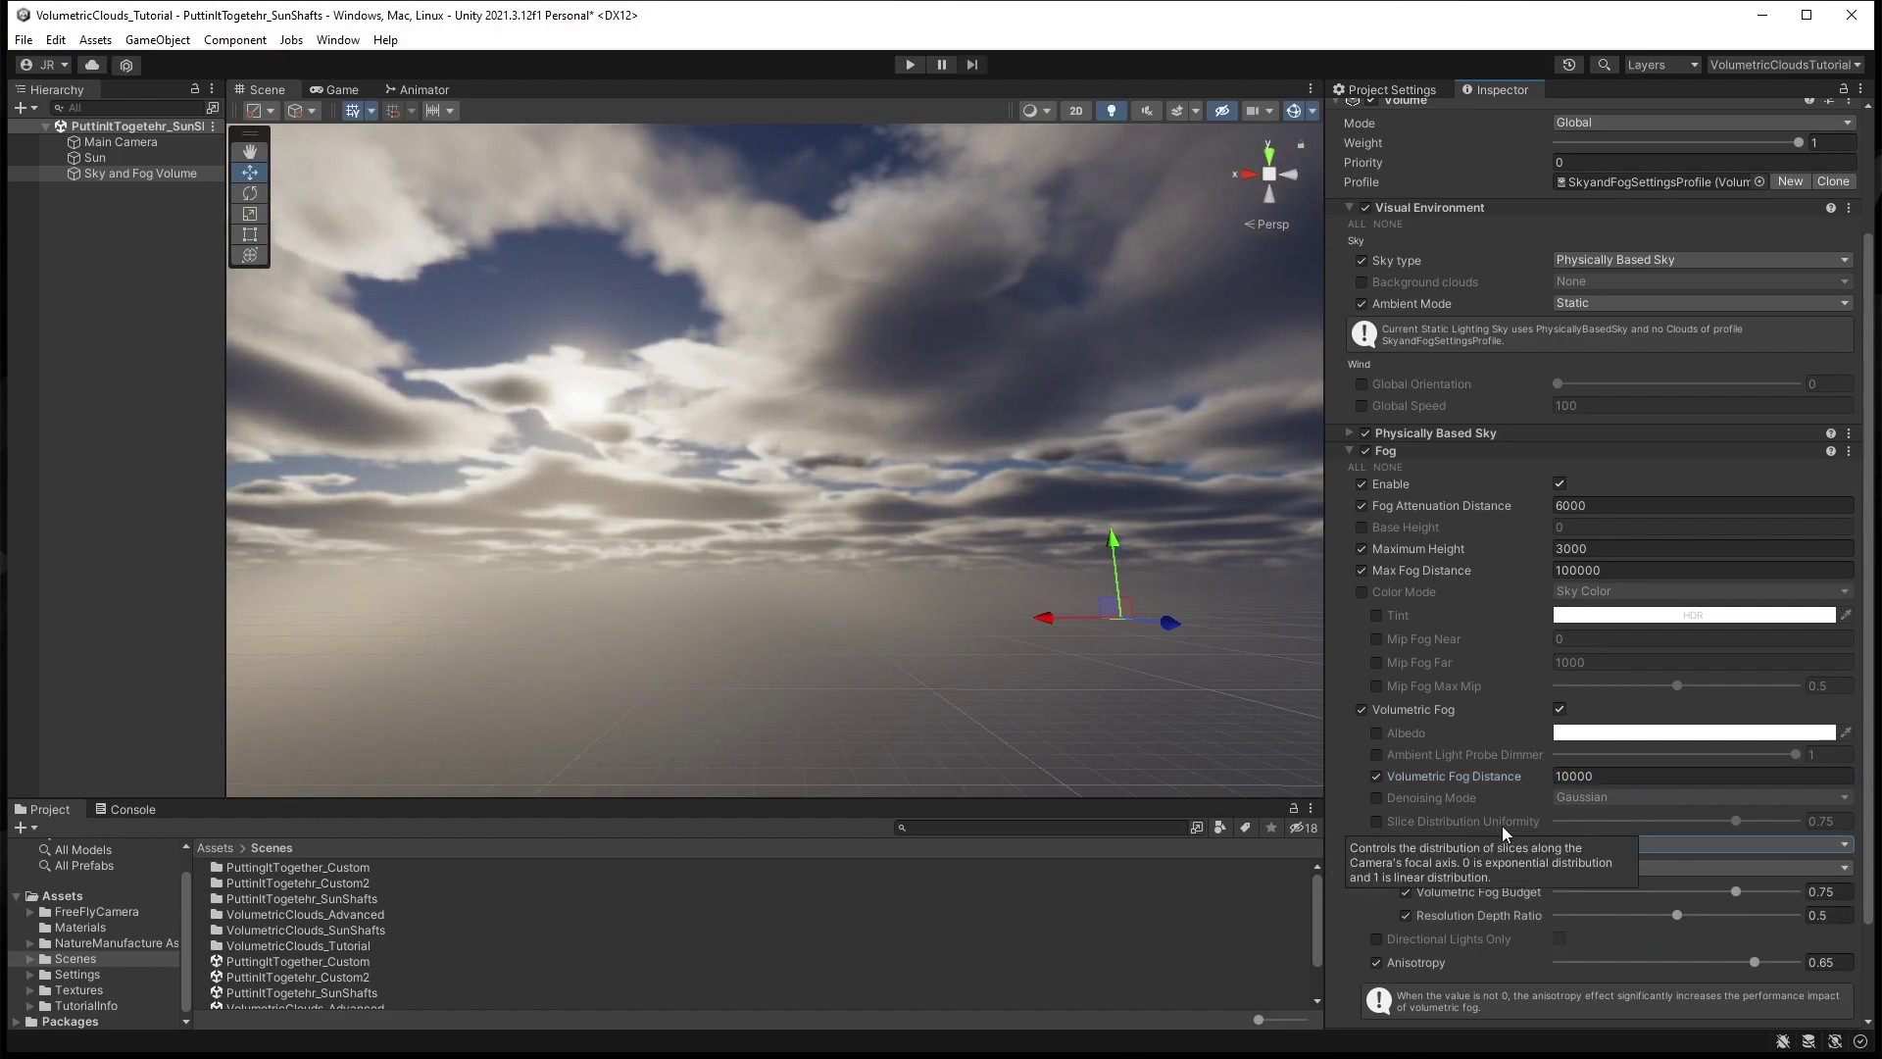
scroll(1502, 832, down, 2)
click(1604, 702)
- Rotate the Sun to about 11.8 degrees on X and 17.8 degrees on Y
click(115, 157)
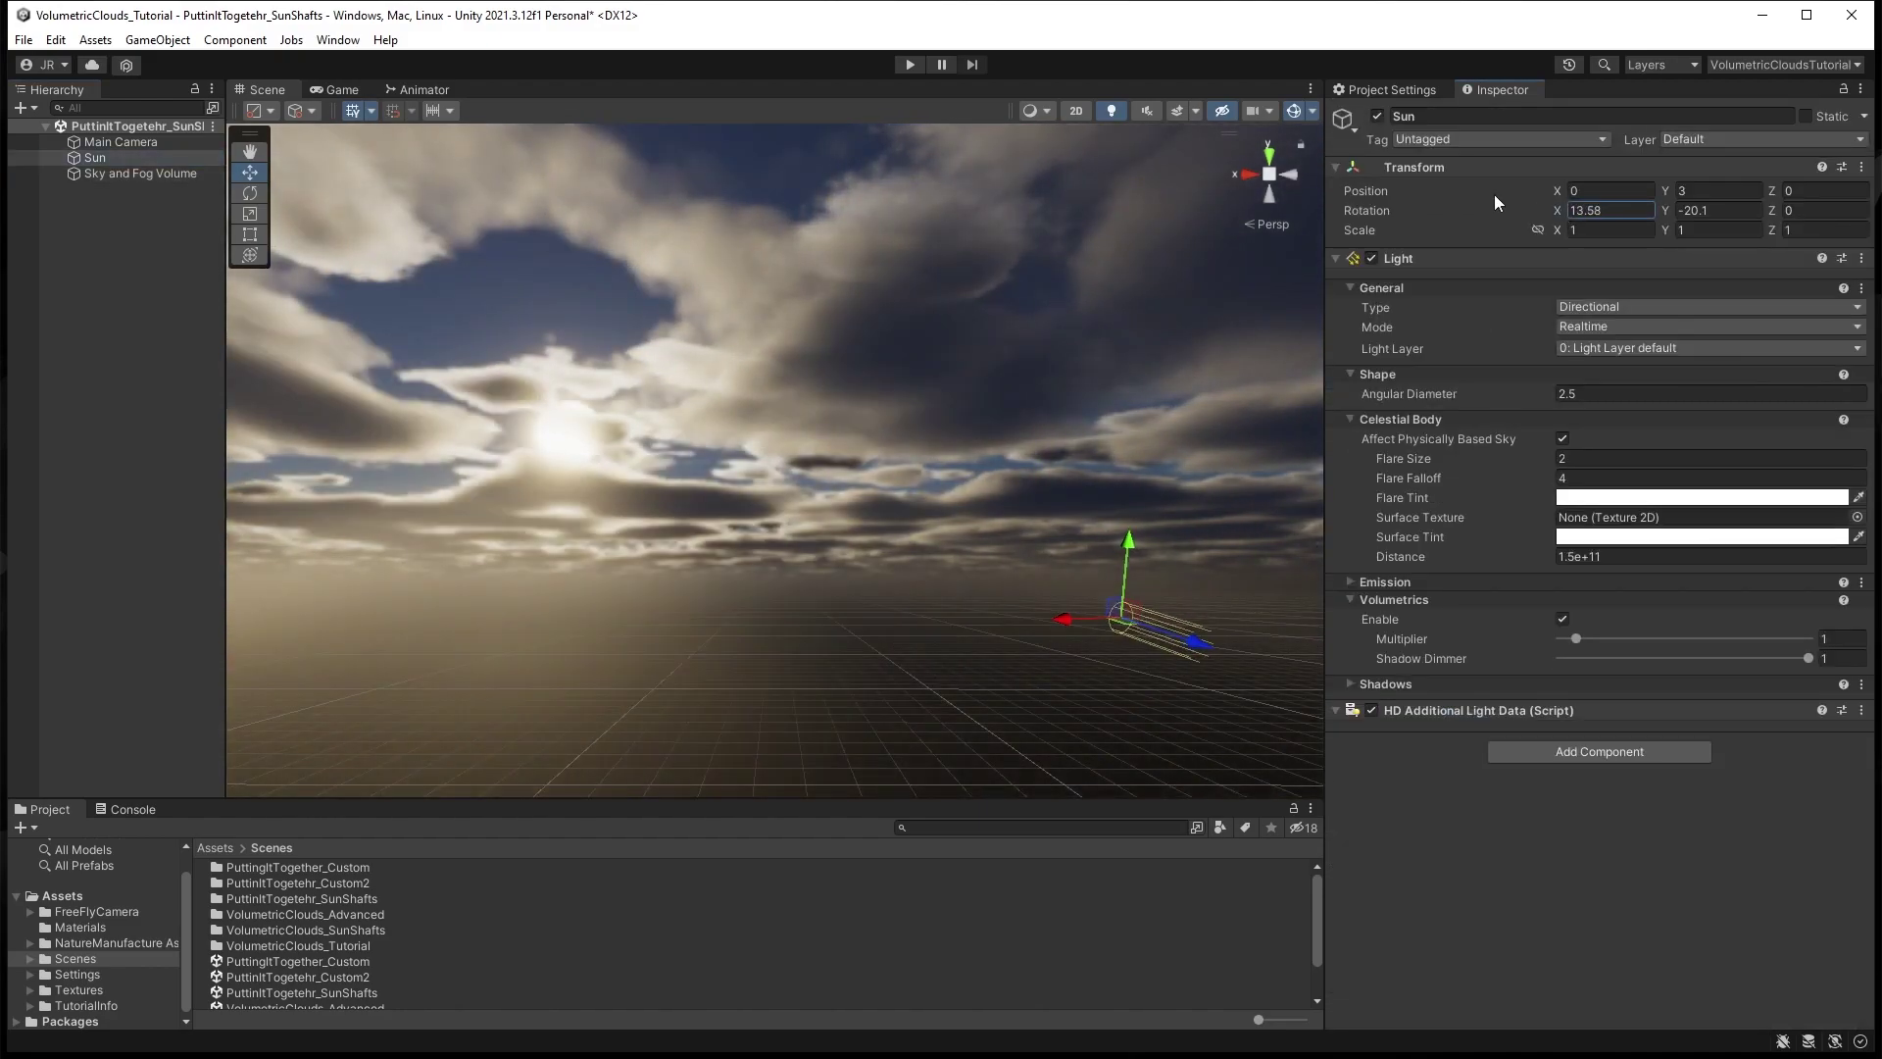
drag(1664, 210, 1843, 212)
drag(1557, 210, 1547, 206)
drag(1664, 210, 1559, 226)
- Set the volumetric fog's Anisotropy to 0.35
click(139, 172)
scroll(1655, 755, down, 3)
drag(1720, 844, 1741, 849)
click(1815, 841)
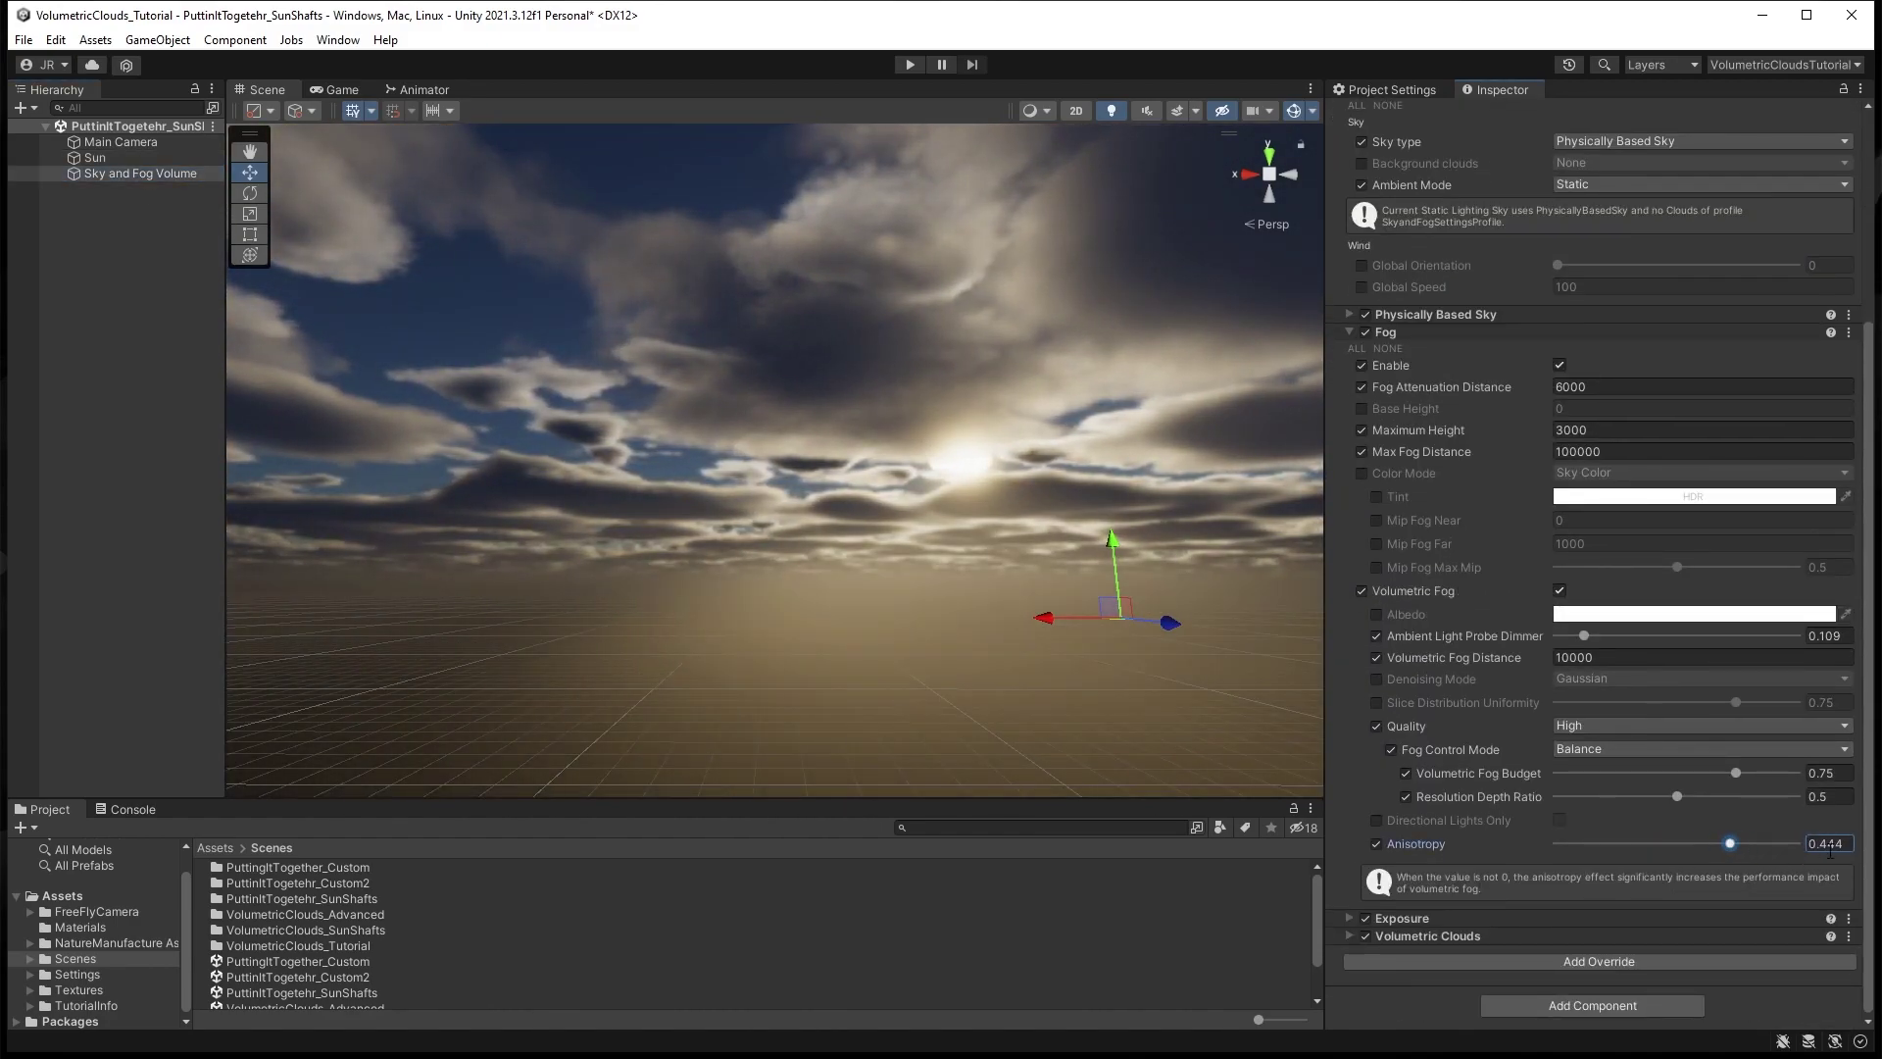
text(0.35)
- Review the Main Camera's Projection, Rendering and Environment settings and collapse those groups
click(104, 142)
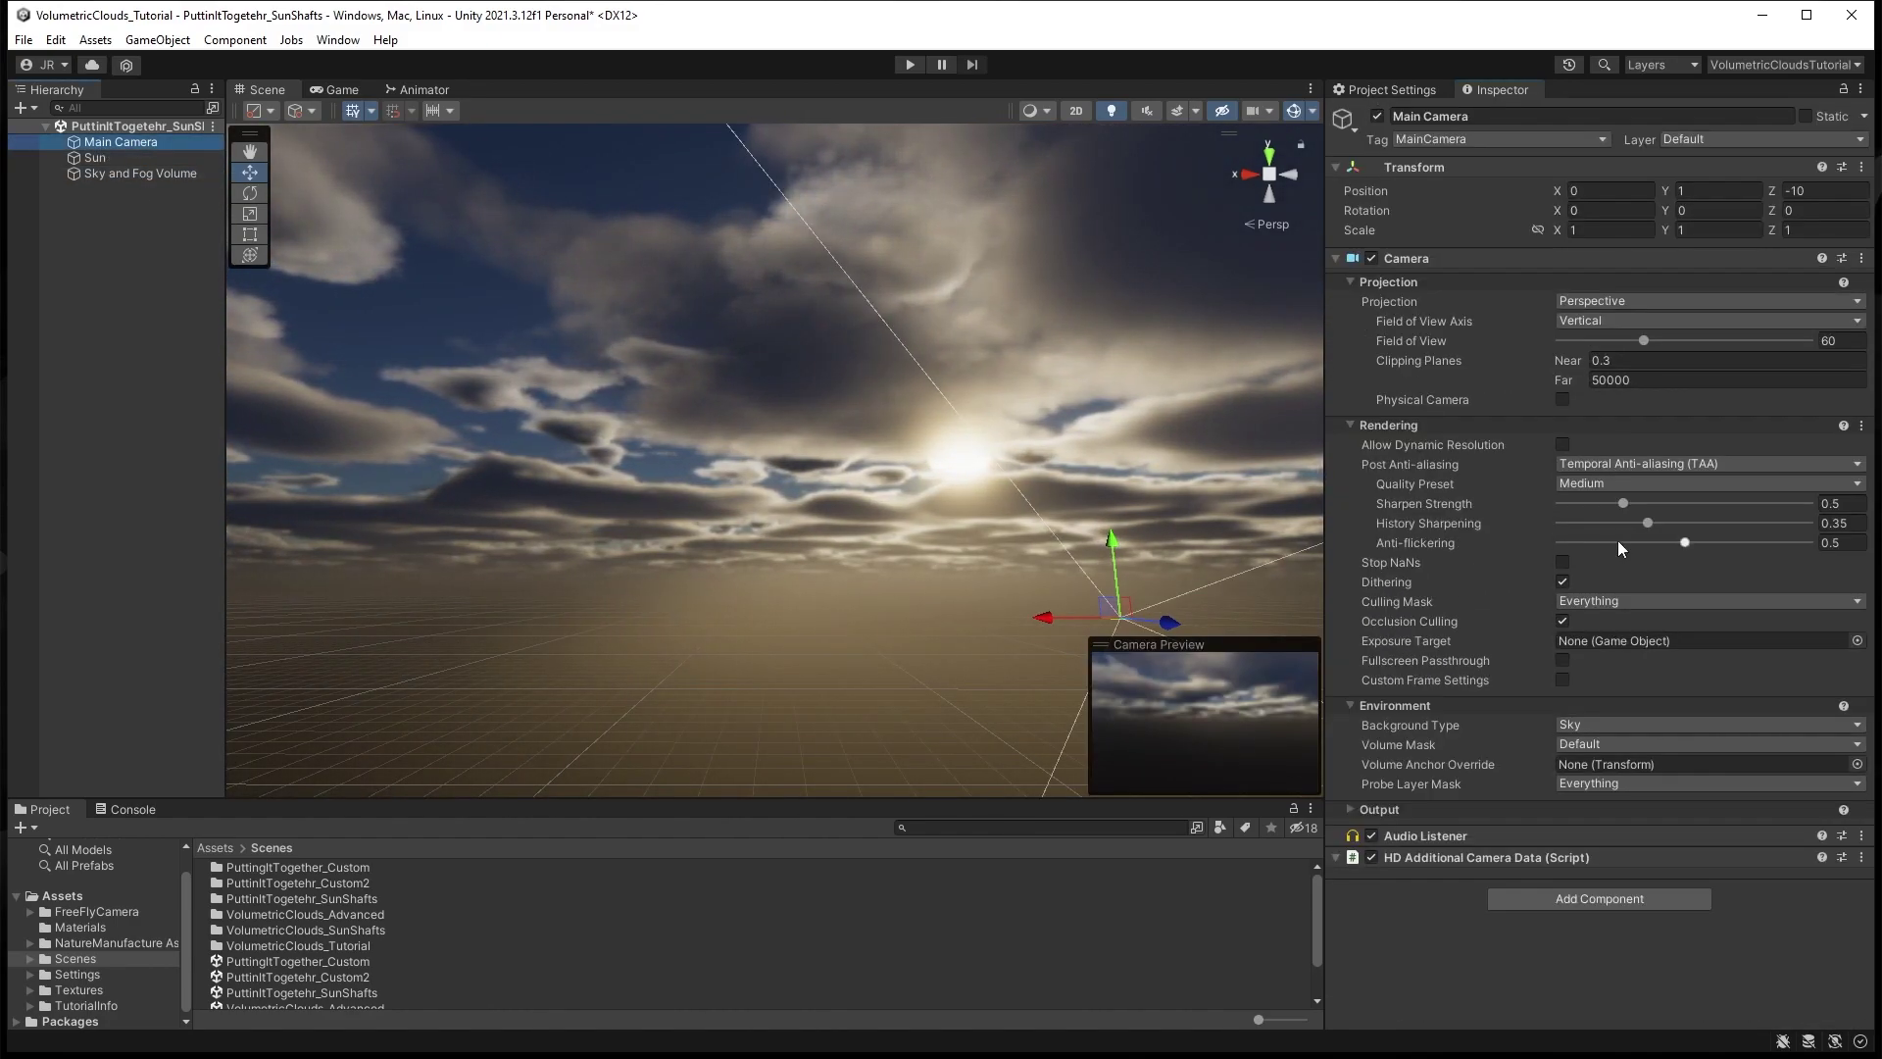
click(1358, 424)
click(1358, 281)
click(1353, 318)
- Collapse the Sun's Celestial Body and Shape groups and set its Volumetrics Multiplier to 3
click(96, 157)
click(1357, 414)
click(1358, 374)
mouse_move(1574, 467)
mouse_down()
mouse_move(1640, 470)
mouse_move(1606, 467)
mouse_up()
- Set the fog's Ambient Light Probe Dimmer to 0.2 and rotate the Sun behind the clouds
click(140, 173)
scroll(1719, 790, down, 5)
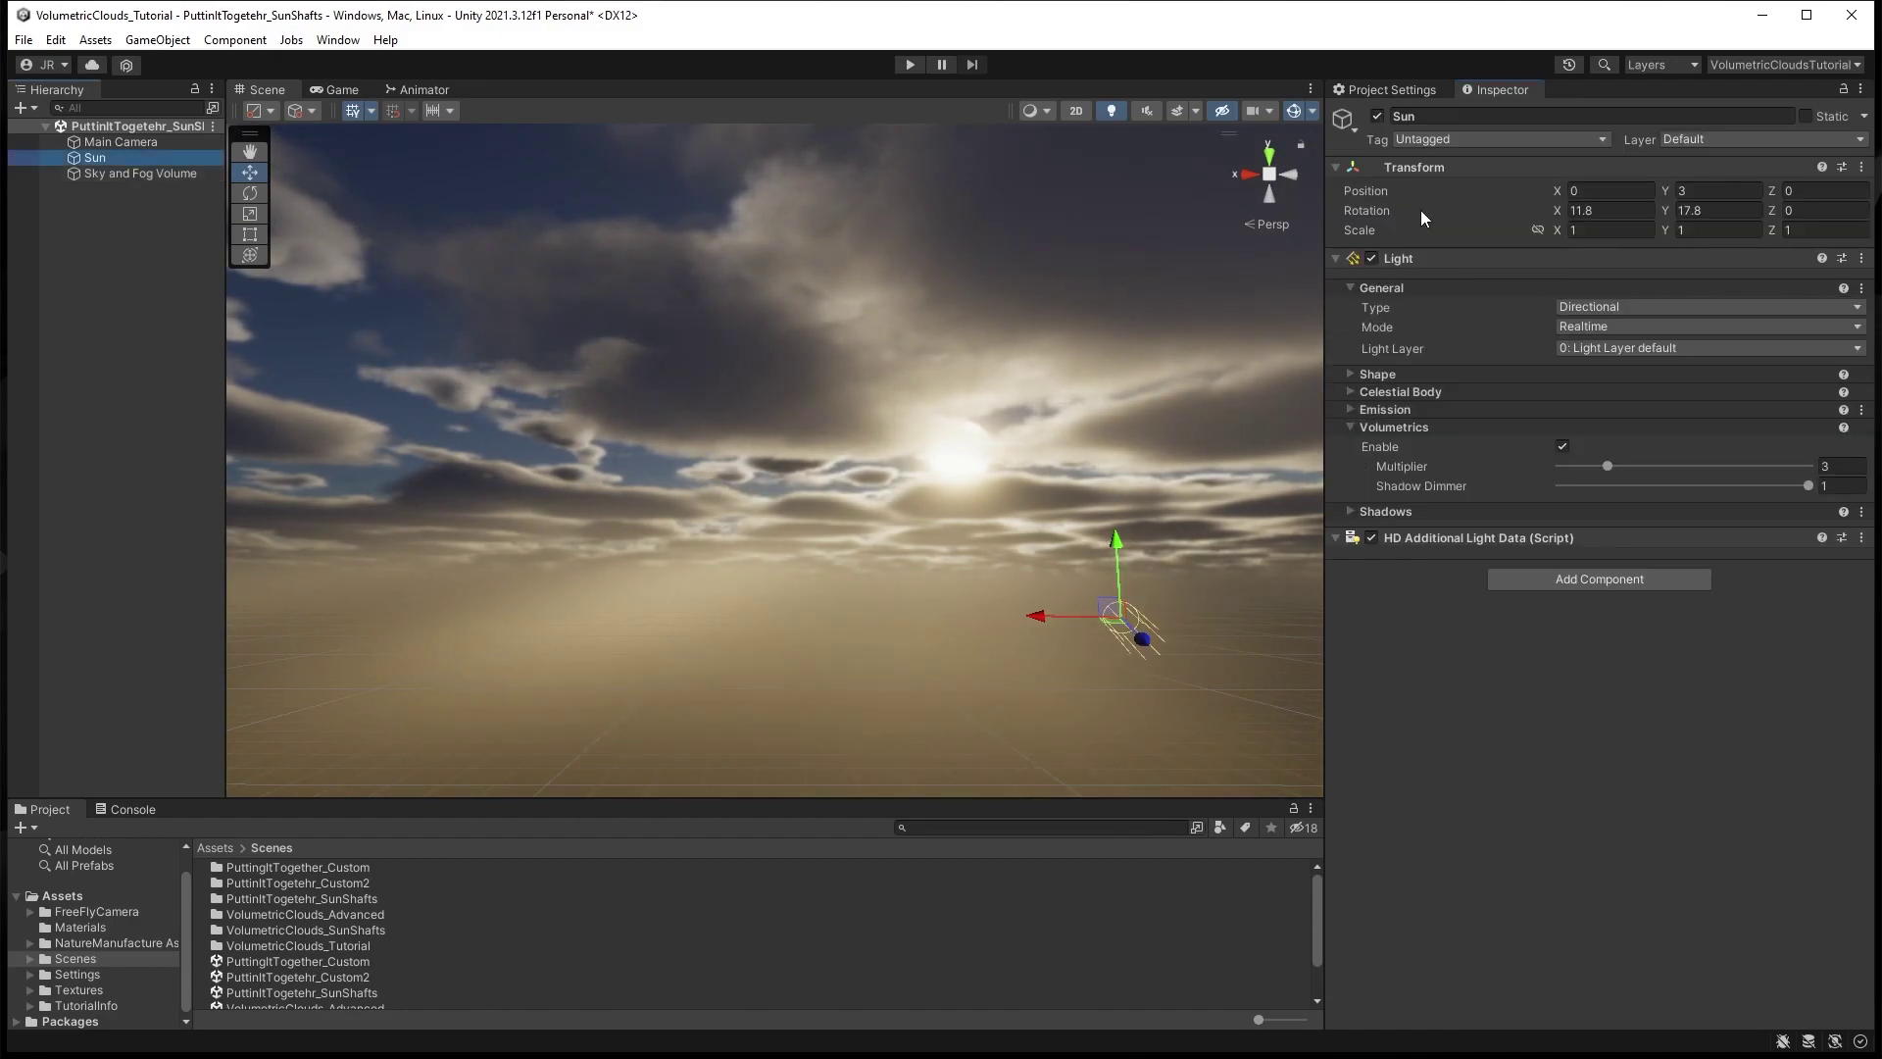
drag(1420, 210, 1614, 208)
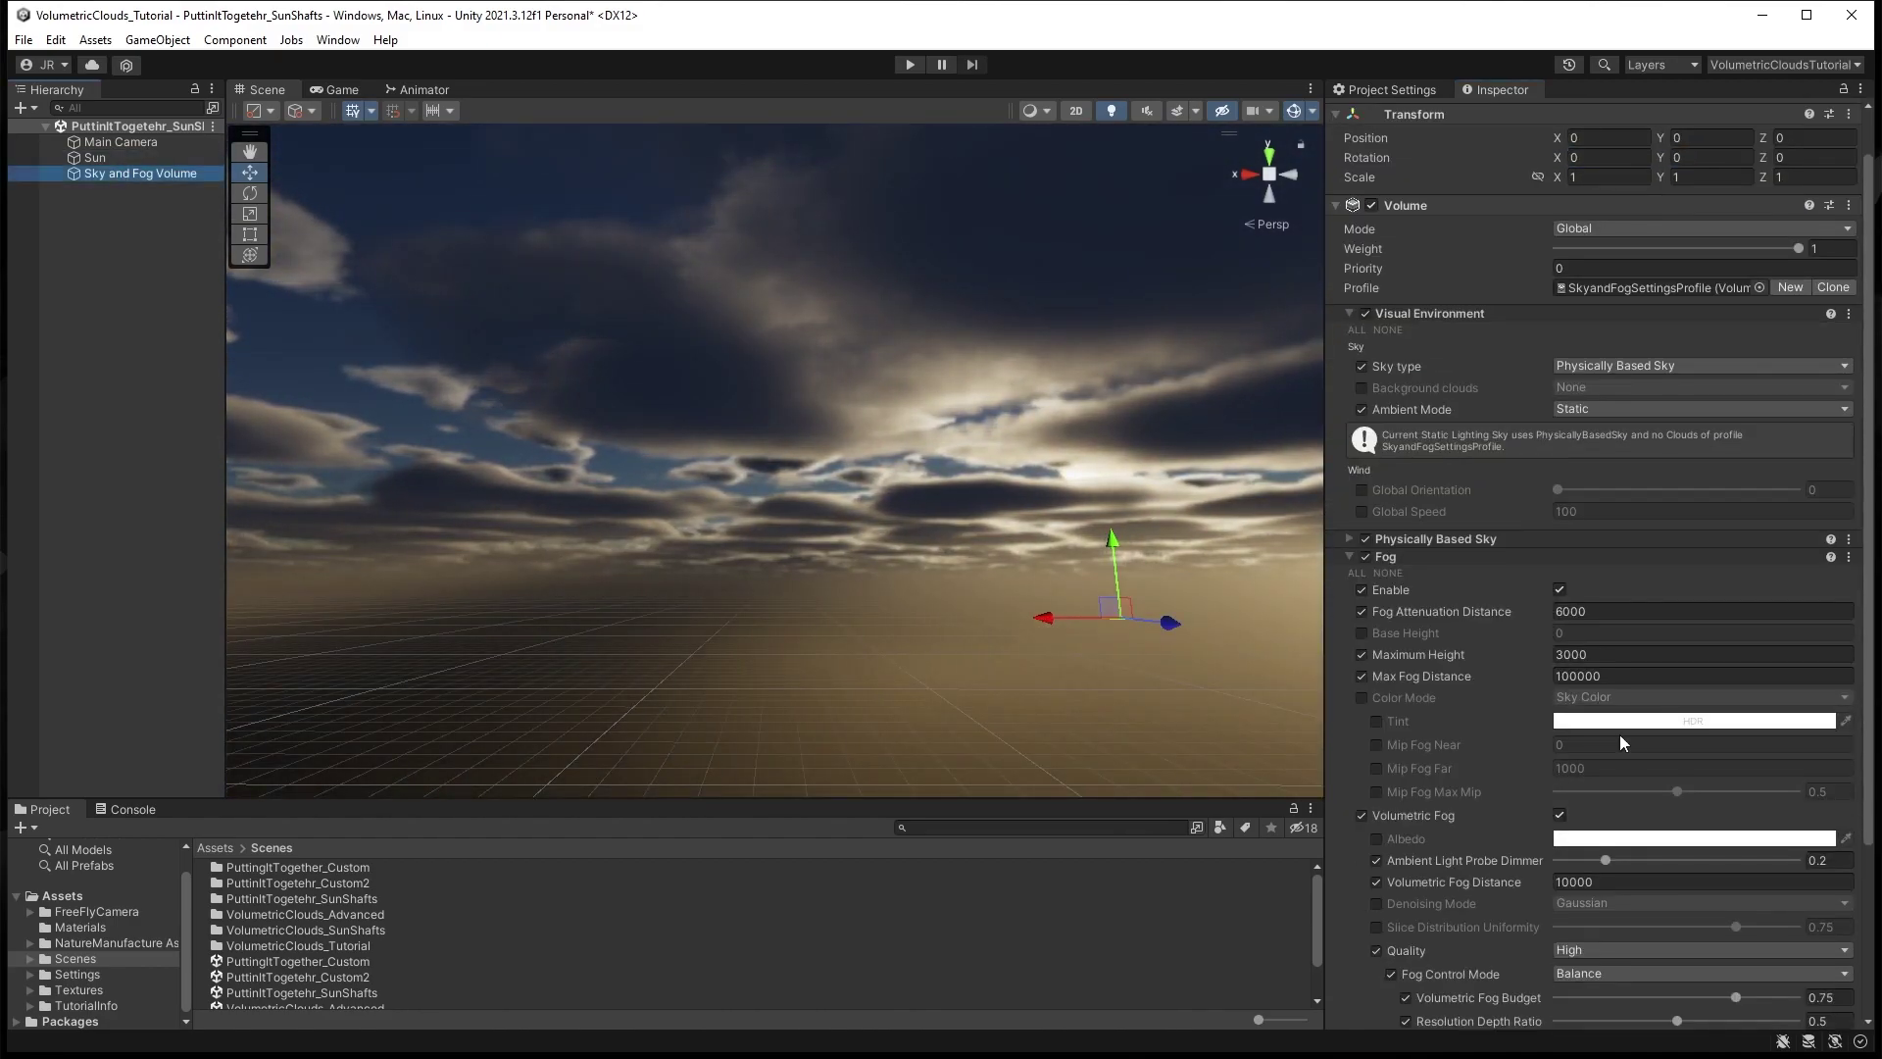
- Try Fog Attenuation Distances such as 100000 and 2000, then return the value to 6000
scroll(1620, 737, down, 3)
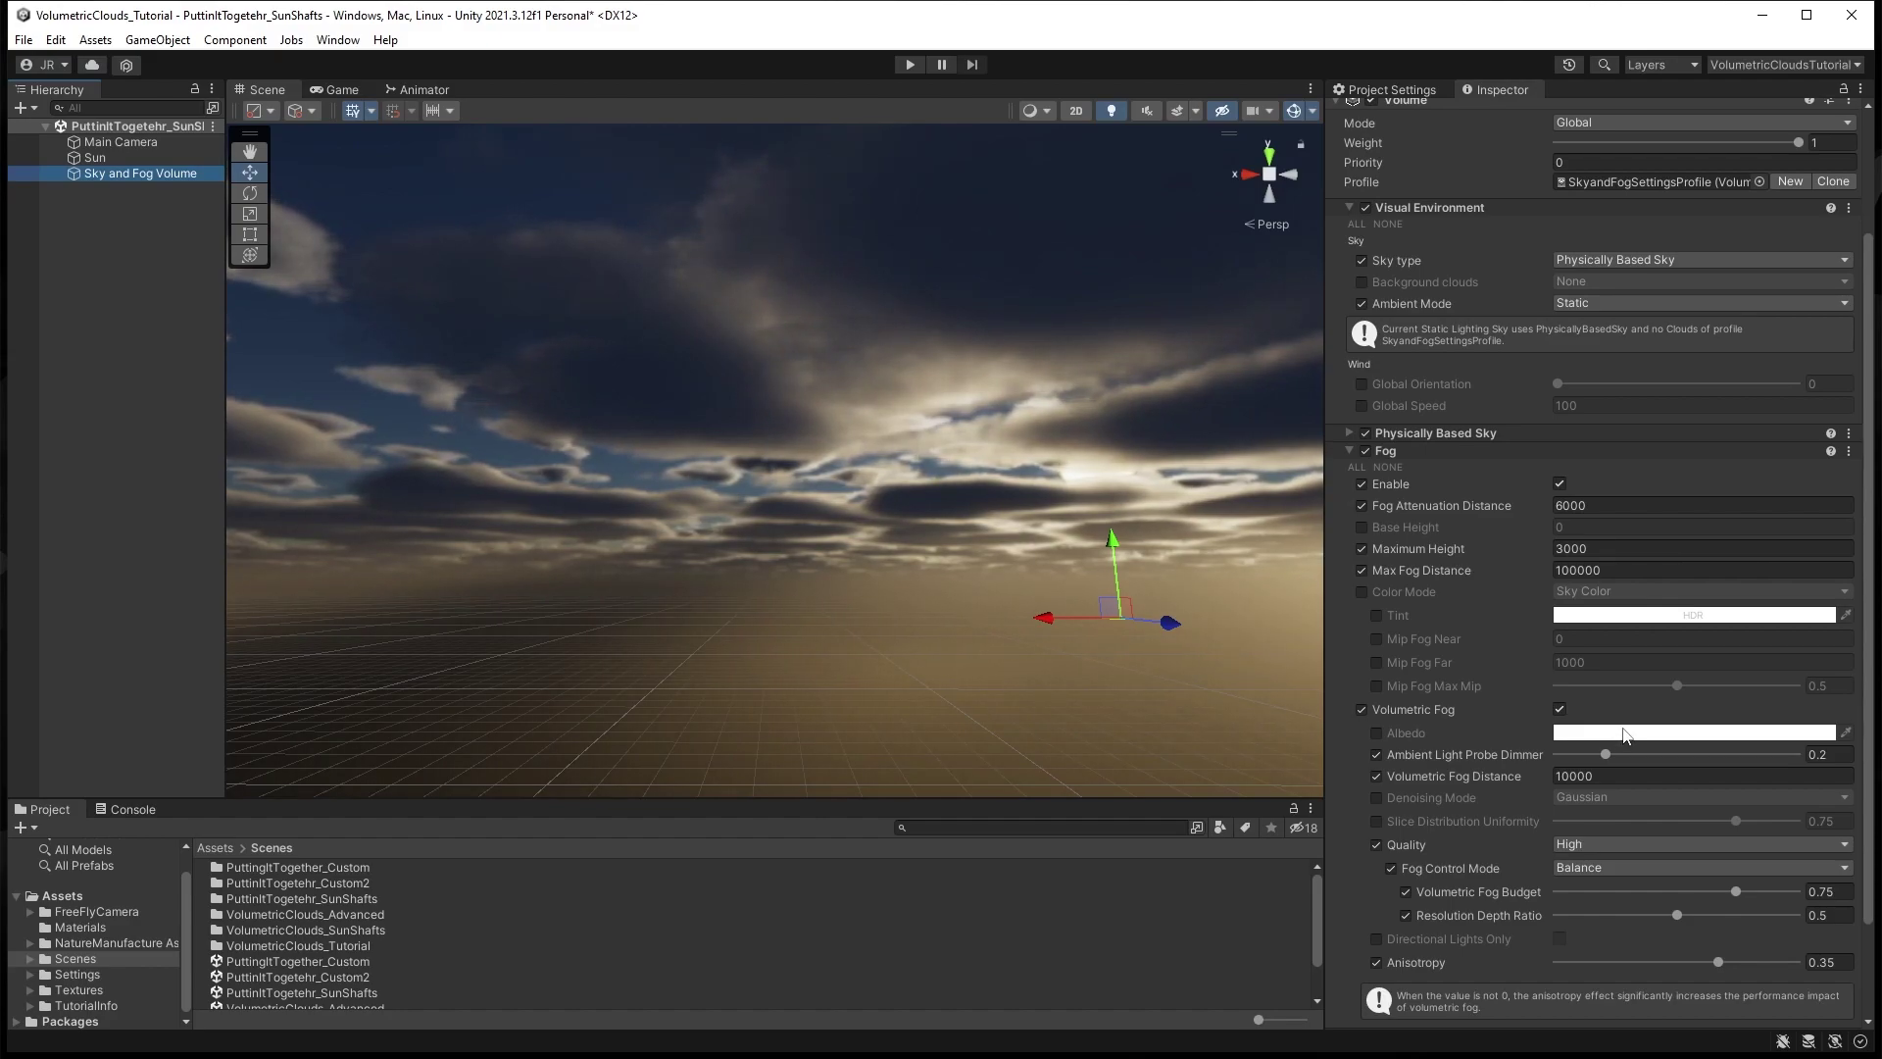
click(1583, 550)
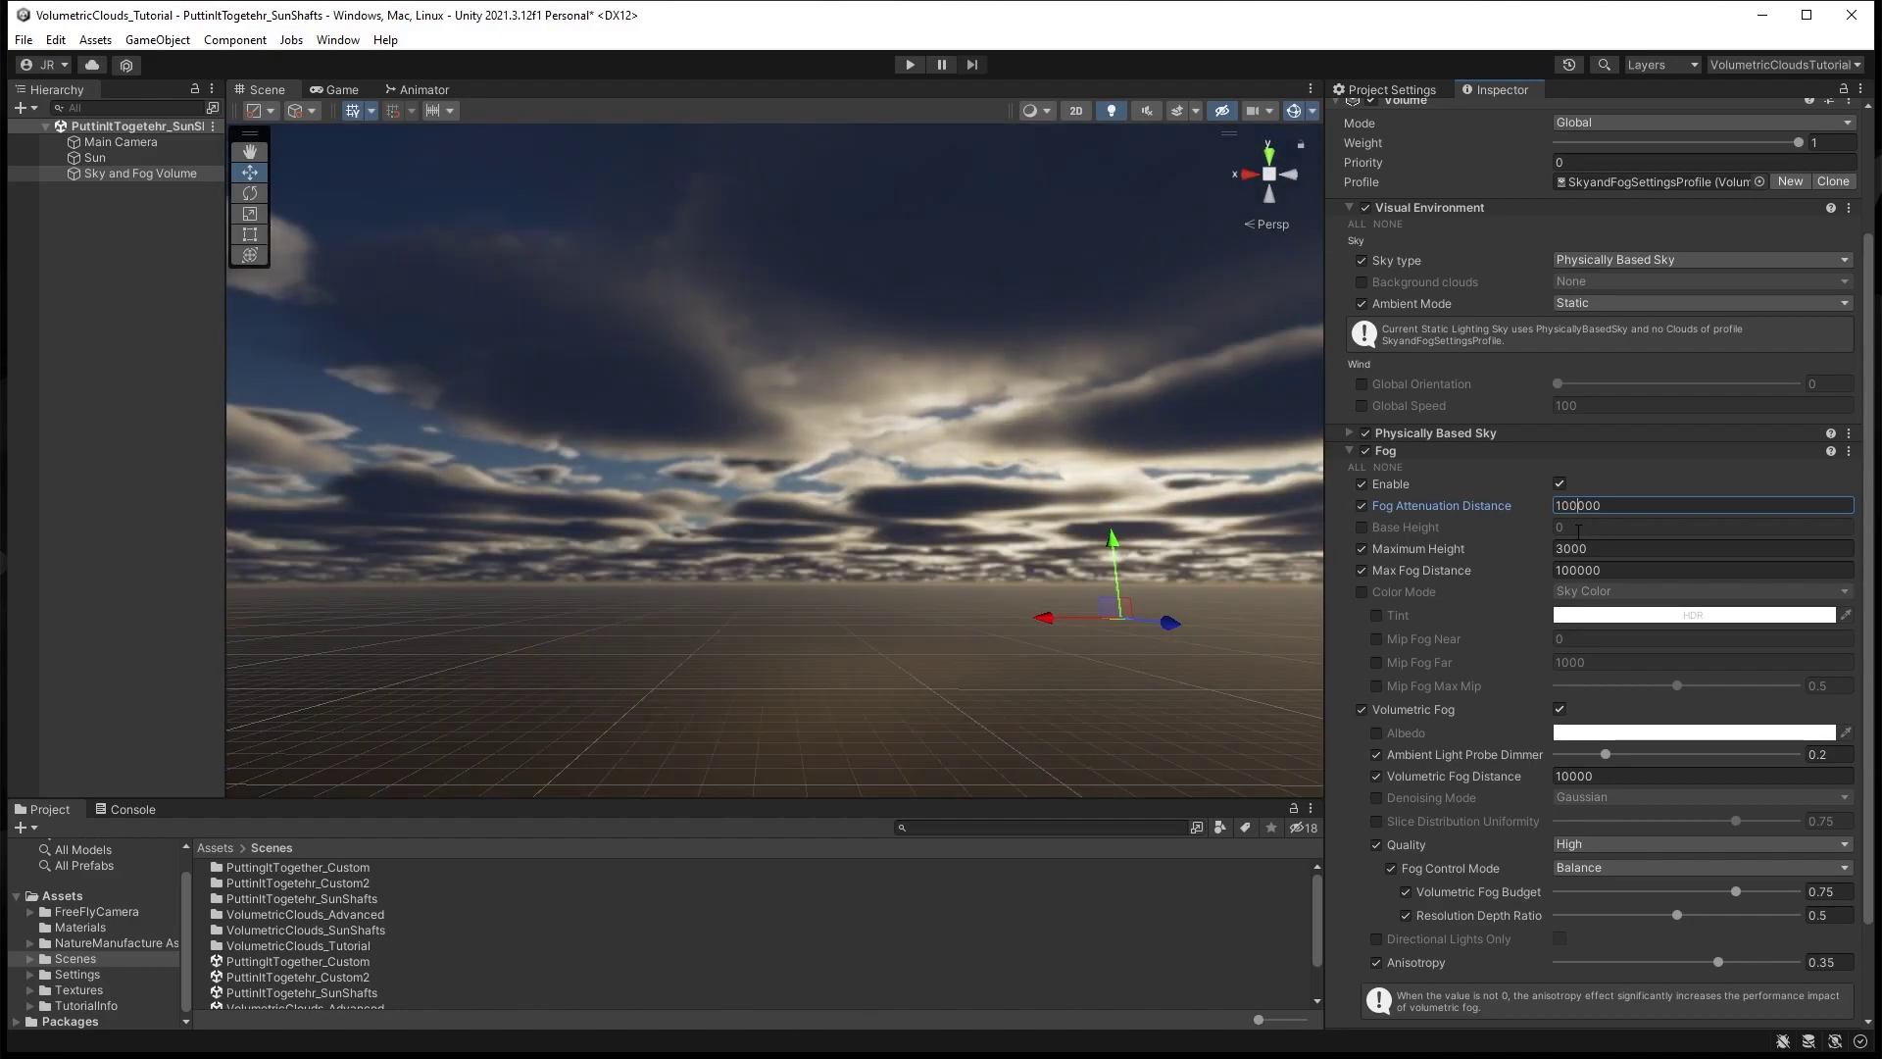
key(BackSpace)
key(BackSpace)
text(60)
key(BackSpace)
key(BackSpace)
text(1)
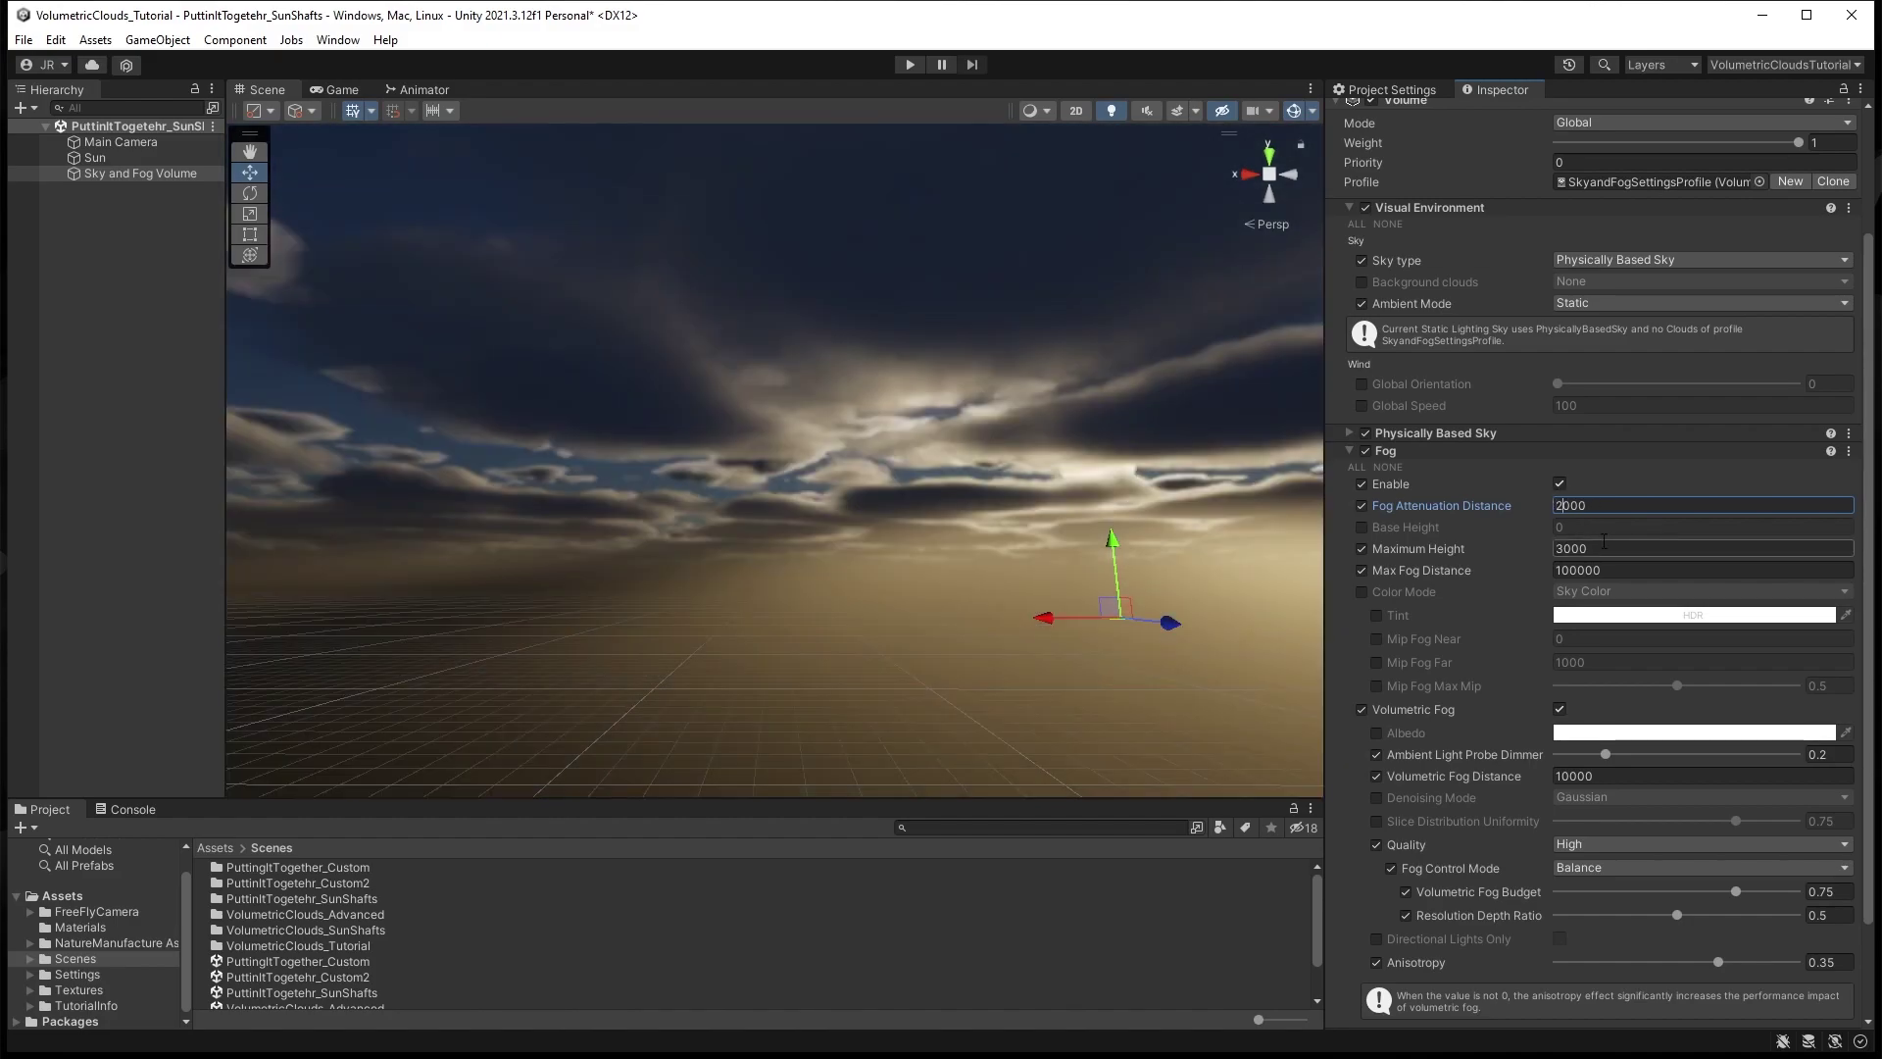
key(BackSpace)
text(6)
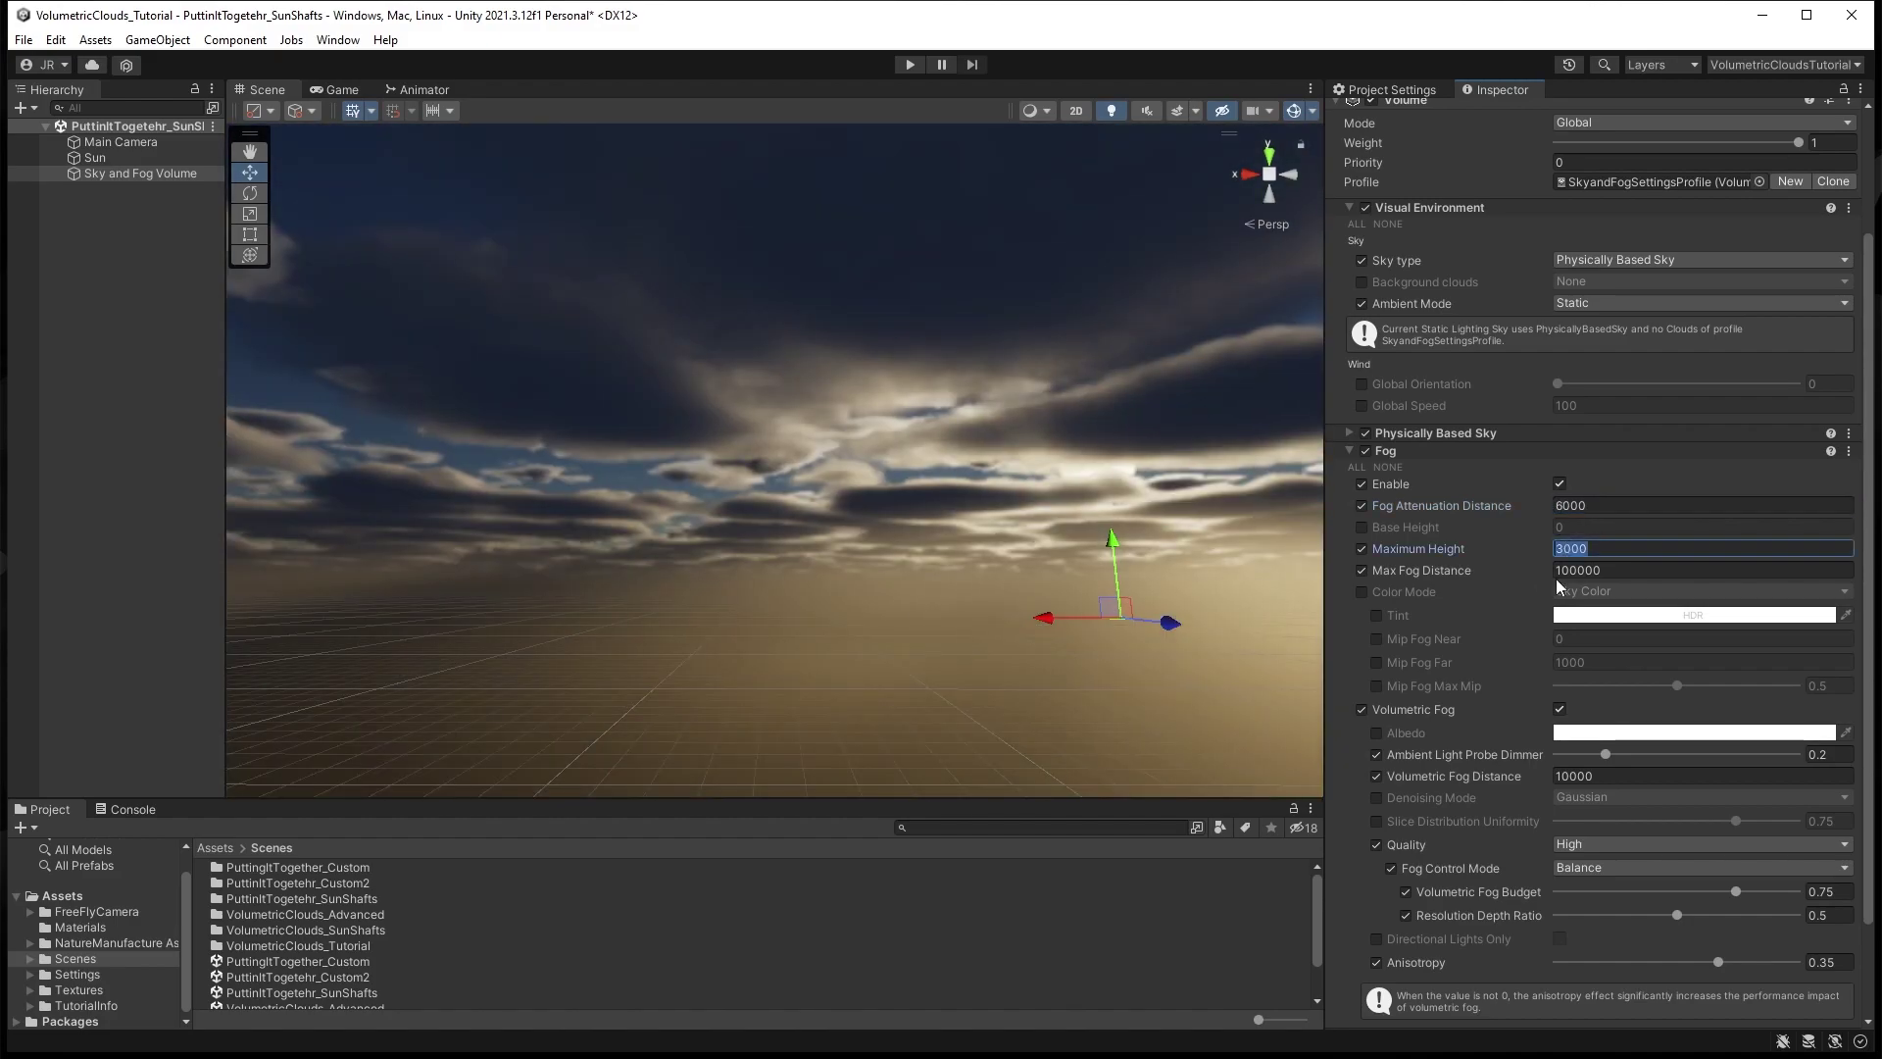
- Rotate the Sun to about 6.14 degrees on X and -16.88 degrees on Y
click(96, 157)
mouse_move(1558, 210)
mouse_down()
mouse_move(1597, 214)
mouse_move(1496, 223)
mouse_move(1529, 218)
mouse_up()
drag(1665, 210, 307, 185)
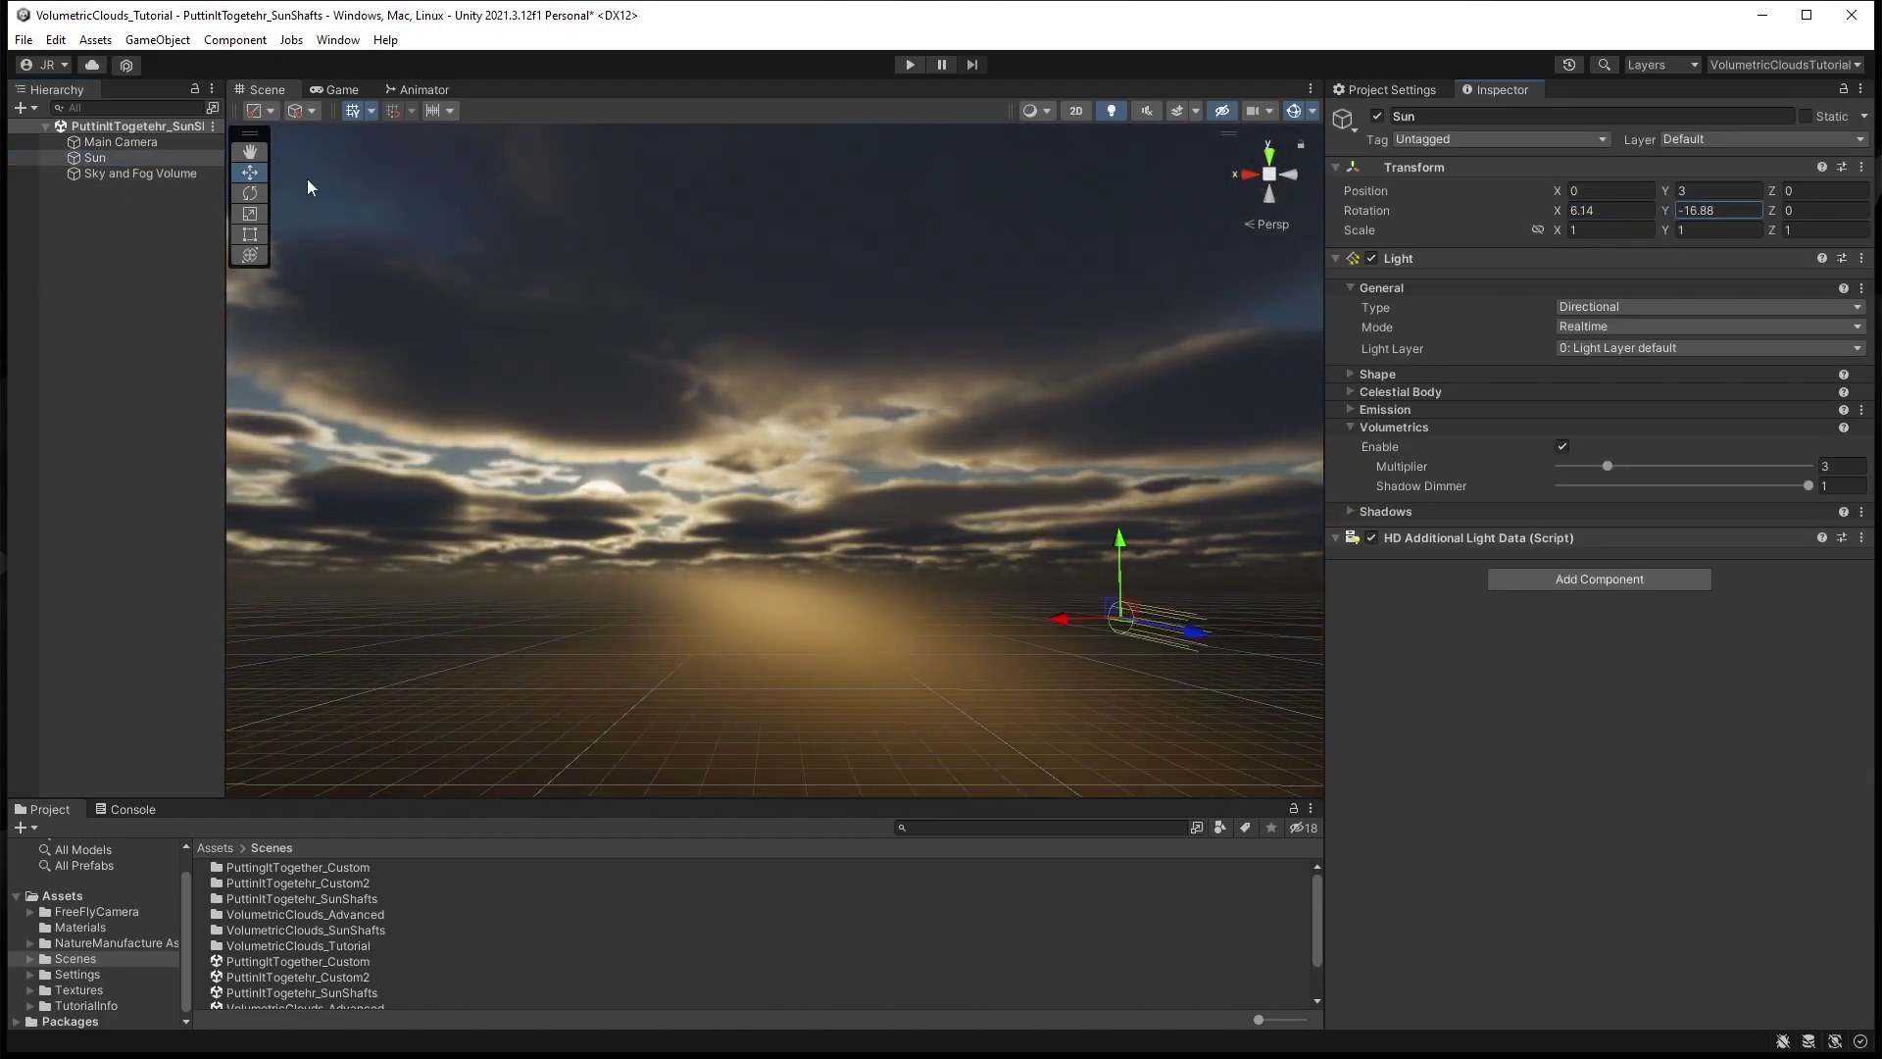
- Set the Volumetric Clouds' Density Multiplier to 0.25 and the Shape Scale to 4.5
click(140, 173)
scroll(1444, 722, down, 5)
drag(1629, 656, 1622, 655)
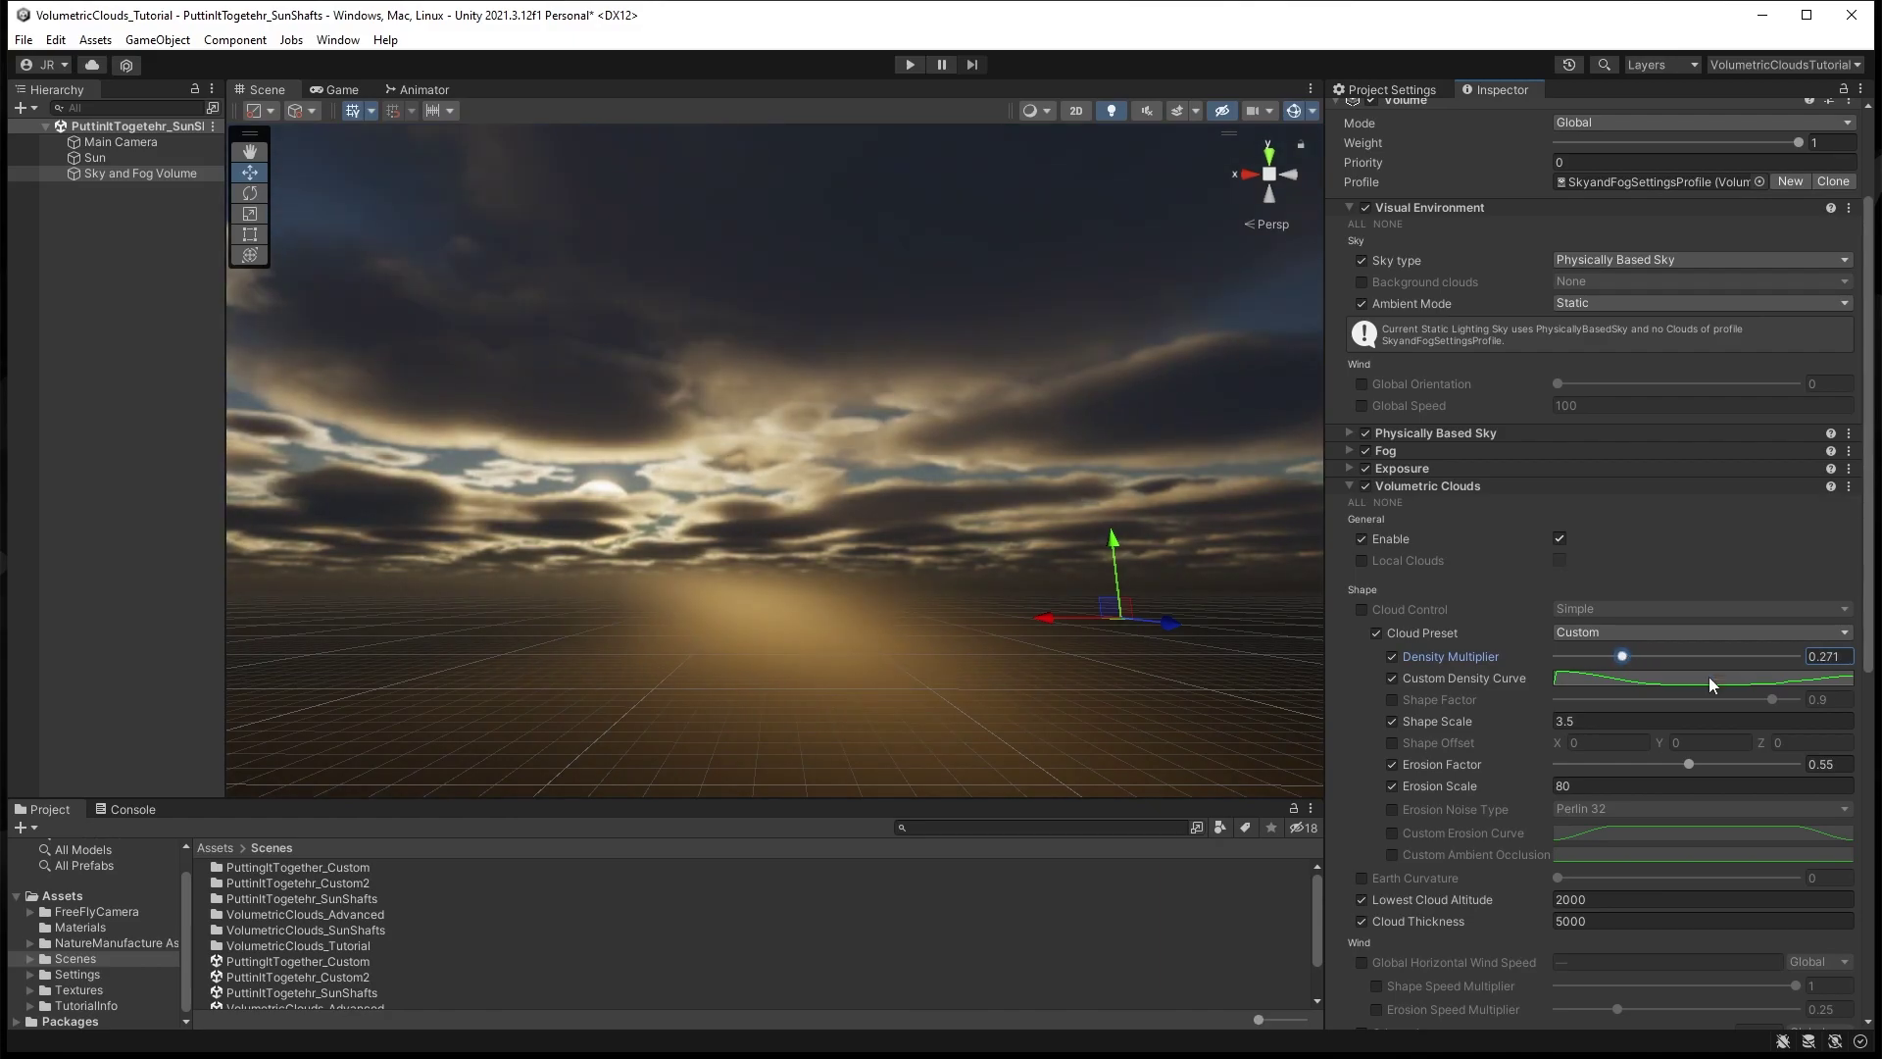
click(1826, 655)
text(0.25)
click(1578, 722)
text(14)
drag(1522, 730, 1468, 716)
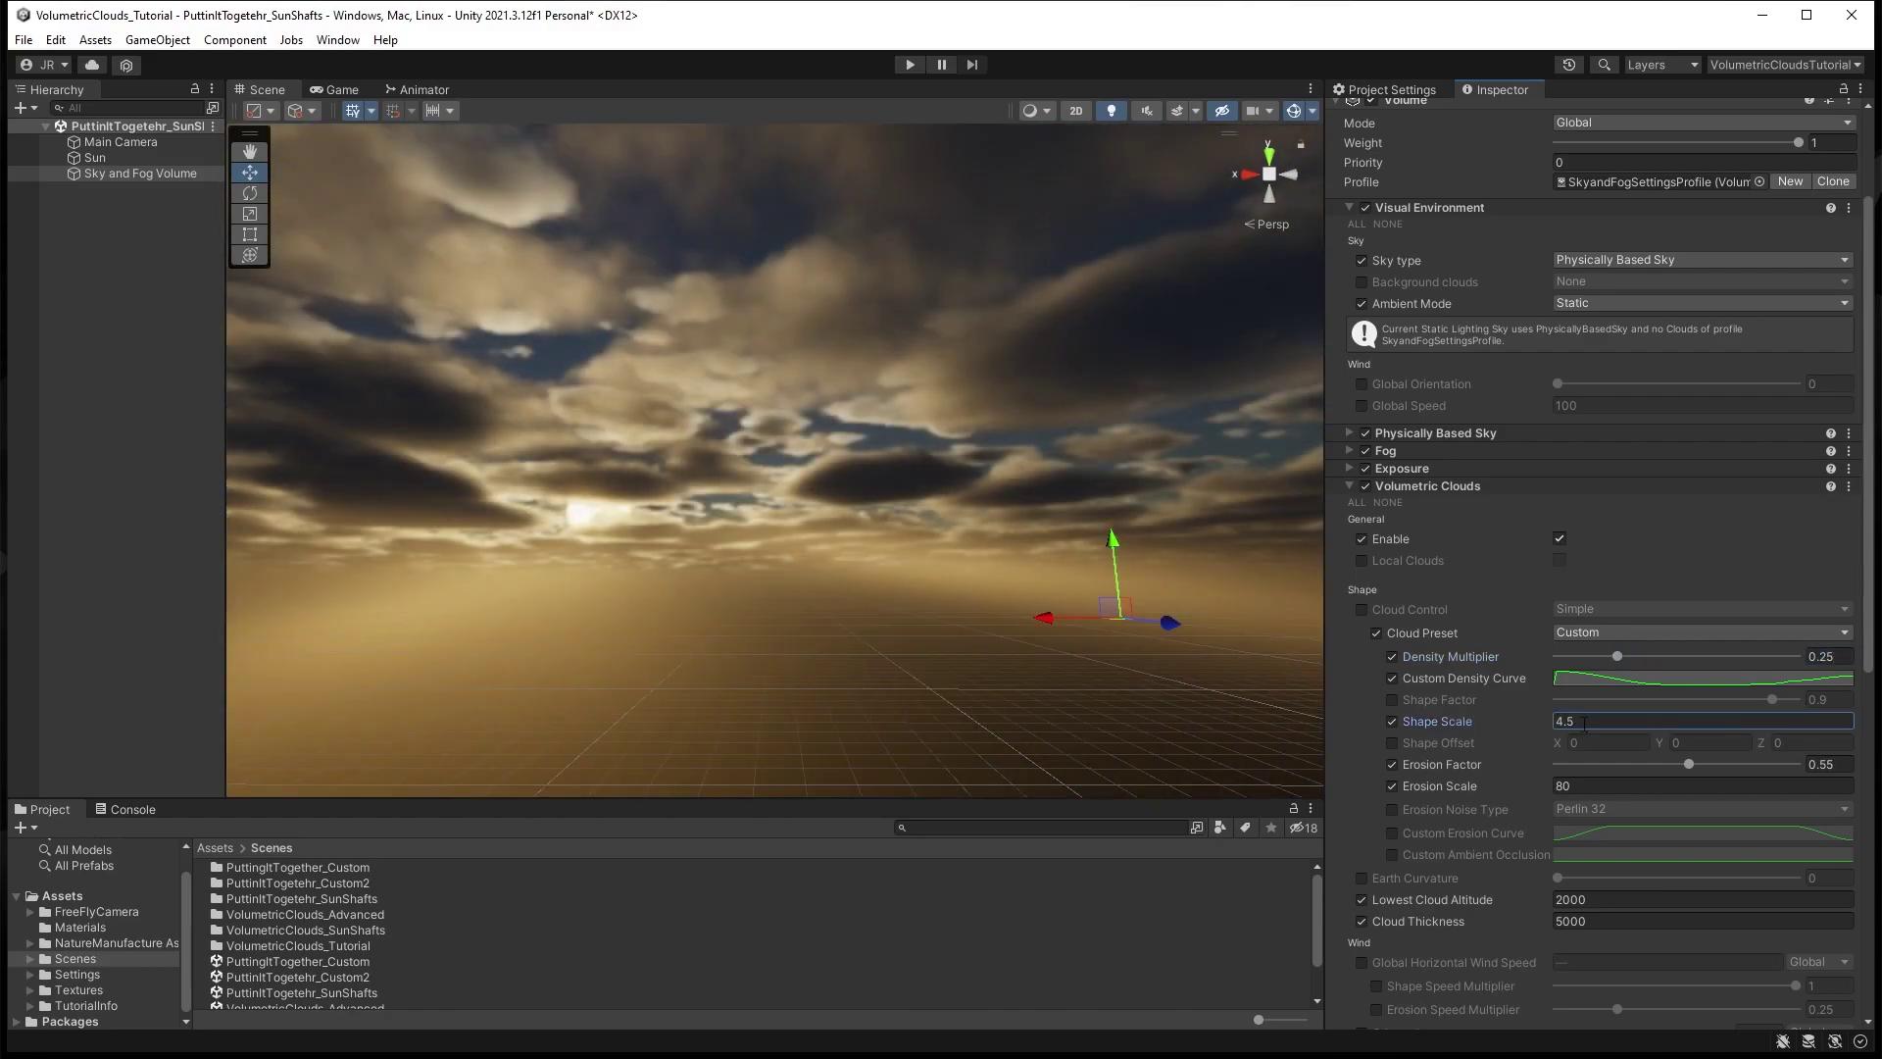
- Raise the Sun higher in the sky by changing its X rotation
click(95, 157)
drag(1558, 210, 1189, 233)
- Override the cloud Shadow Distance, trying 10000 and 9000 before settling on 15000
click(140, 174)
scroll(1500, 804, down, 5)
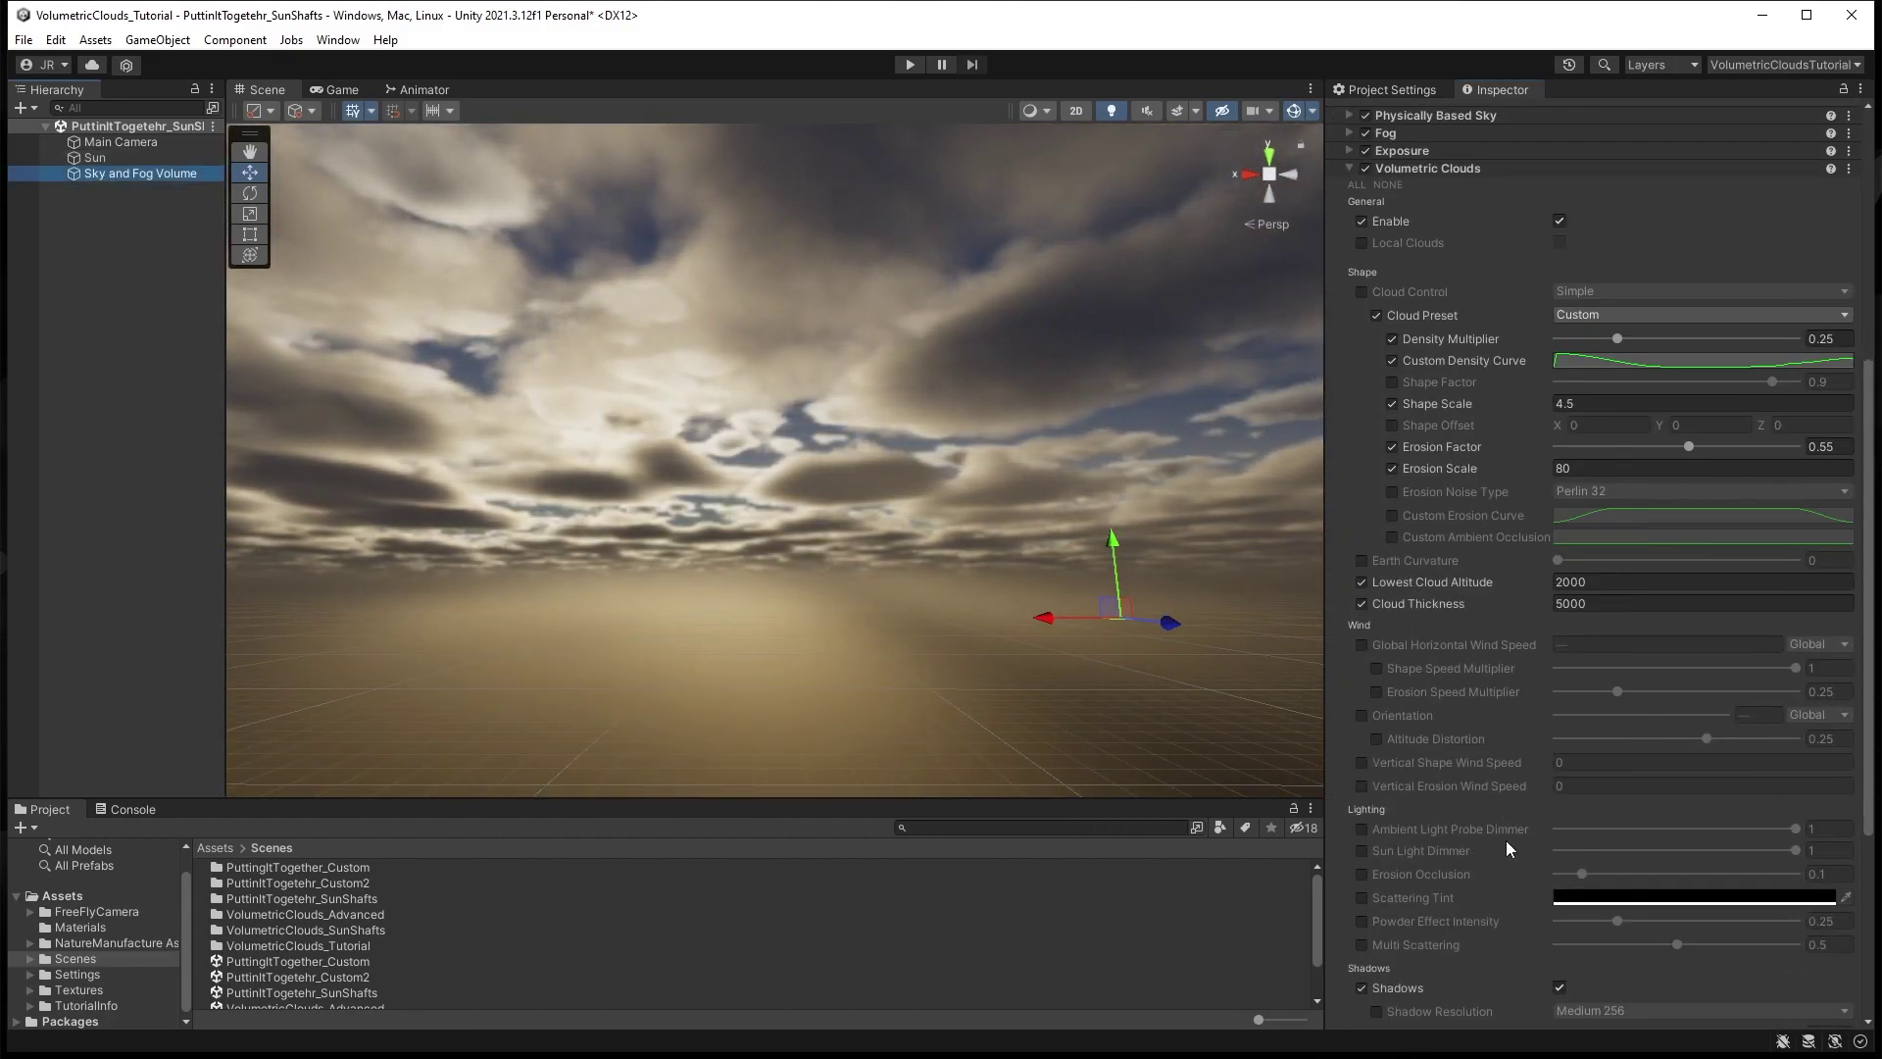
scroll(1619, 721, down, 3)
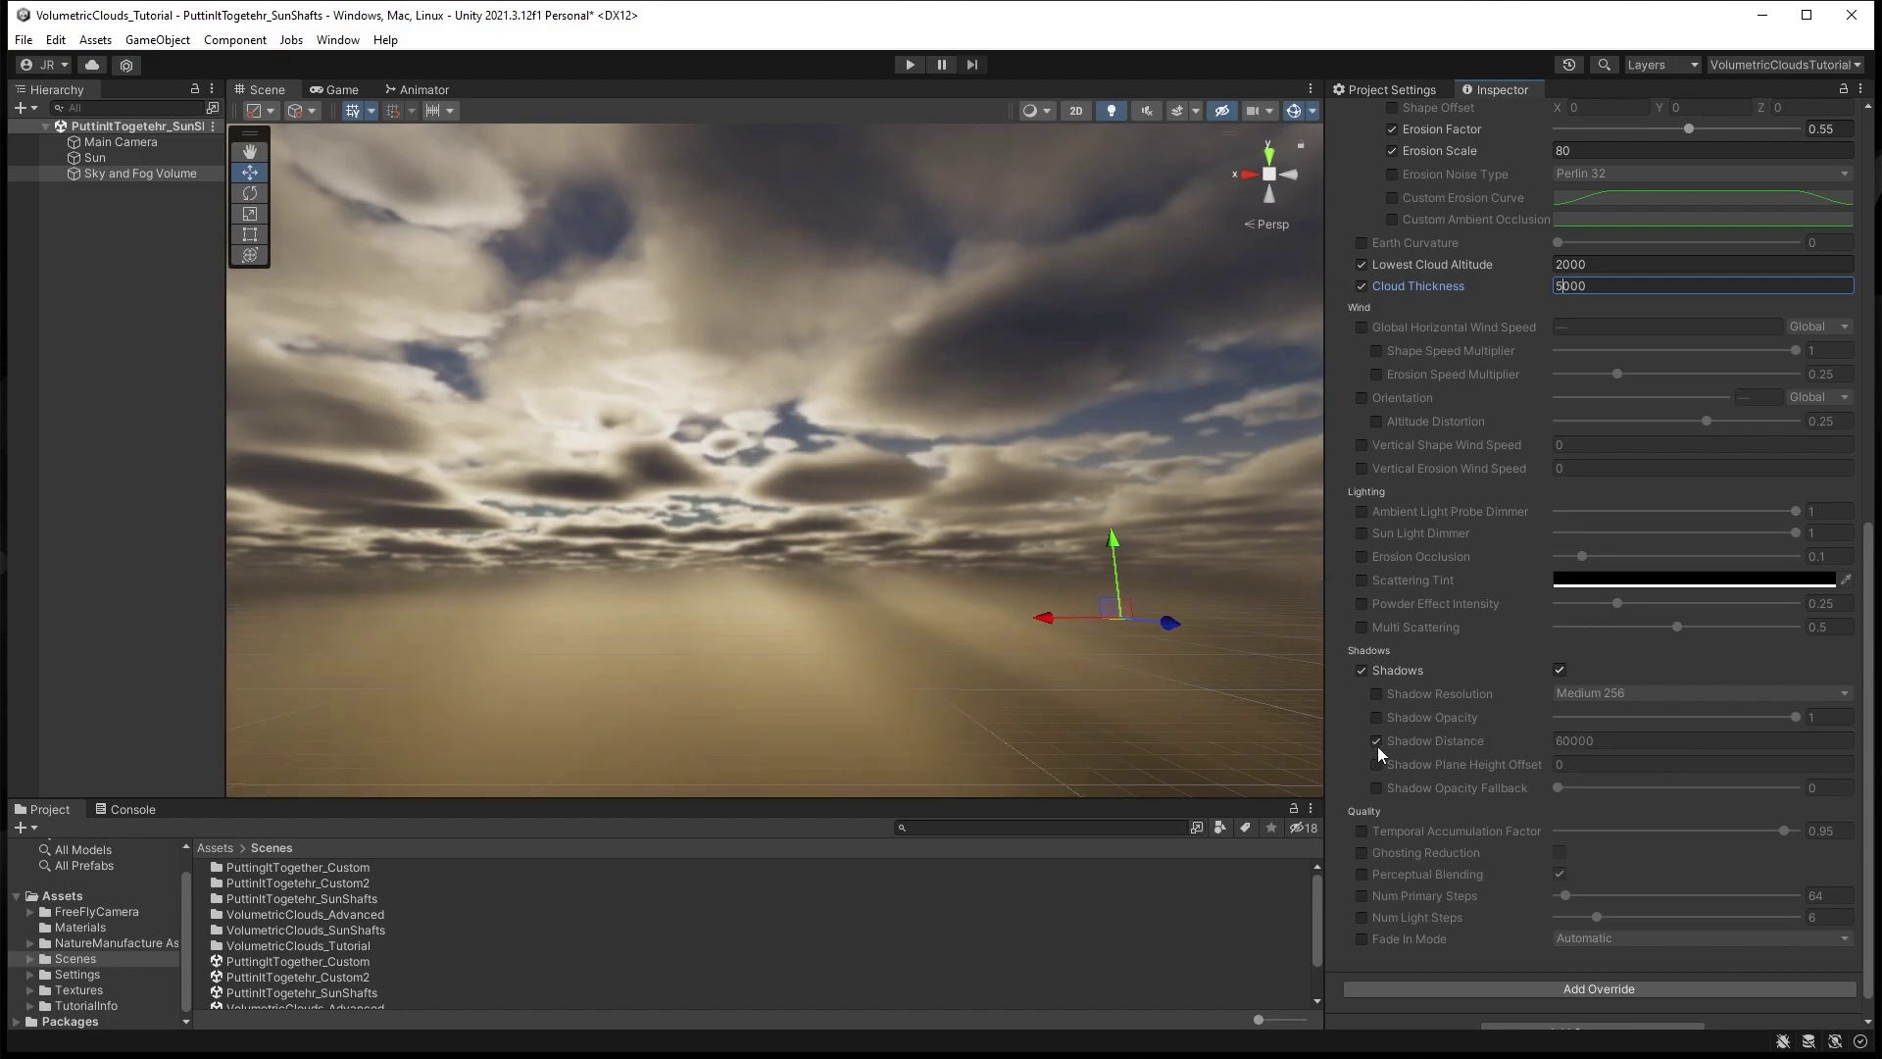
click(1377, 741)
click(1569, 740)
text(10000)
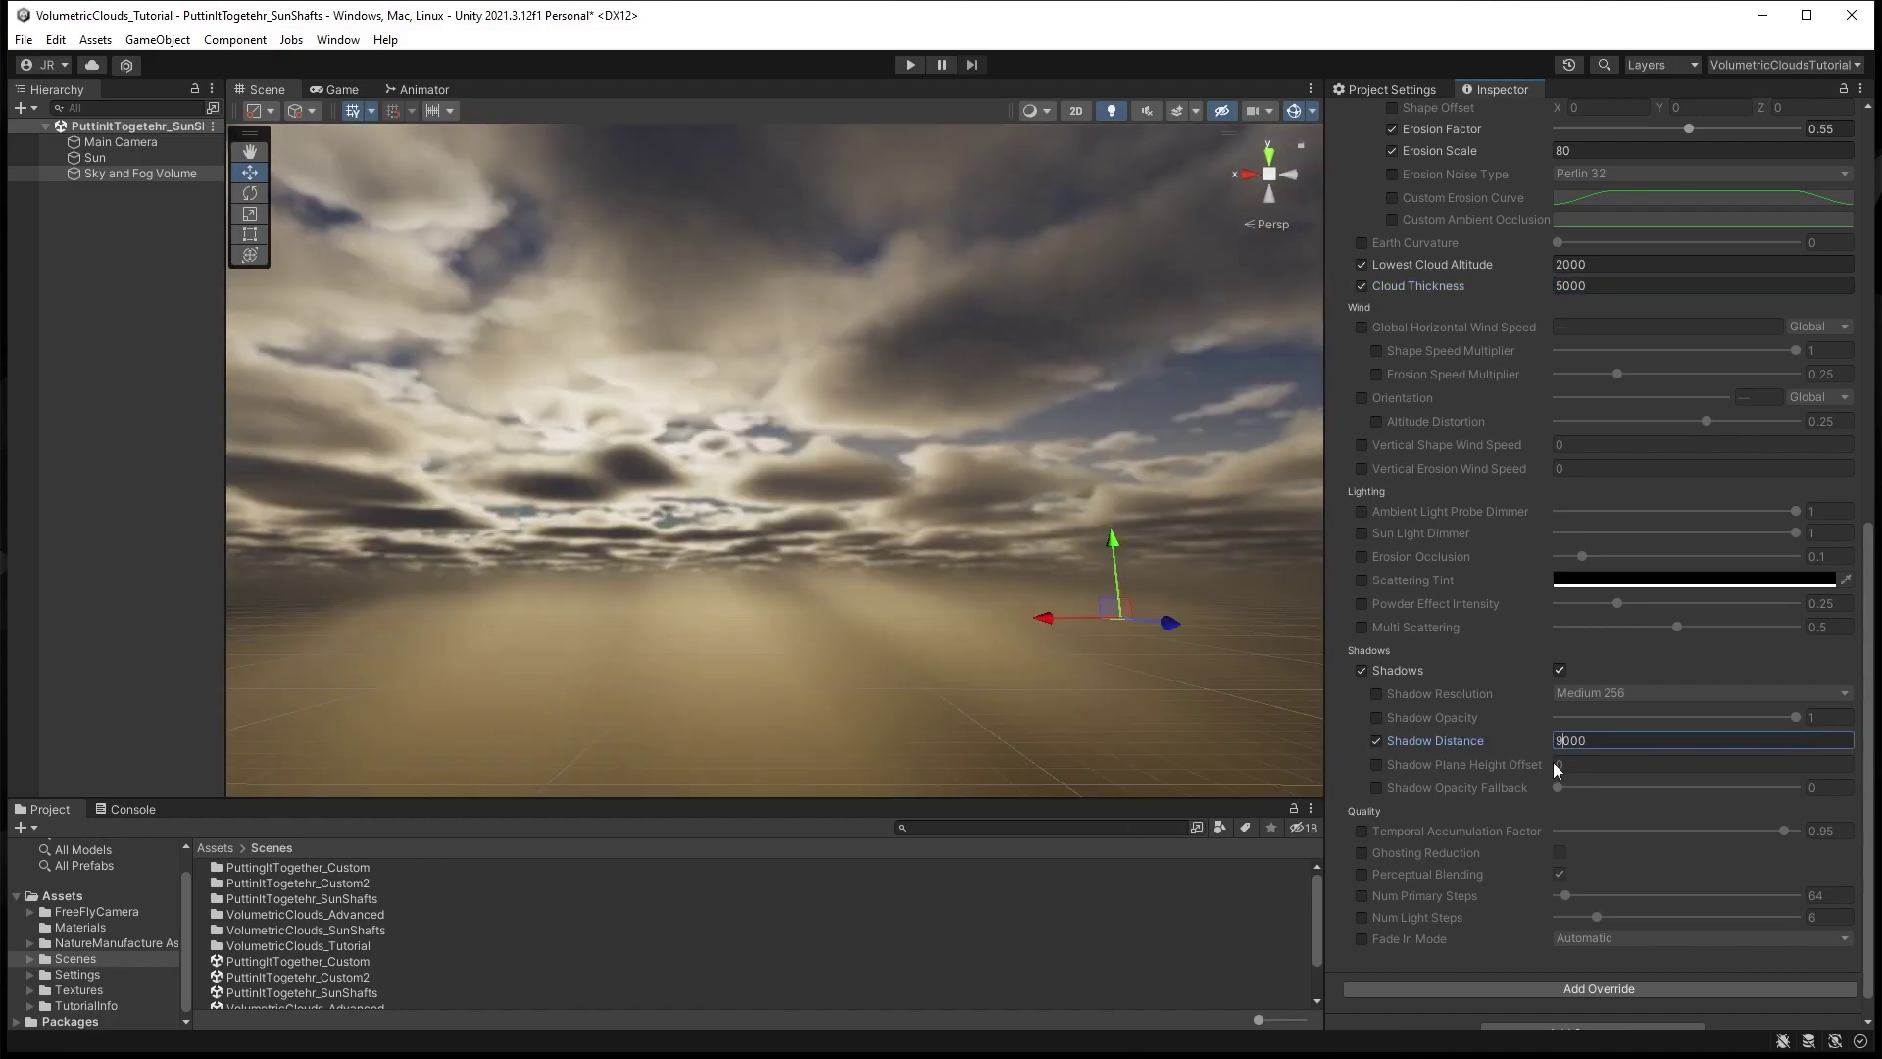
key(BackSpace)
text(5)
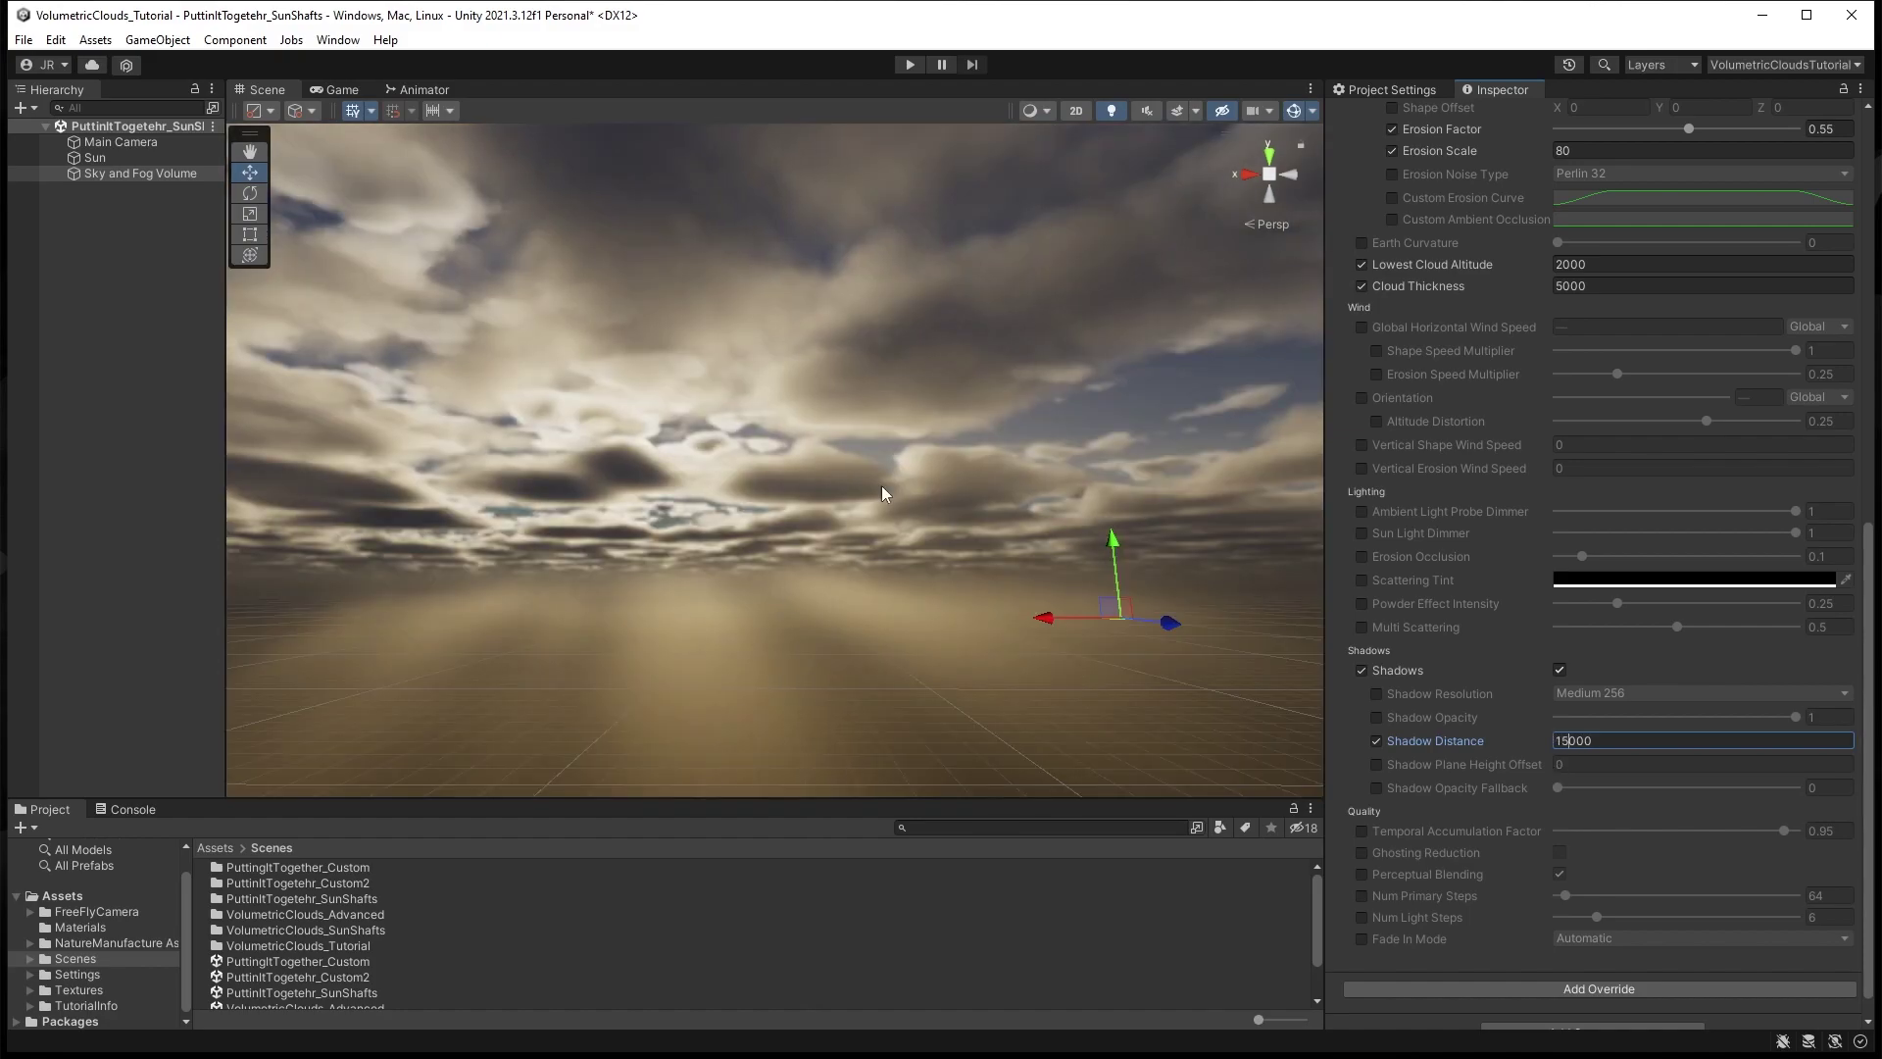
- Rotate the Sun to about -18.87 degrees on Y and lower it on X
click(117, 158)
mouse_move(1665, 212)
mouse_down()
mouse_move(1584, 190)
mouse_move(1796, 229)
mouse_move(1665, 211)
mouse_up()
drag(1557, 210, 1461, 188)
- Override the cloud Shadow Resolution with High 512
click(140, 173)
click(1667, 852)
click(1588, 936)
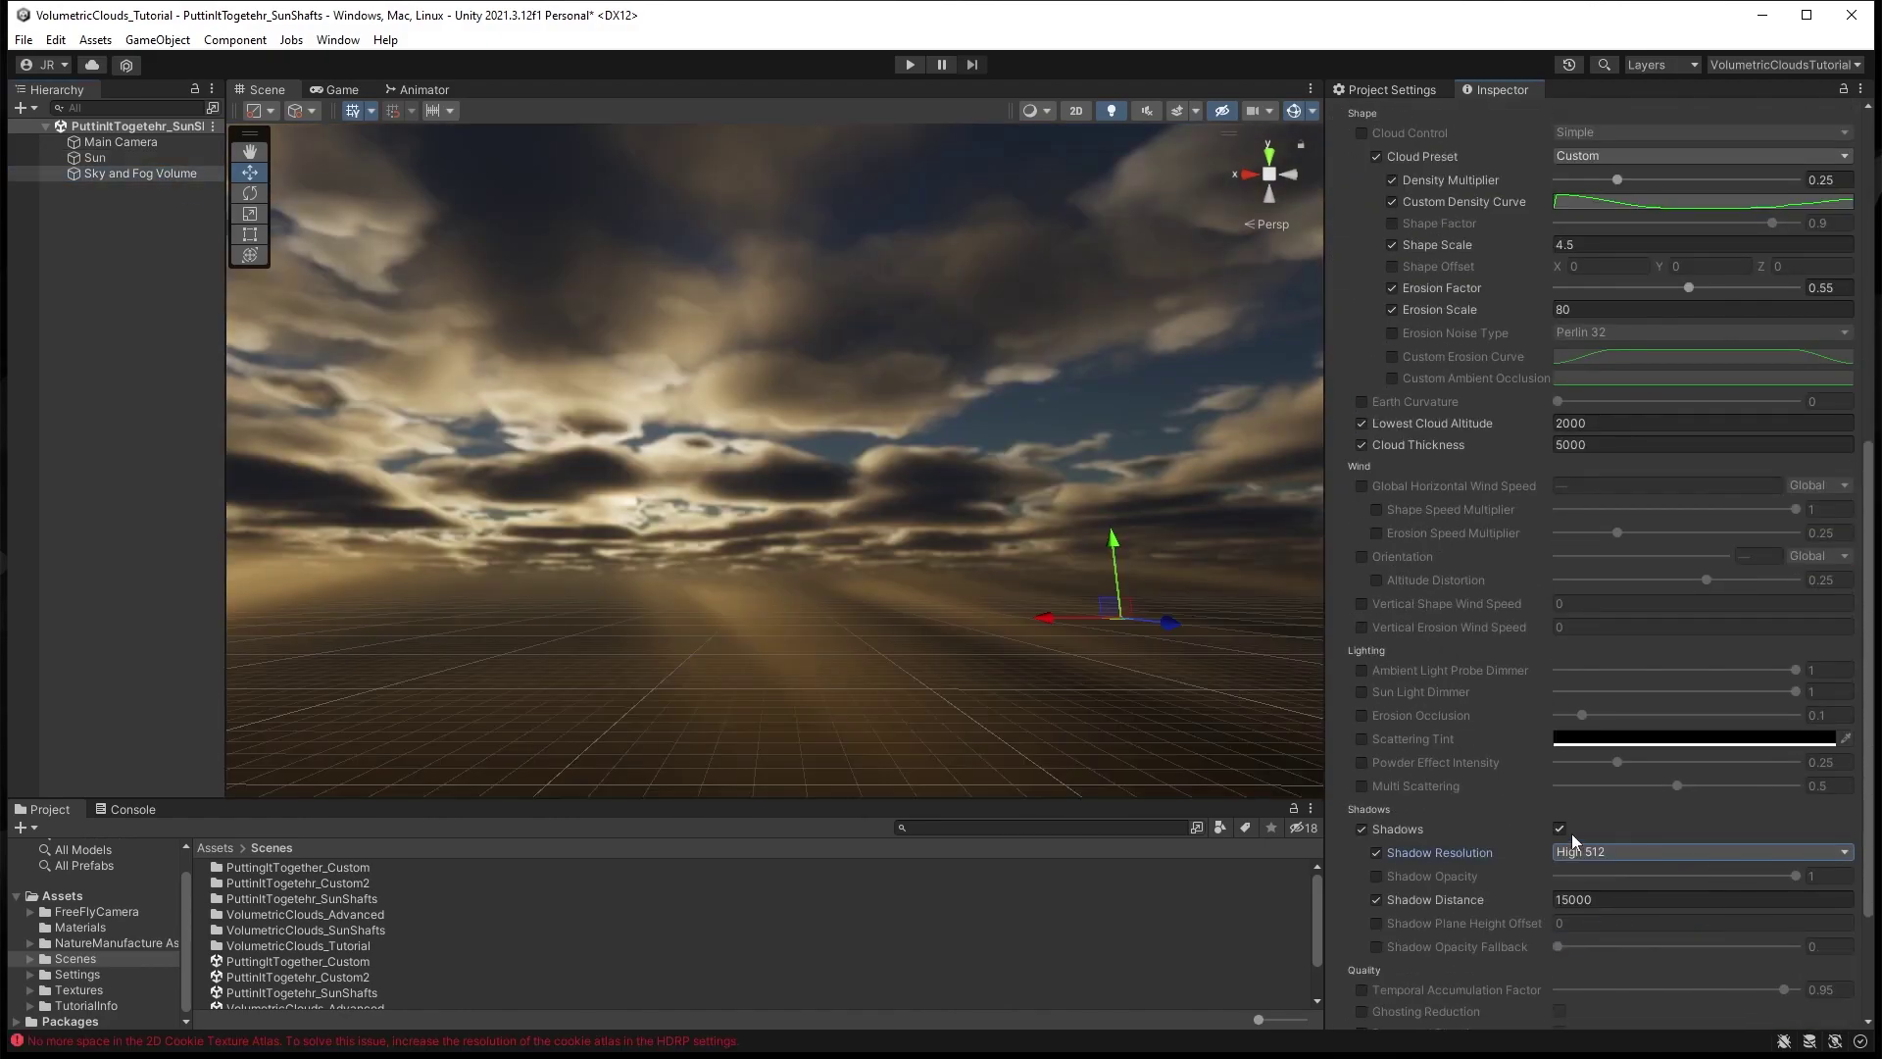
- Raise the Sun to about 10.3 degrees on X
click(95, 158)
drag(1557, 211, 147, 196)
- Try a cloud Shadow Distance of 10000 and return it to 15000
click(141, 172)
scroll(1578, 745, down, 10)
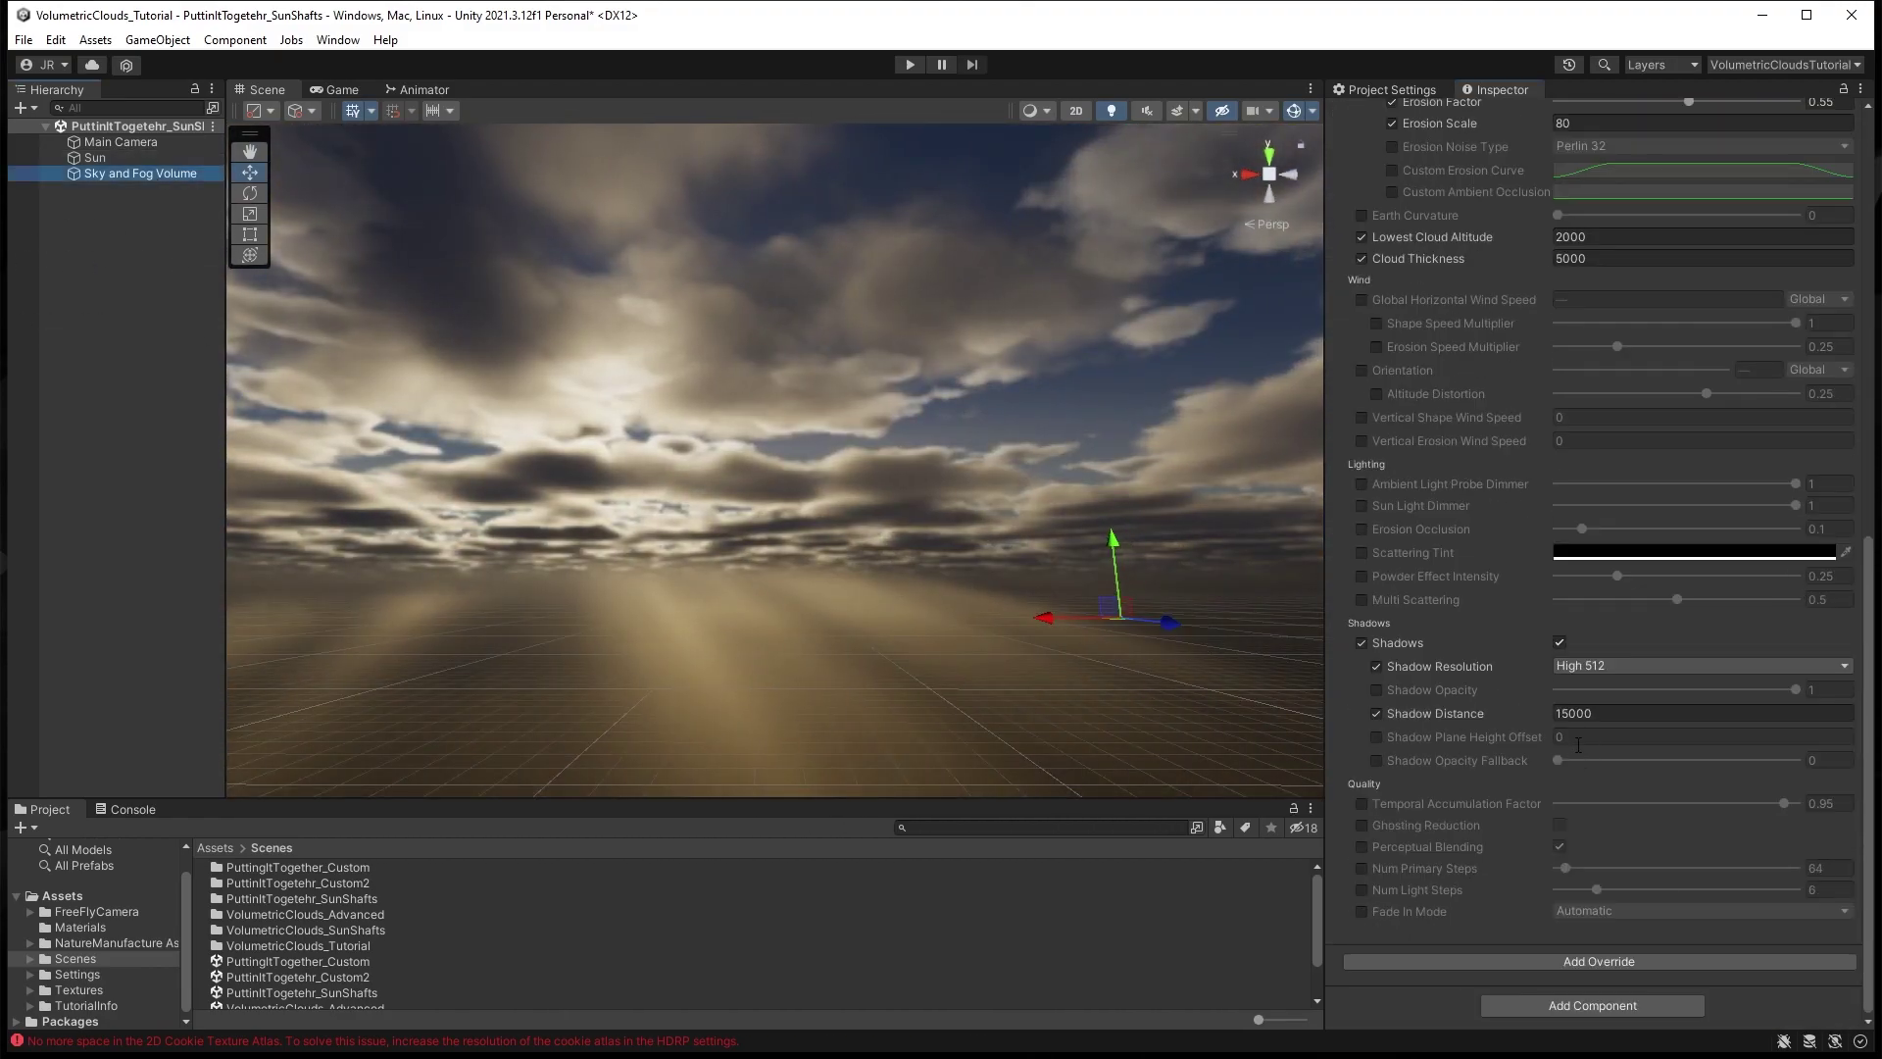
key(BackSpace)
key(BackSpace)
text(115)
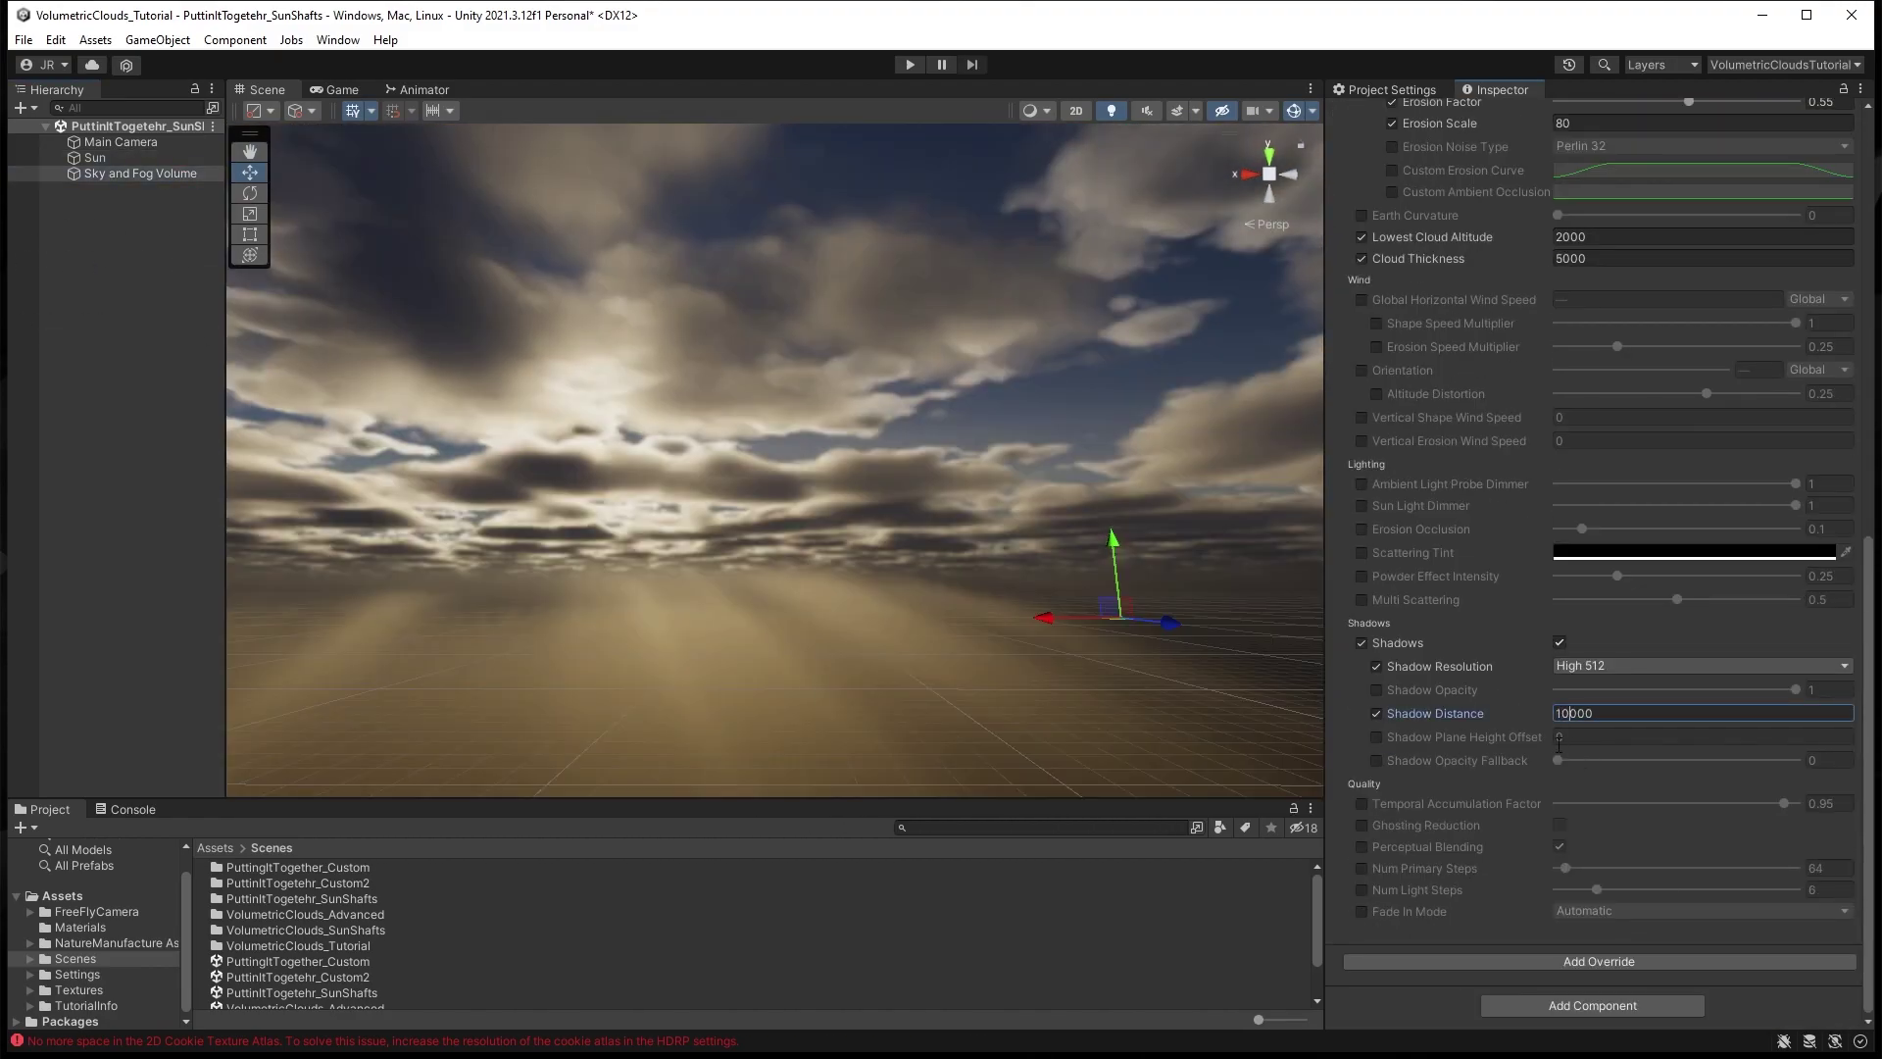
scroll(1529, 343, up, 6)
- Readjust the Sun's X and Y rotation to place the sun shafts across the ground
click(94, 157)
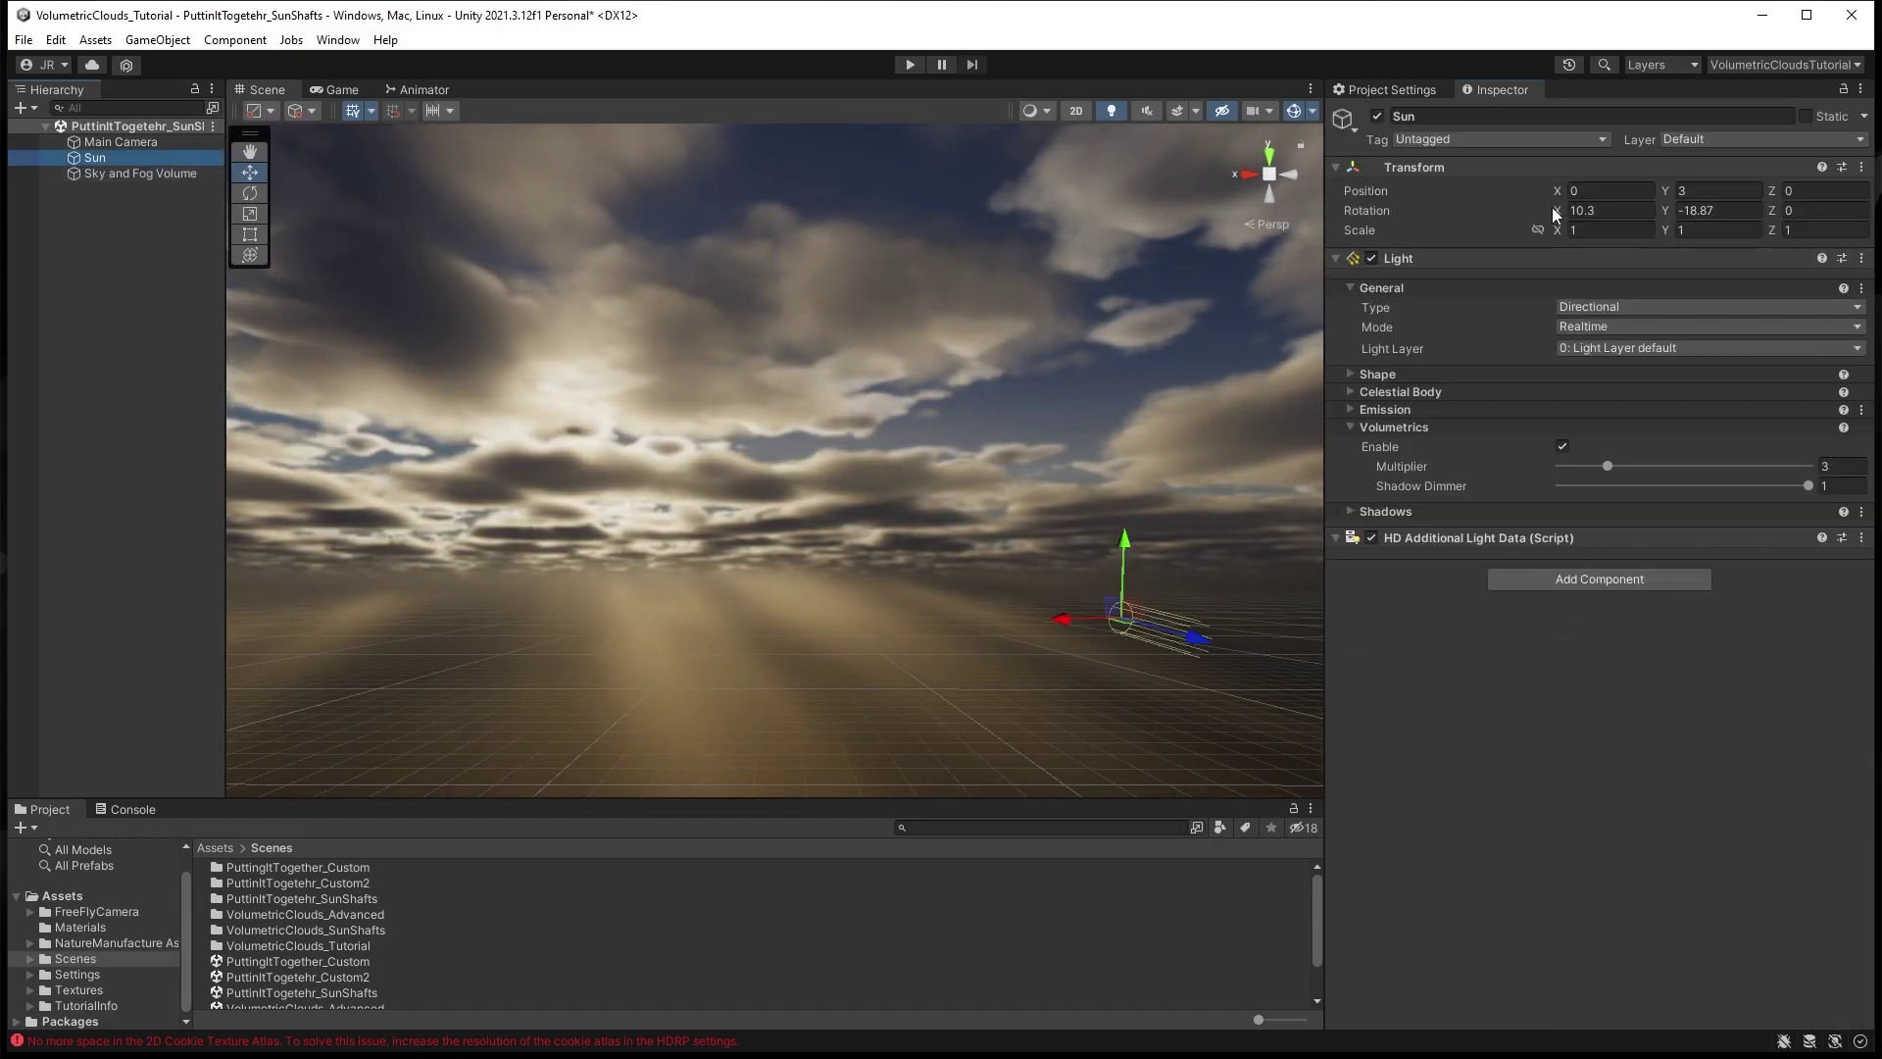
drag(1557, 212, 1546, 223)
drag(1665, 210, 280, 232)
drag(1556, 210, 1595, 210)
drag(1665, 210, 1527, 222)
- Try a high fog Anisotropy of about 0.85 in the Sky and Fog Volume
click(354, 111)
click(118, 174)
scroll(1410, 845, down, 10)
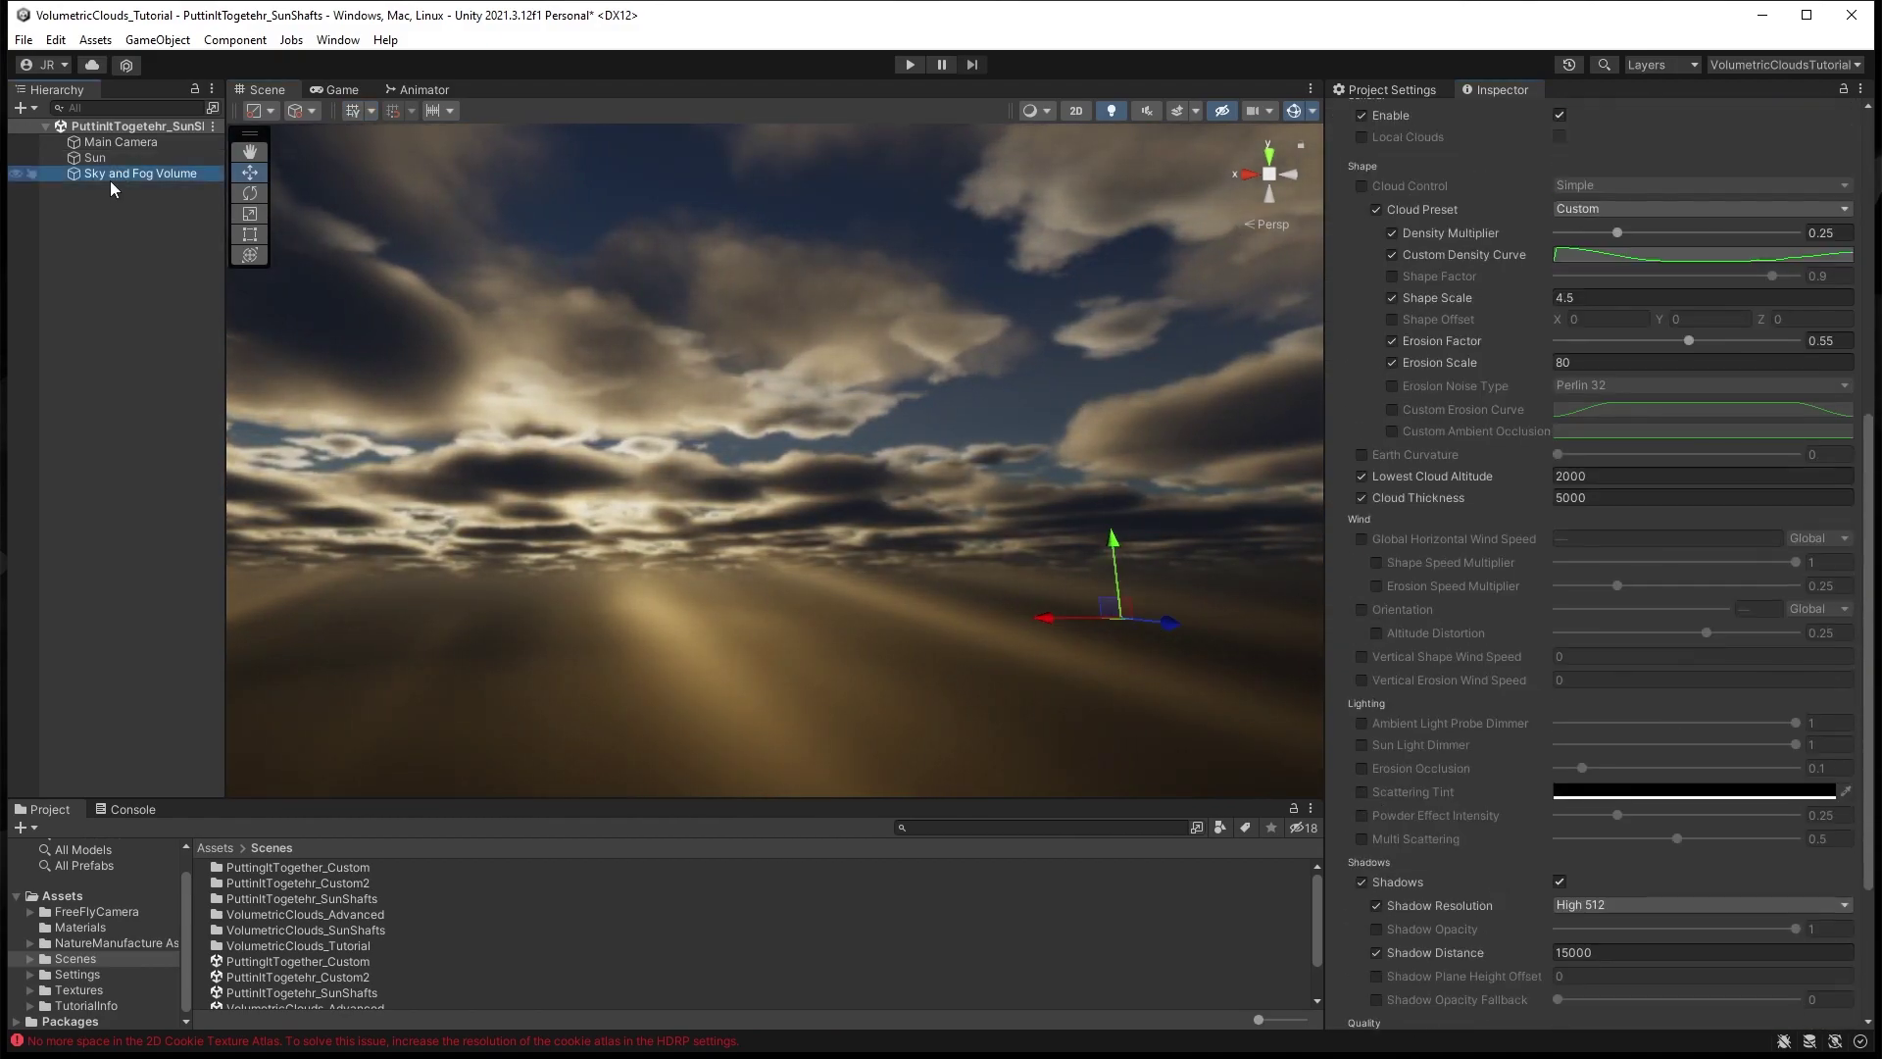
scroll(1392, 578, up, 8)
click(1349, 578)
click(1349, 611)
scroll(1471, 687, down, 5)
drag(1721, 843, 1787, 844)
click(1828, 843)
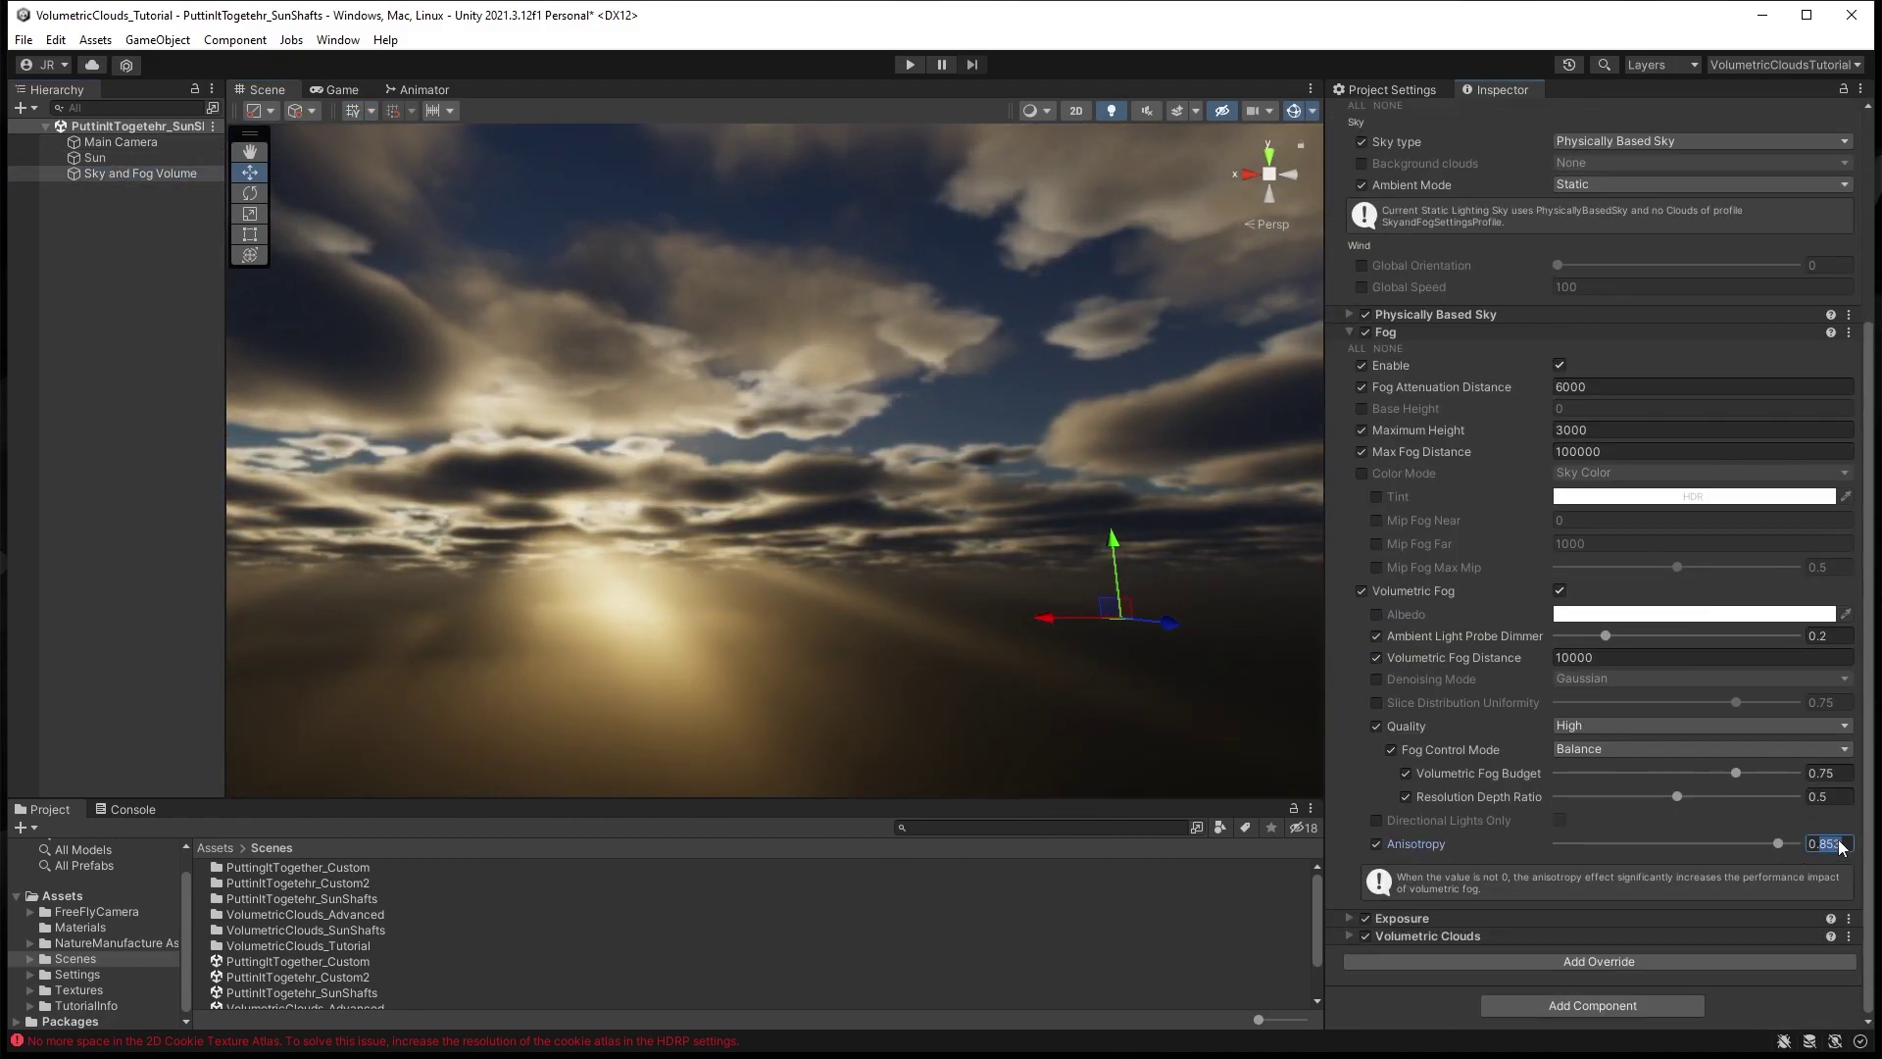
- Readjust the Sun's rotation and lower the fog Anisotropy to about 0.25, with Reprojection as the Denoising Mode
click(95, 158)
drag(1665, 210, 1707, 253)
click(123, 177)
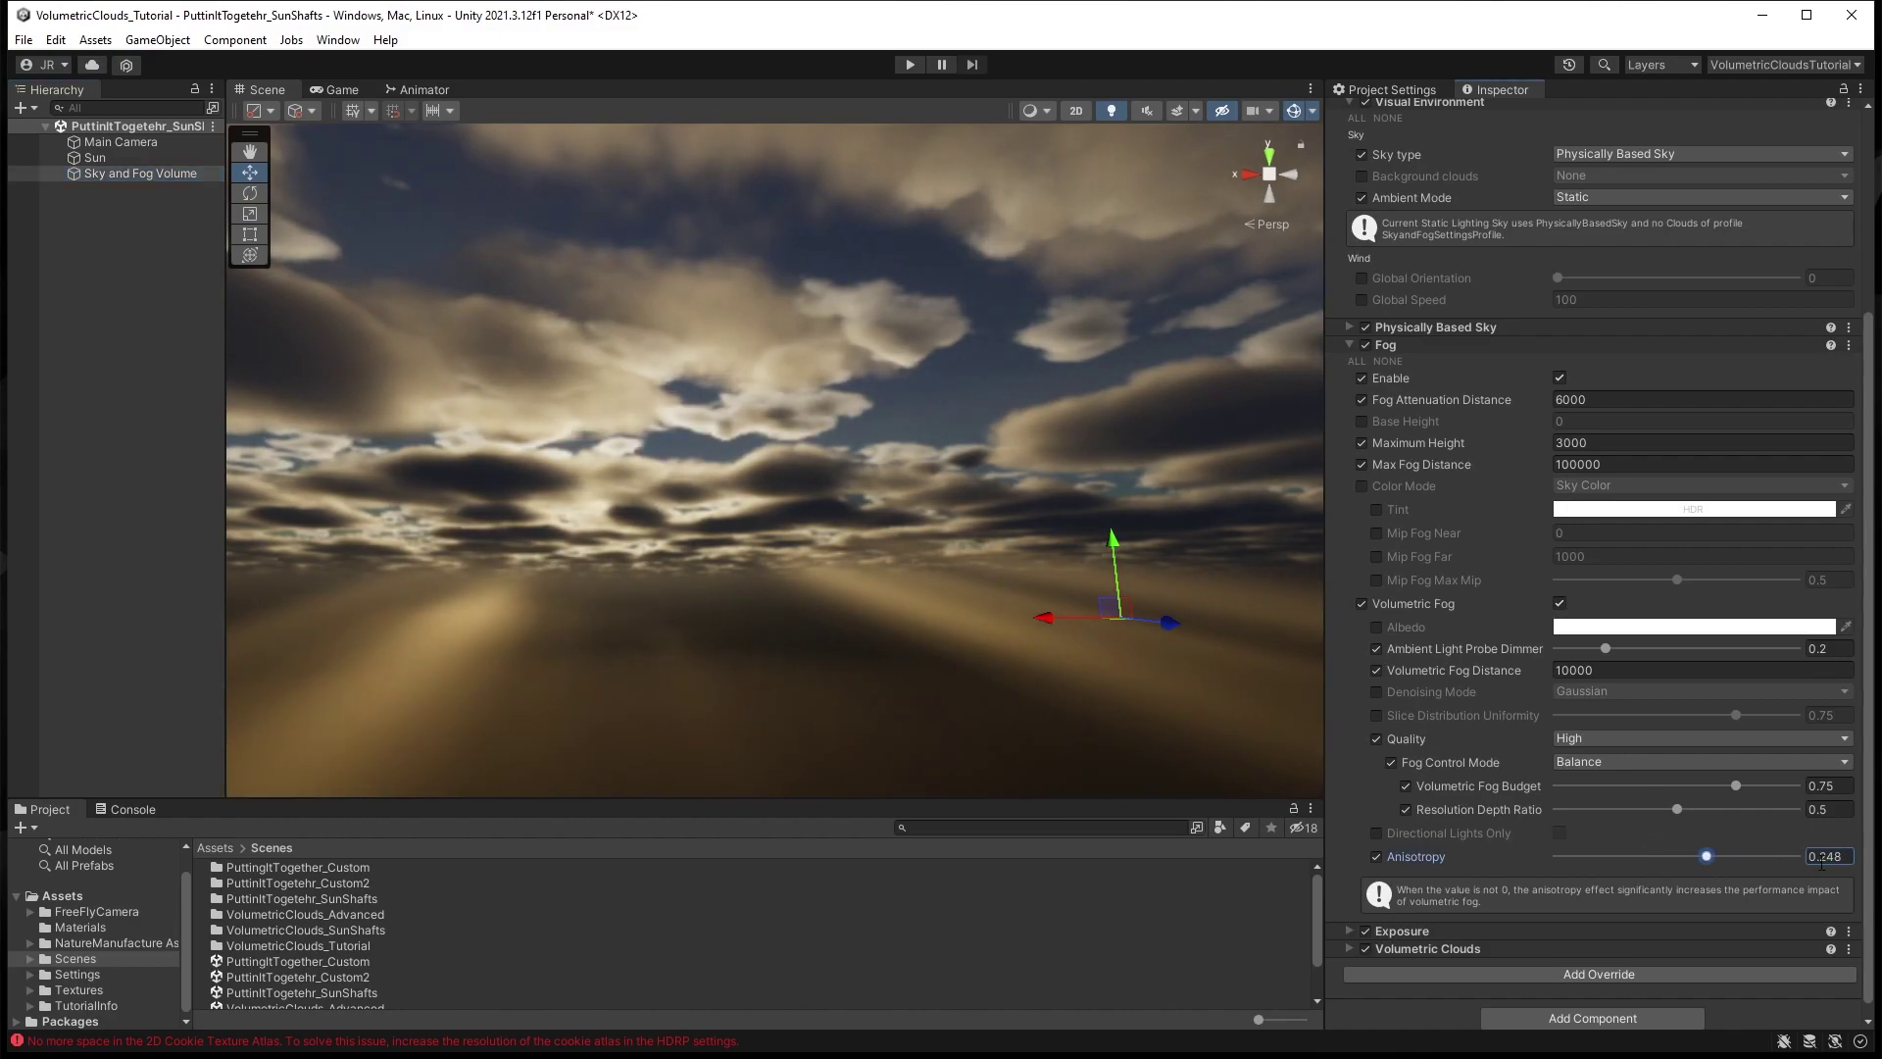
drag(1690, 861, 1712, 857)
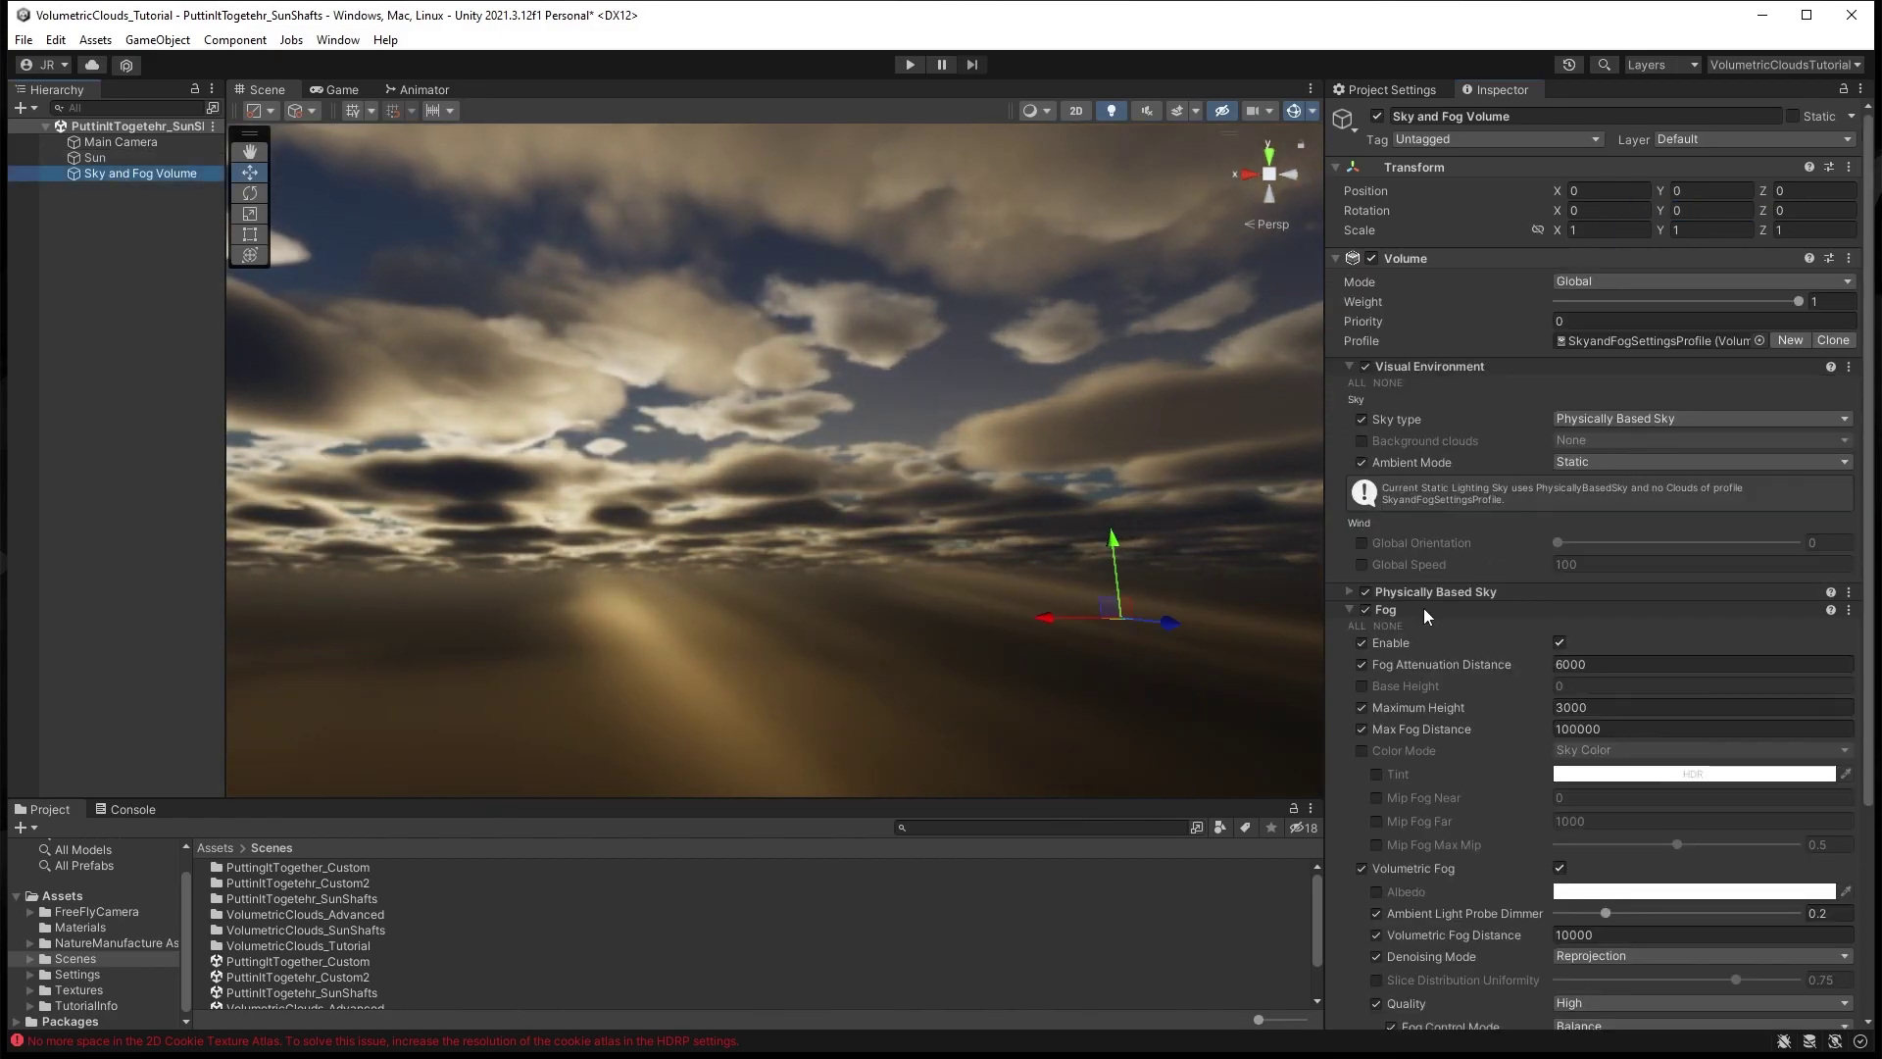
- Try a Cloud Thickness of 3000 in the Volumetric Clouds and return it to 5000
scroll(1574, 678, down, 5)
drag(1578, 656, 1619, 657)
scroll(1425, 755, down, 3)
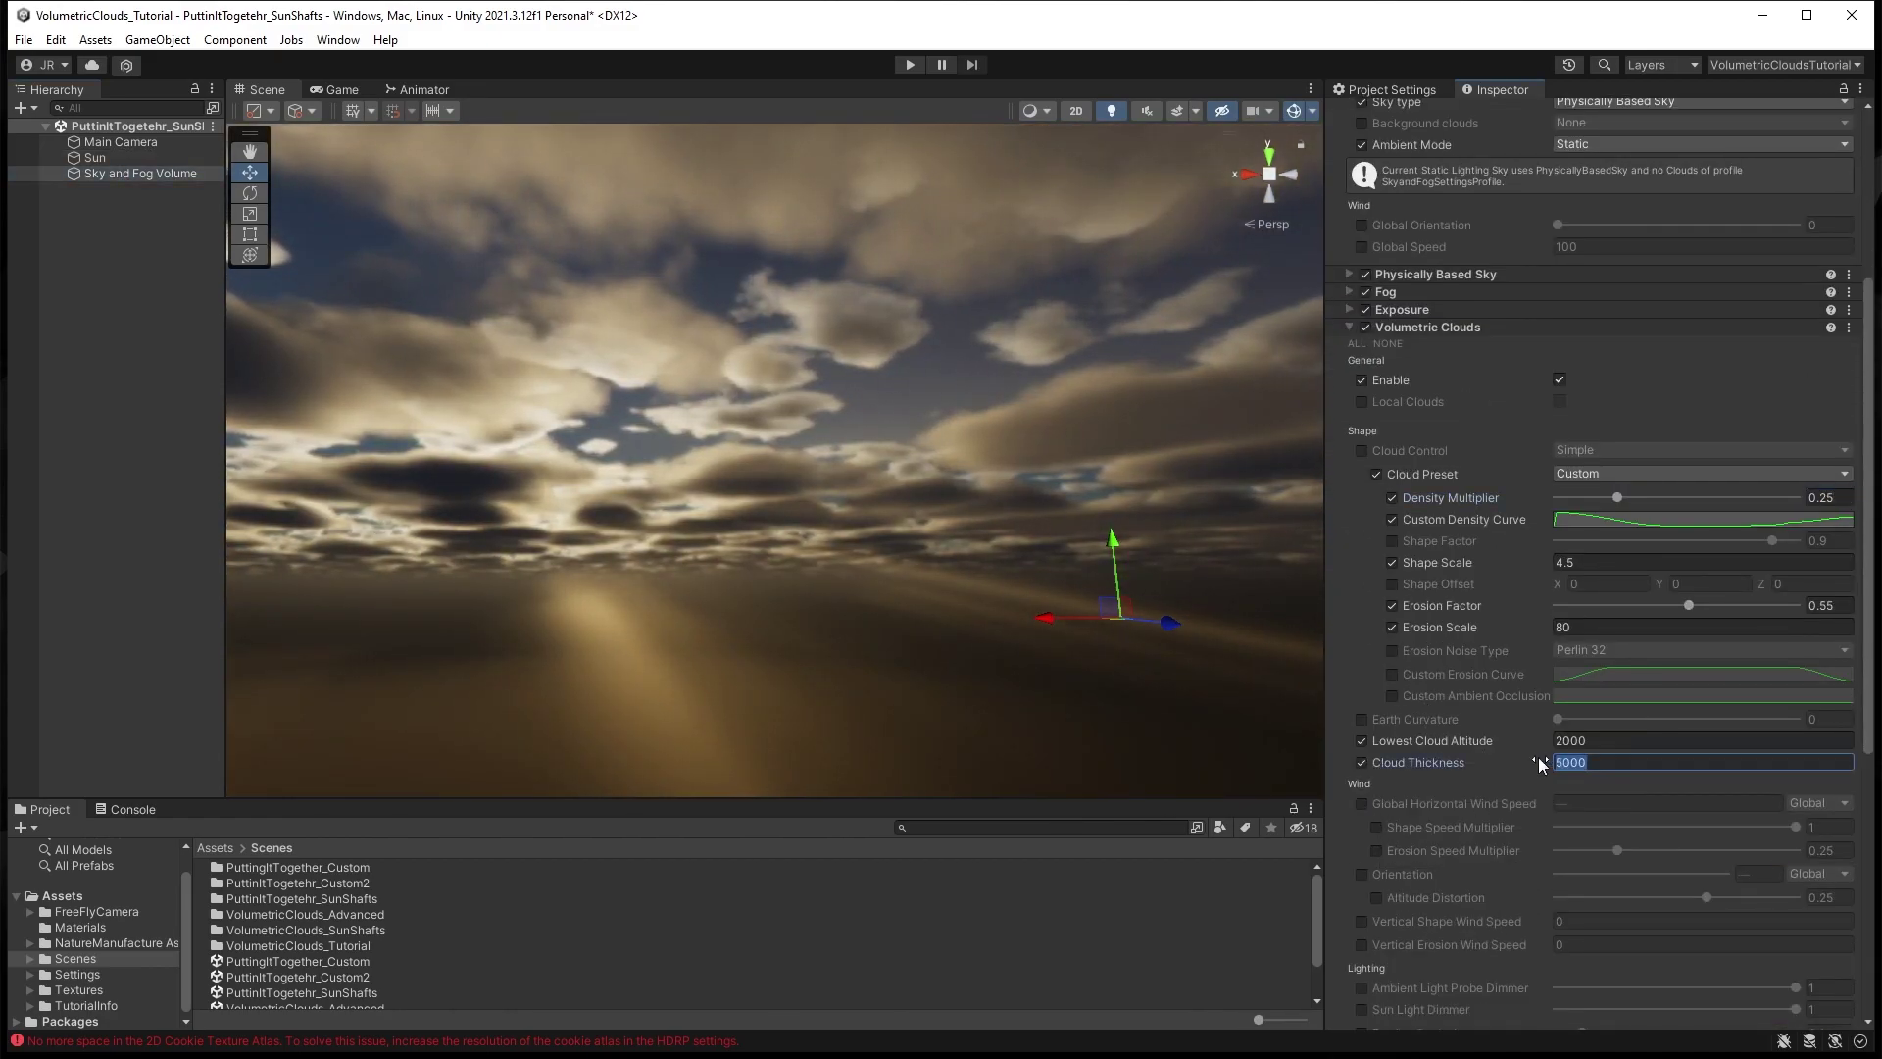
text(3000)
key(ctrl+a)
text(5000)
- Try Lowest Cloud Altitude values of 1000 and 1500 and return it to 2000, keeping the Density Multiplier at 0.25
drag(1562, 740, 1553, 740)
text(1)
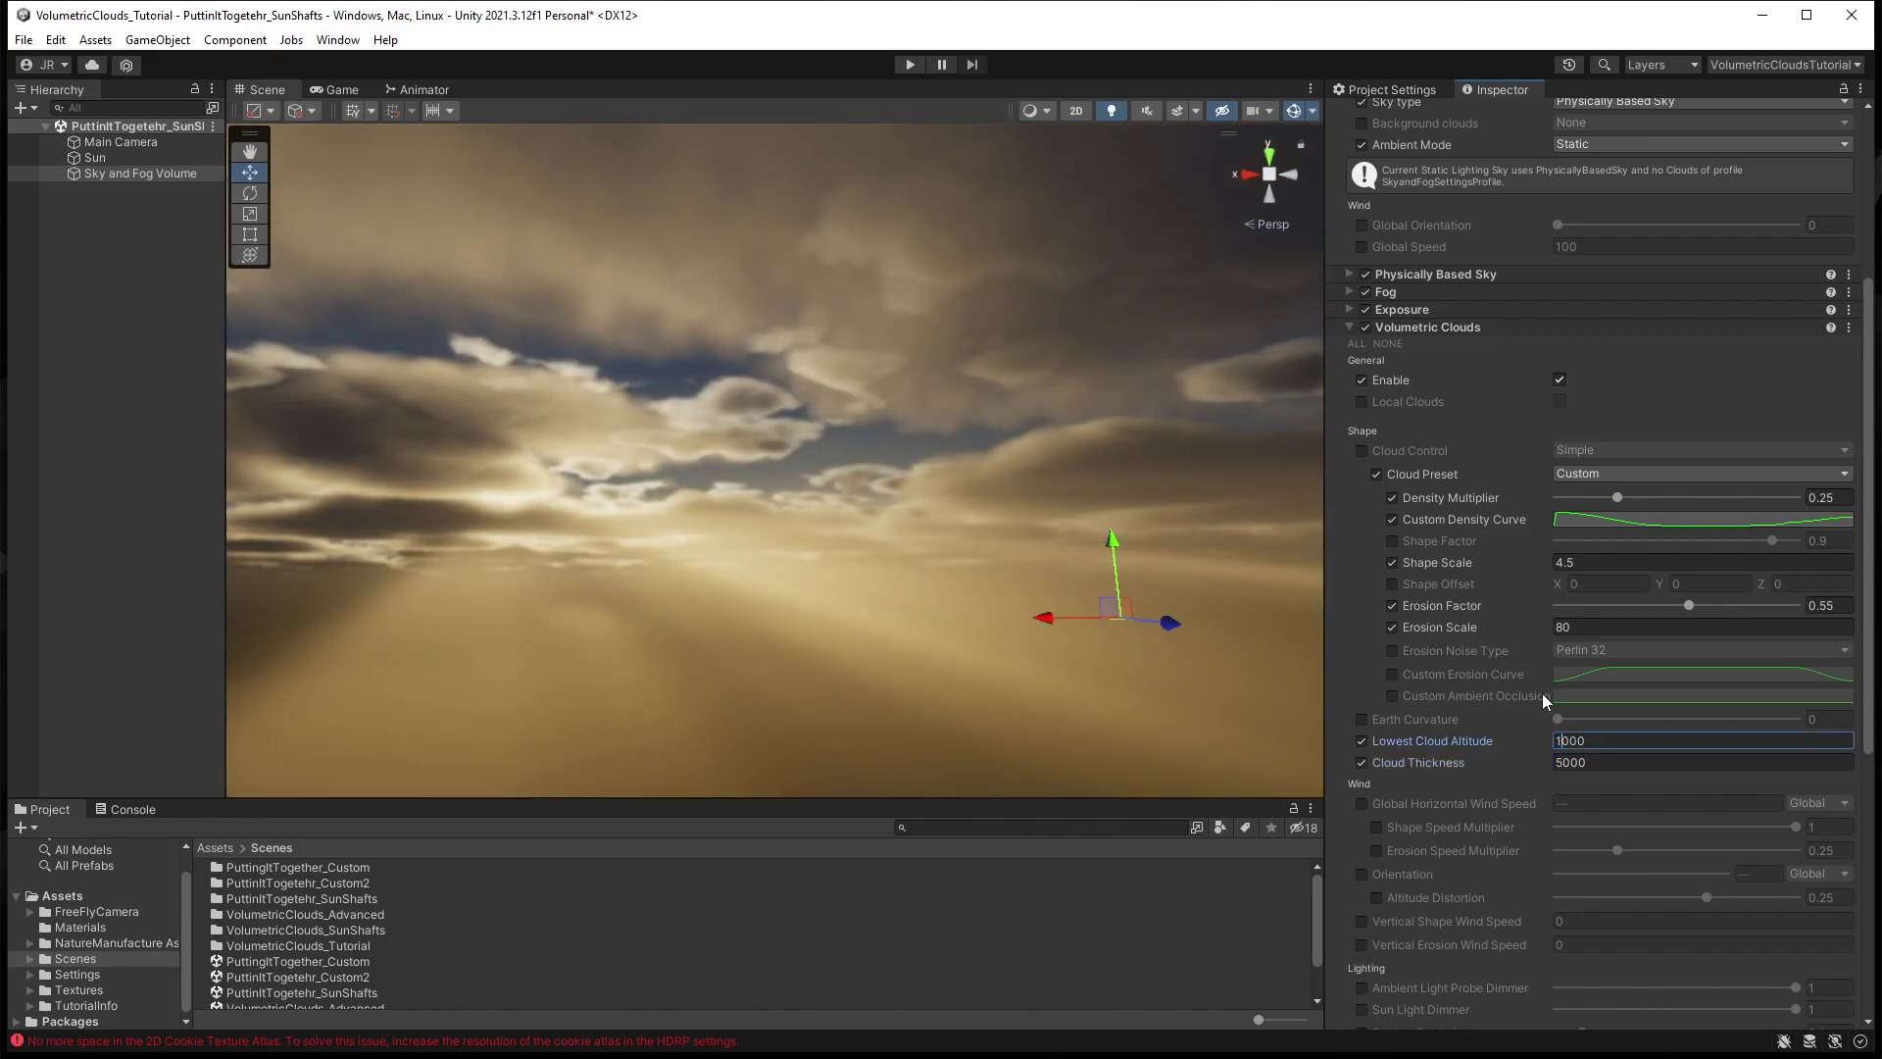
drag(1651, 499, 1618, 499)
click(1524, 736)
text(1500)
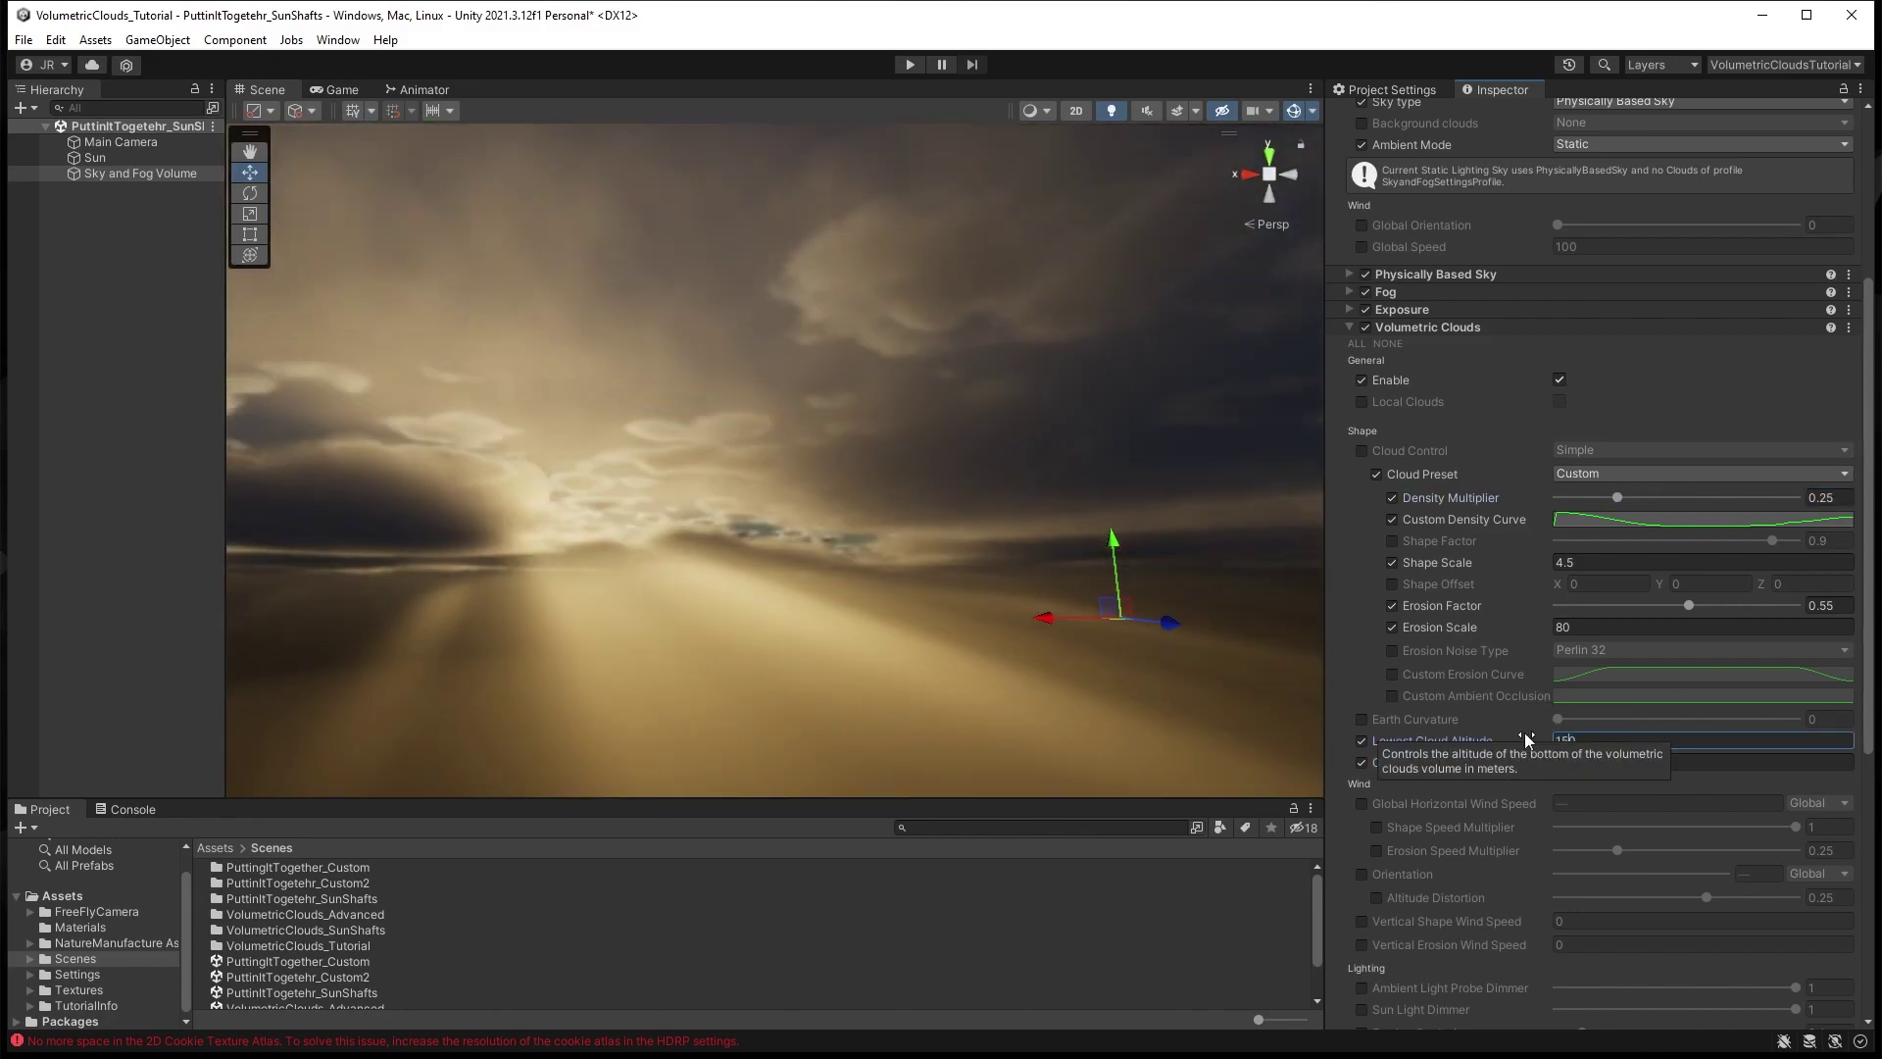
drag(1571, 740, 1555, 740)
text(2000)
- Try a different cloud Shadow Distance and return it to 15000
scroll(1544, 746, down, 7)
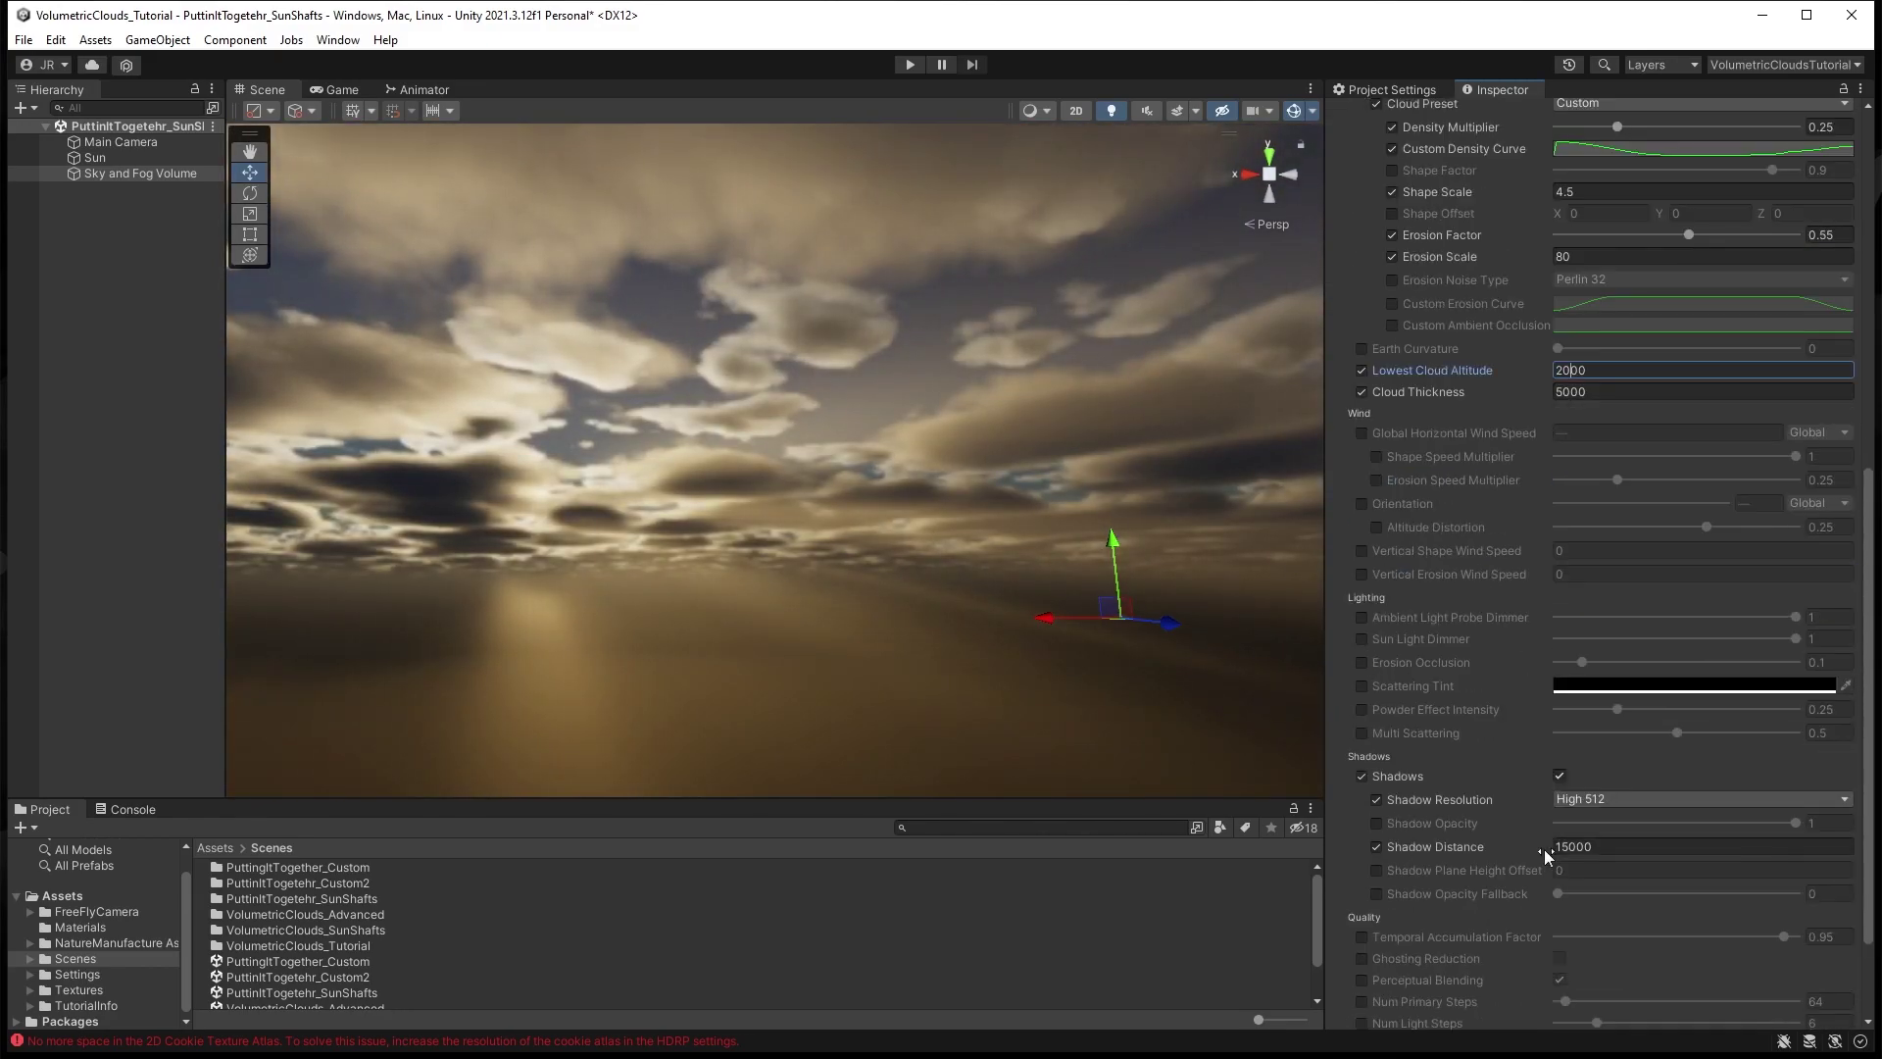
drag(1569, 846, 1553, 845)
text(1)
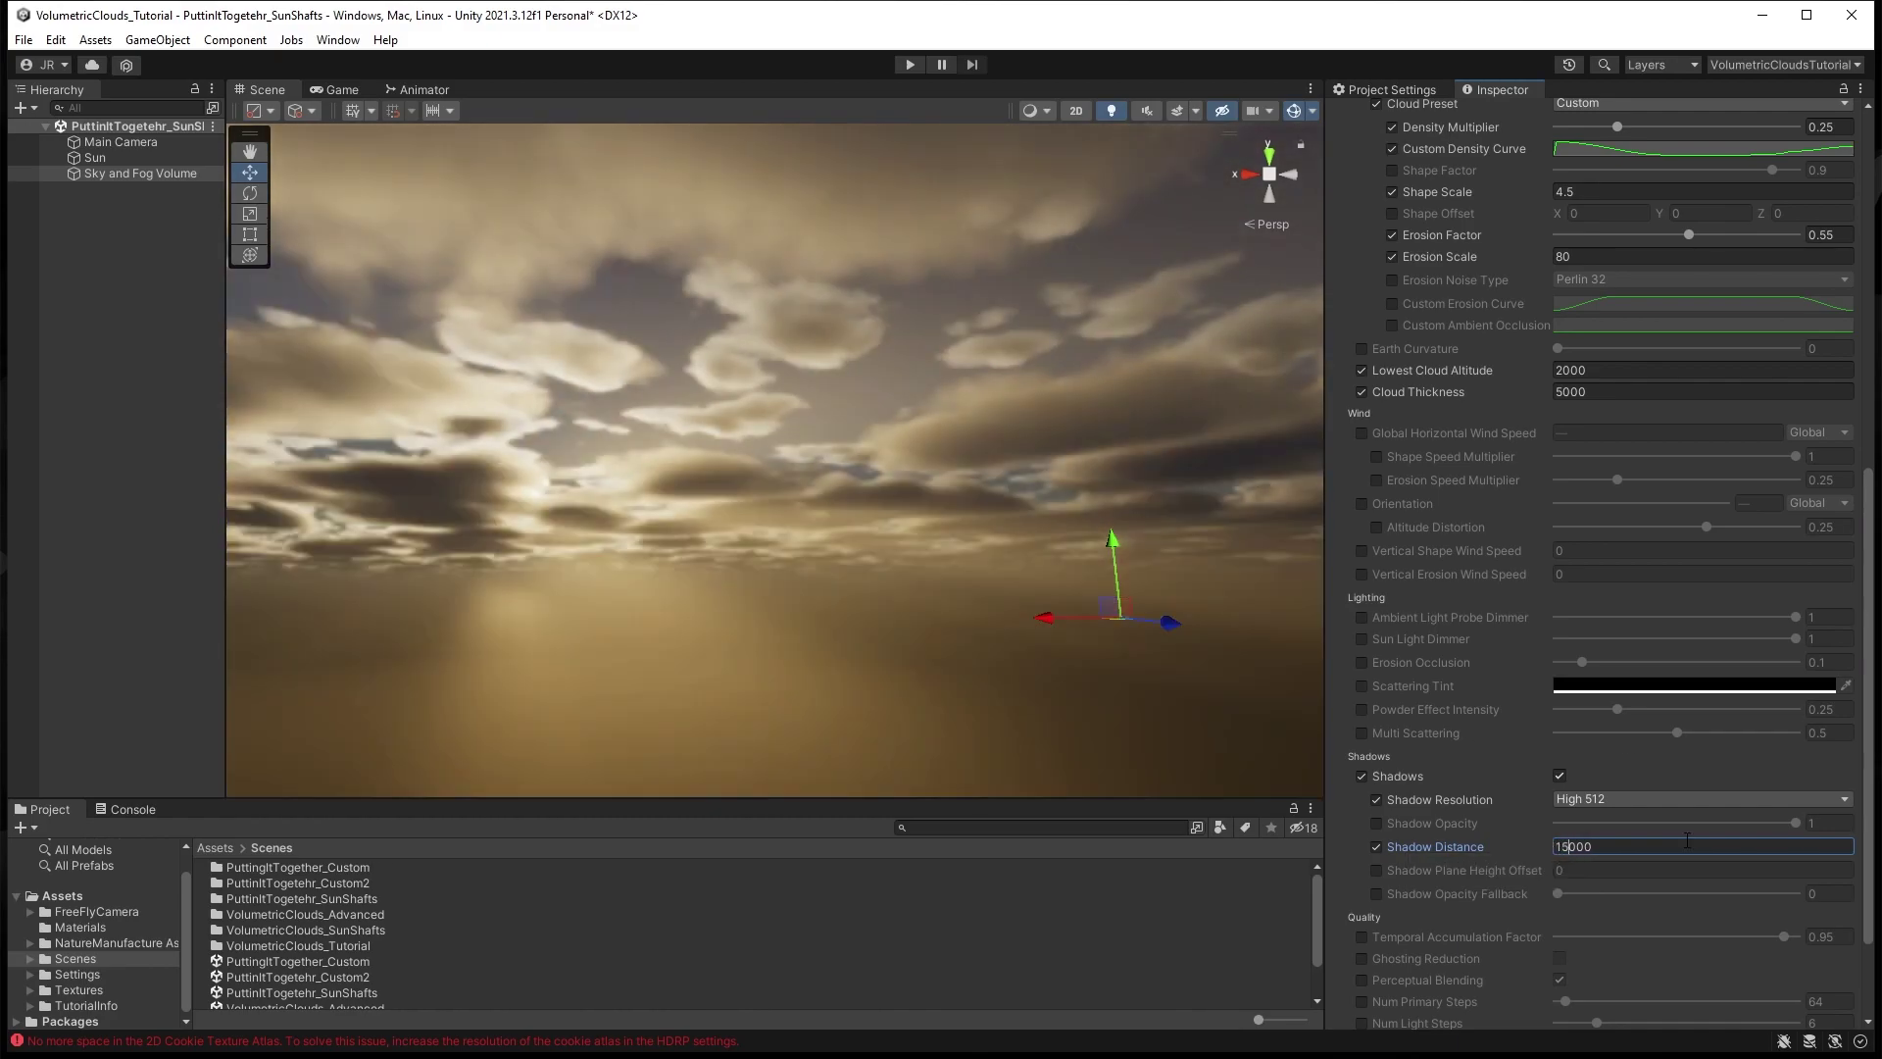
- Rotate the Sun to about 13.6 on X and 36.76 on Y, and set its volumetric Multiplier to 3
click(94, 157)
drag(1665, 211, 151, 260)
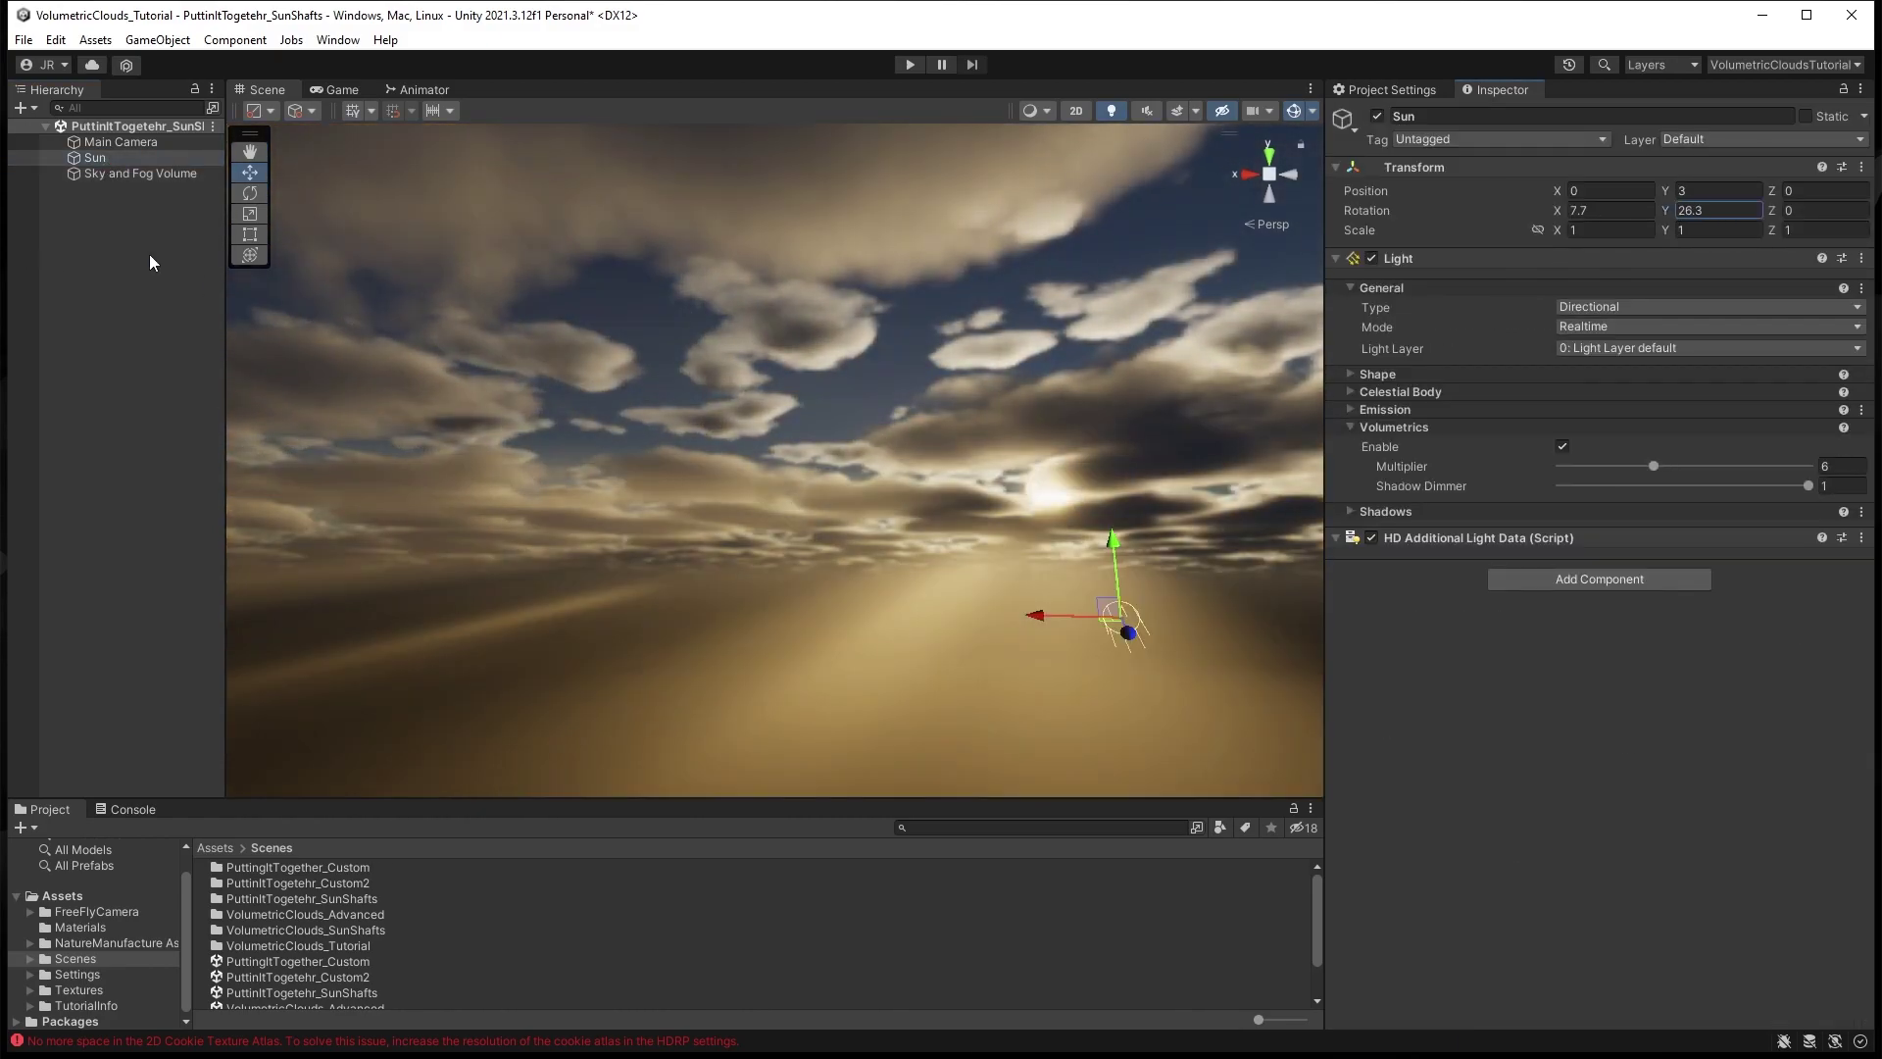
drag(1555, 211, 667, 243)
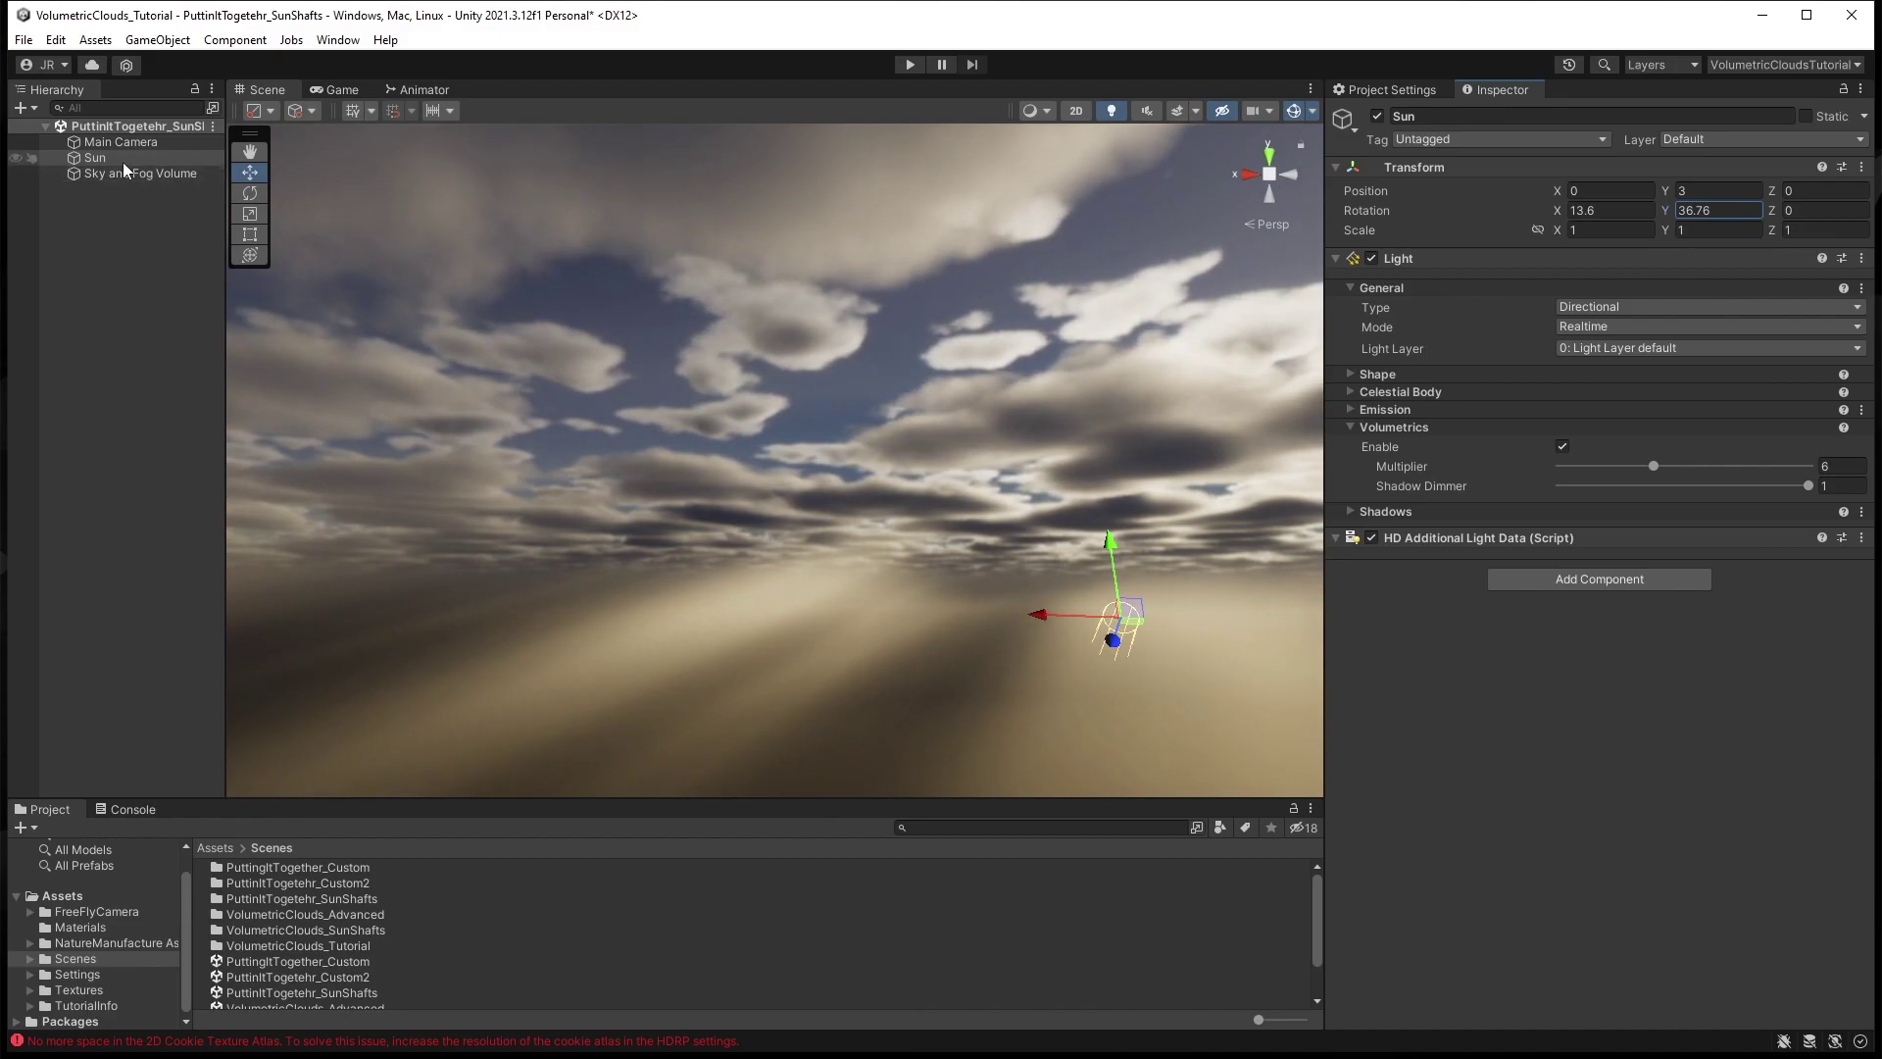
drag(1654, 466, 1611, 466)
- Try other fog settings, returning the Fog Attenuation Distance to 6000 and the Maximum Height to 3000
click(135, 175)
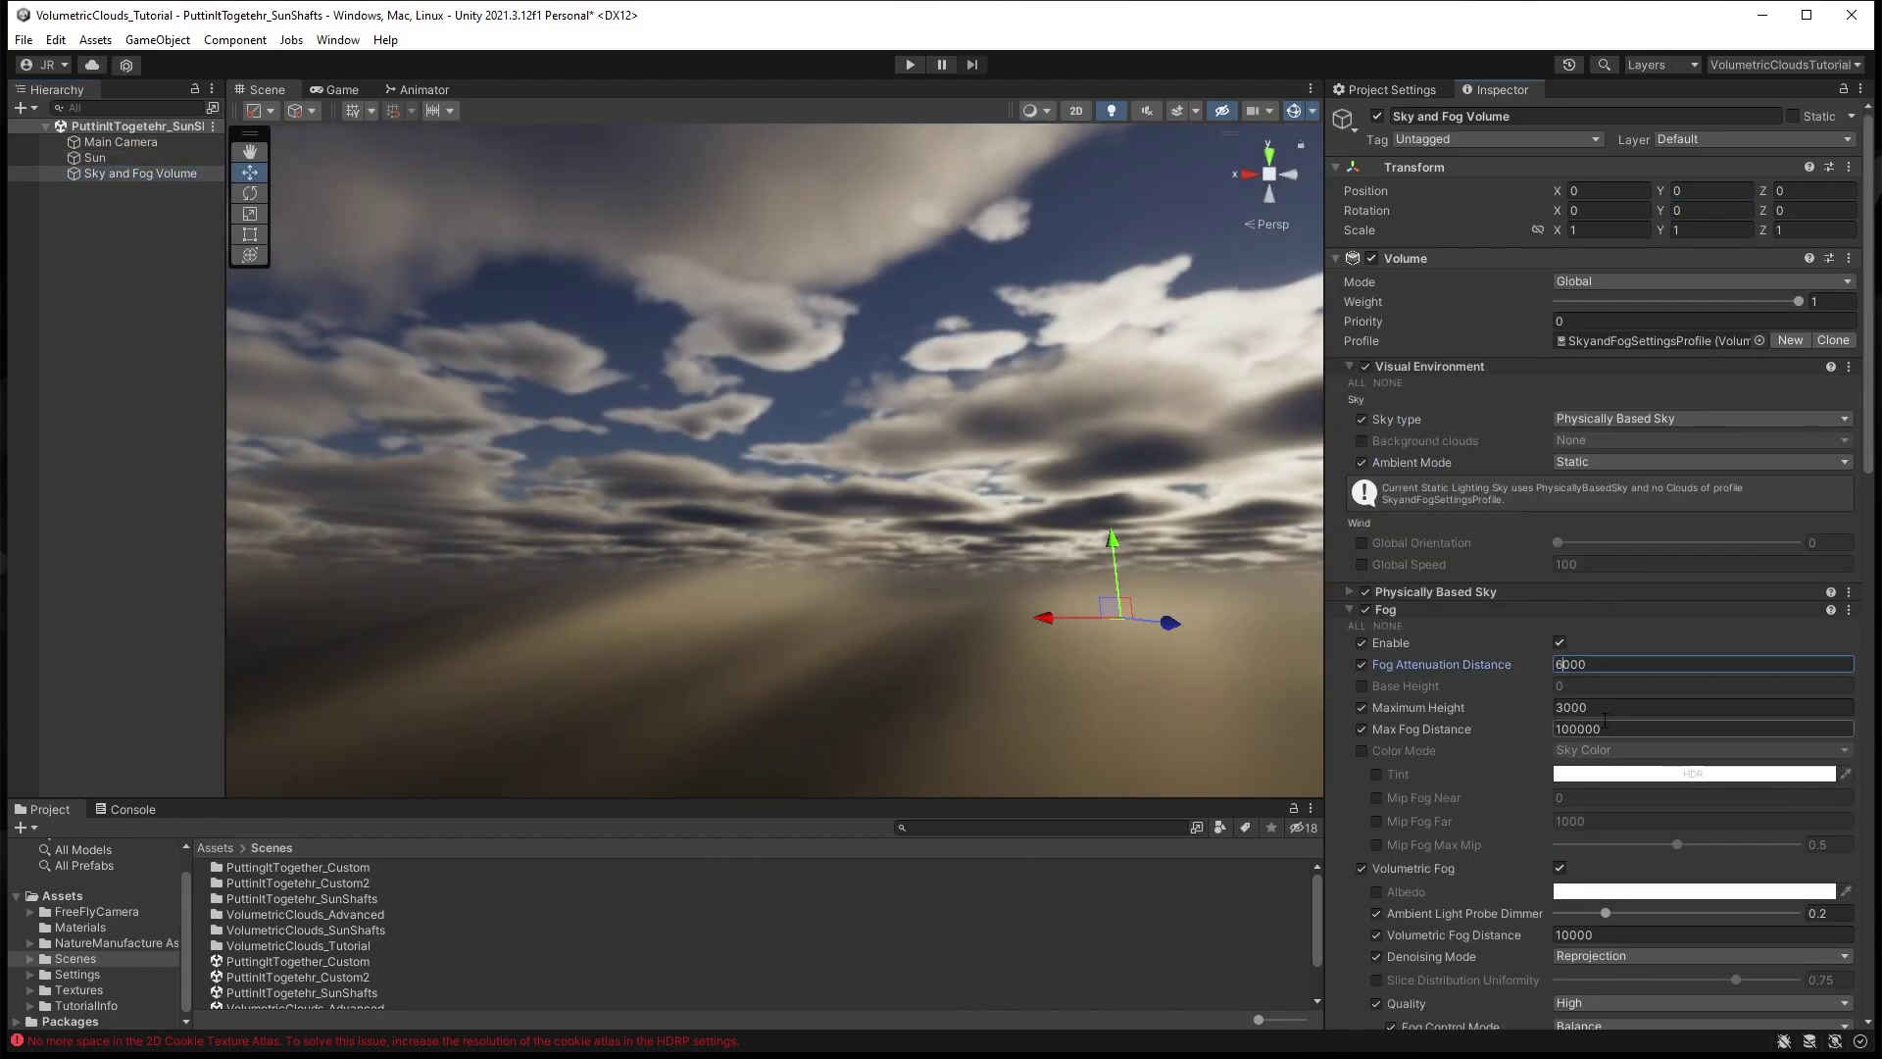
text(3)
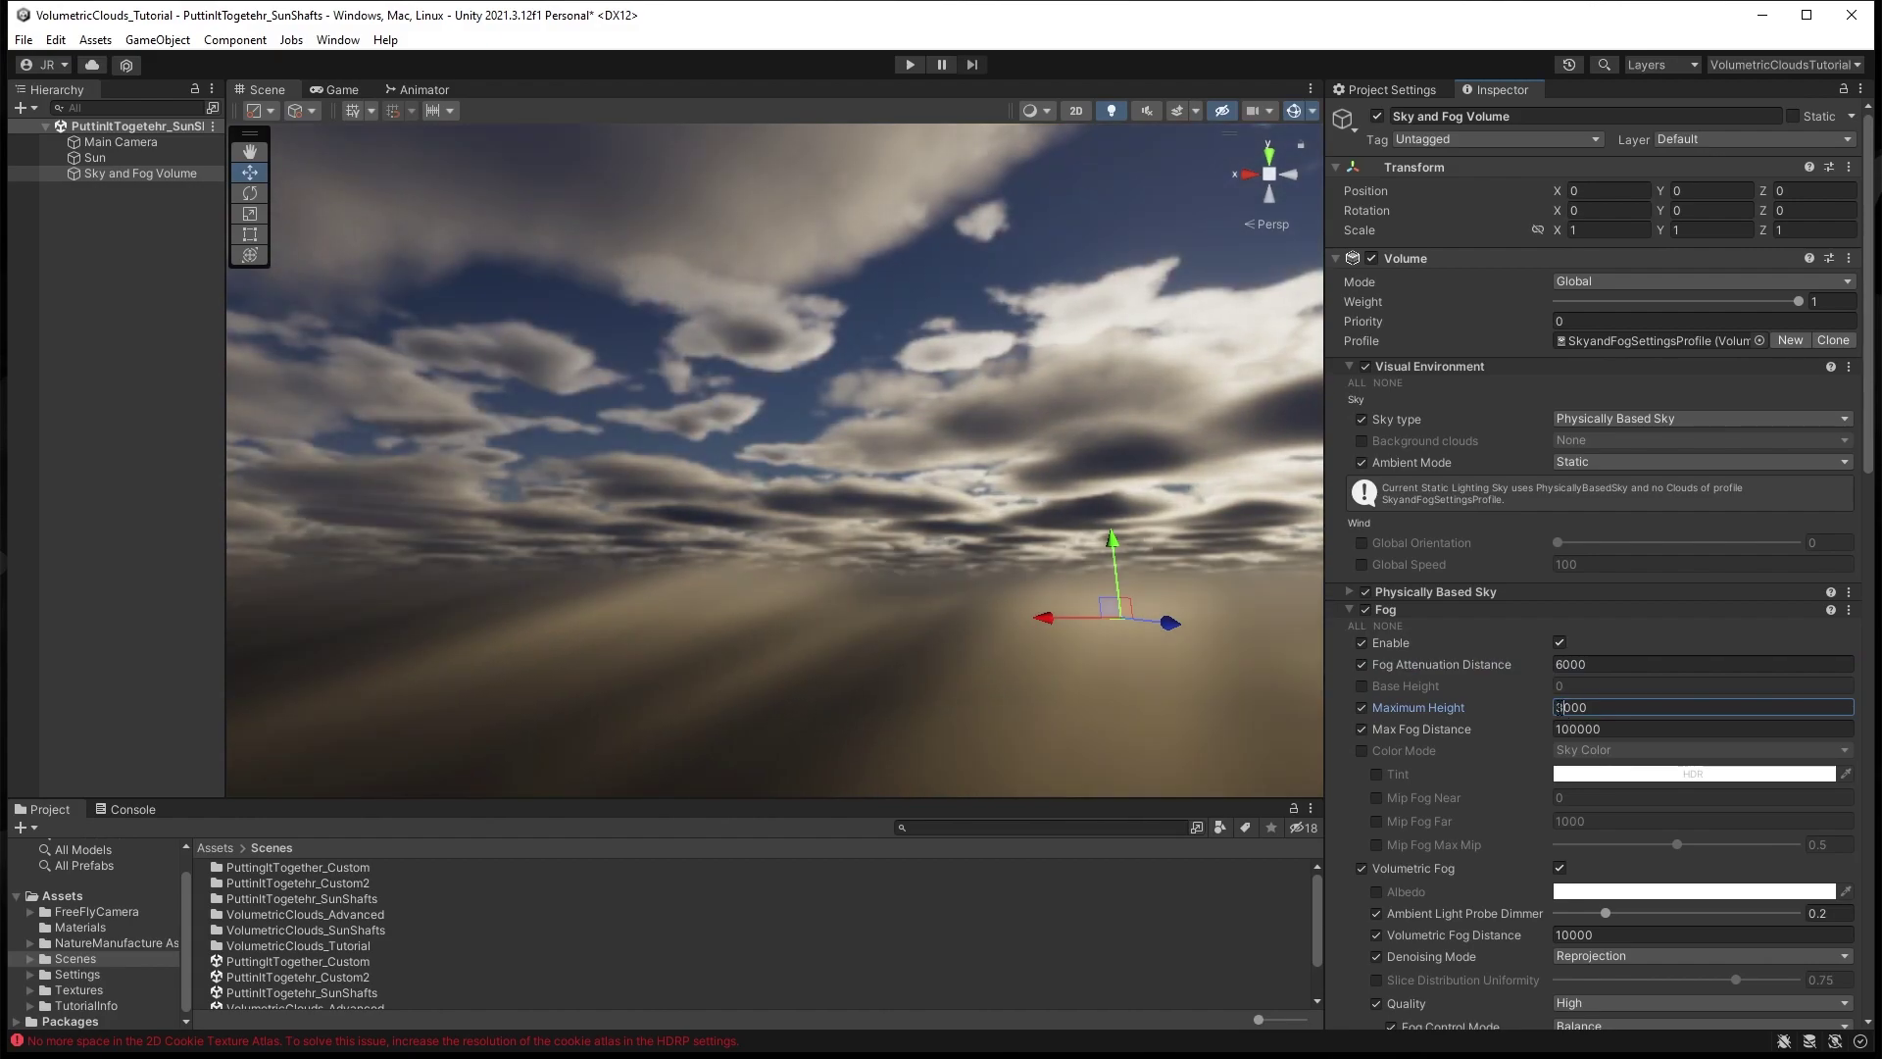
scroll(1647, 821, down, 1)
- Readjust the Sun's rotation to bring the light shafts back across the ground
click(95, 158)
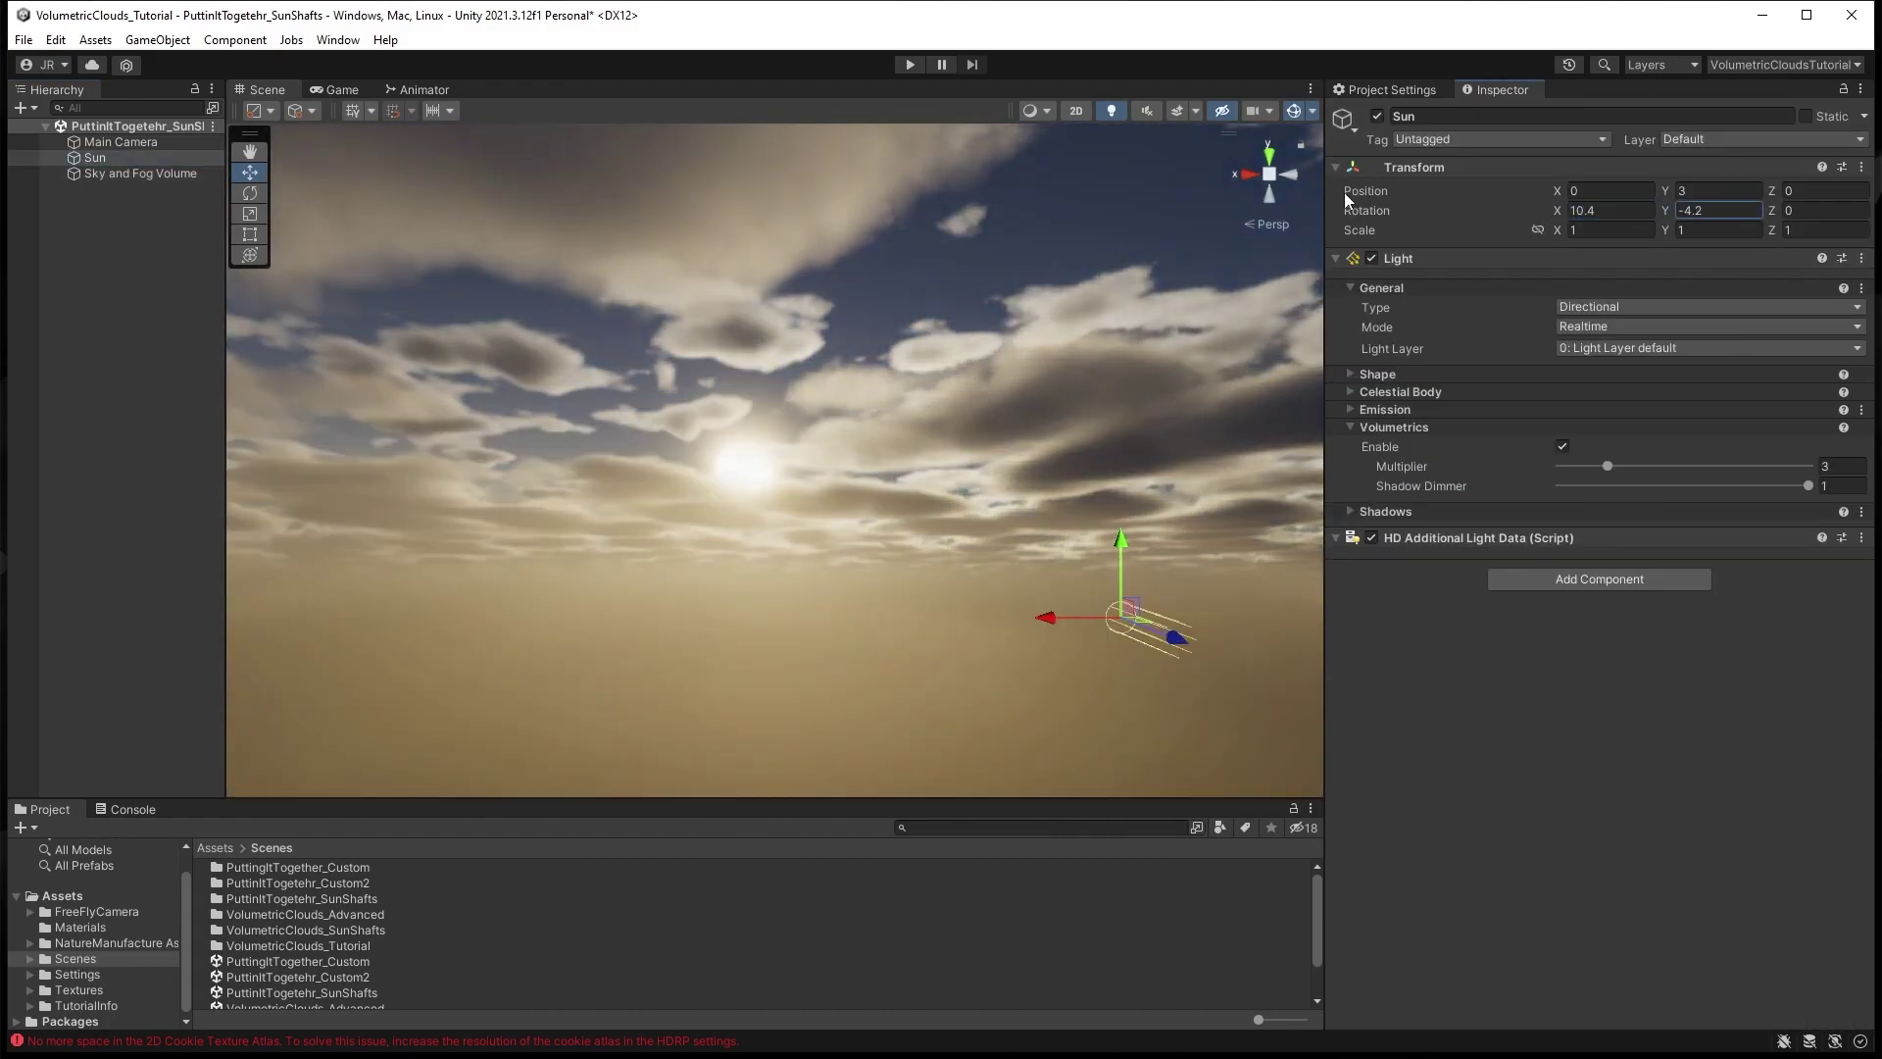
drag(1345, 193, 1652, 276)
click(140, 173)
- Align the Main Camera with the current scene view and show the Game view
click(119, 142)
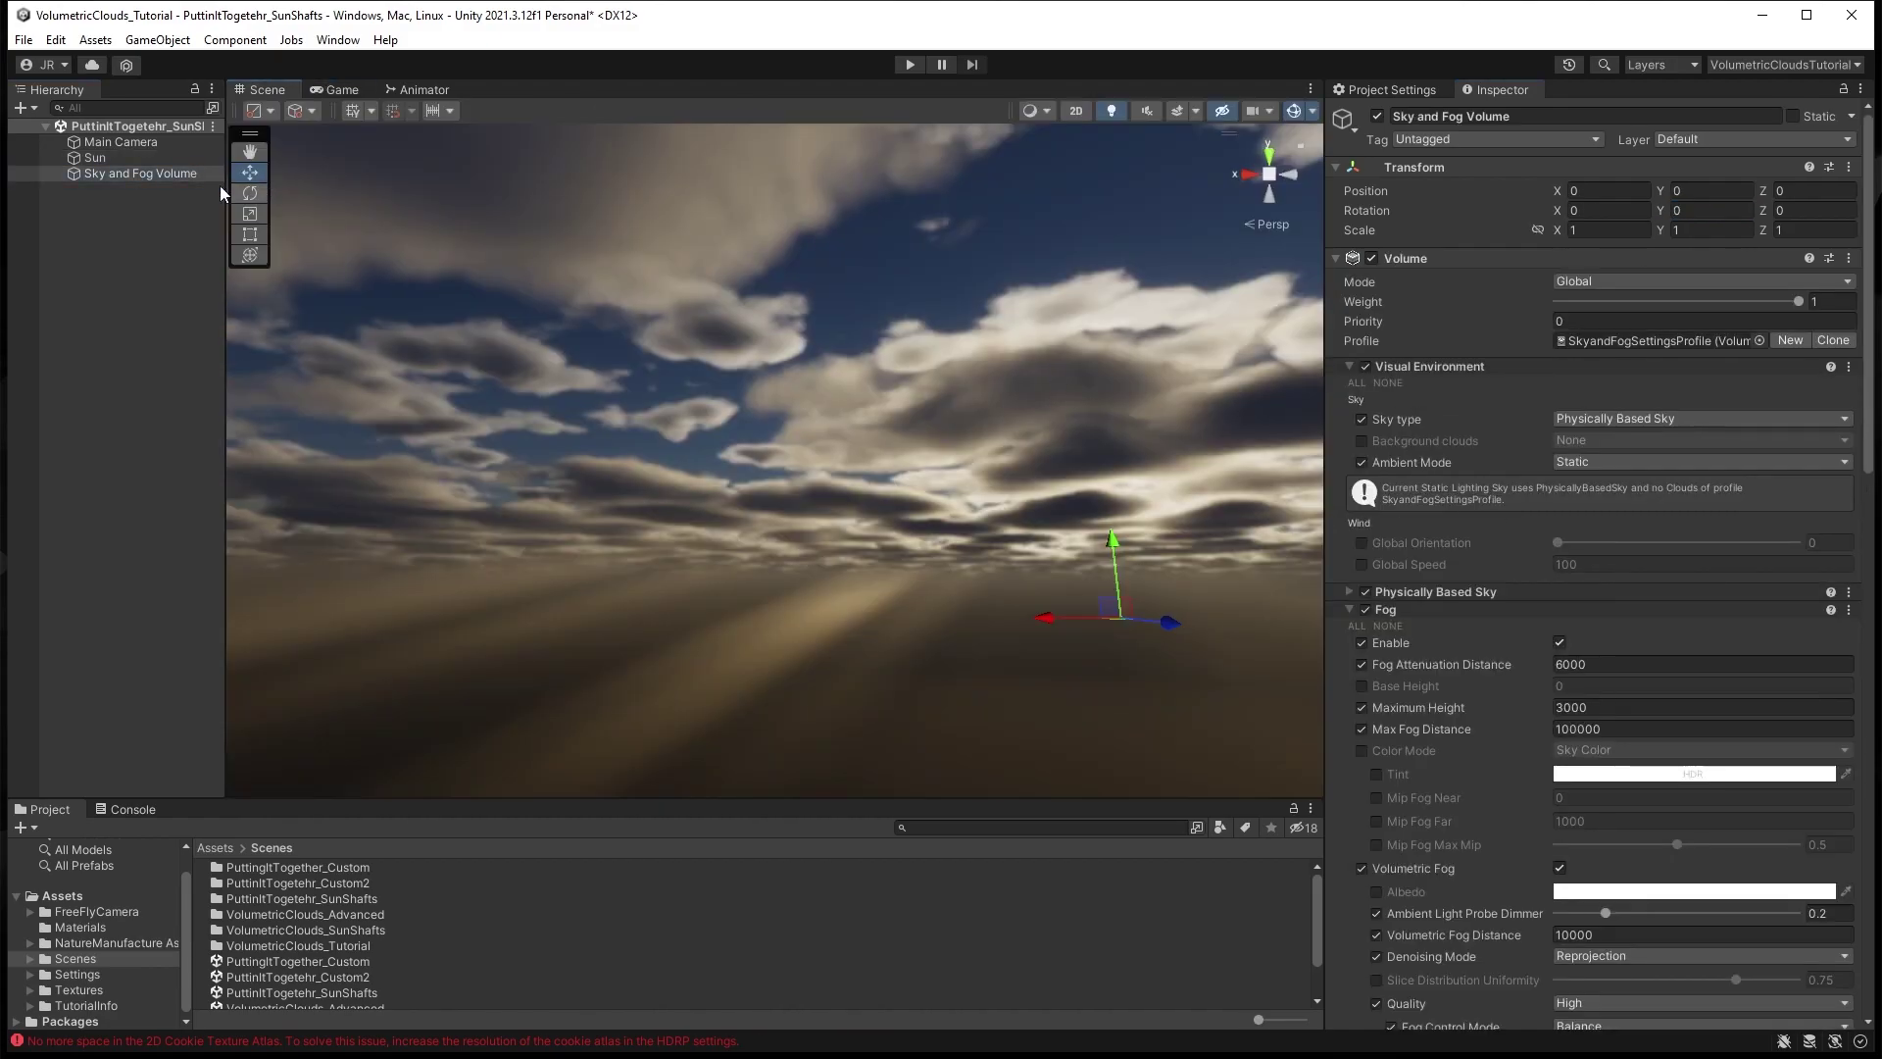
key(ctrl+shift+f)
click(342, 89)
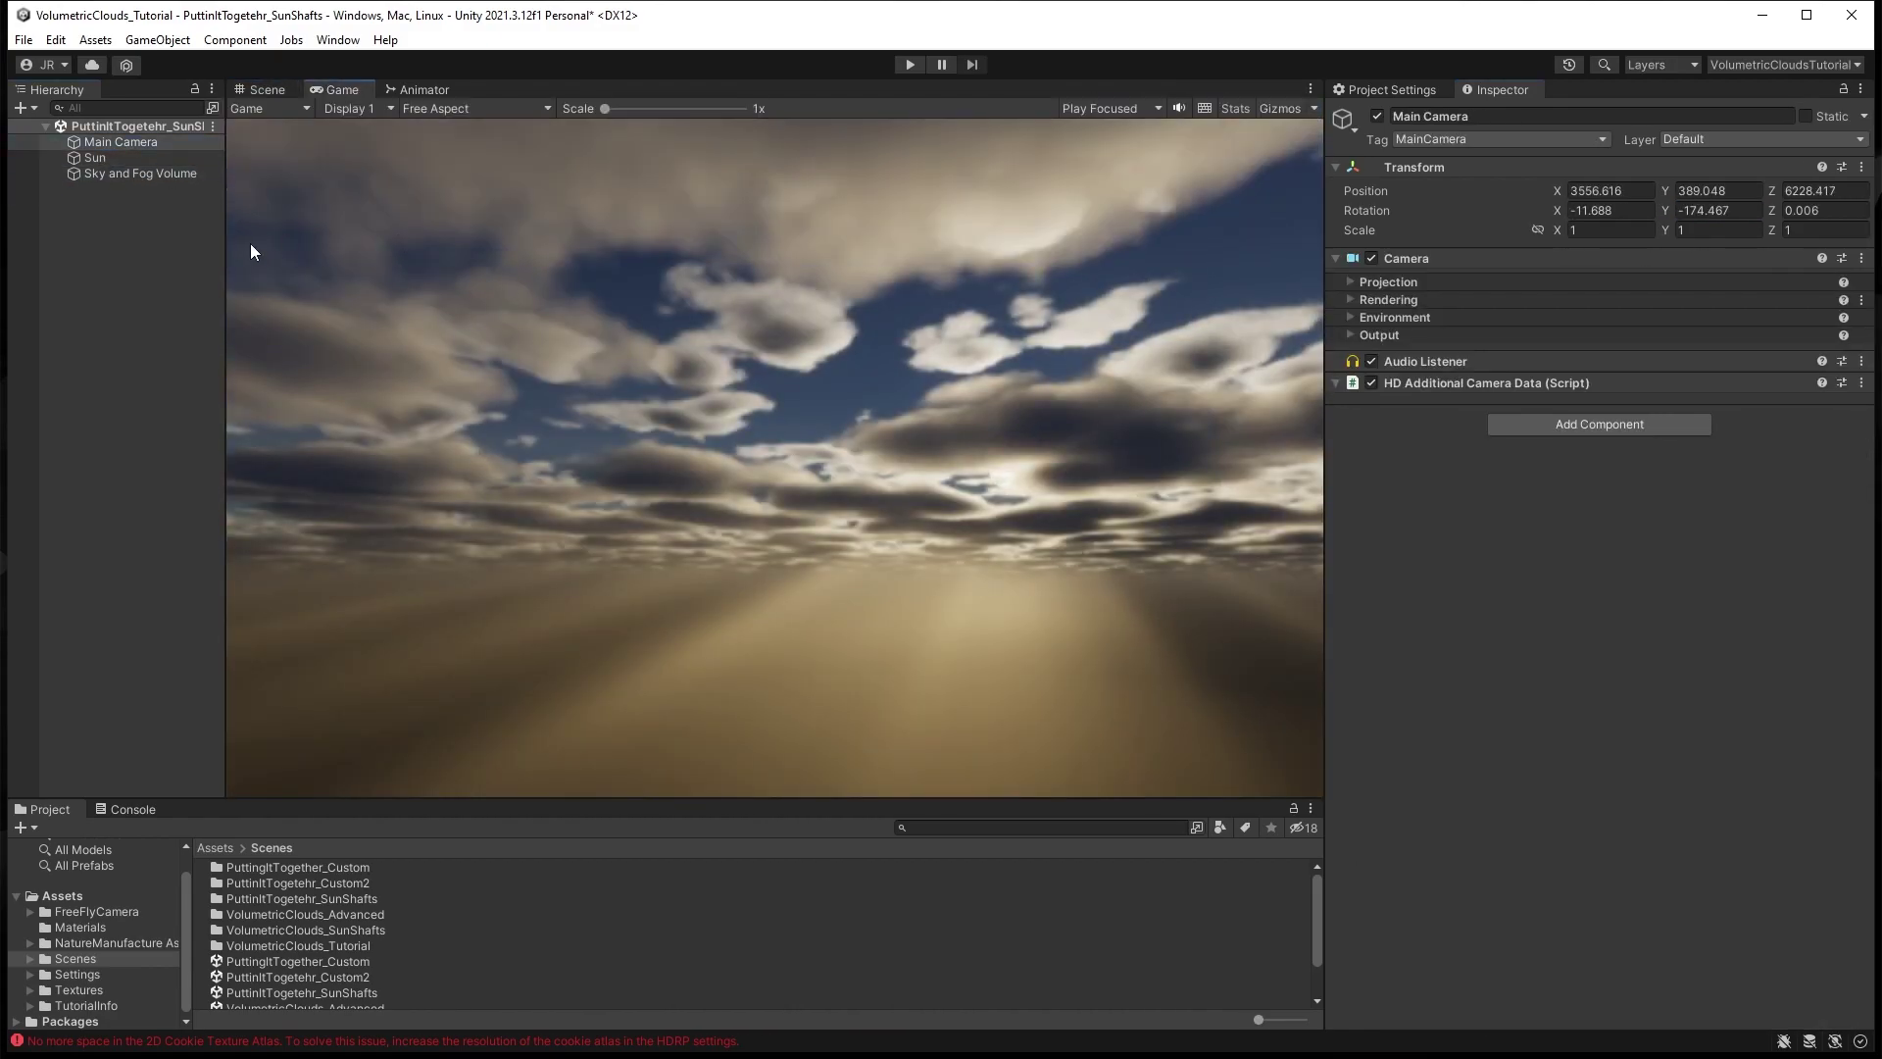
- Rotate the Sun to about 7.9 on X and -18.36 on Y
click(96, 158)
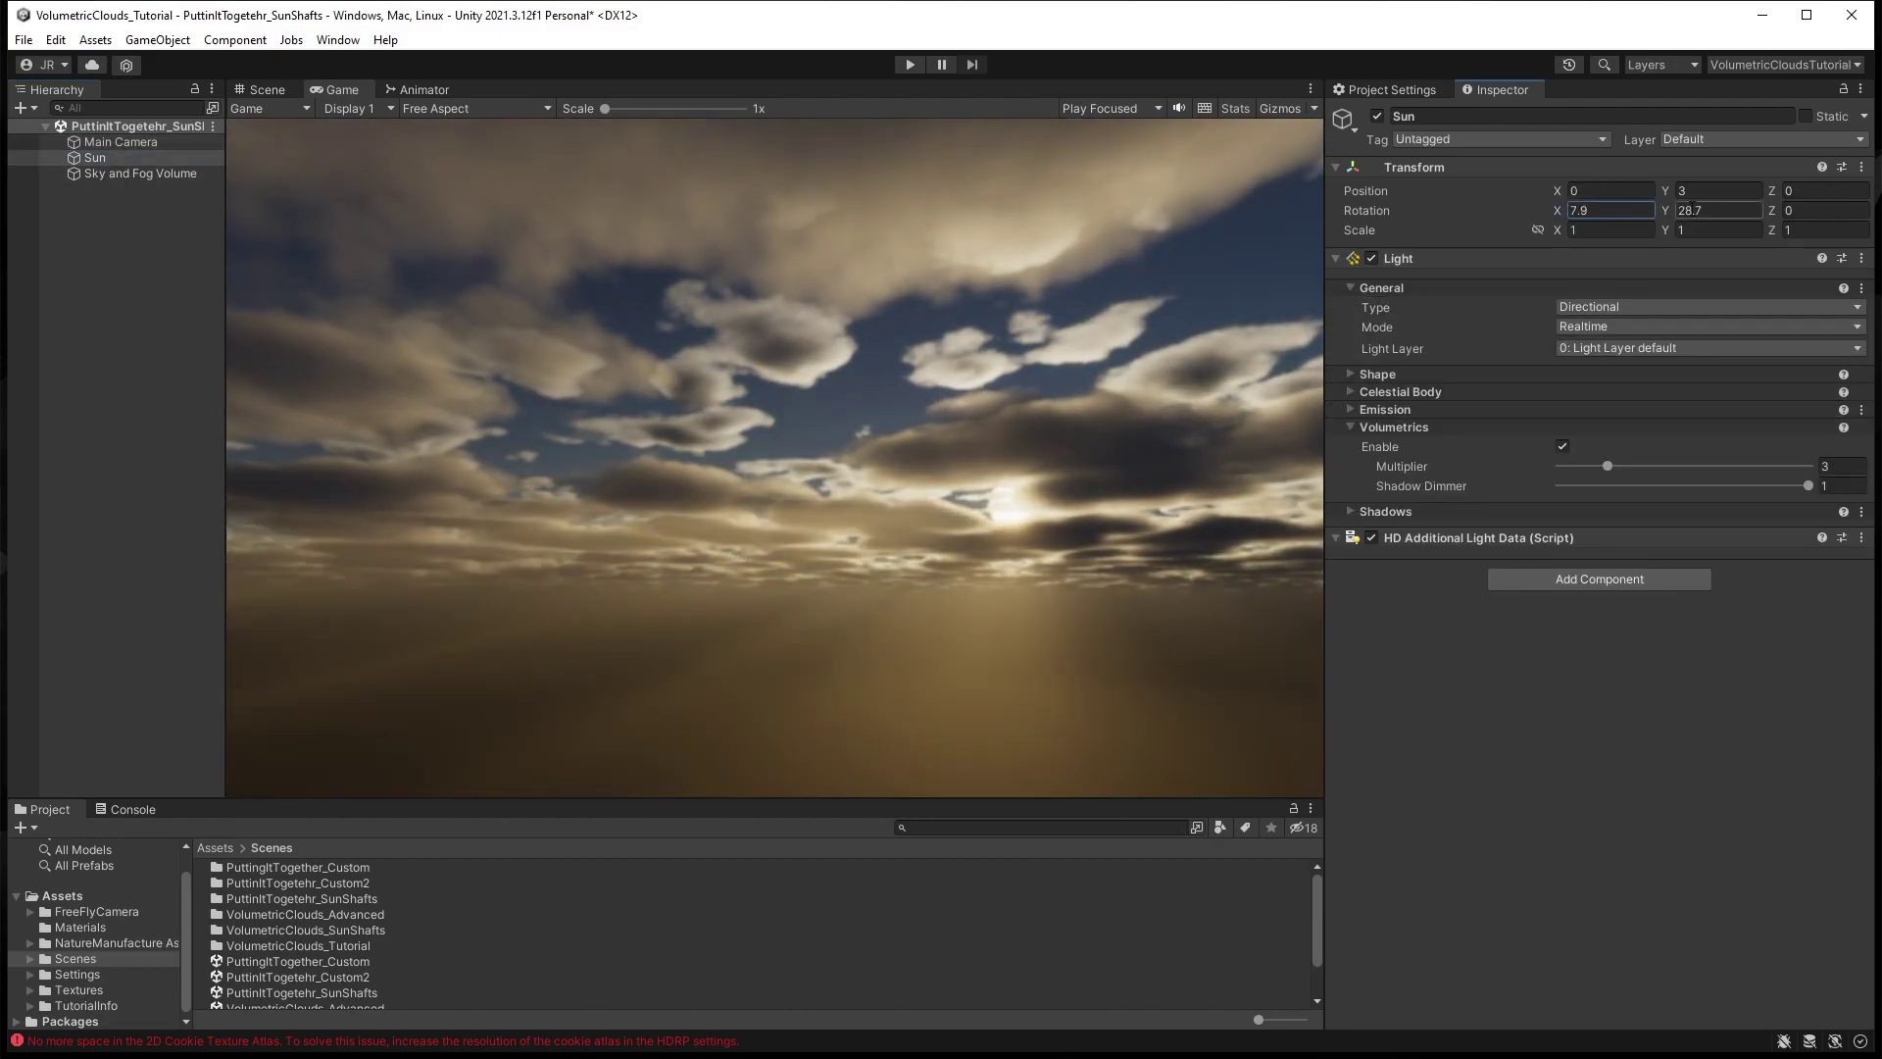
drag(1576, 232, 1187, 245)
- Set the Sun's Angular Diameter to about 16.9 and its celestial body Flare Size to about 3.99
click(1351, 375)
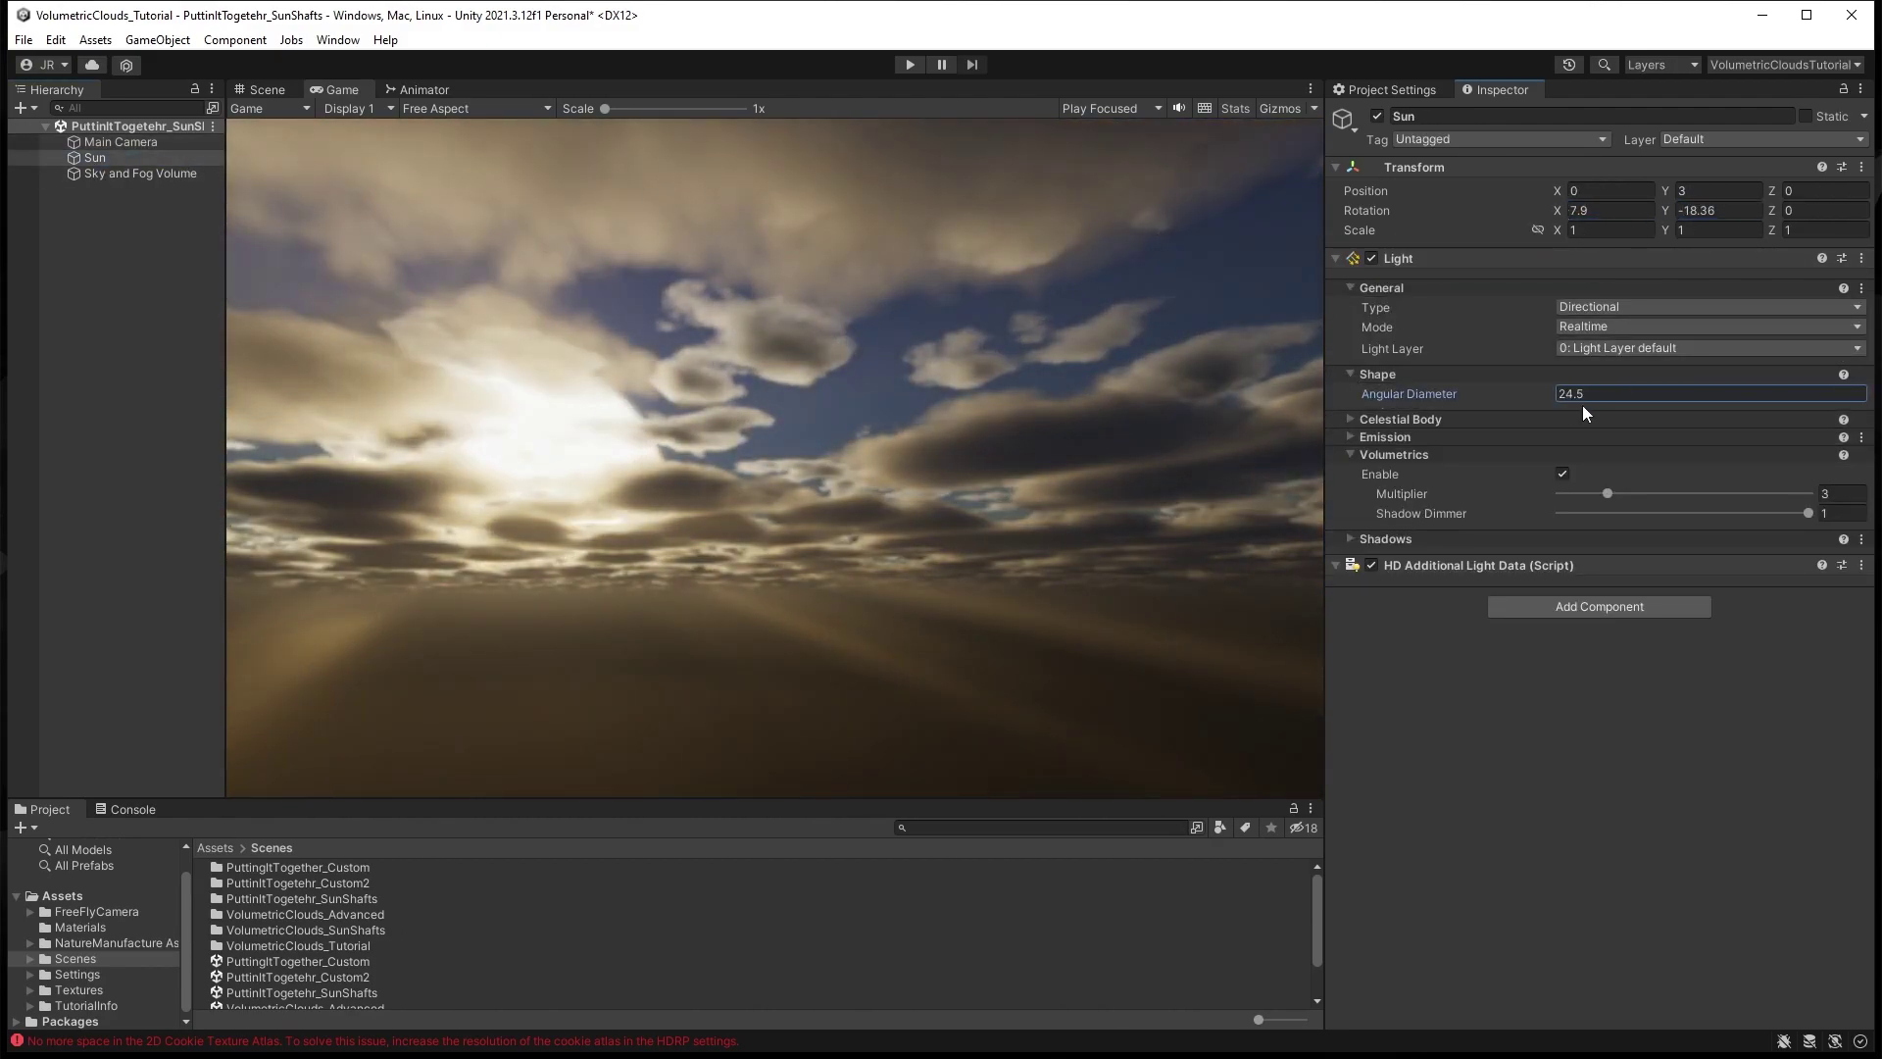
click(1351, 419)
drag(1414, 461, 1464, 458)
drag(1419, 390, 1410, 386)
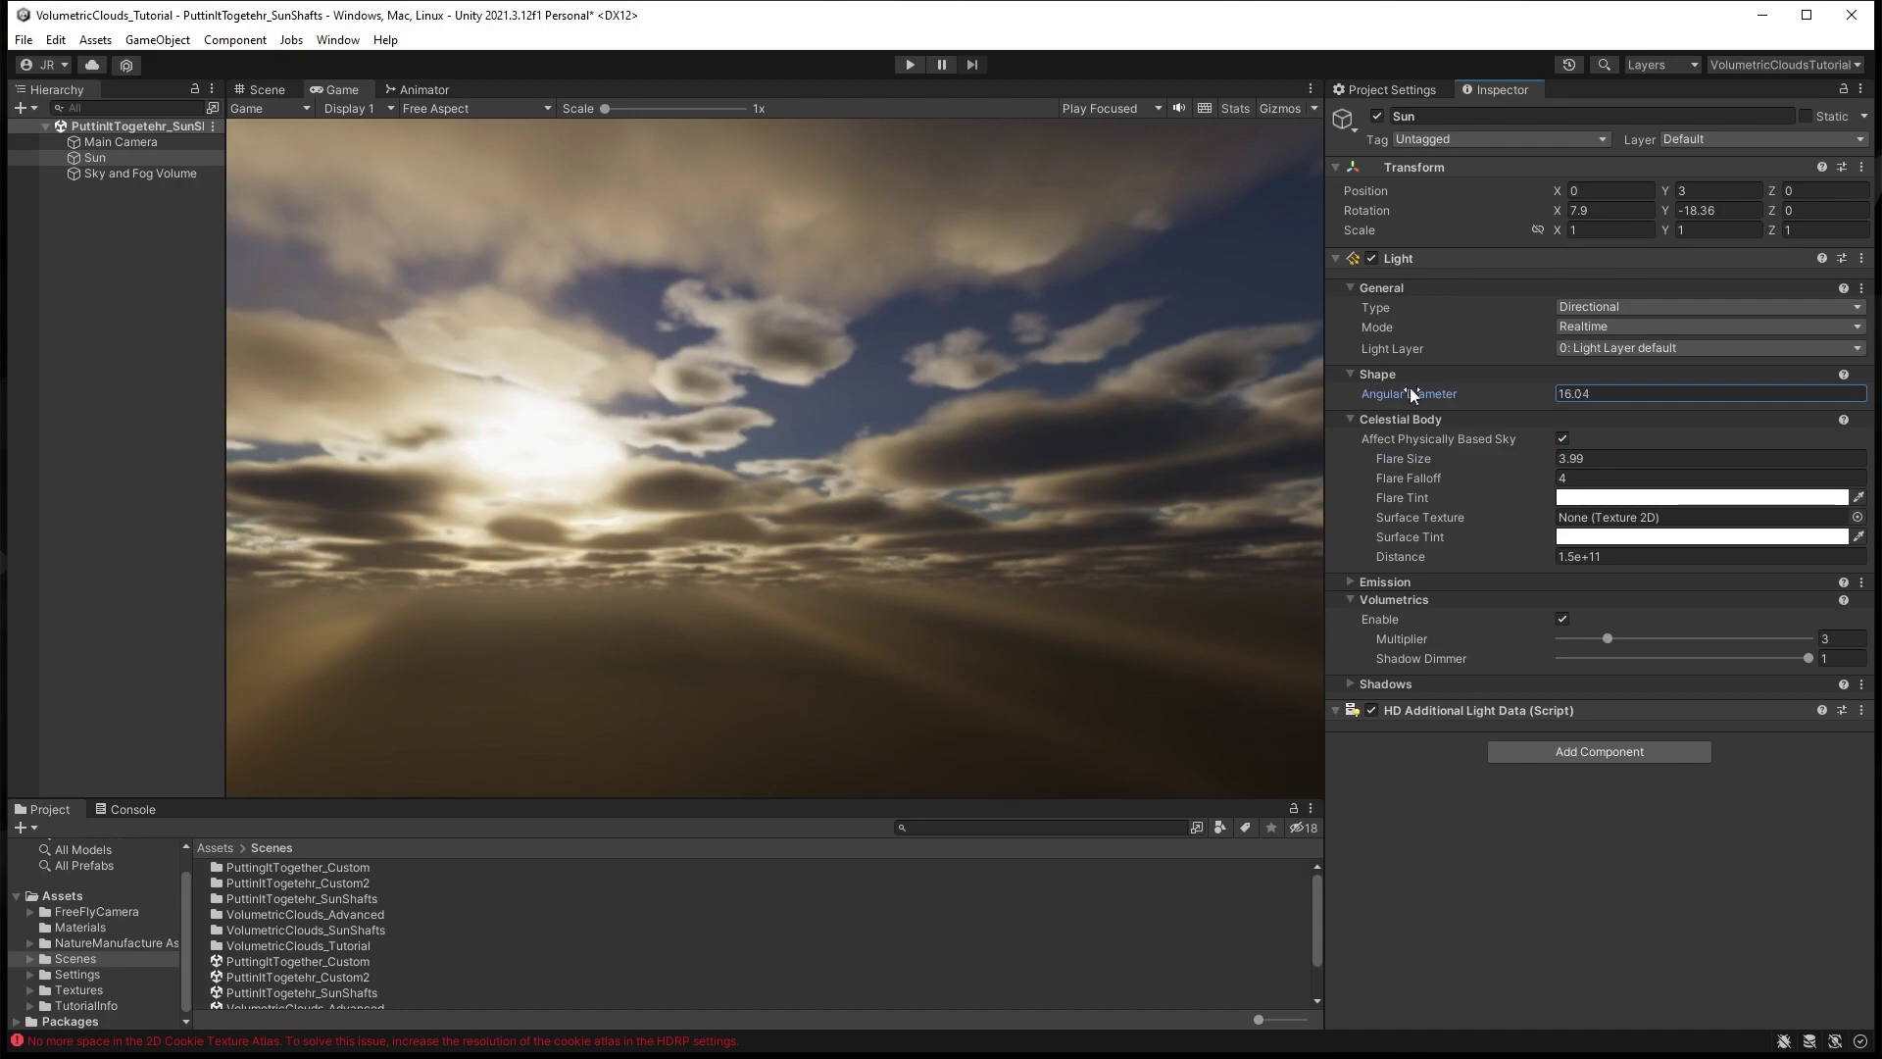
click(1350, 581)
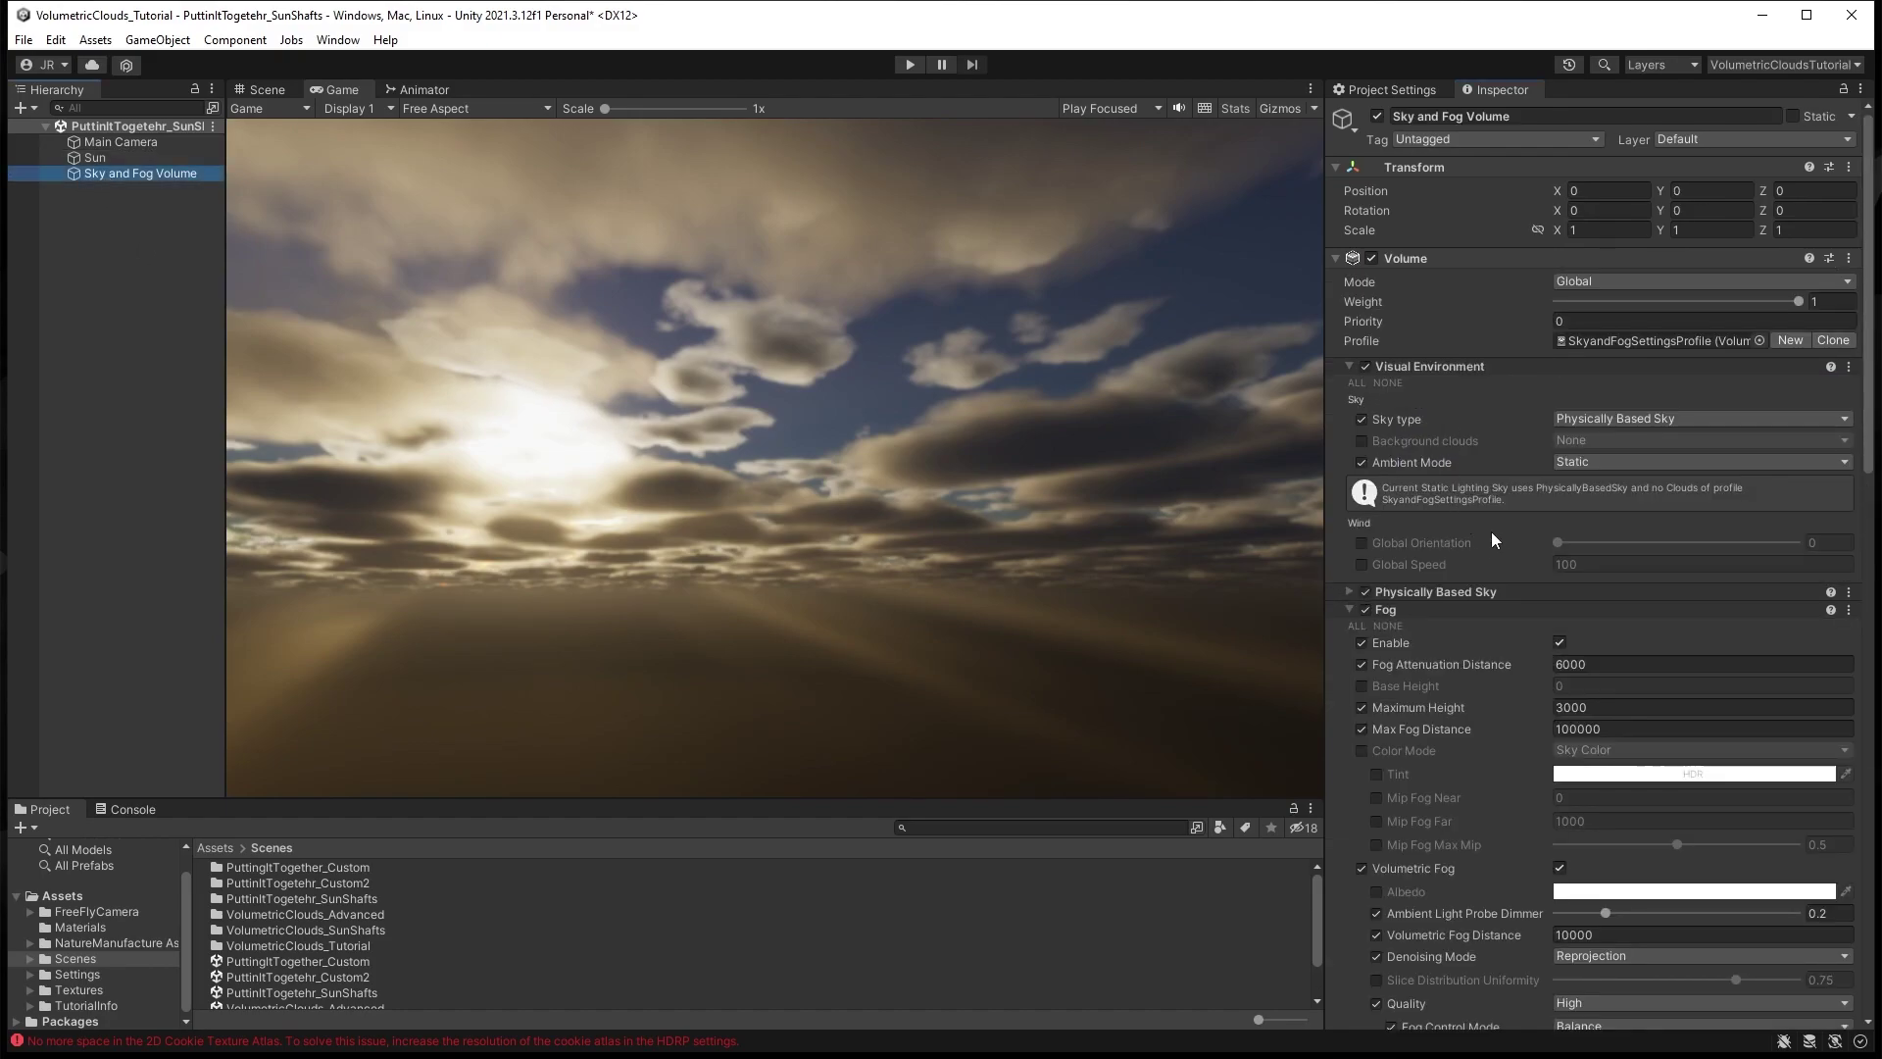
- Try an Aerosol Density override in the Physically Based Sky, and override Aerosol Anisotropy with about 0.357 instead
scroll(1397, 670, down, 6)
click(1361, 626)
mouse_move(1561, 627)
mouse_down()
mouse_move(1702, 641)
mouse_move(1583, 637)
mouse_up()
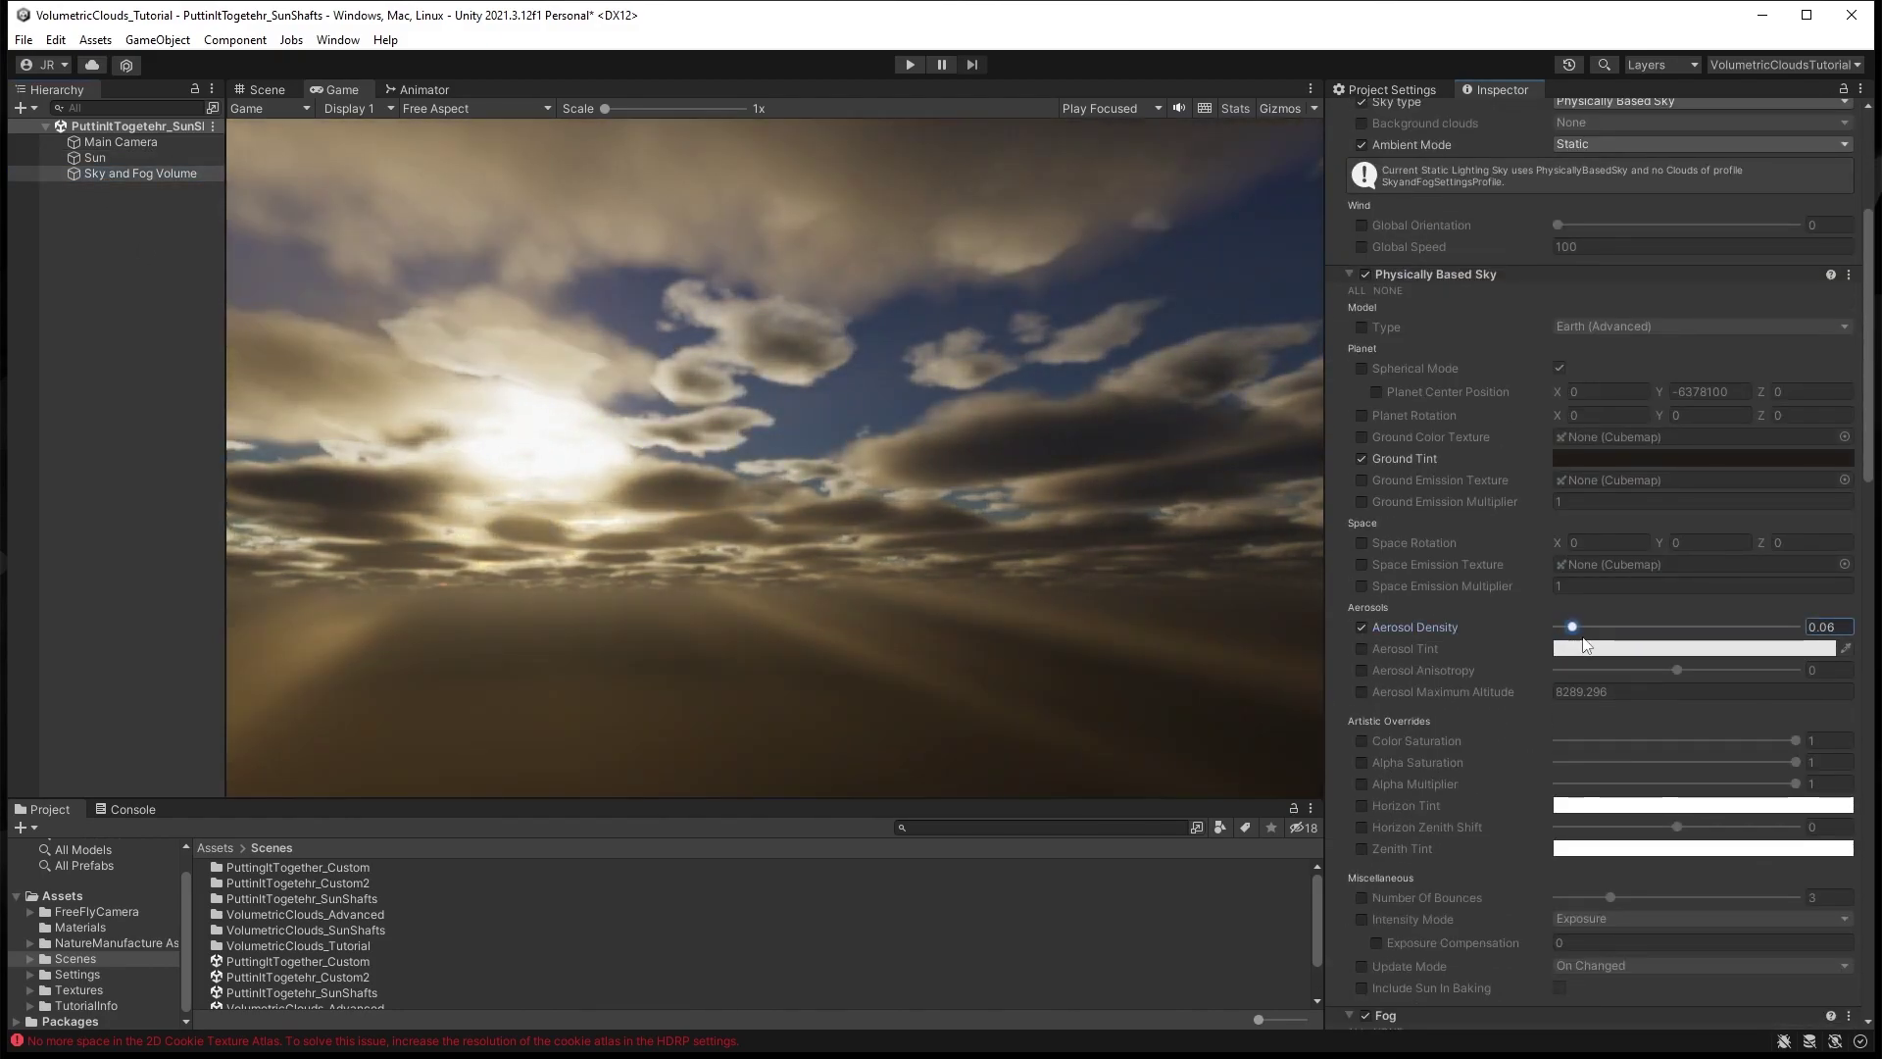
drag(1818, 701, 1747, 679)
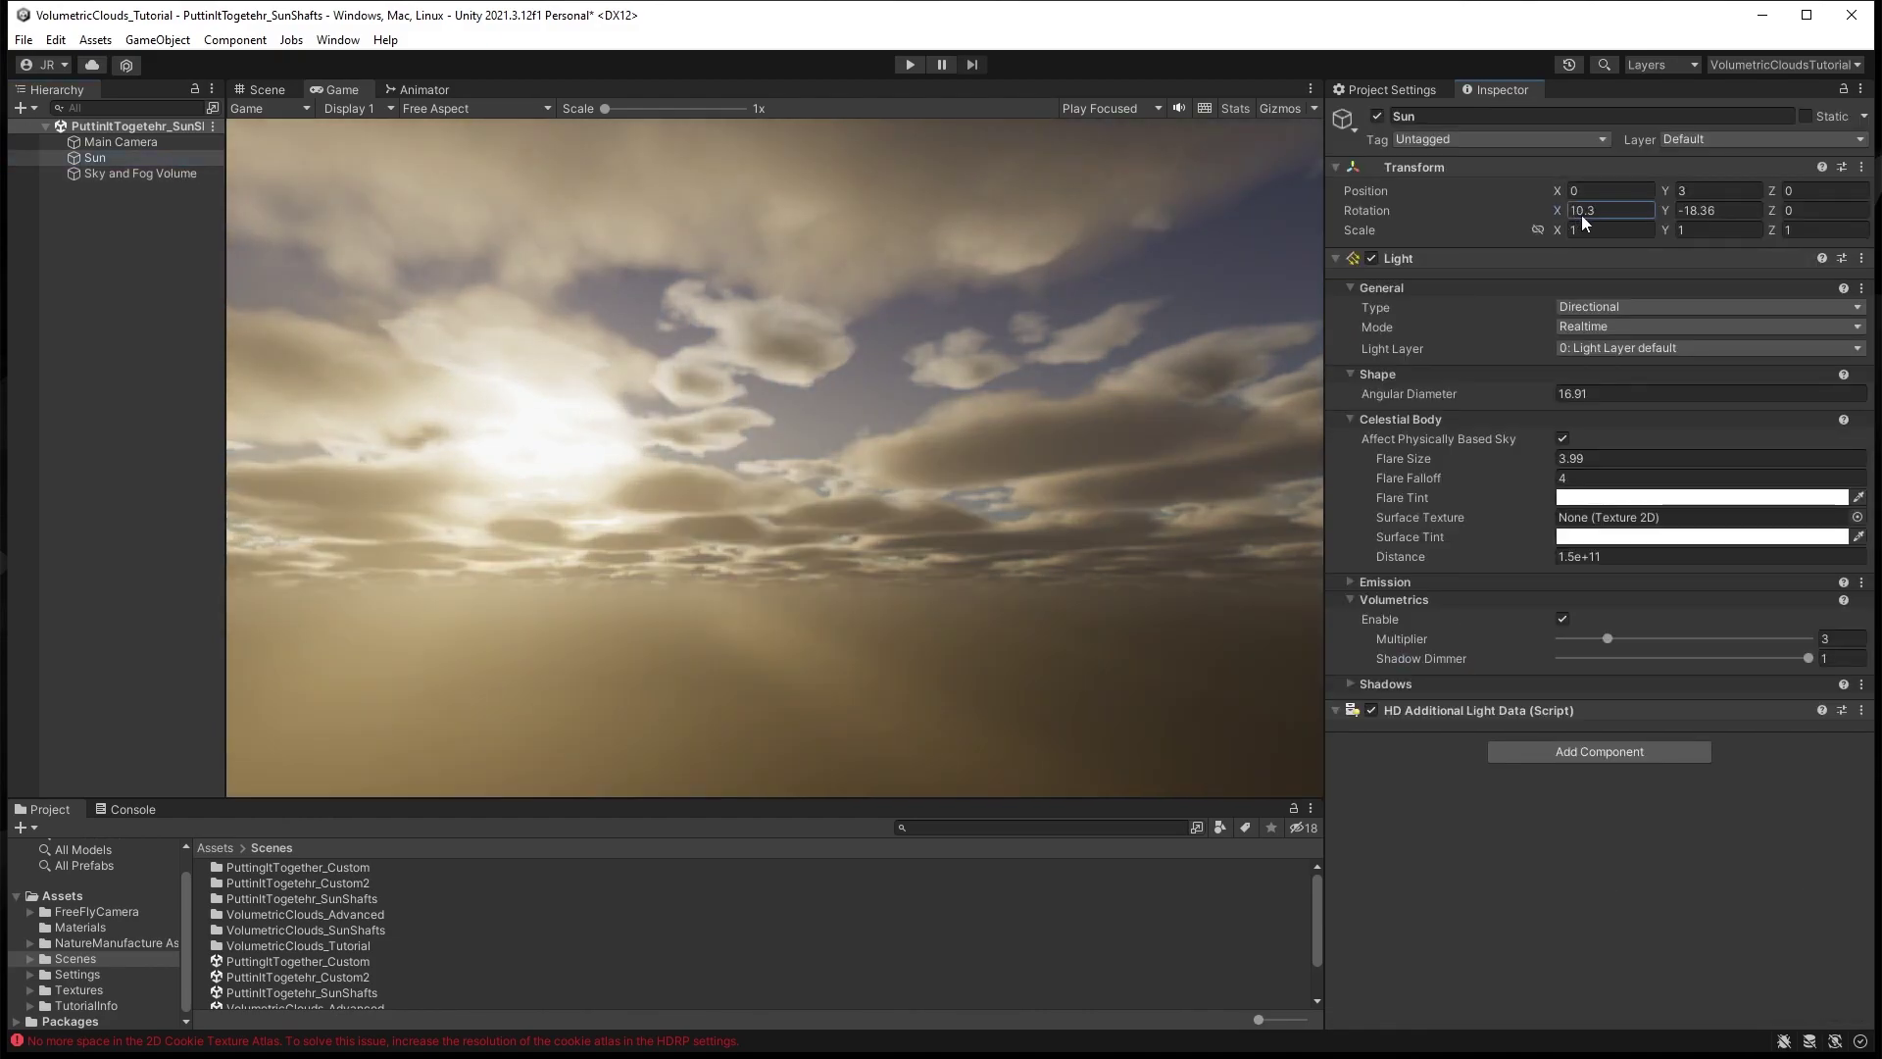
- Fine-tune the Sun's rotation to about 7.4 on X and -15.15 on Y
drag(1580, 215, 1701, 220)
drag(1558, 210, 1563, 193)
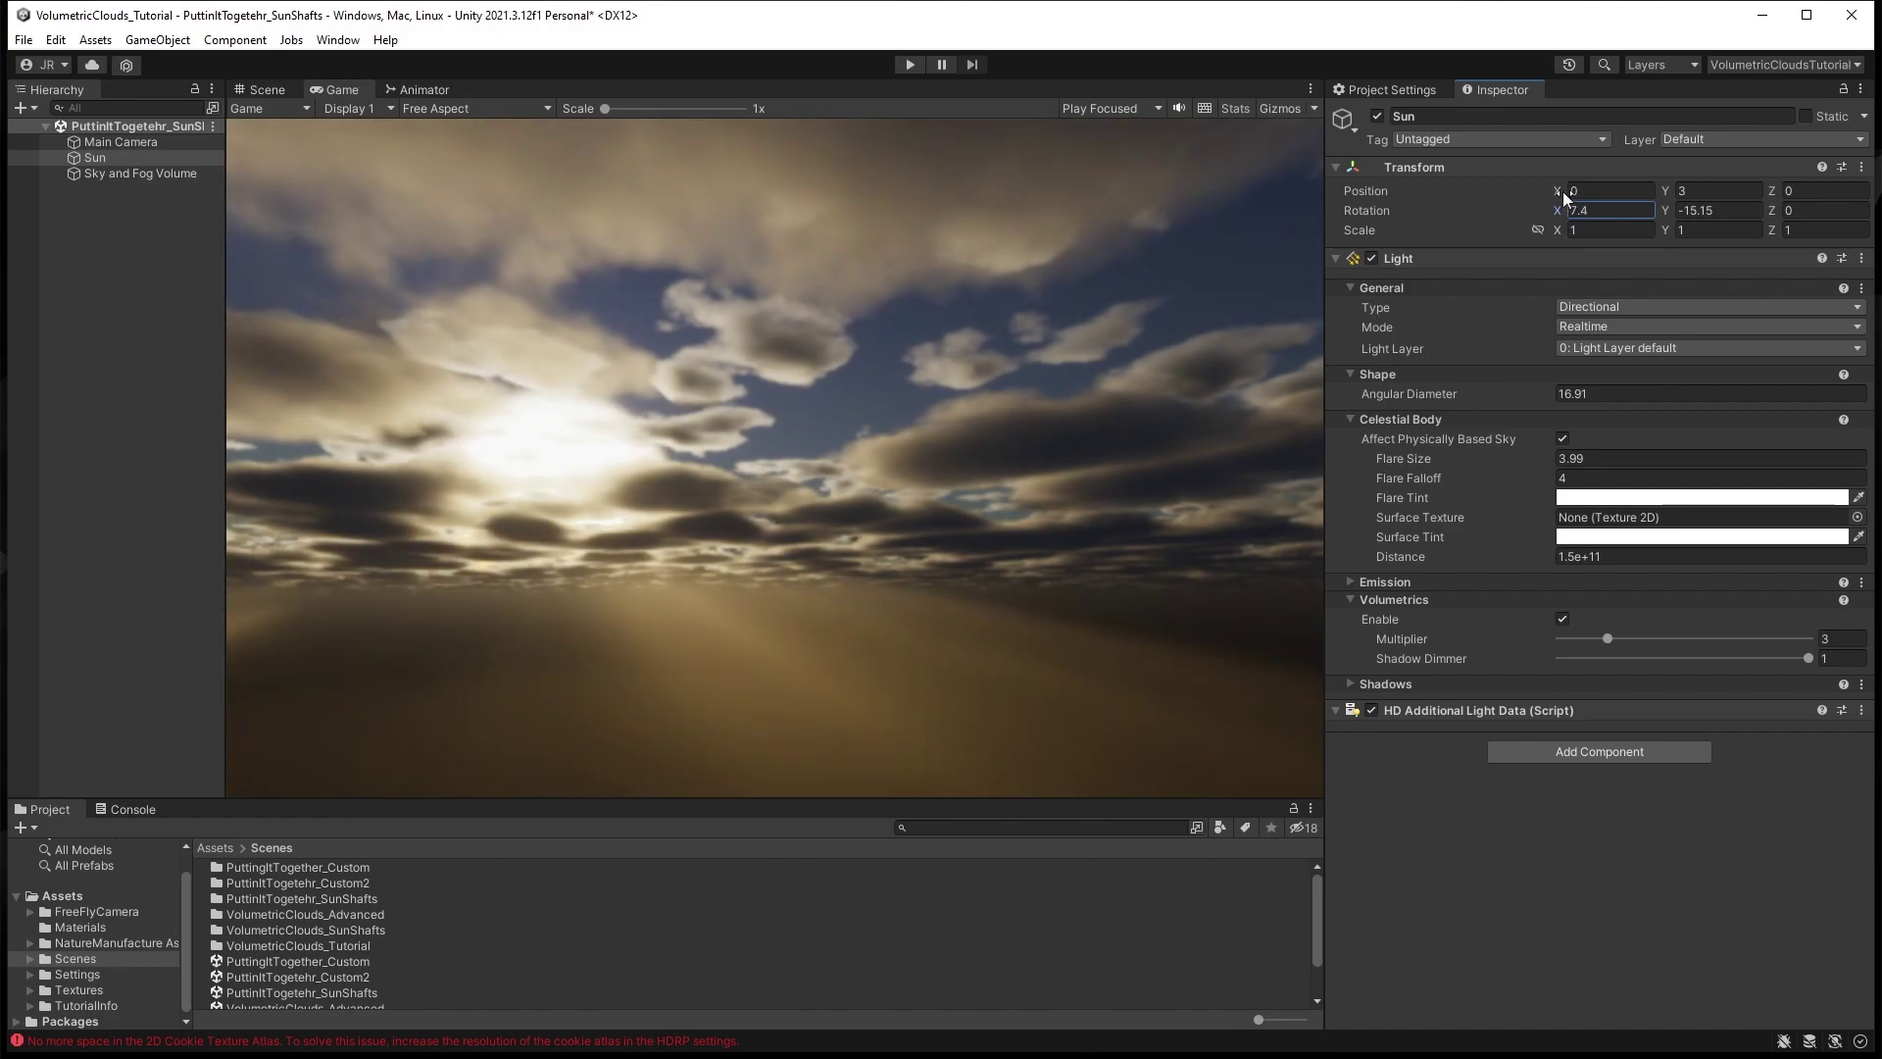
- Override the wind Global Speed with 2000 in the volume's Visual Environment and check it in the Scene and Game views
click(147, 173)
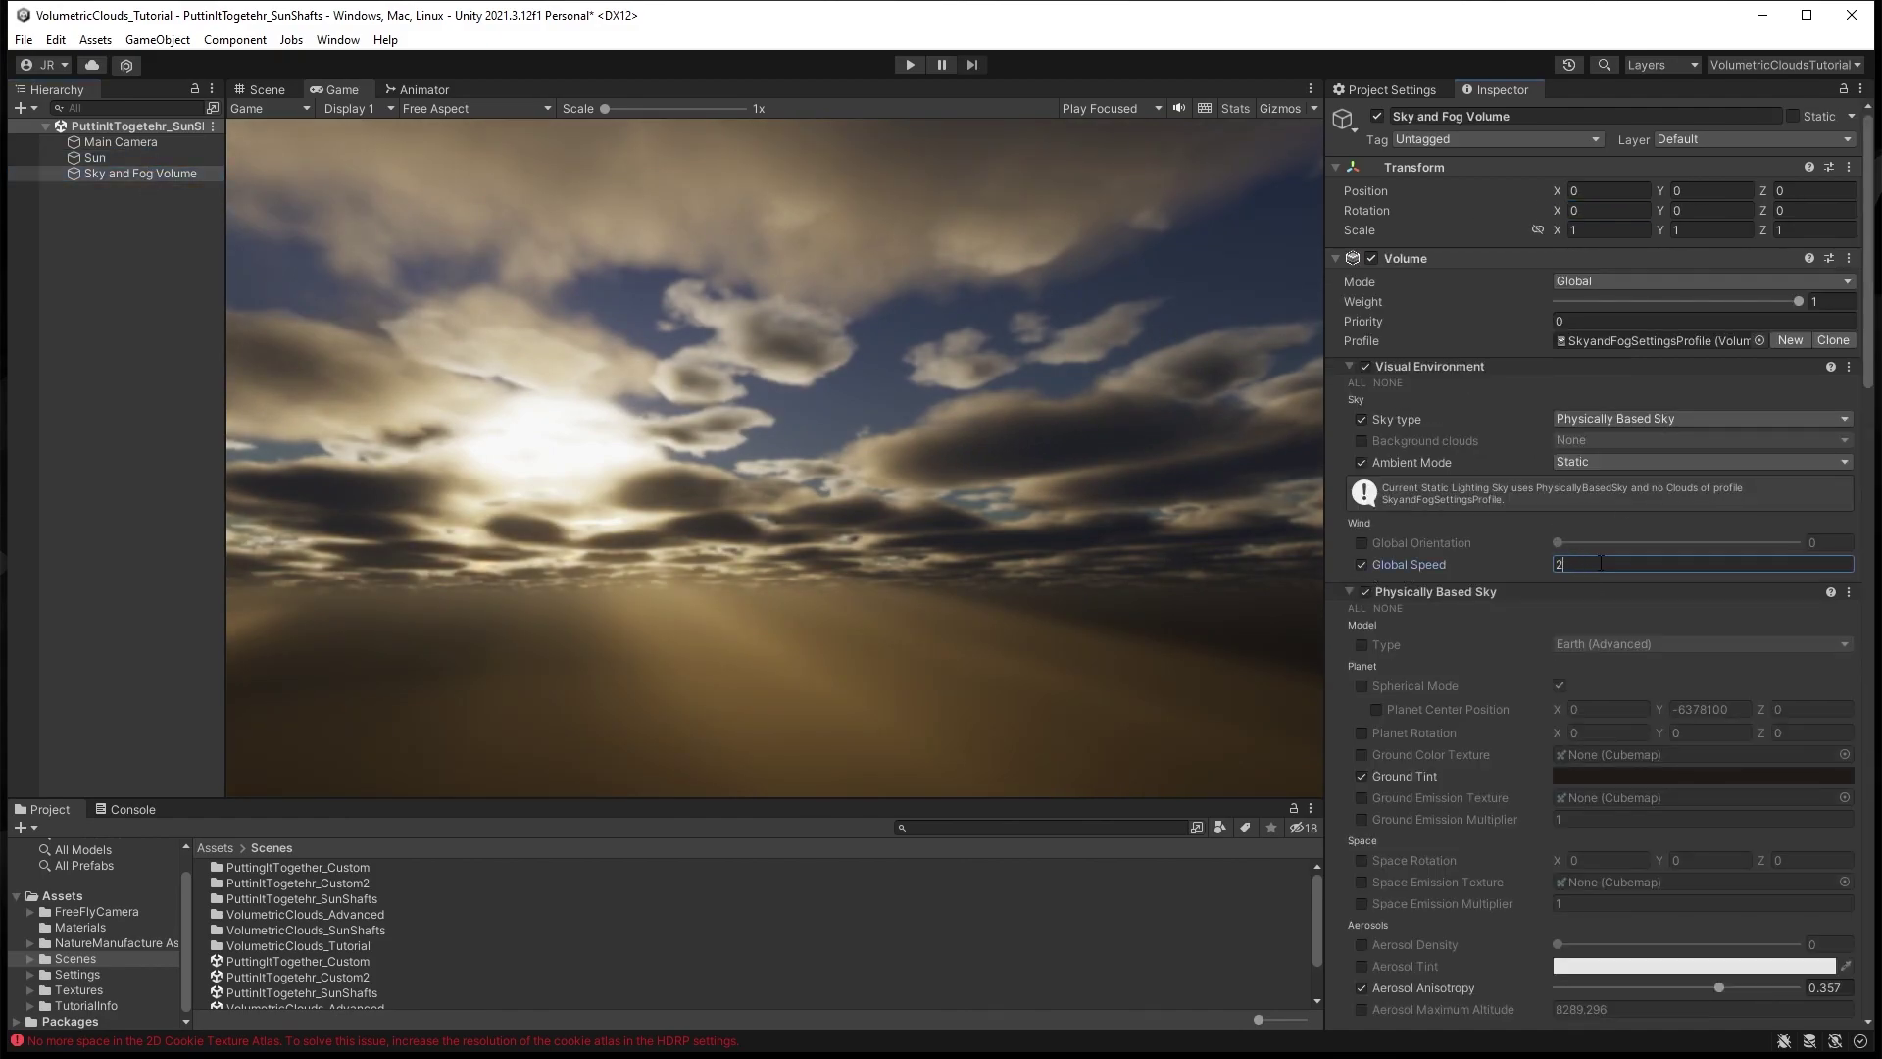
click(263, 90)
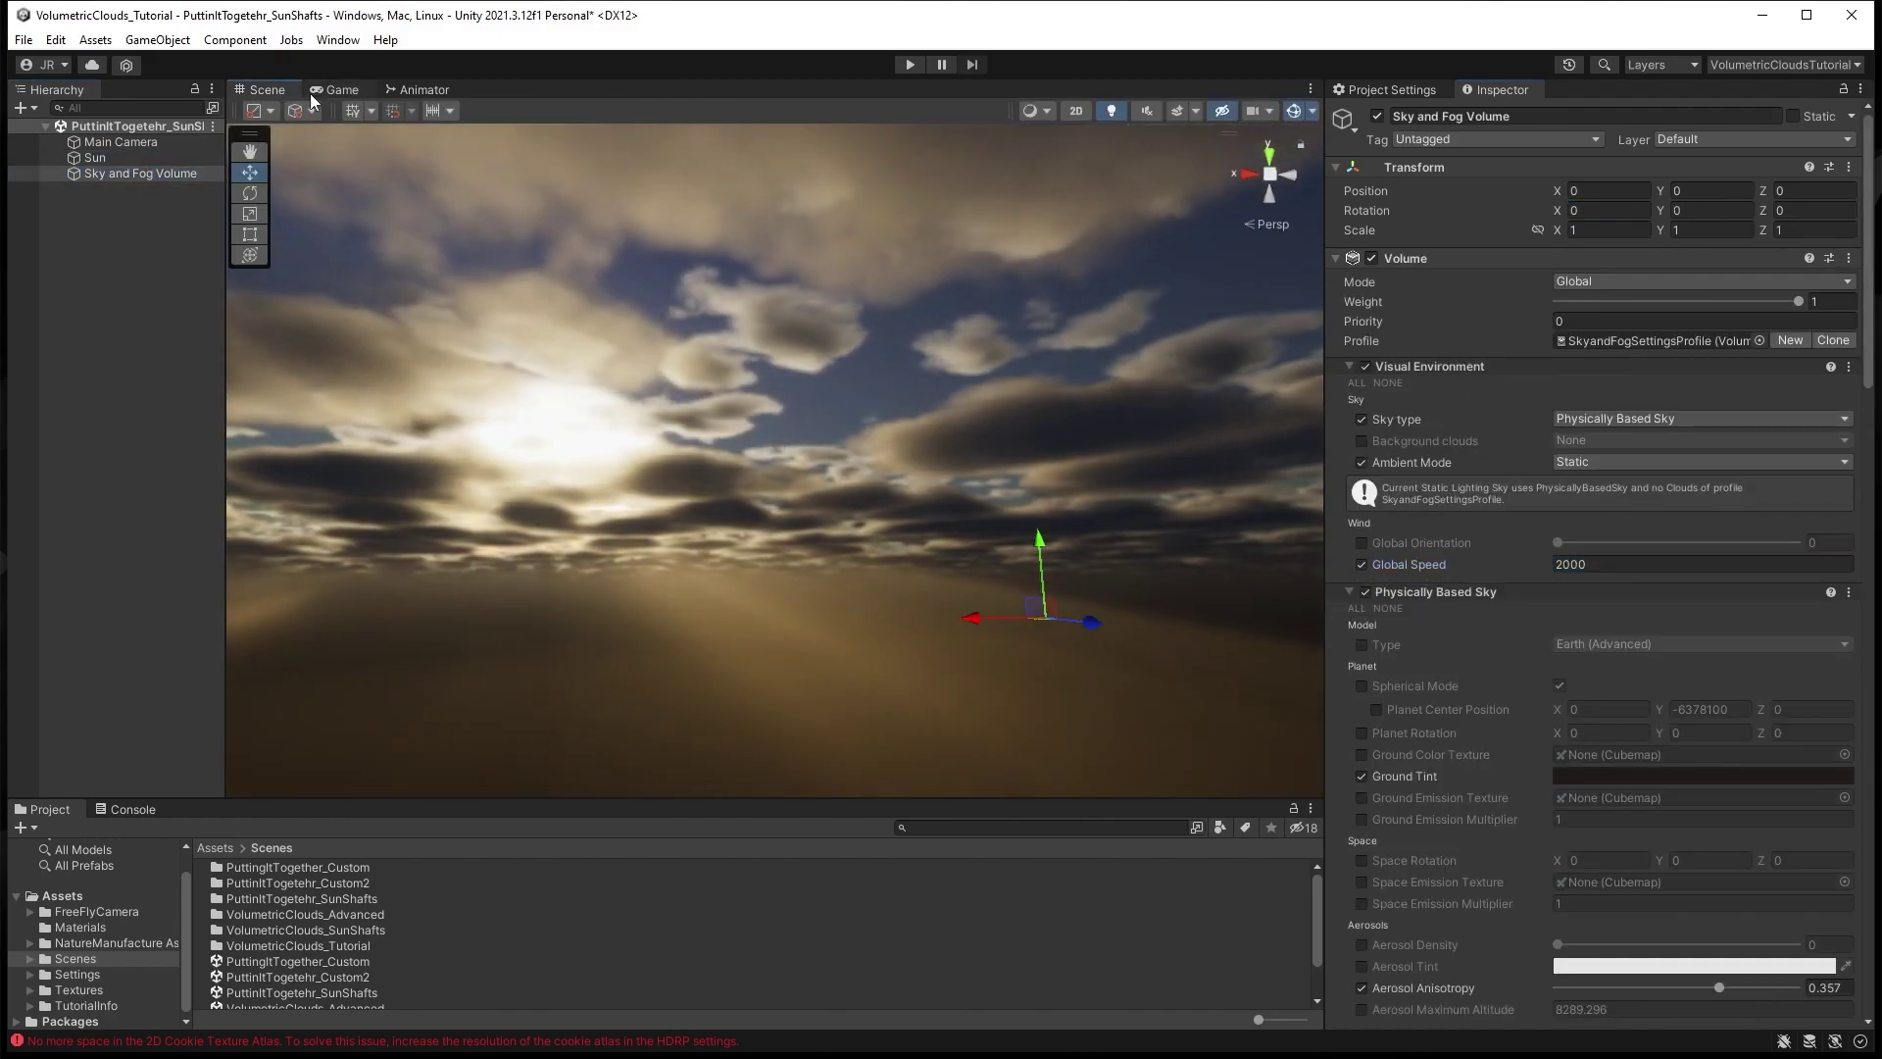
click(342, 91)
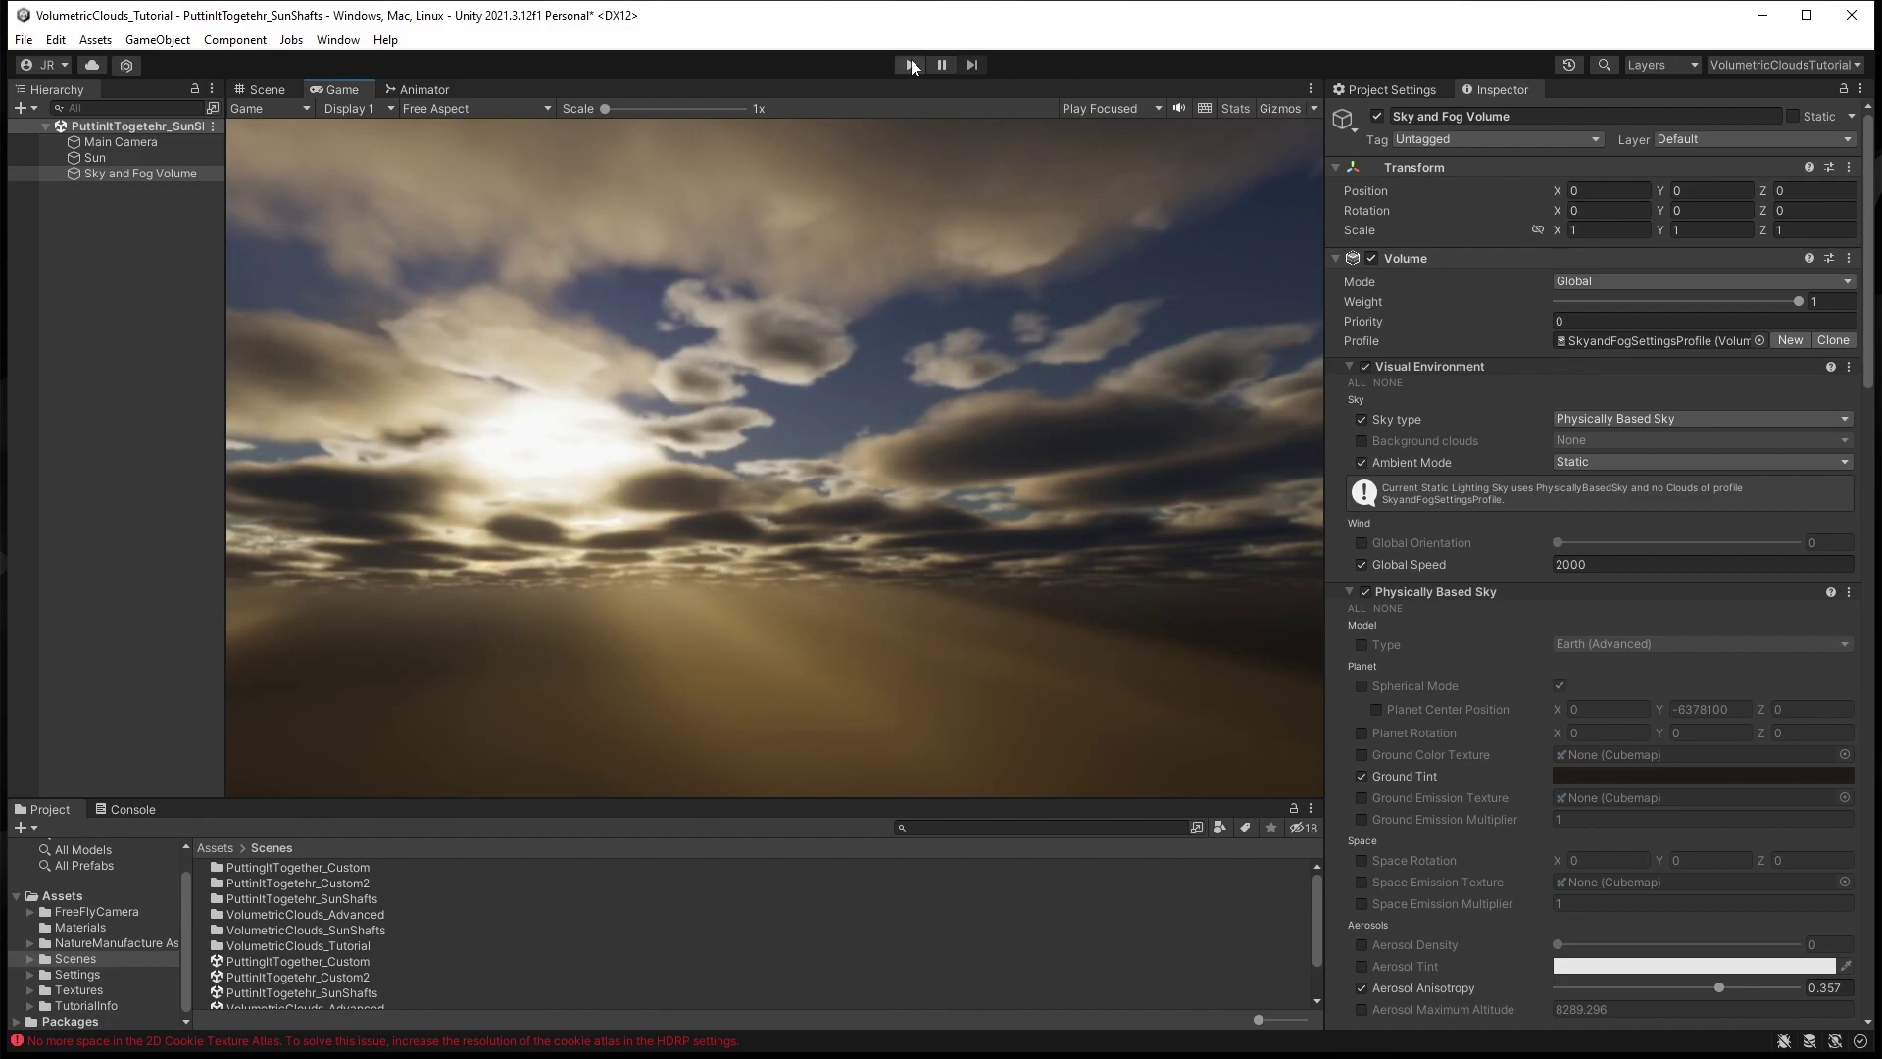
- Set the Game view resolution to Full HD (1920x1080)
click(468, 110)
click(737, 149)
click(494, 111)
click(235, 208)
- Run the scene in play mode to preview the moving clouds and sun shafts
click(908, 65)
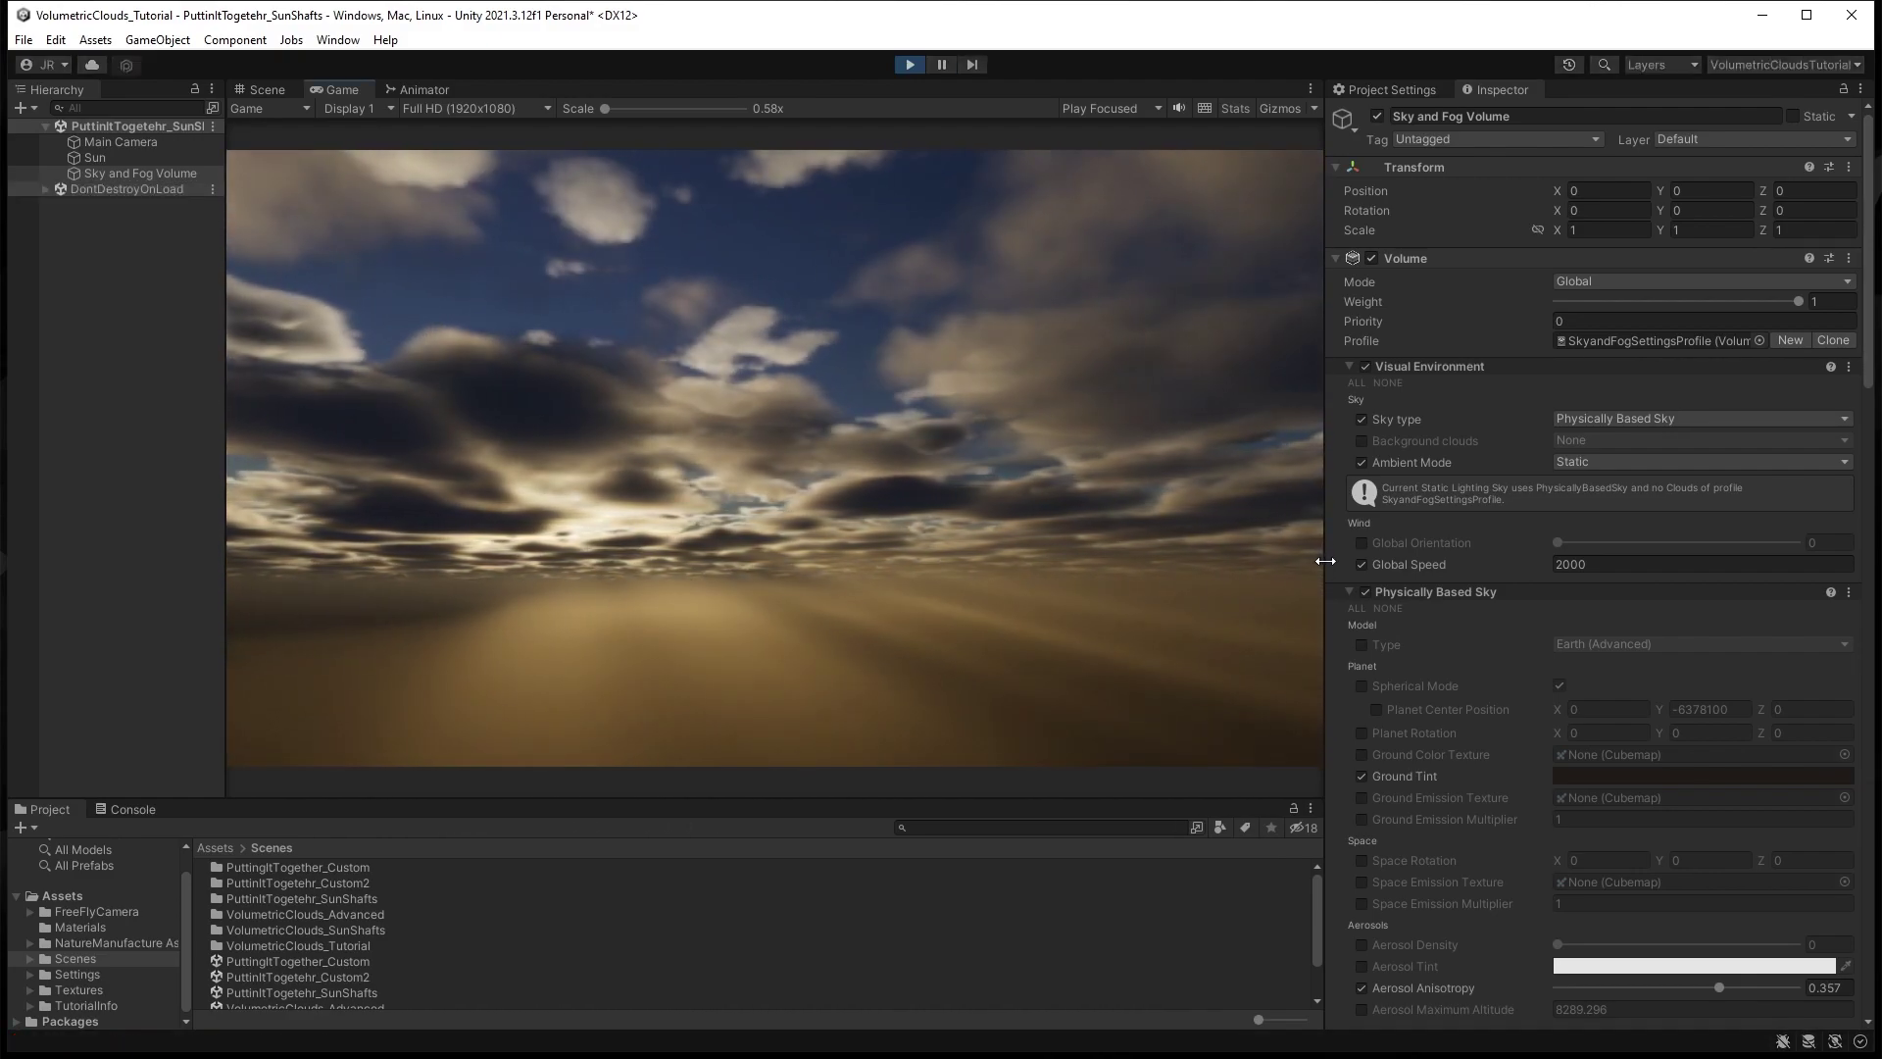
key(ctrl+p)
click(338, 39)
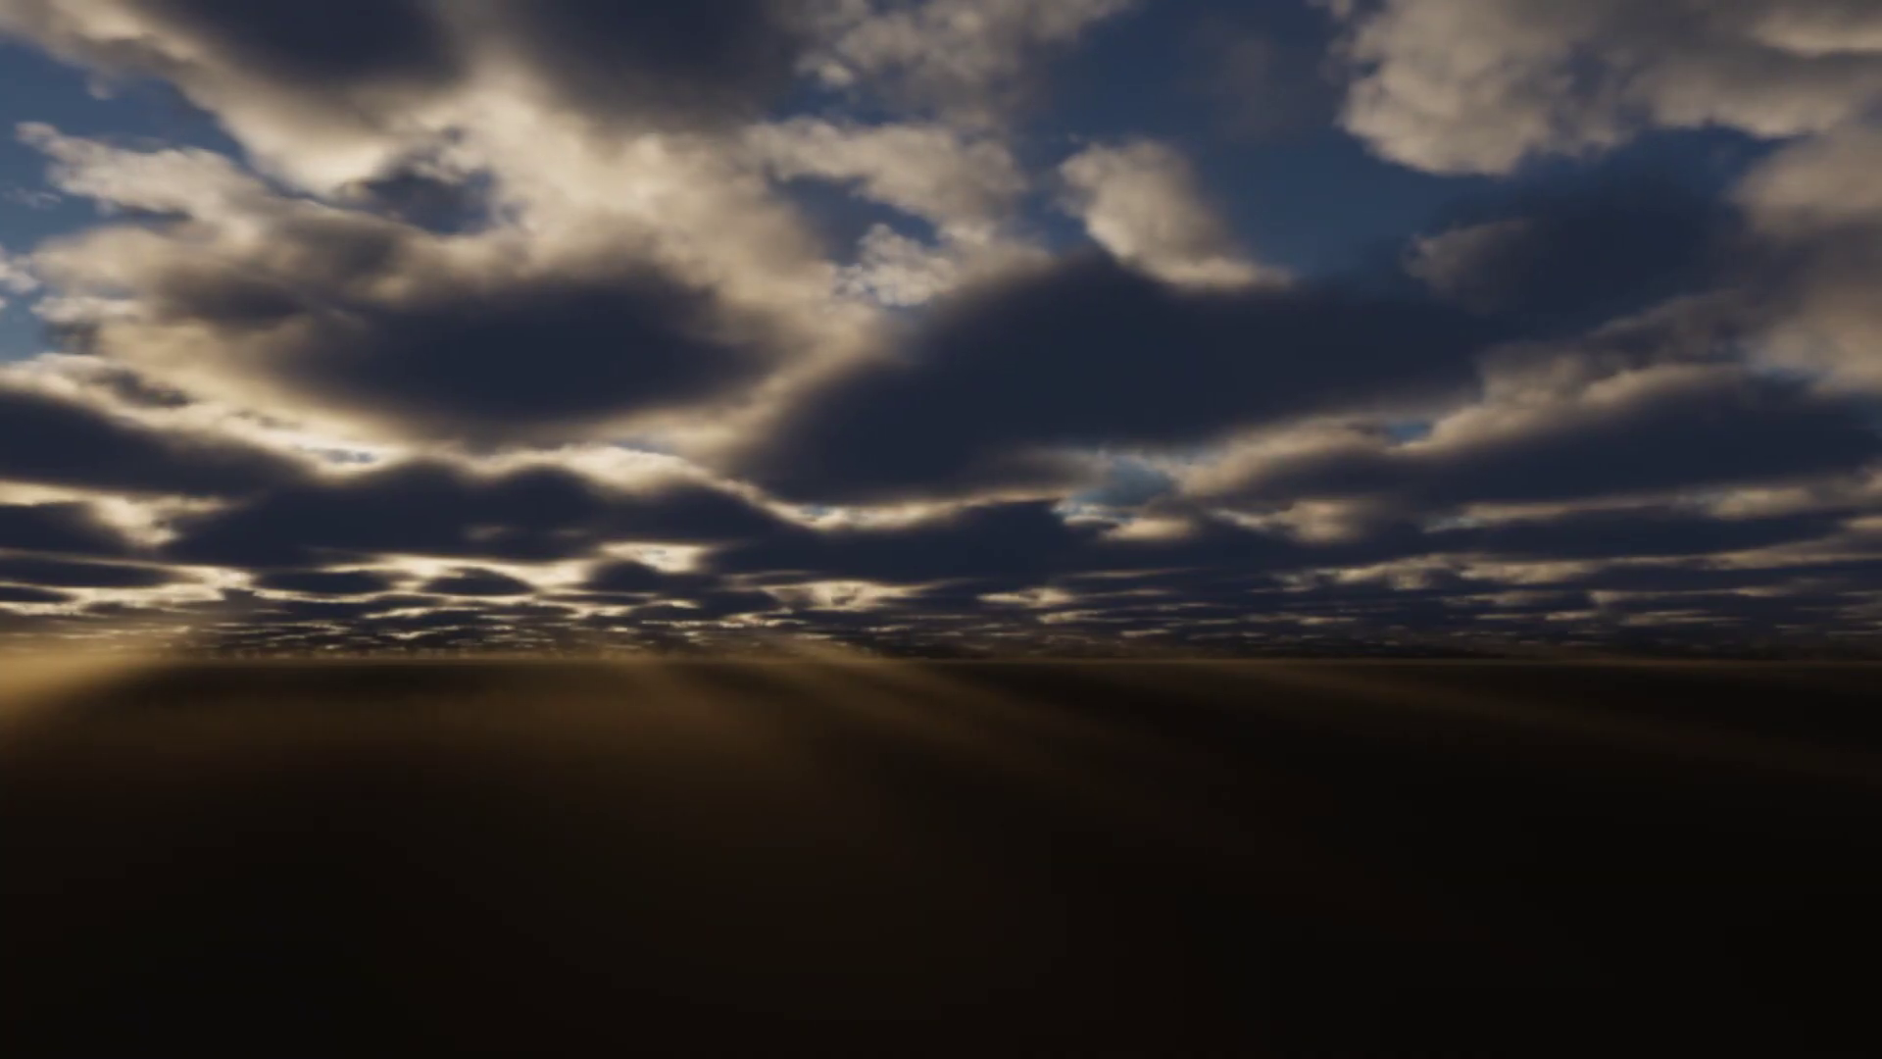